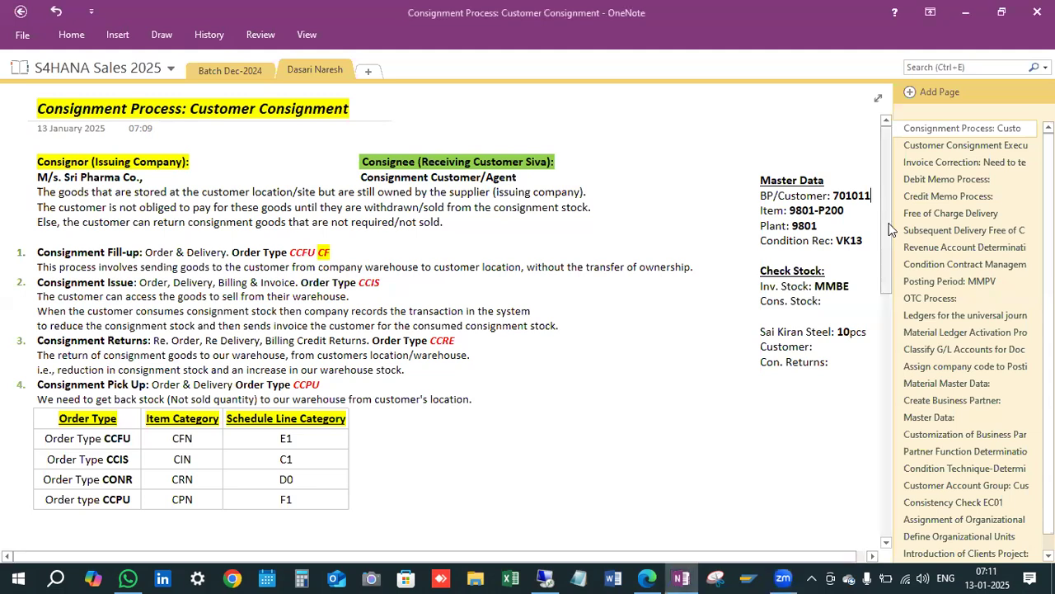
Delete the customer number following the BP/Customer label in the Master Data notes
key(BackSpace)
key(BackSpace)
key(BackSpace)
key(BackSpace)
key(BackSpace)
key(BackSpace)
Delete the values following the Item and Plant labels in the Master Data notes
click(852, 211)
key(BackSpace)
key(BackSpace)
key(BackSpace)
key(BackSpace)
key(BackSpace)
key(BackSpace)
key(BackSpace)
key(BackSpace)
key(BackSpace)
key(BackSpace)
key(BackSpace)
key(BackSpace)
key(BackSpace)
Delete the transaction code following the Condition Rec label in the Master Data notes
click(859, 240)
key(BackSpace)
key(BackSpace)
key(BackSpace)
key(BackSpace)
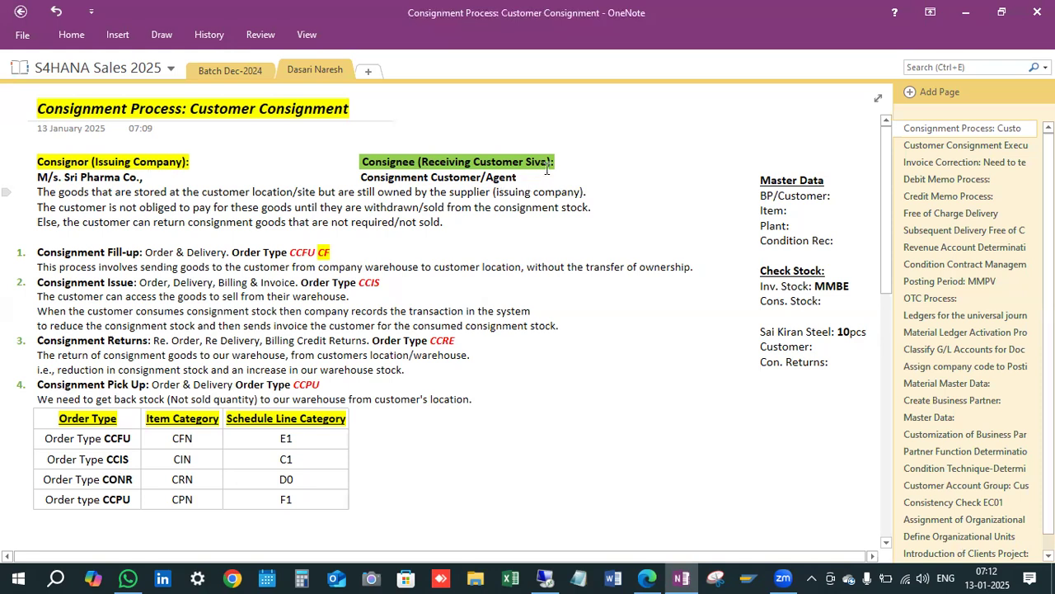
Review the consignor and consignee headings and the statements on ownership and payment of consignment goods
click(526, 182)
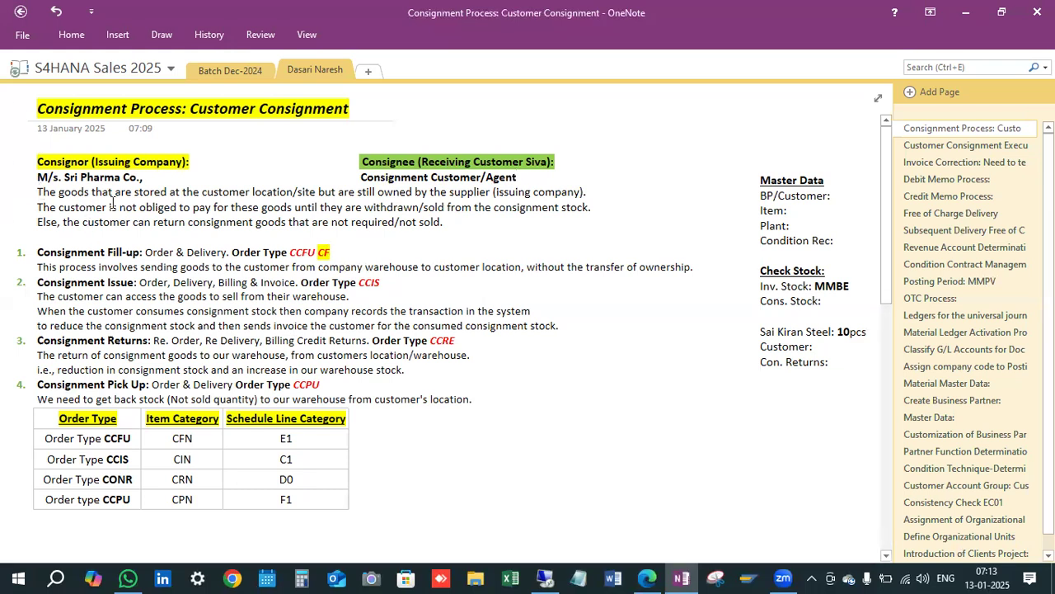
drag(89, 162, 28, 161)
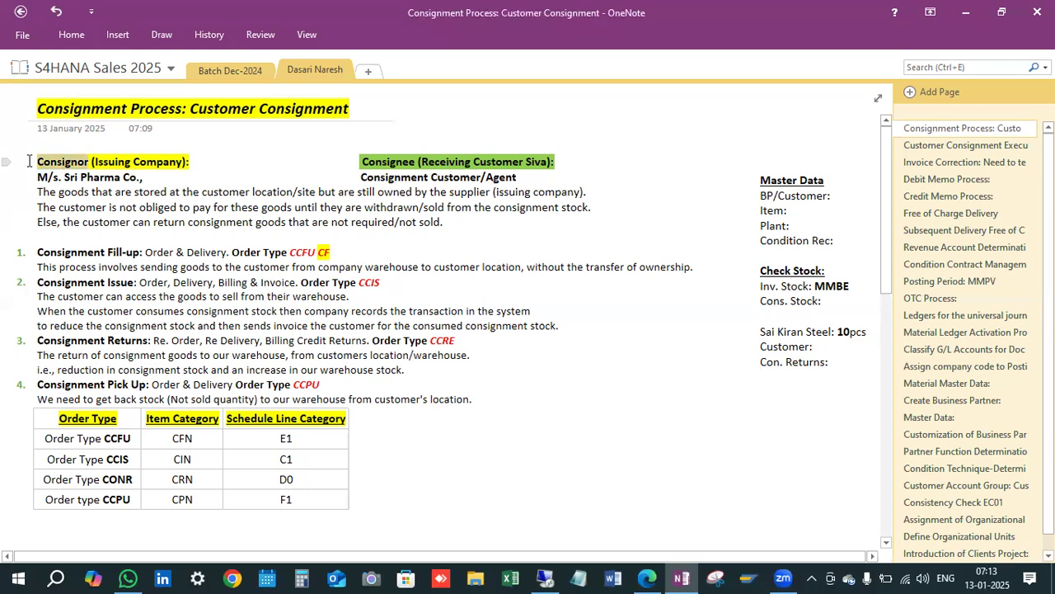
click(145, 162)
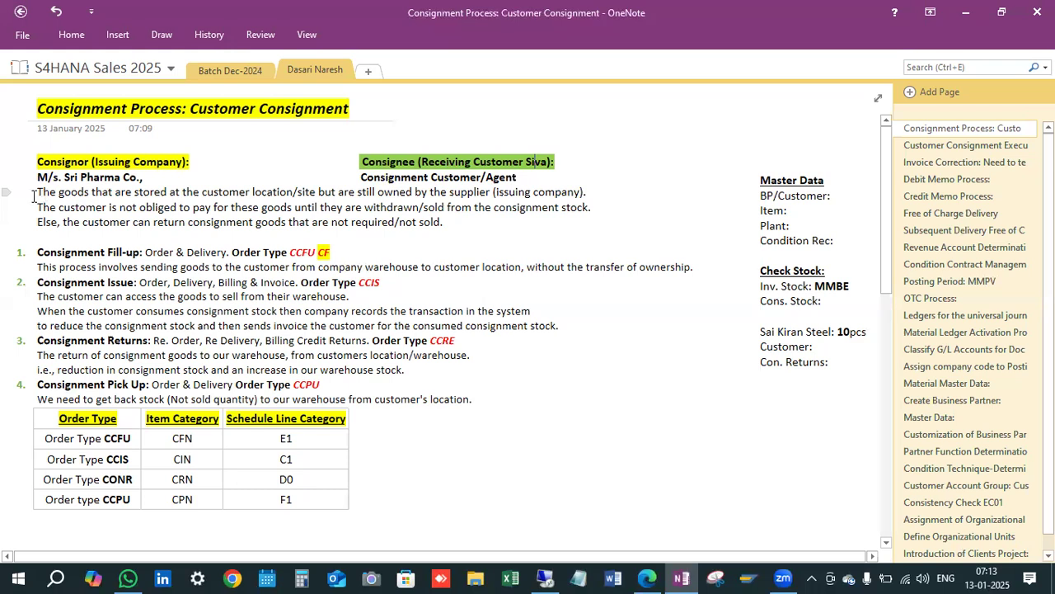
drag(37, 191, 319, 194)
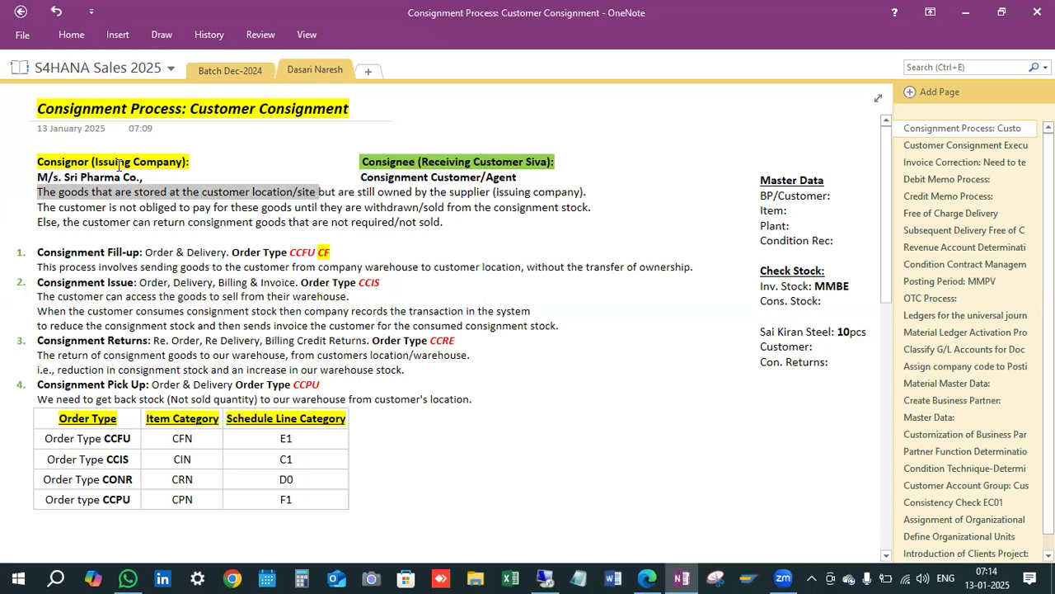
click(250, 194)
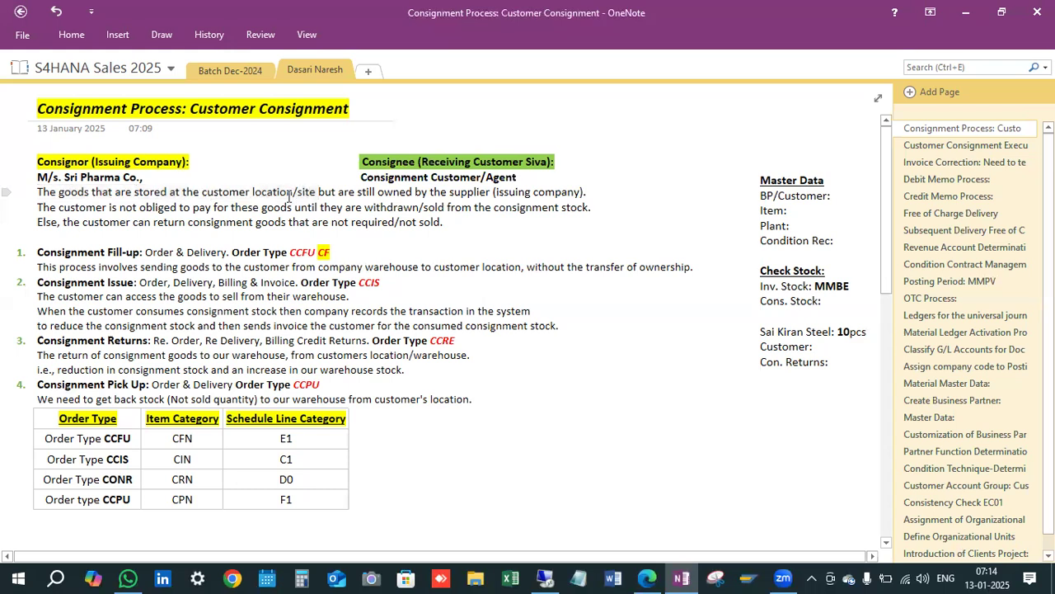
click(317, 192)
drag(591, 192, 38, 193)
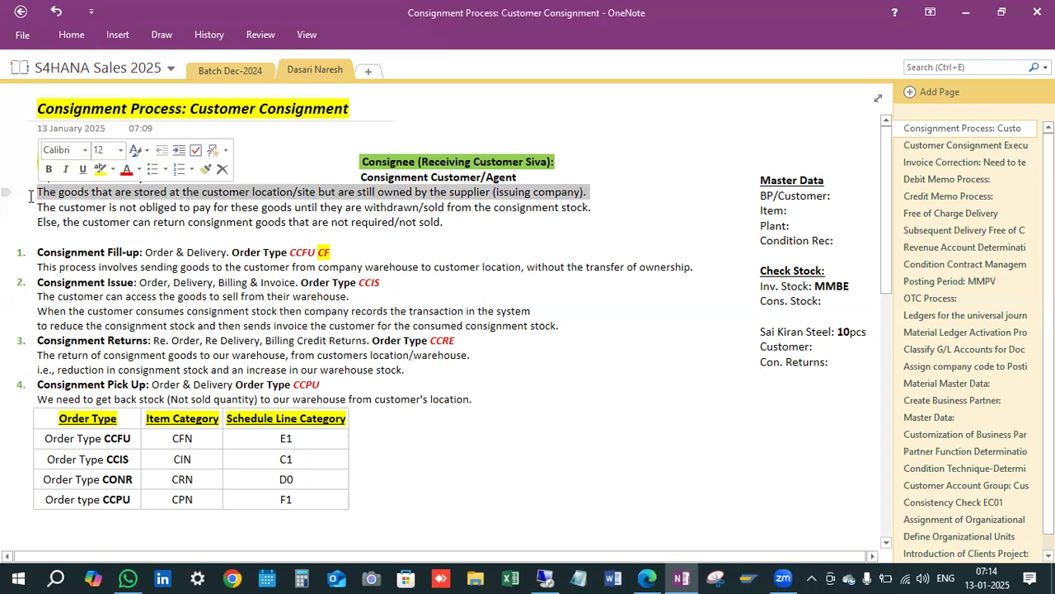
click(103, 222)
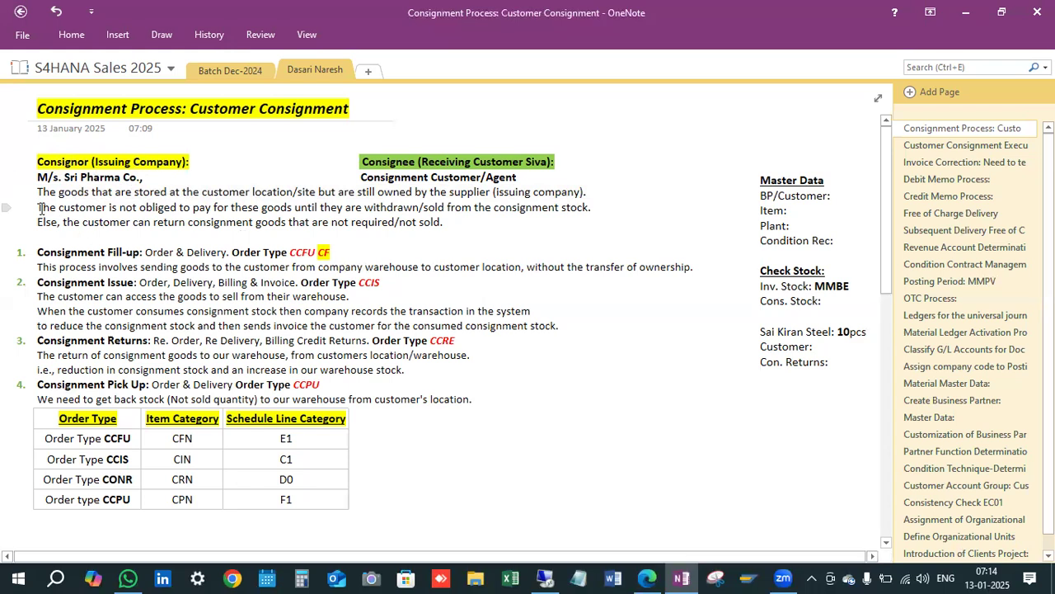
drag(37, 207, 295, 210)
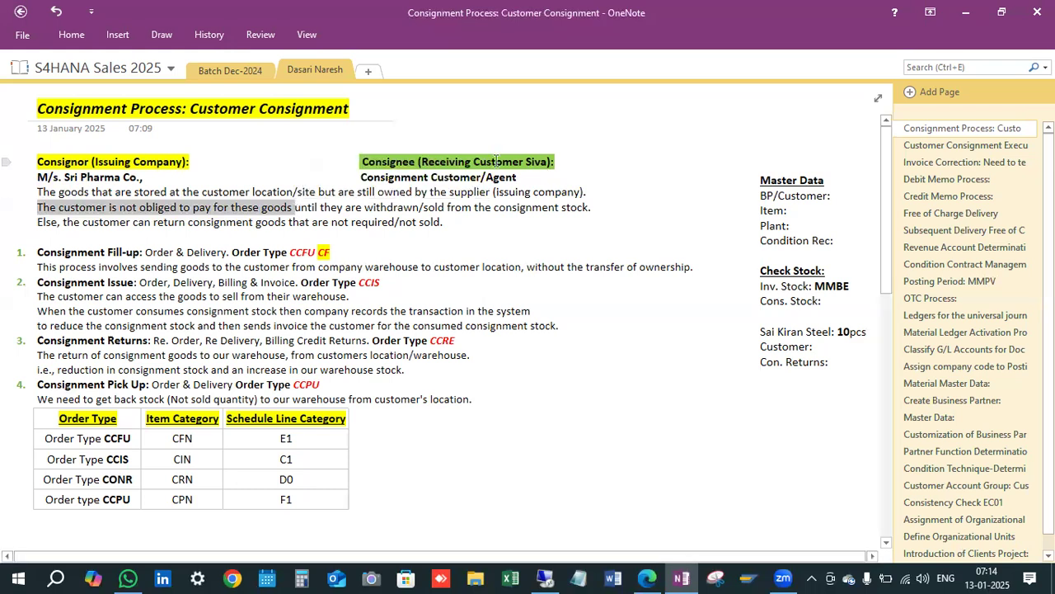
click(323, 207)
drag(303, 208, 563, 208)
click(516, 212)
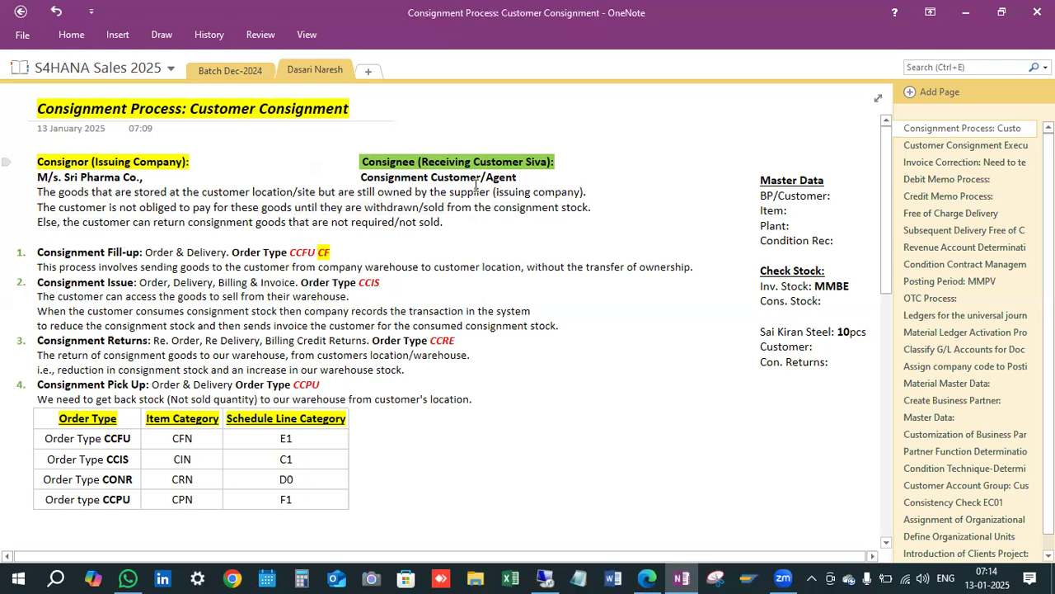
Format the words "consignment stock." in the customer payment sentence as bold red text
drag(593, 208, 493, 209)
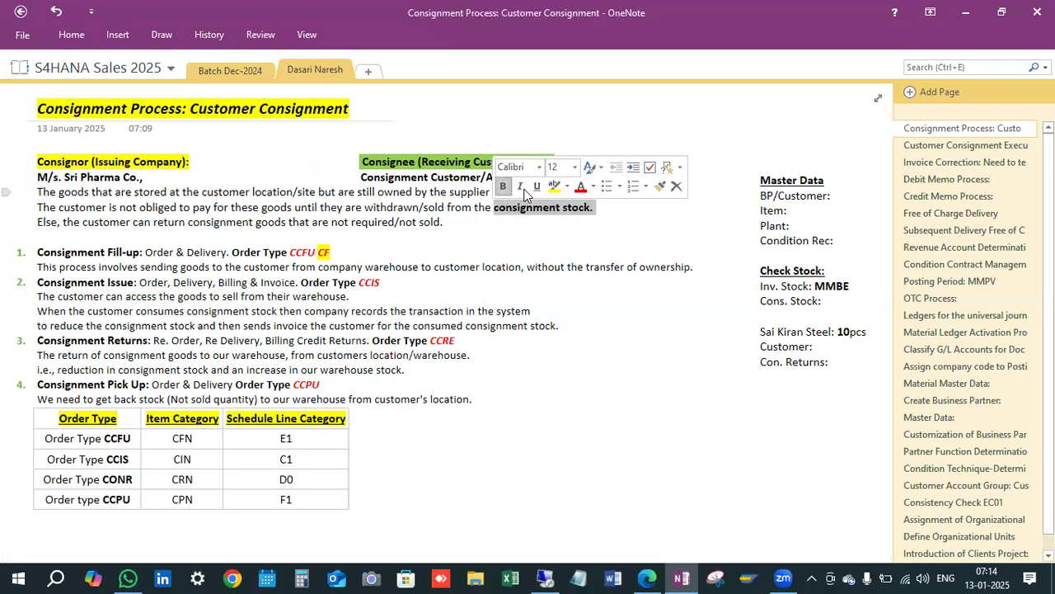
click(580, 186)
click(424, 207)
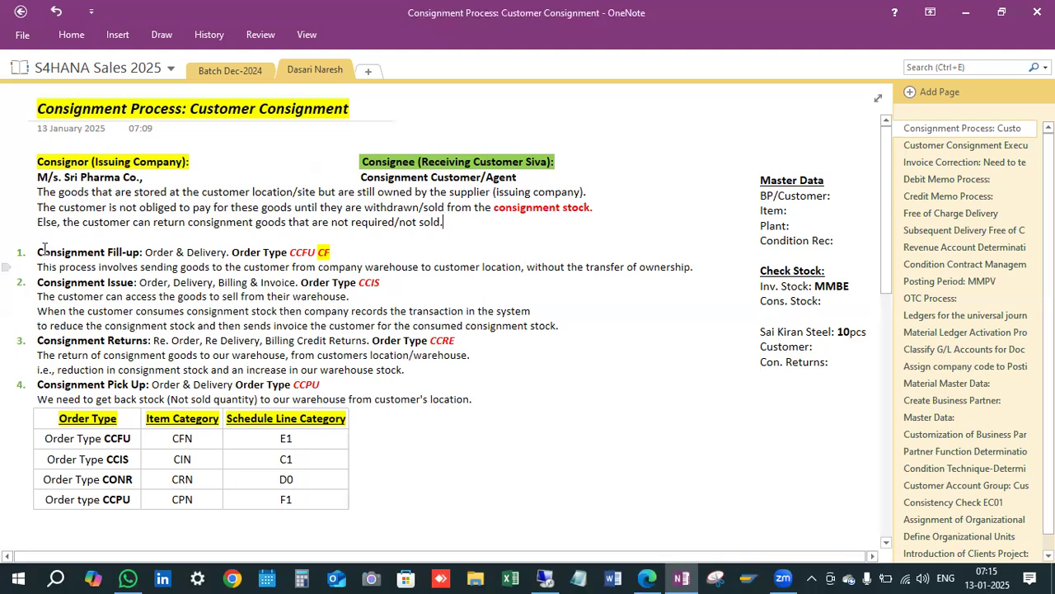
drag(39, 222, 35, 196)
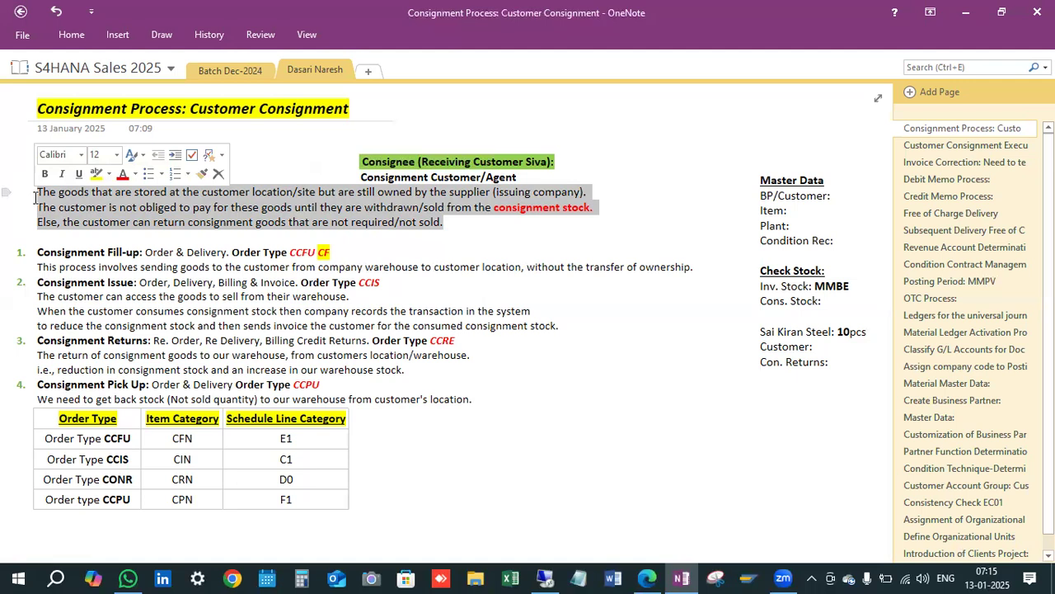
click(350, 296)
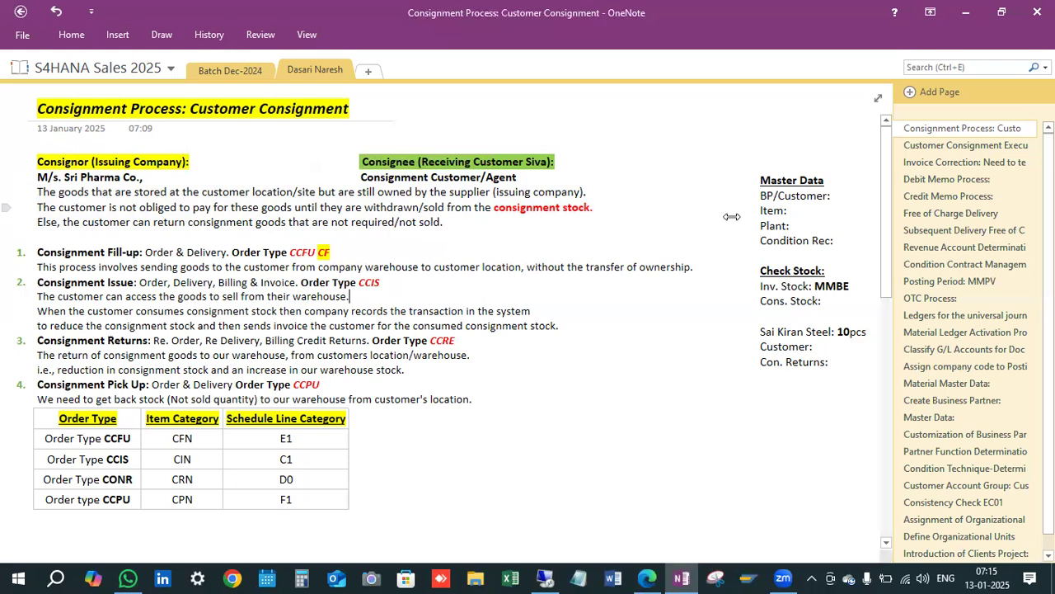
drag(831, 194, 756, 226)
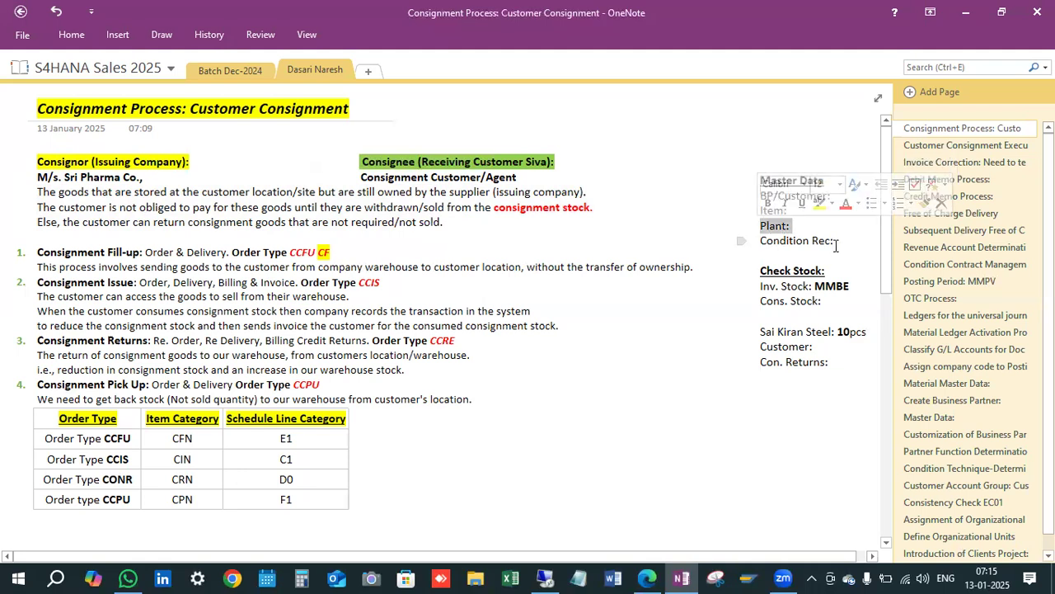
drag(834, 241, 747, 241)
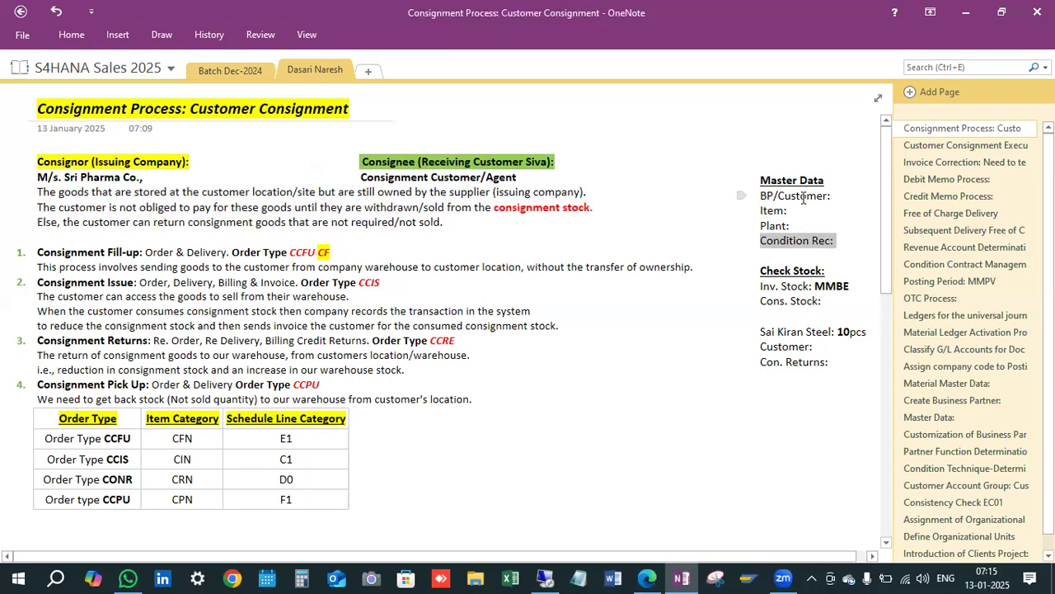
drag(833, 198, 764, 198)
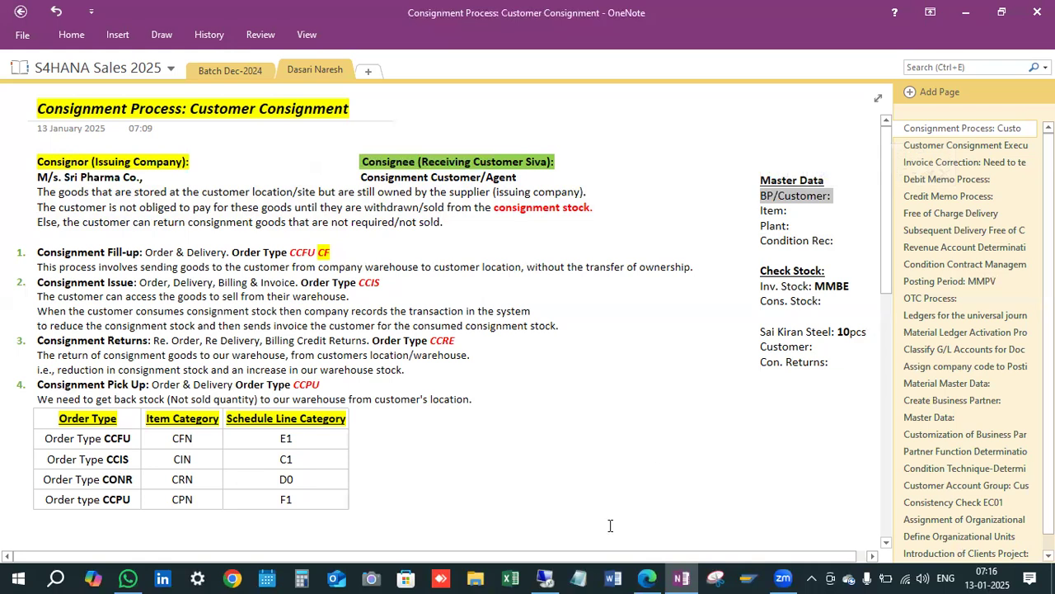
Fill in the Master Data notes with the customer number, item D101, plant 9901 and condition record VK13
click(846, 200)
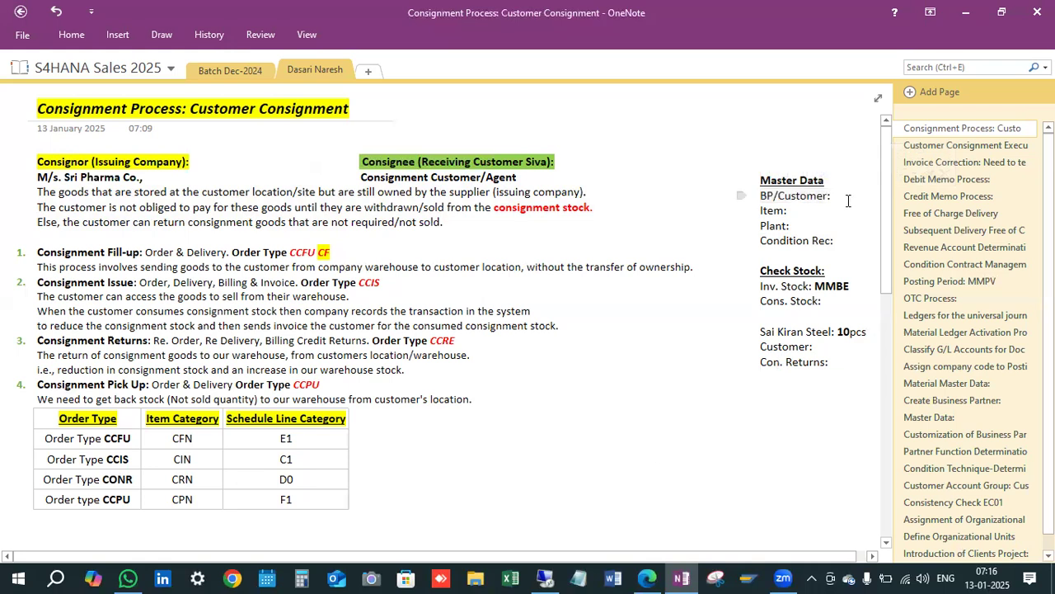
text(9009)
text(D)
text(101)
click(804, 225)
text(9901)
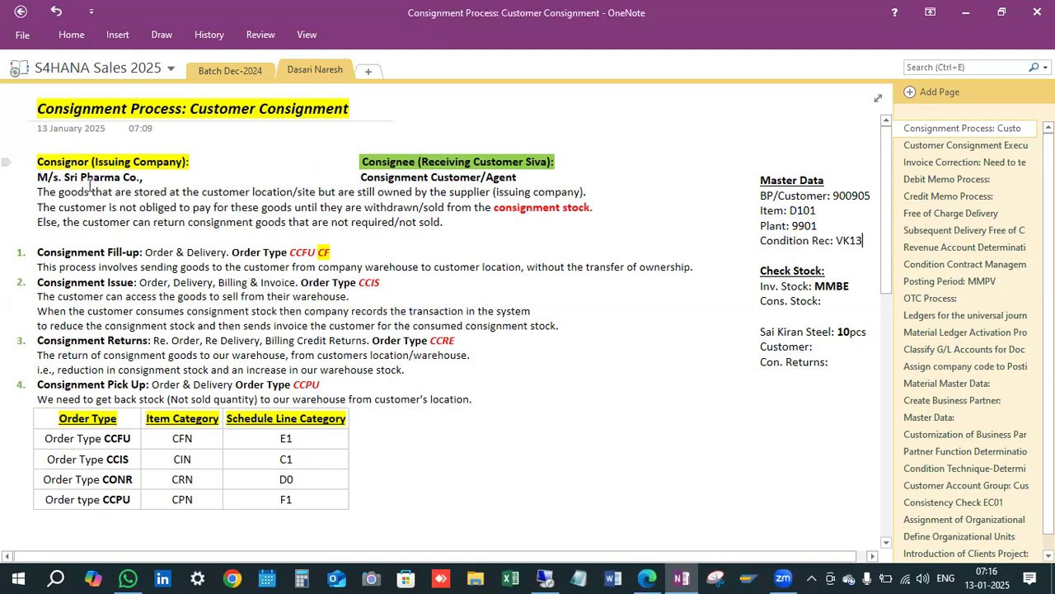
triple_click(138, 178)
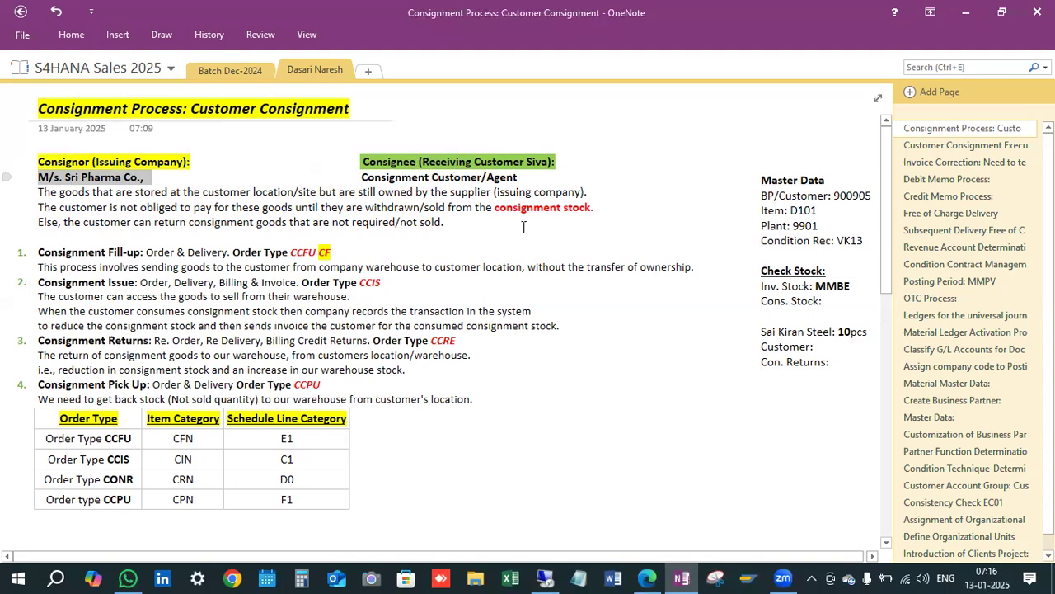
click(838, 301)
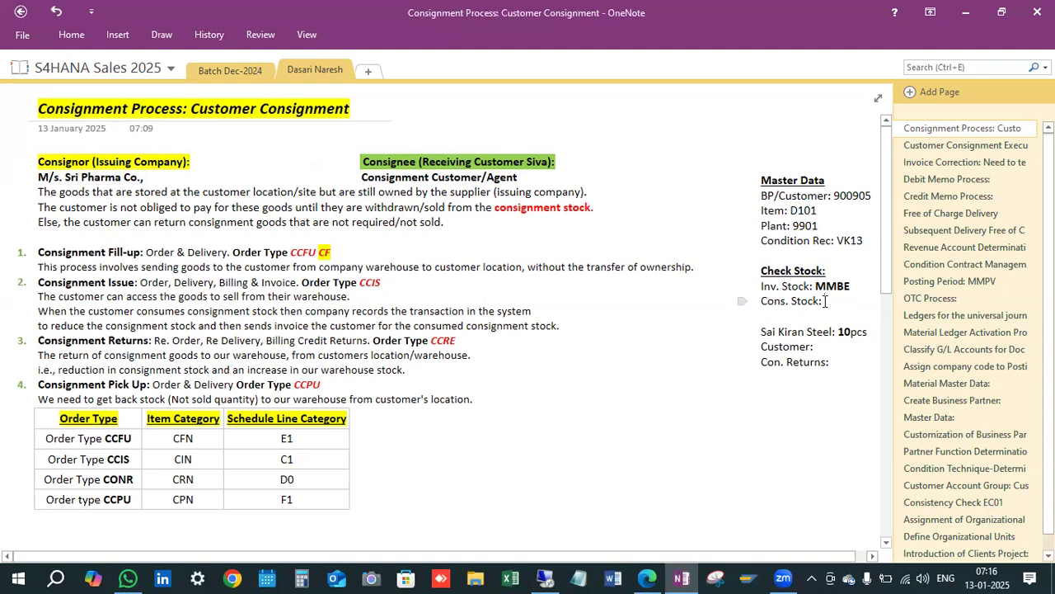
drag(851, 286, 816, 286)
click(851, 286)
Replace the "Sai Kiran Steel" label in the stock notes with "Sri Pharma WH"
drag(832, 331, 778, 332)
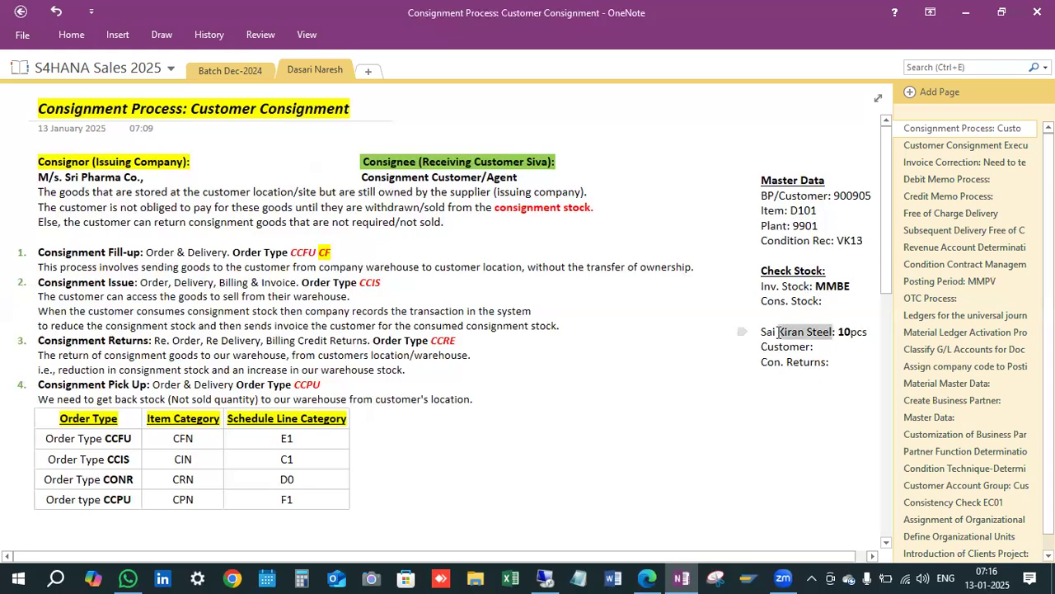
key(BackSpace)
key(BackSpace)
key(BackSpace)
key(BackSpace)
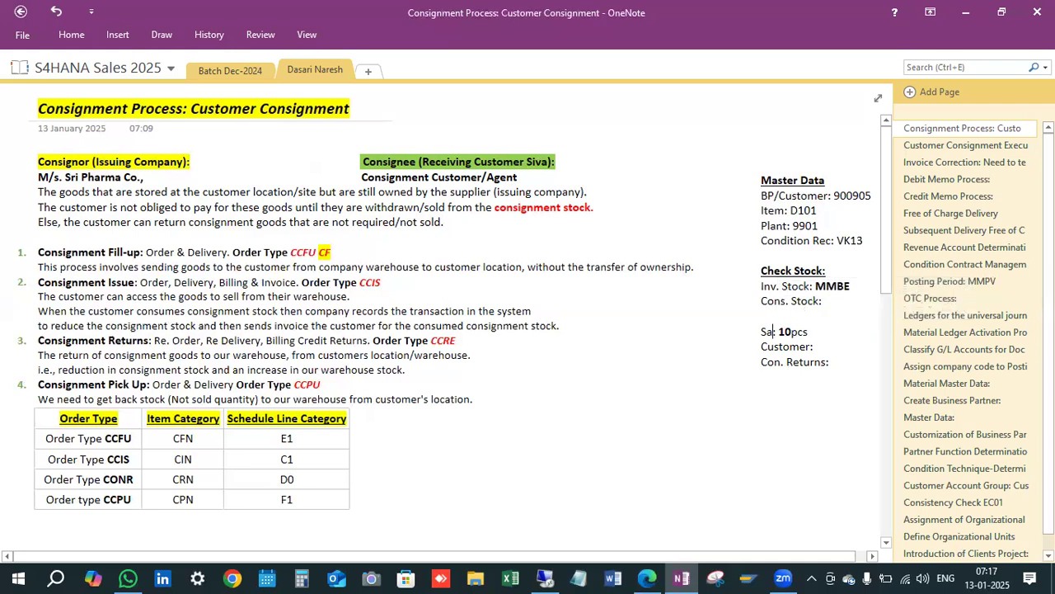
text(ri Pharma WH)
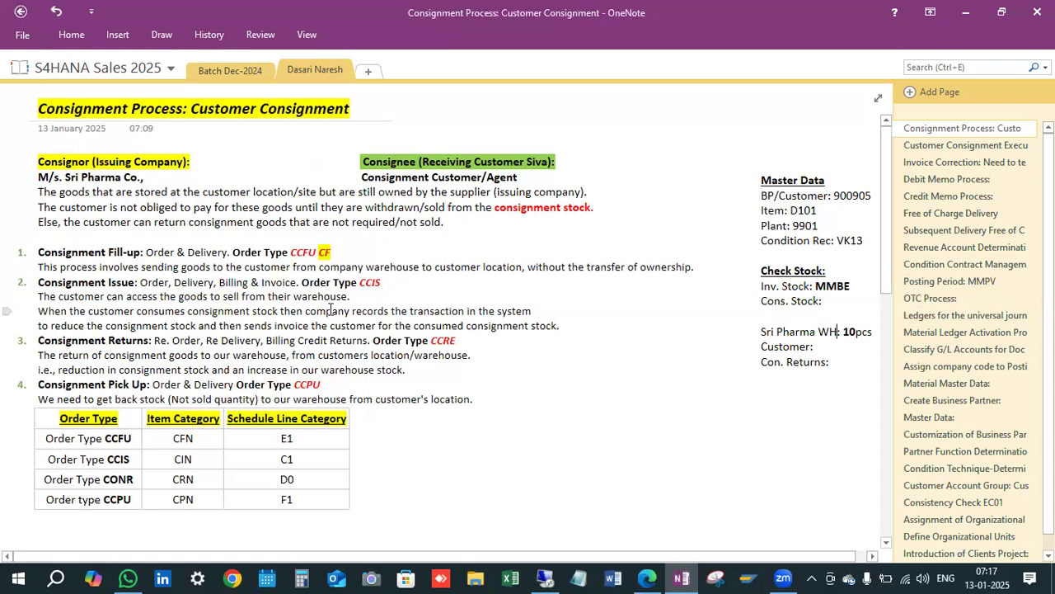
Review the four numbered consignment processes, focusing on the description and order type of Consignment Fill-up
drag(38, 251, 324, 396)
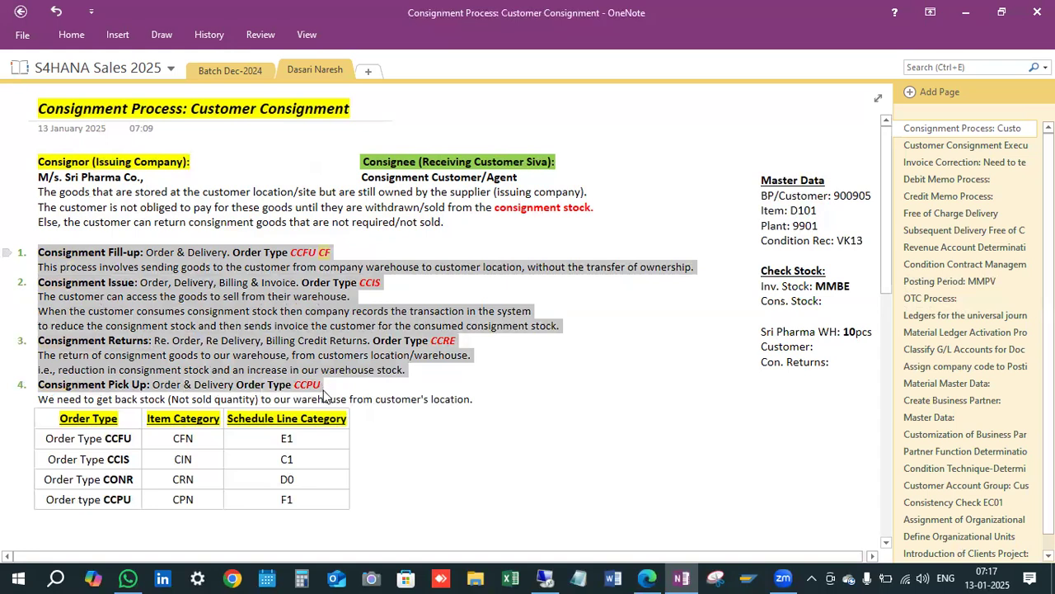
click(106, 256)
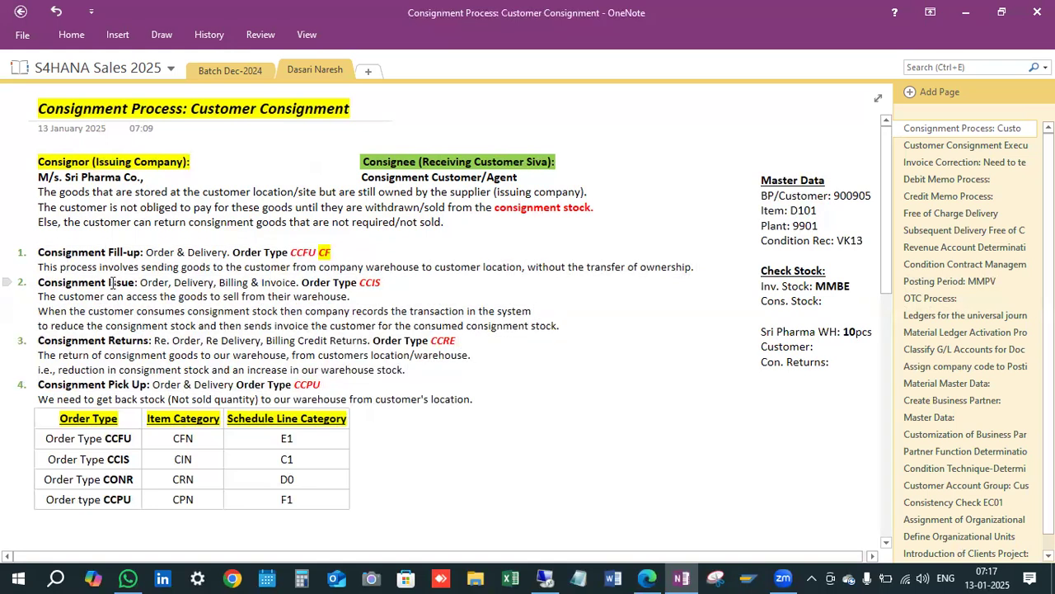
click(107, 341)
click(103, 385)
drag(38, 256, 335, 395)
click(70, 268)
drag(38, 253, 146, 254)
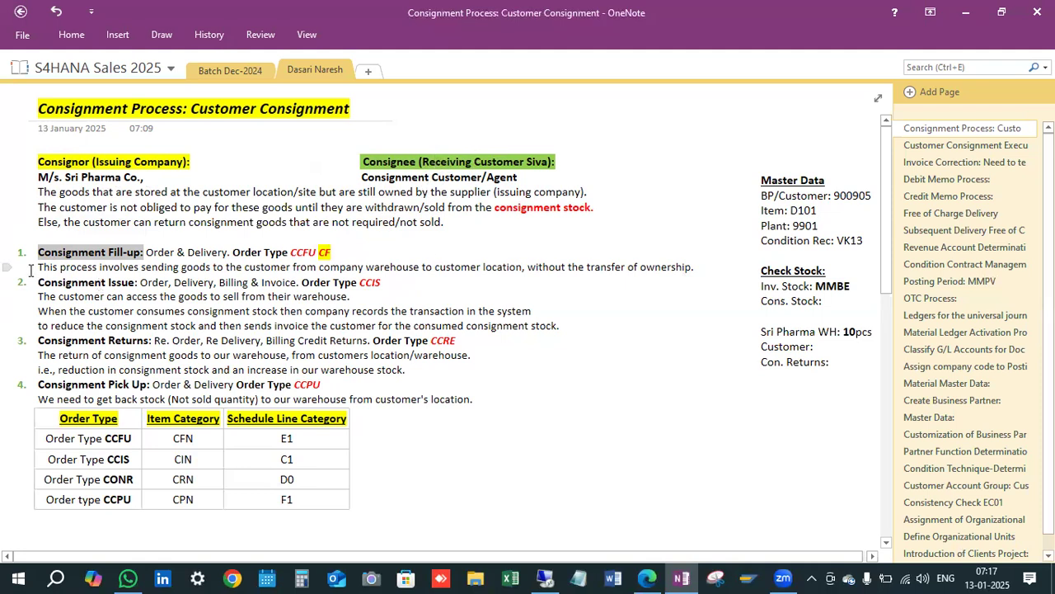
mouse_move(39, 266)
mouse_down()
mouse_move(695, 267)
mouse_move(162, 268)
mouse_move(37, 256)
mouse_up()
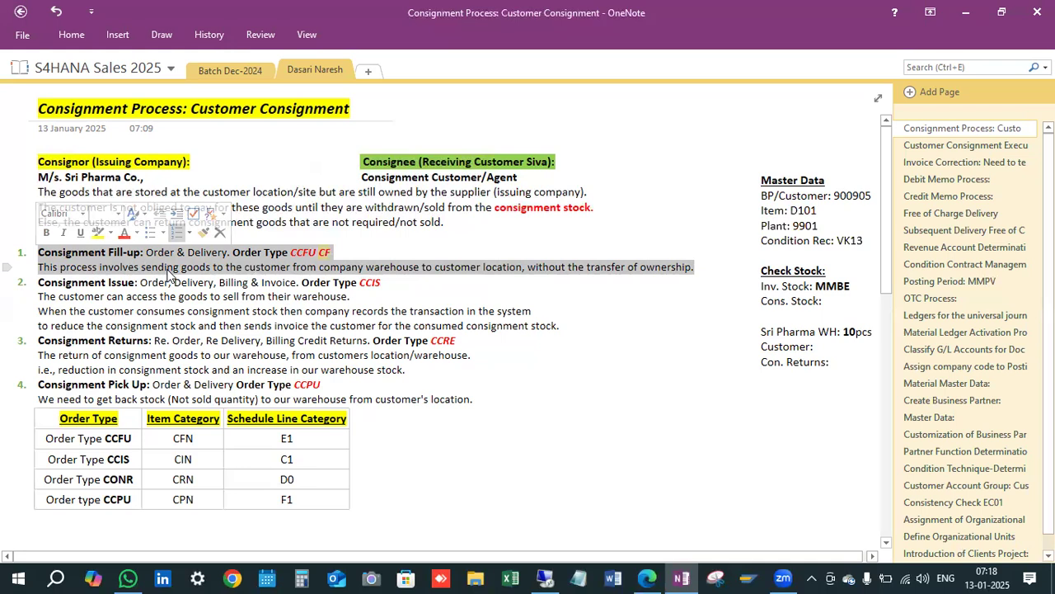
Add the heading "Standard Order" below the Con. Returns line, separated by a blank line
click(854, 366)
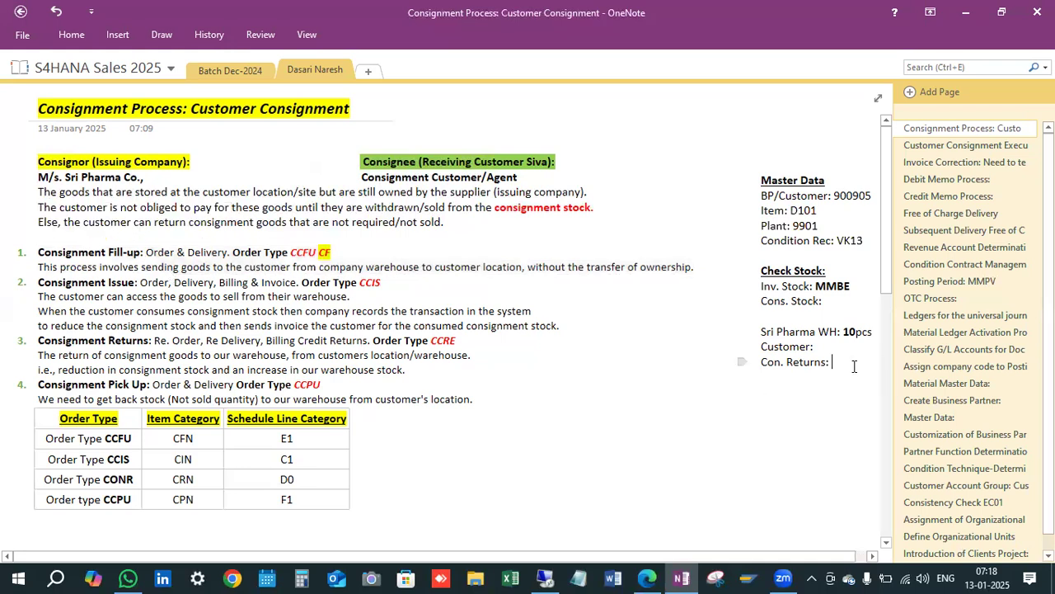
key(Return)
key(Return)
text(Standar d Order)
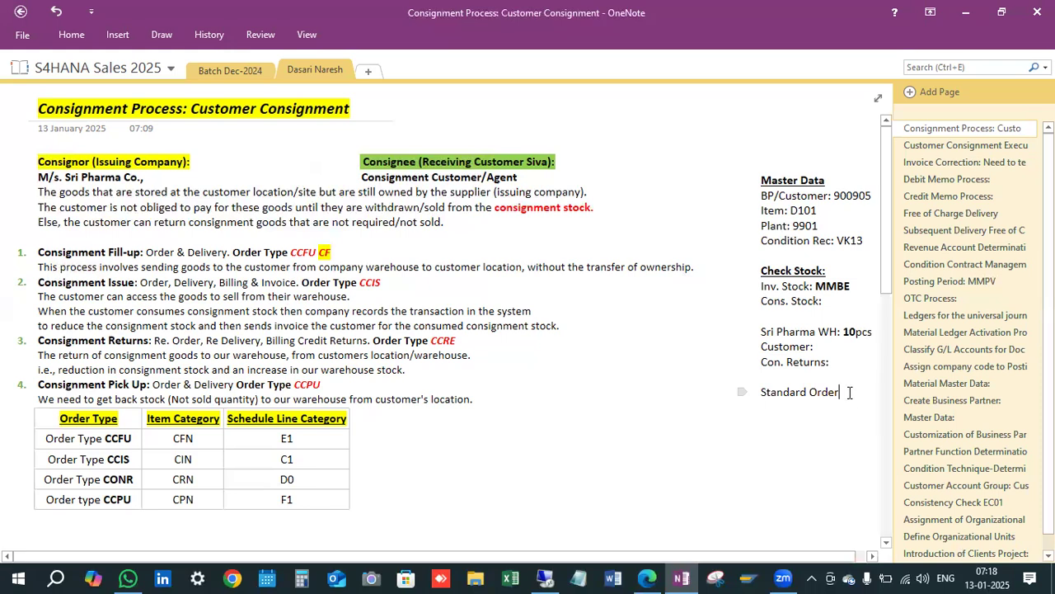
text(Process)
key(BackSpace)
key(BackSpace)
key(BackSpace)
key(BackSpace)
key(BackSpace)
key(BackSpace)
key(BackSpace)
Add the line "Order VA01" under the Standard Order heading, with the transaction code in capitals
key(Return)
text(Order Va01)
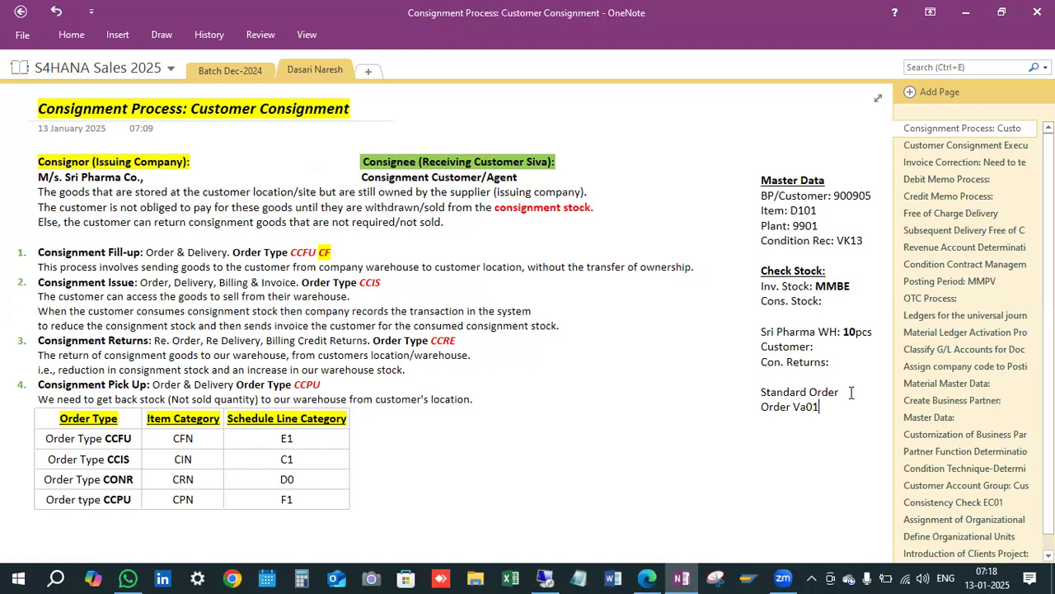
click(800, 408)
key(Delete)
text(A)
click(831, 410)
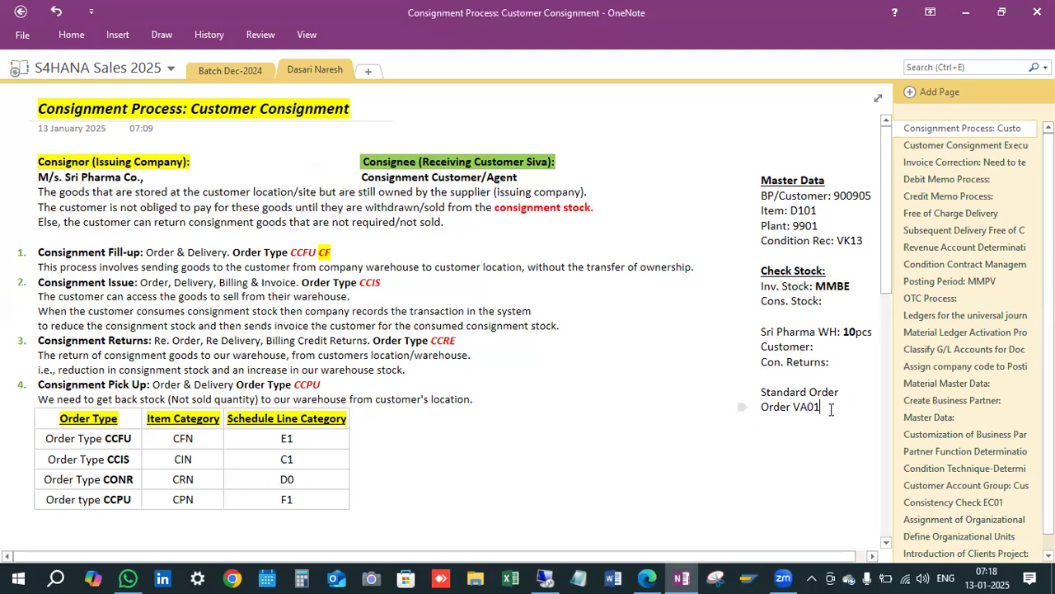
Add the lines "Delivery VL01n" and "Billing VF01" below the Order VA01 line
key(Return)
text(Delivery VL01n)
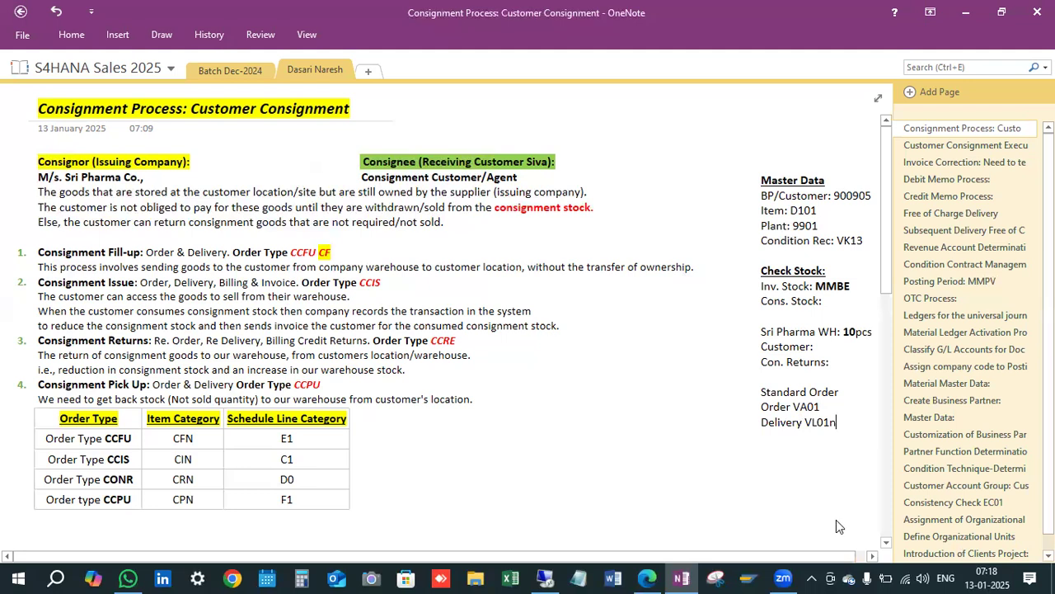
key(Return)
text(Billing VF01)
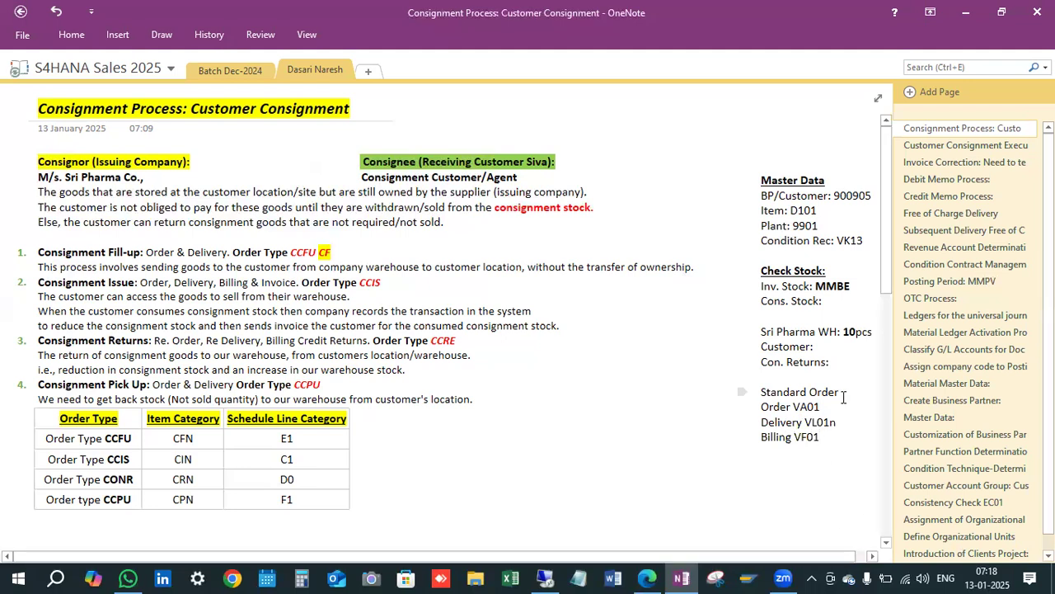
Make the "Standard Order" heading bold and underlined
drag(843, 397, 762, 396)
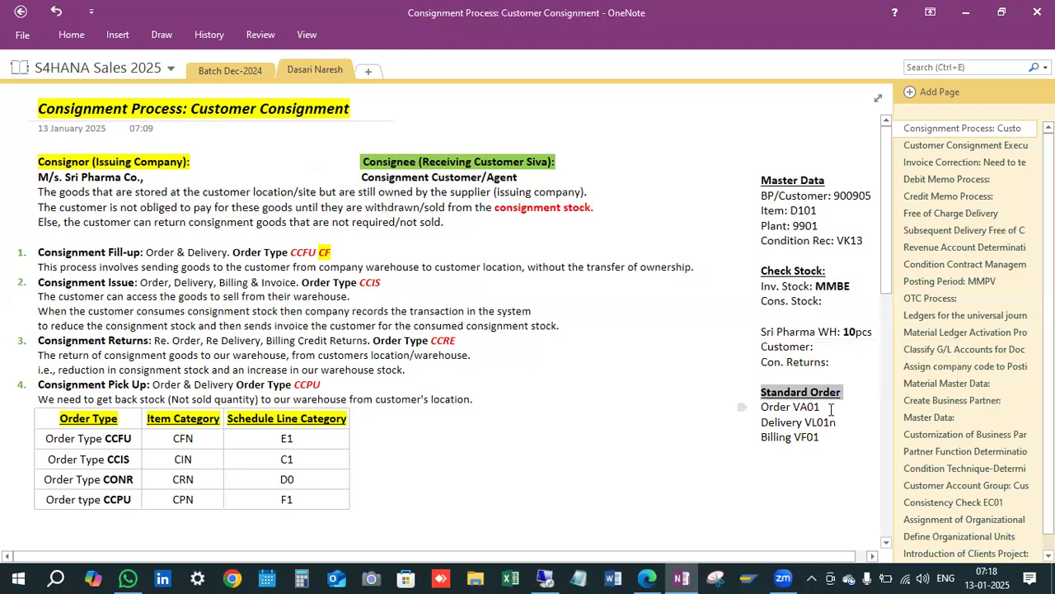
Set the font size of the order type text "CCFU CF" in the Consignment Fill-up line to 12
click(830, 409)
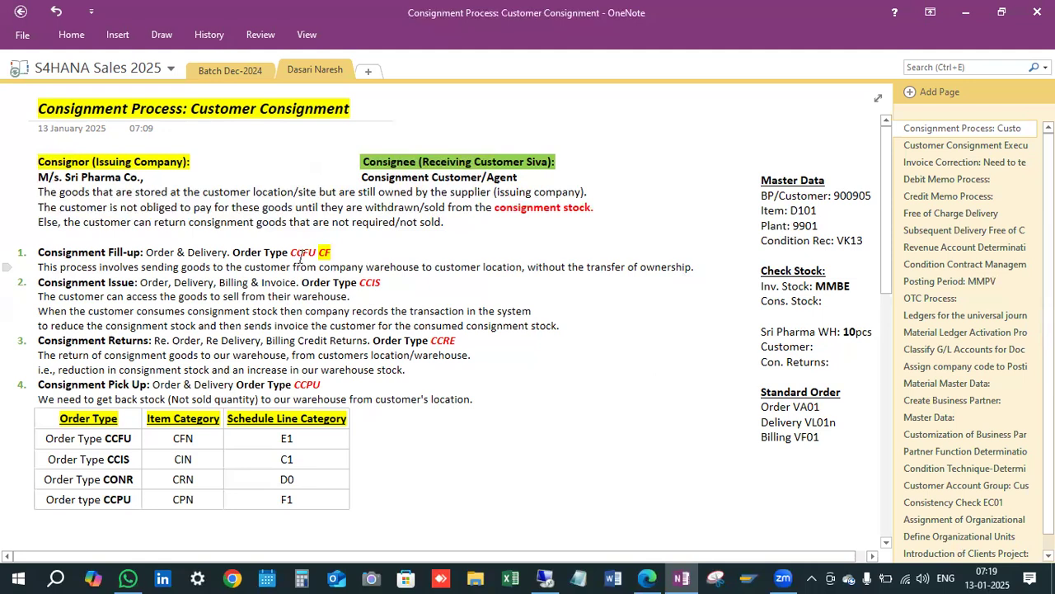
drag(292, 249, 328, 247)
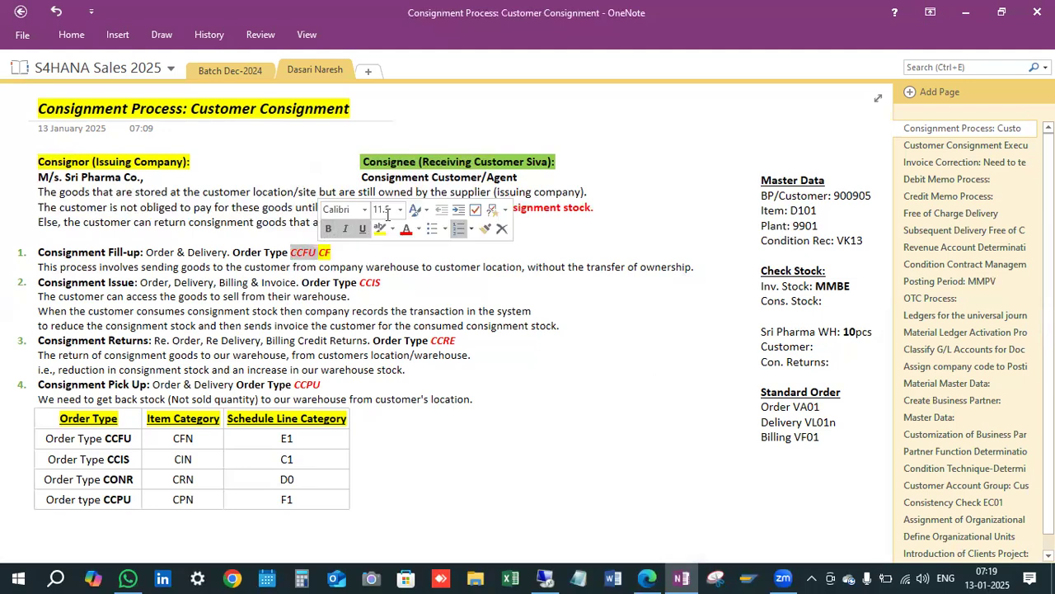
click(400, 210)
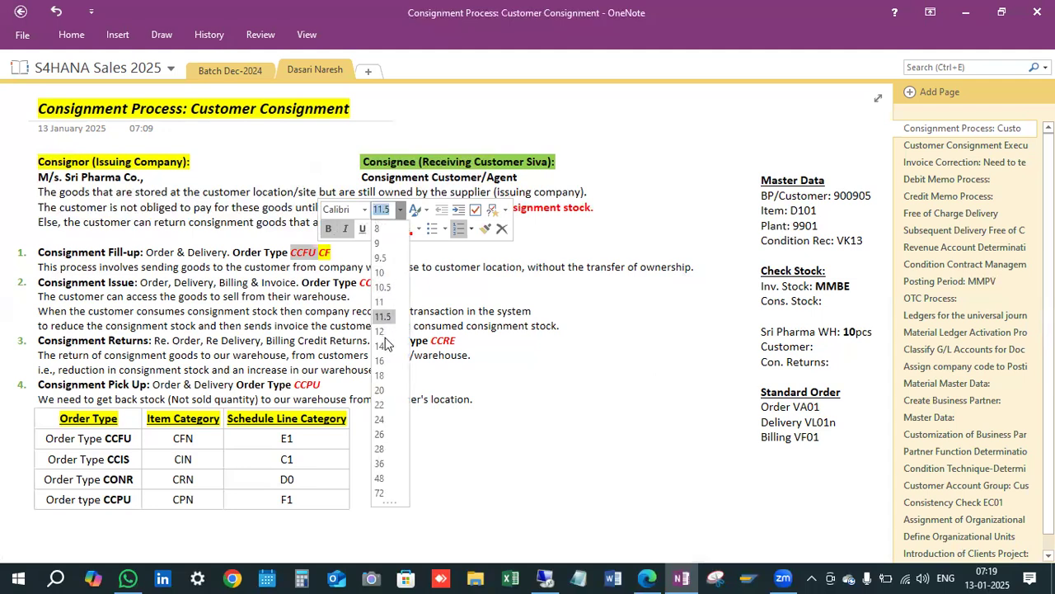
click(380, 330)
click(388, 299)
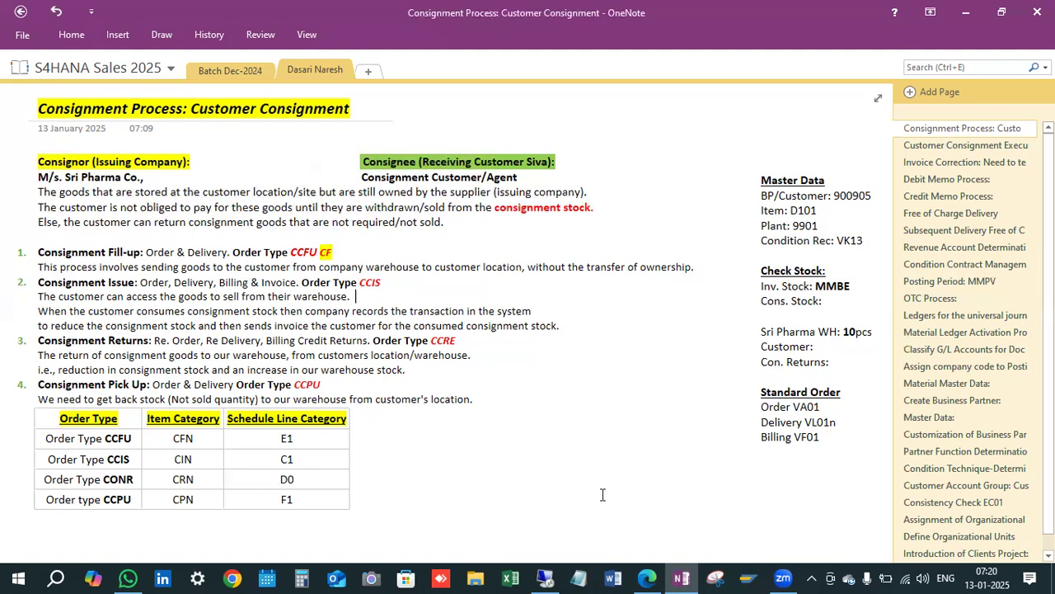
Review the Standard Order lines for order, delivery and billing against the Order & Delivery steps of the Consignment Fill-up line
double_click(815, 407)
drag(779, 410, 759, 416)
click(747, 433)
click(701, 371)
drag(823, 406, 759, 407)
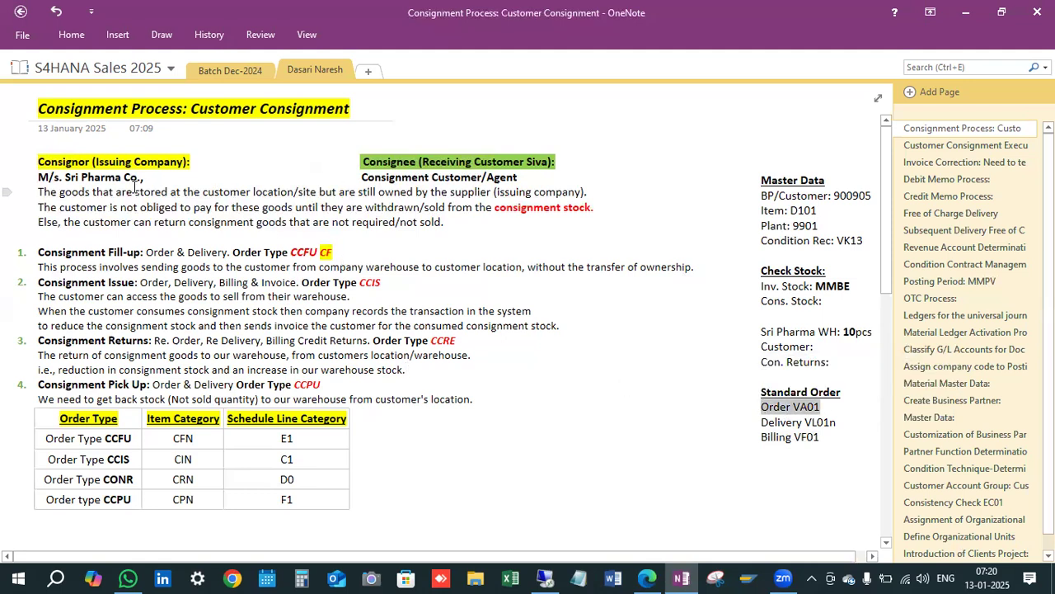
drag(837, 422, 759, 422)
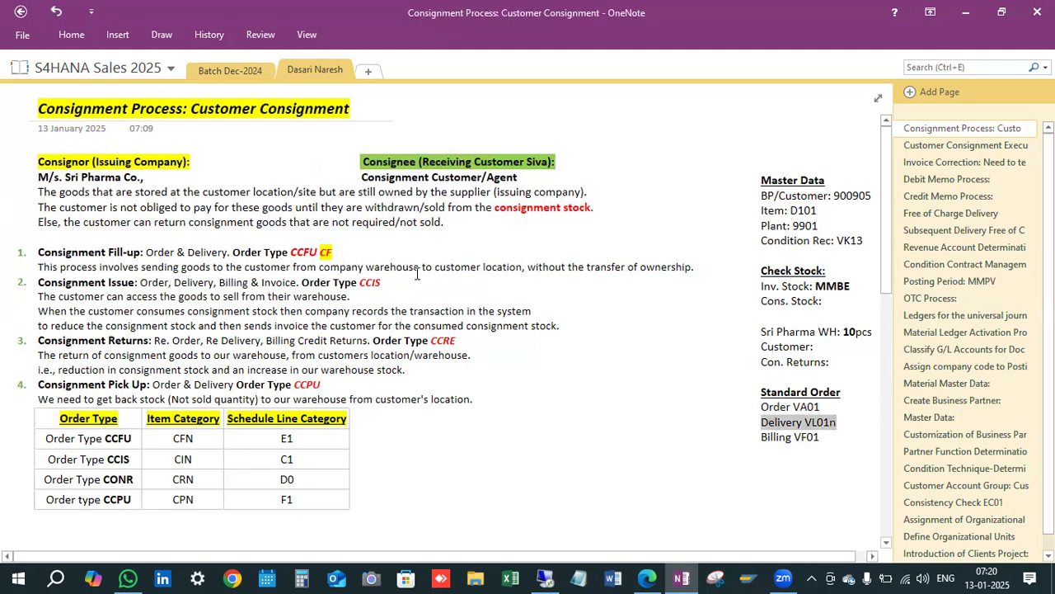
click(825, 447)
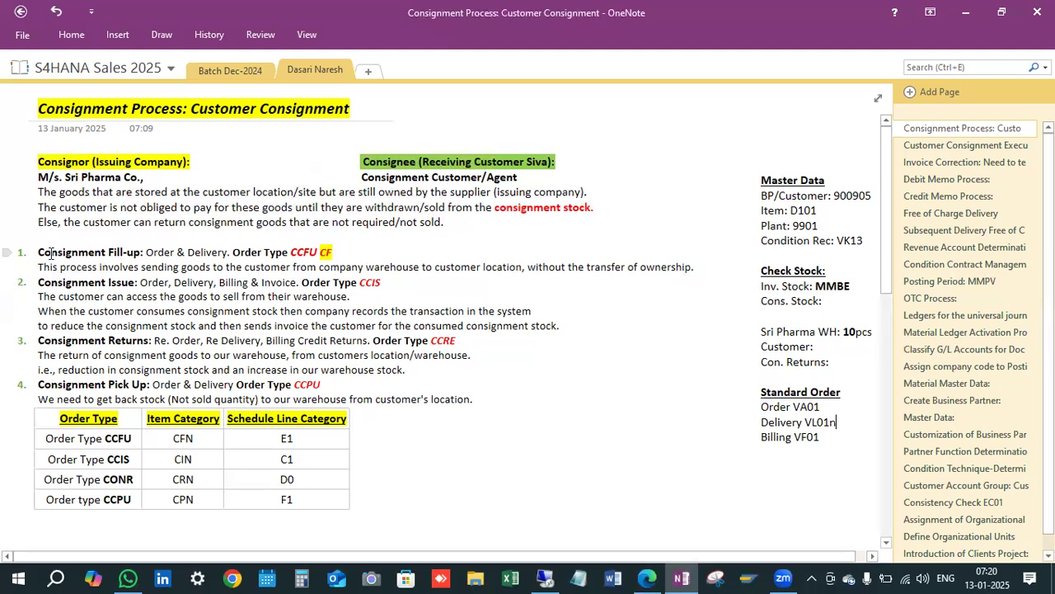
drag(37, 251, 188, 252)
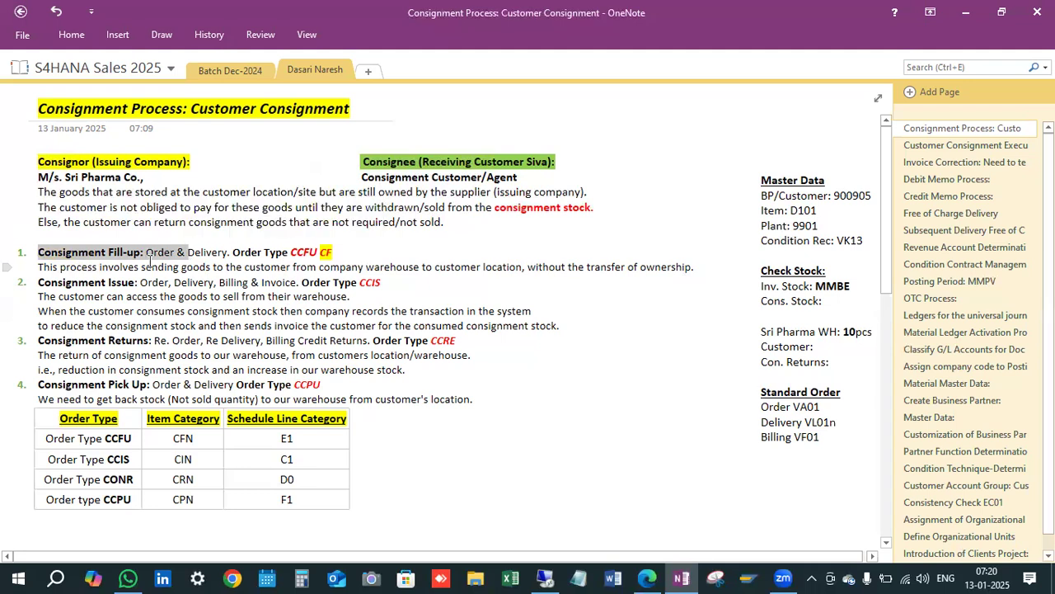
click(185, 267)
drag(156, 251, 228, 252)
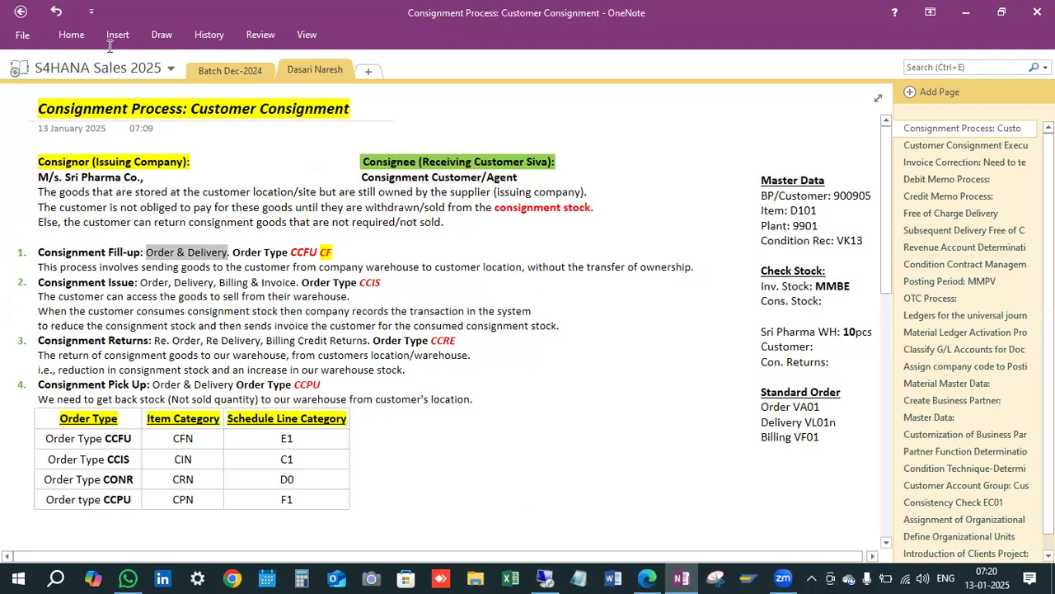
Switch to the SAP session and start transaction VA01 for creating sales documents
key(alt+Tab)
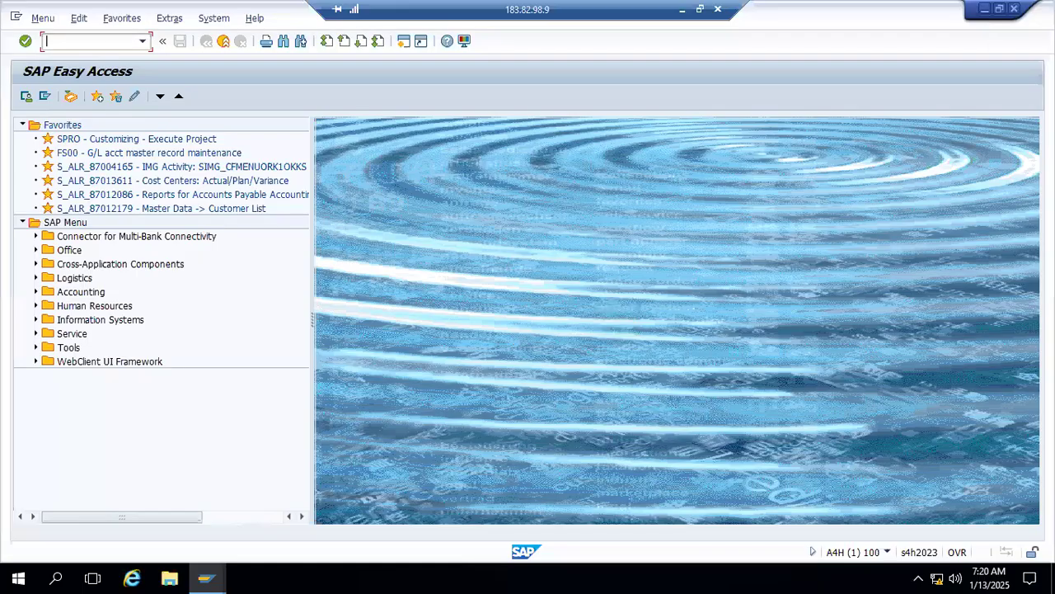
text(/nva01)
key(Return)
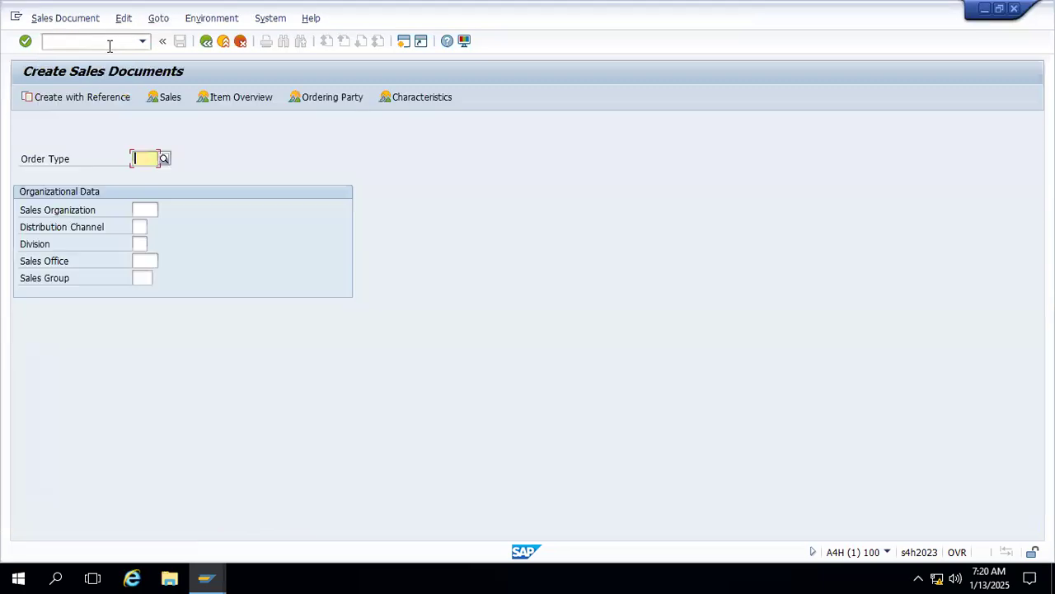
Look up the fill-up order type in the OneNote page and enter CCFU as the order type in SAP
click(983, 10)
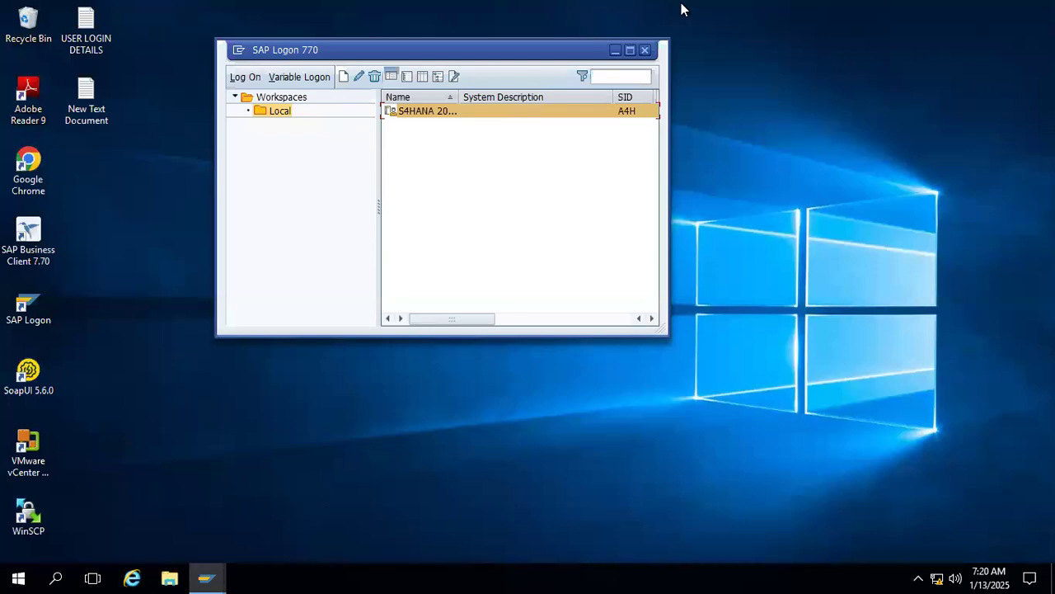
click(688, 10)
click(314, 282)
drag(291, 251, 317, 252)
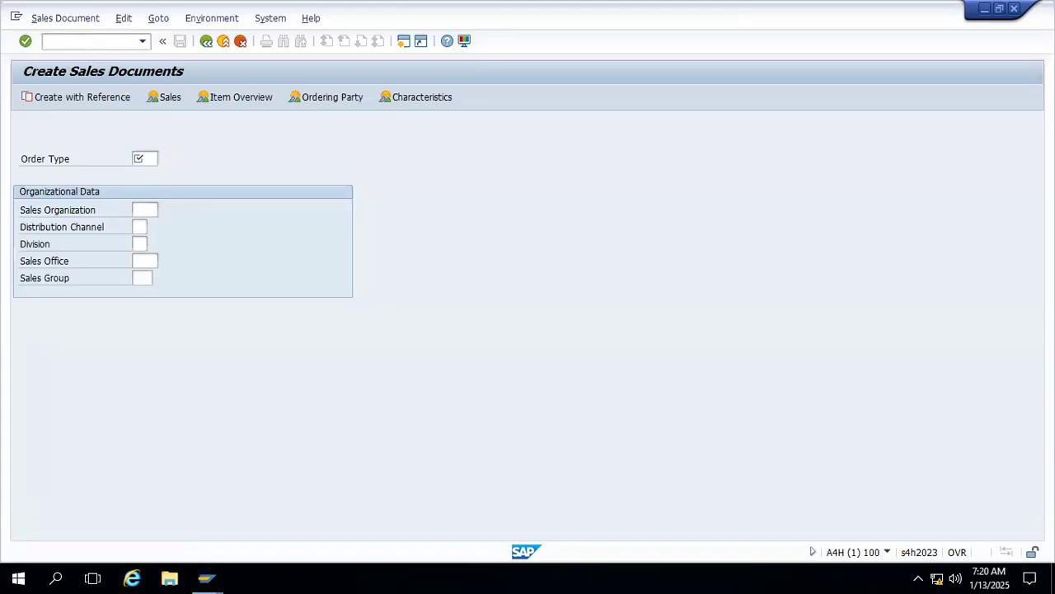
text(CCFU)
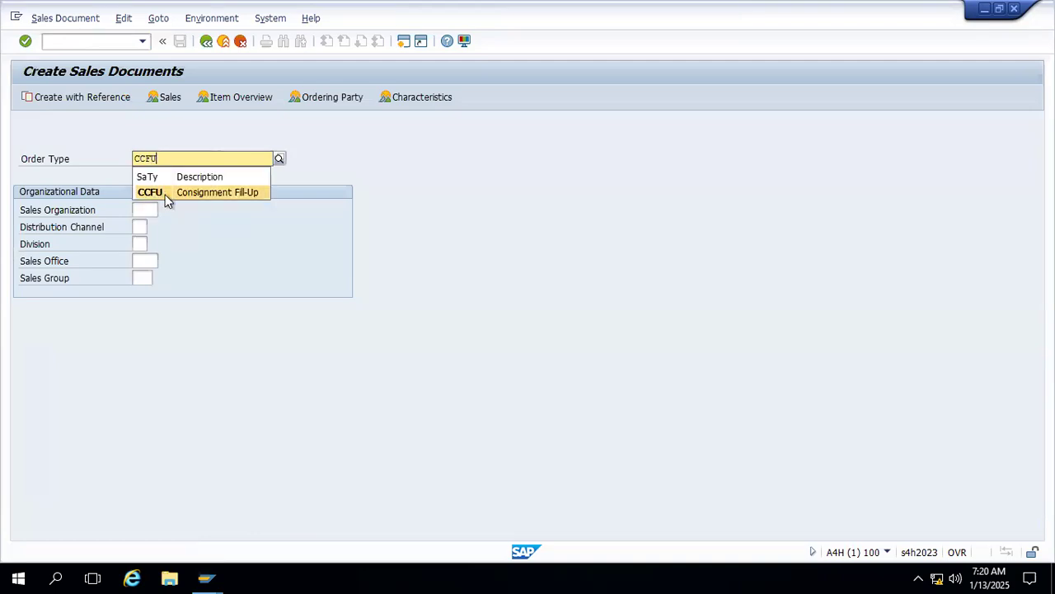
Enter sales organization 9901, distribution channel 91 and division 91, and proceed to the consignment fill-up overview
click(148, 208)
text(9901)
click(141, 226)
text(91)
click(140, 244)
text(91)
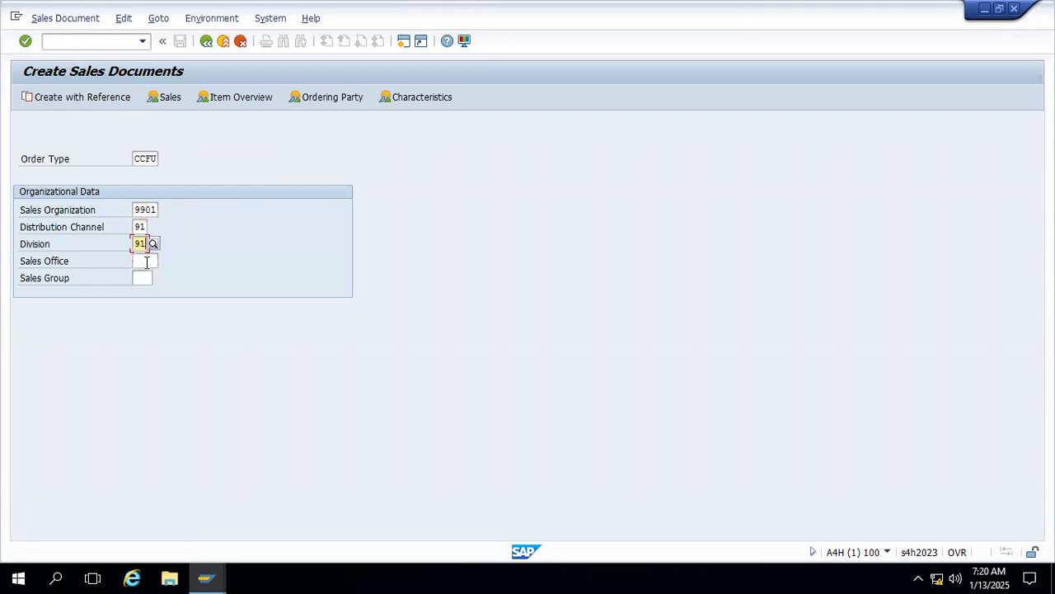
key(Return)
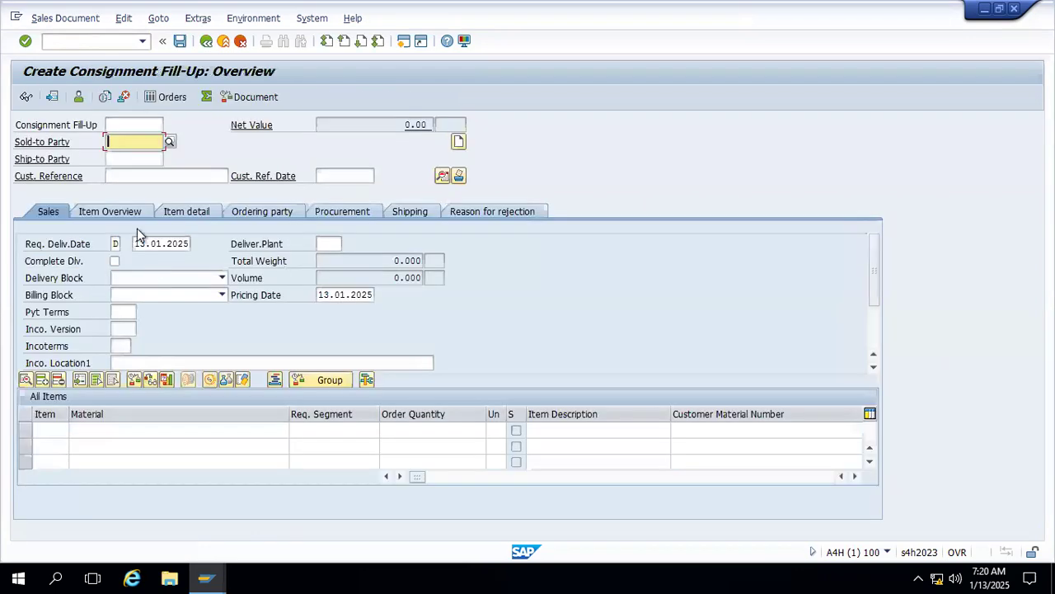
Enter the customer number as sold-to party, CCFU-01 as customer reference and 13.01.2025 as customer reference date
text(9009)
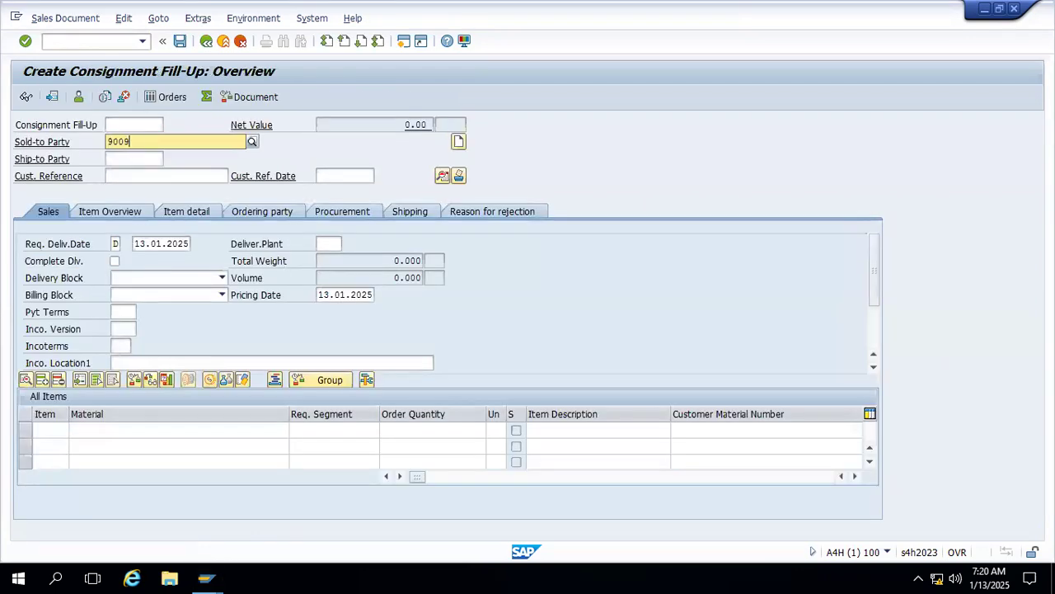
text(05)
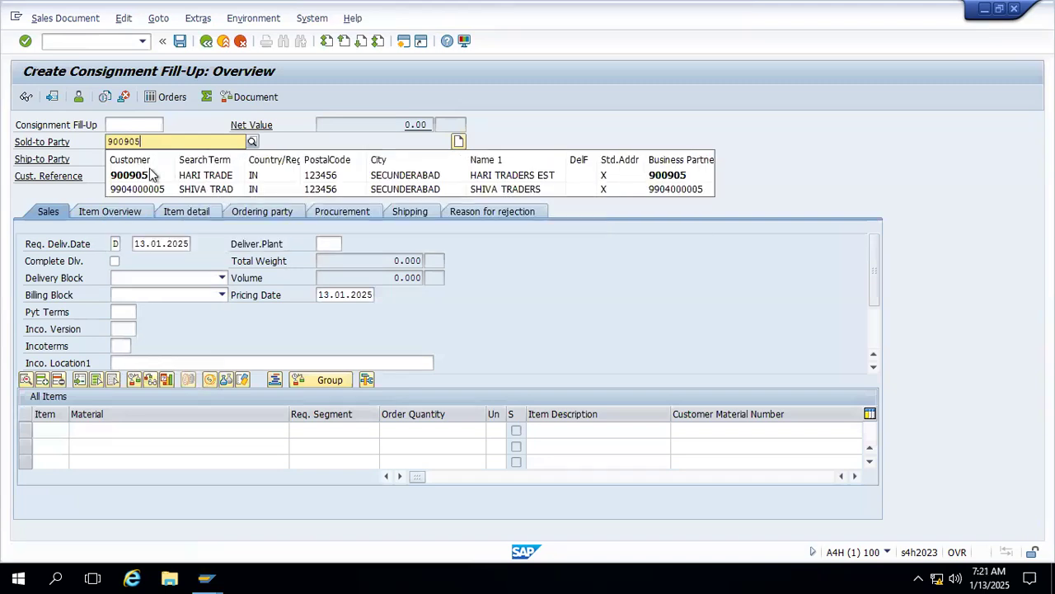
click(139, 175)
text(CCFU-01)
click(345, 176)
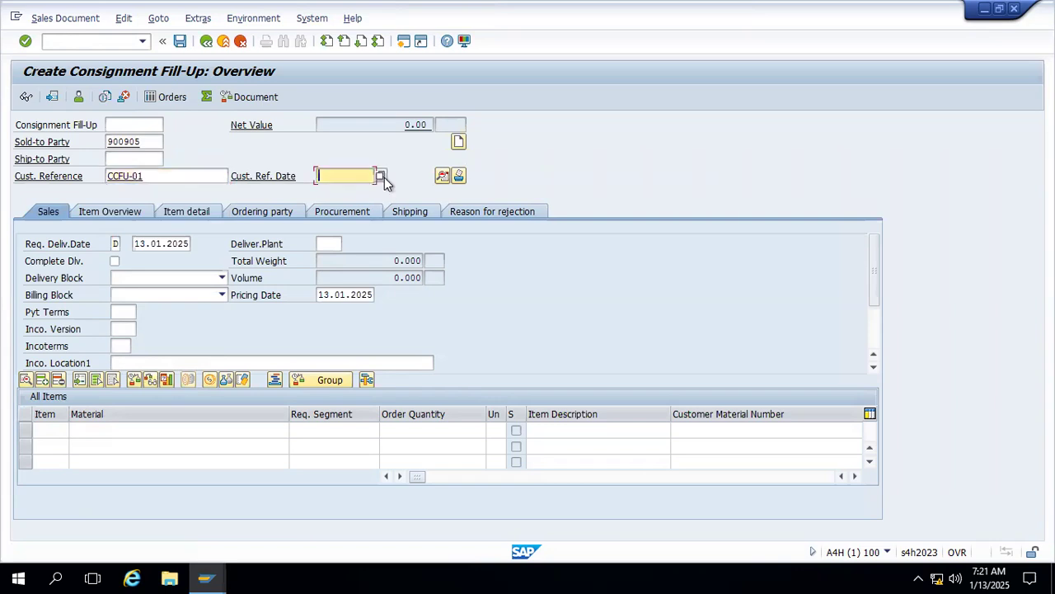
click(380, 175)
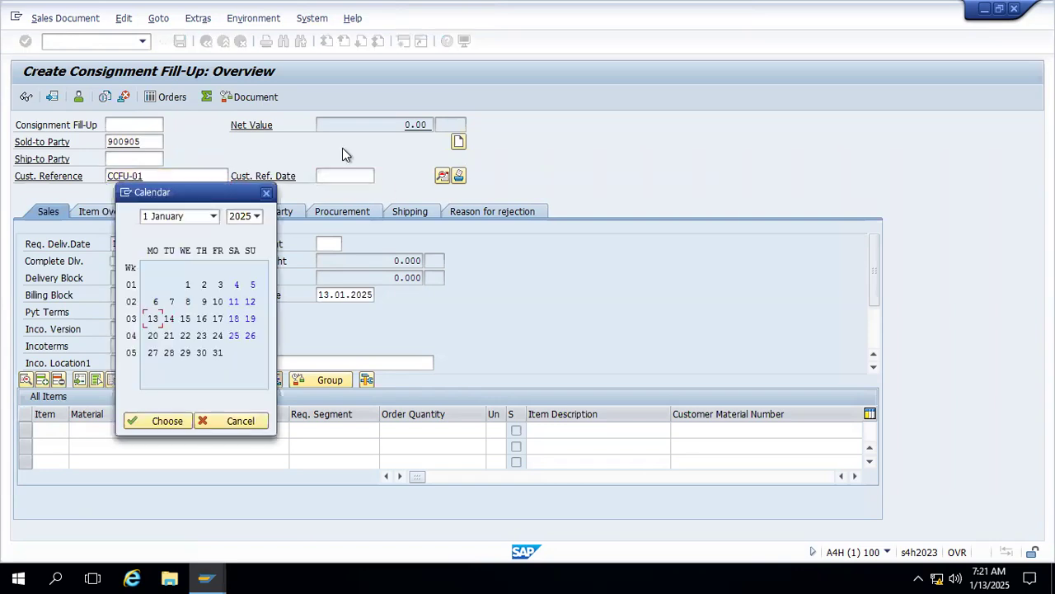
double_click(151, 319)
Add material DC-101 with order quantity 10 as the first item, narrow the material and description columns, and confirm the entries
click(144, 430)
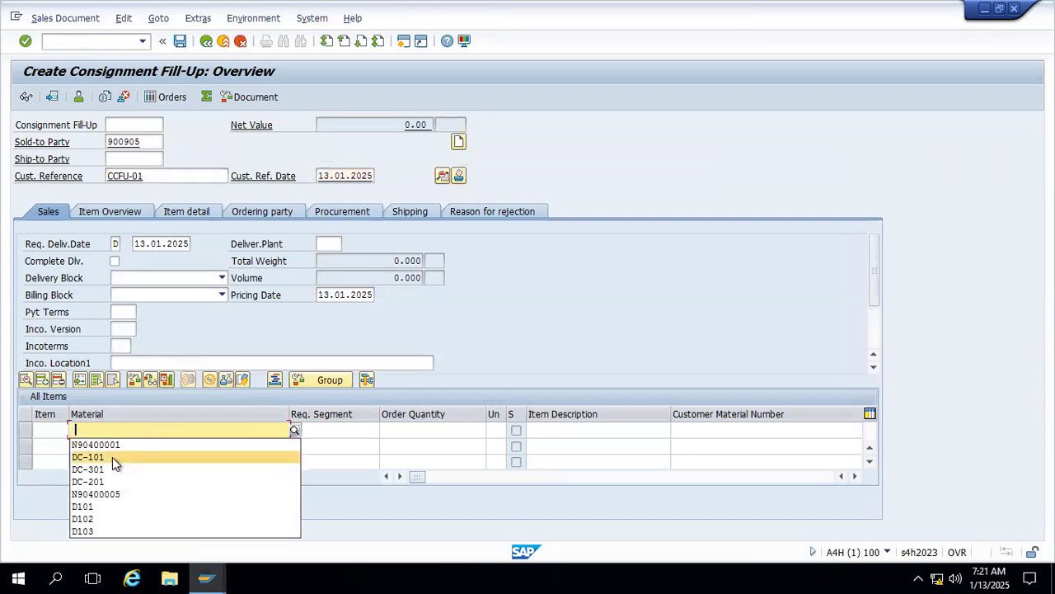
click(112, 457)
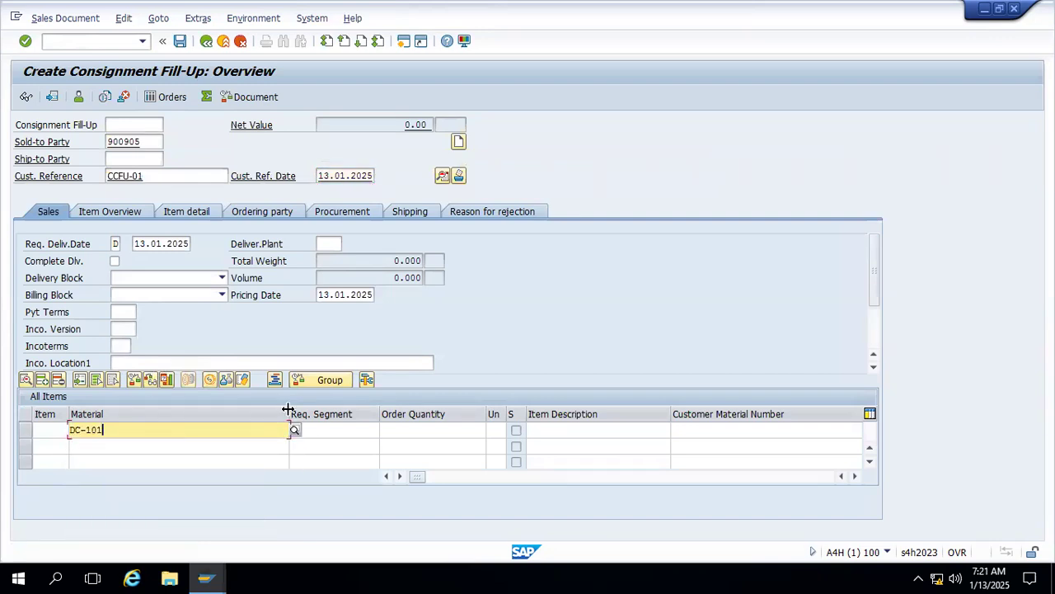
drag(167, 410, 121, 410)
click(280, 429)
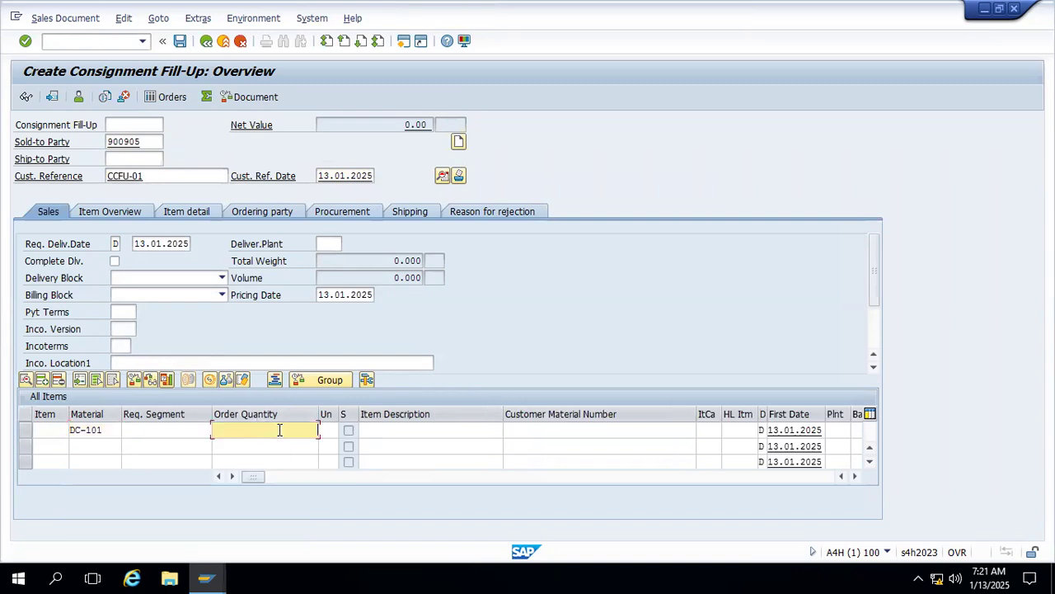
text(10)
drag(502, 419, 438, 421)
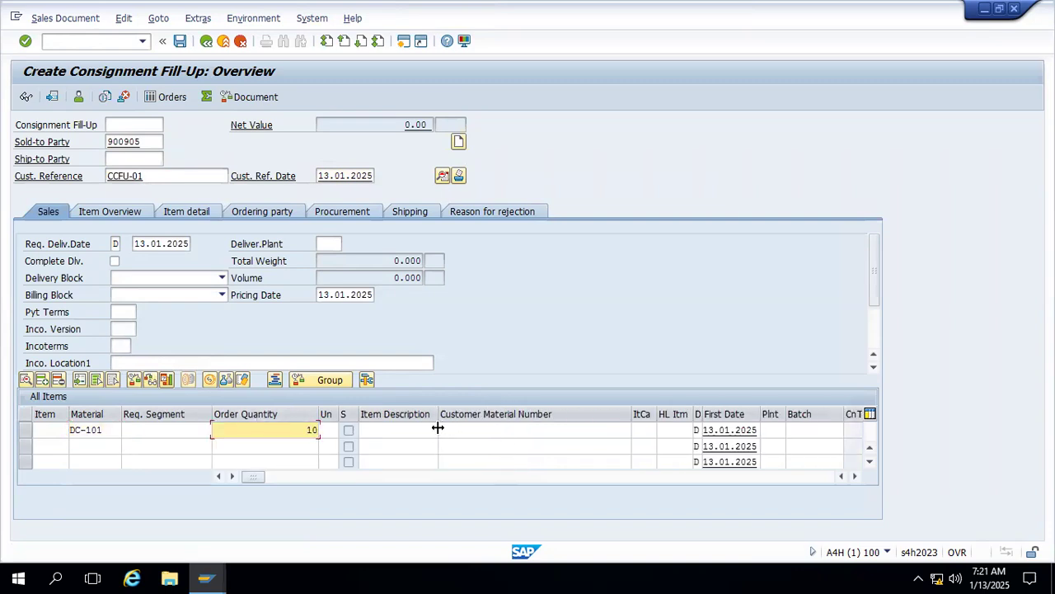
key(Return)
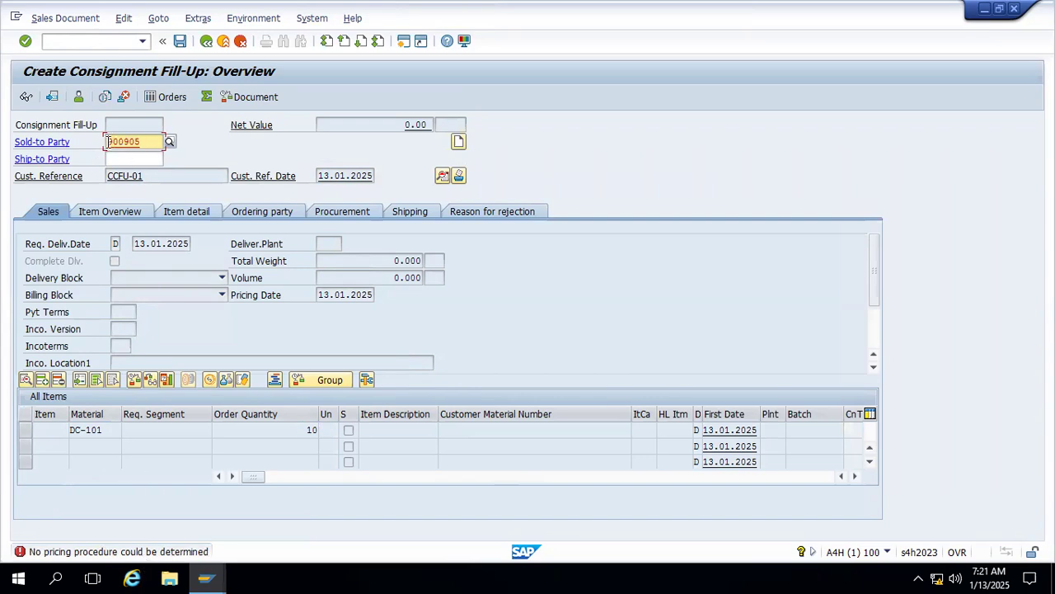
Start transaction BP in a new session, find the order's sold-to customer by number and open its business partner record
click(405, 42)
text(bp)
key(Return)
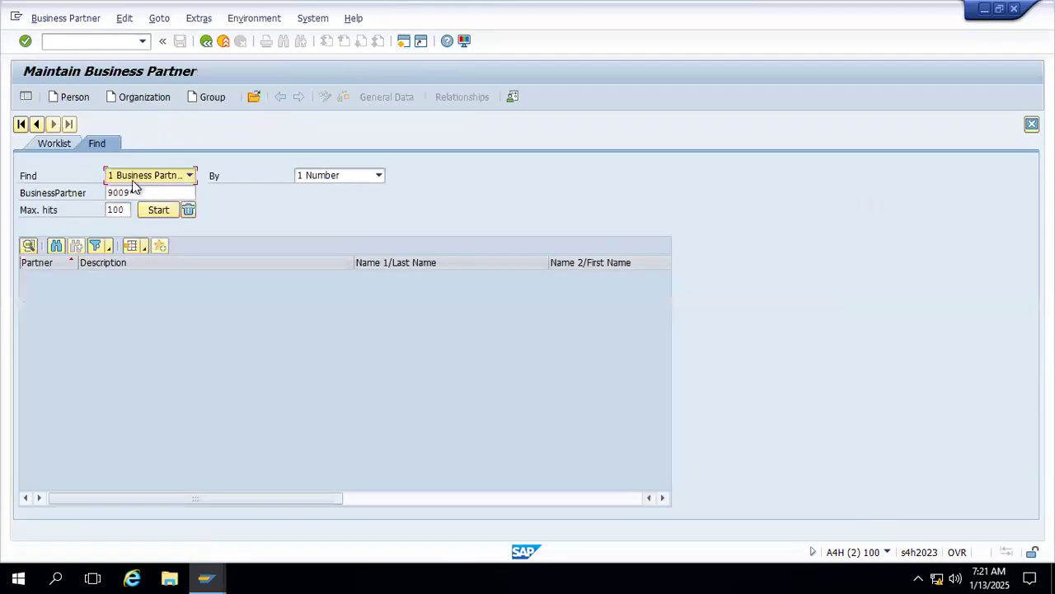
click(146, 192)
text(*05)
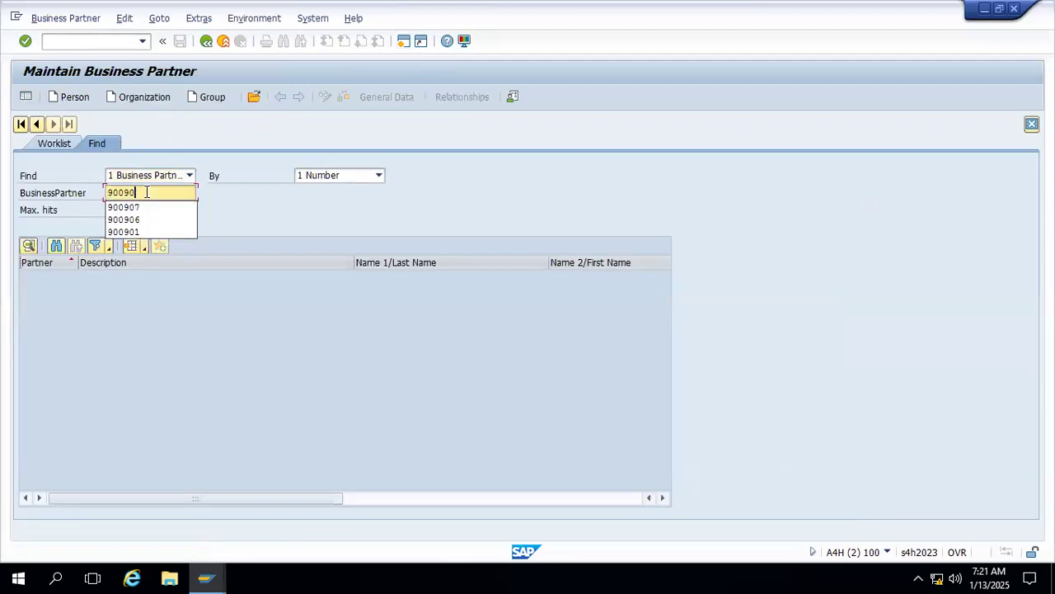
key(Return)
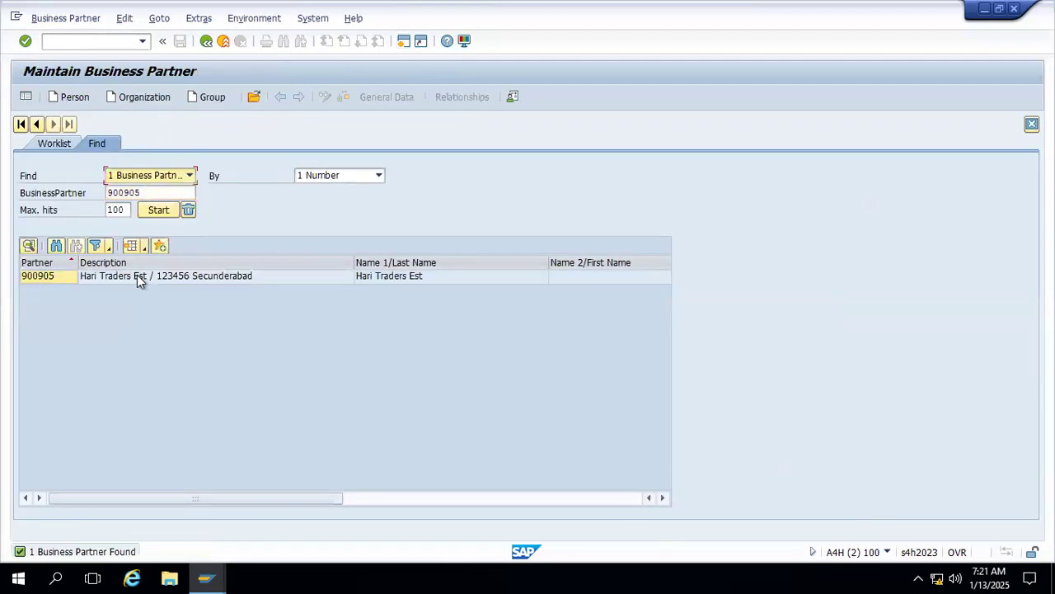
double_click(137, 276)
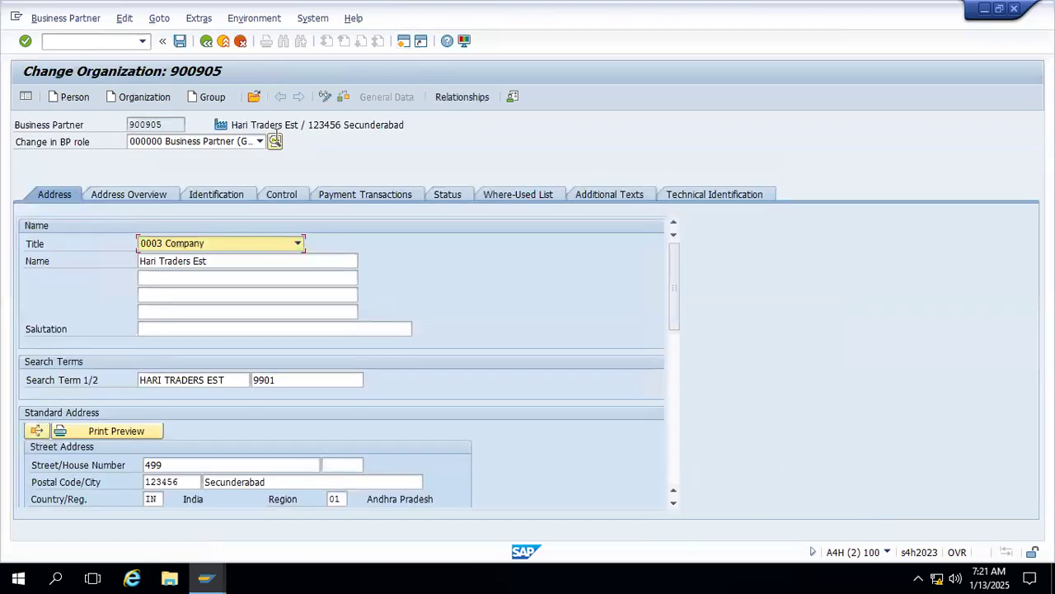
Check the customer pricing procedure in the partner's FLCU01 Customer Sales role, and leave the record
click(259, 142)
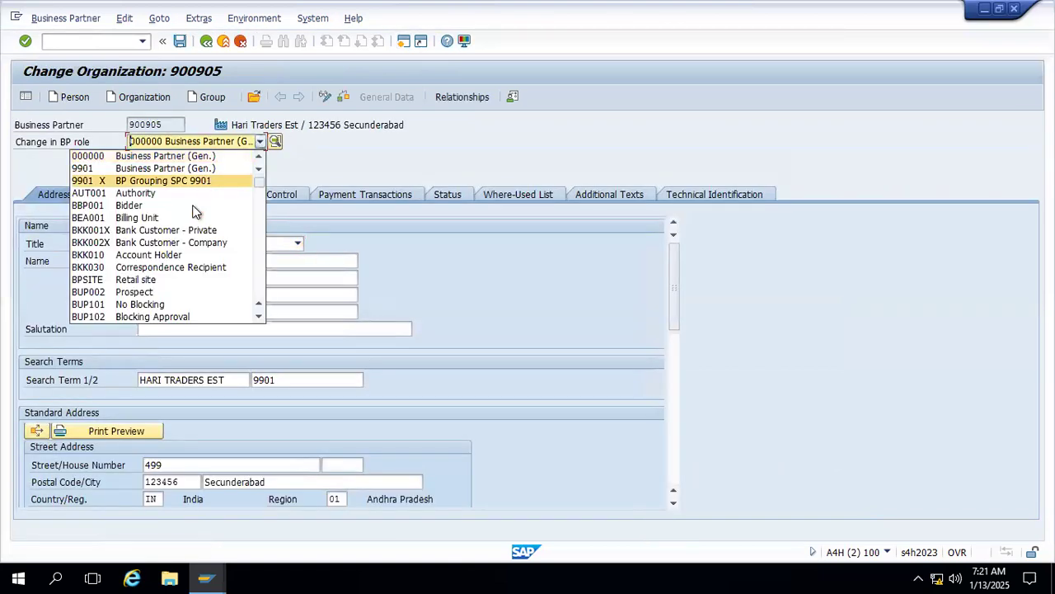
key(f)
click(258, 314)
click(147, 317)
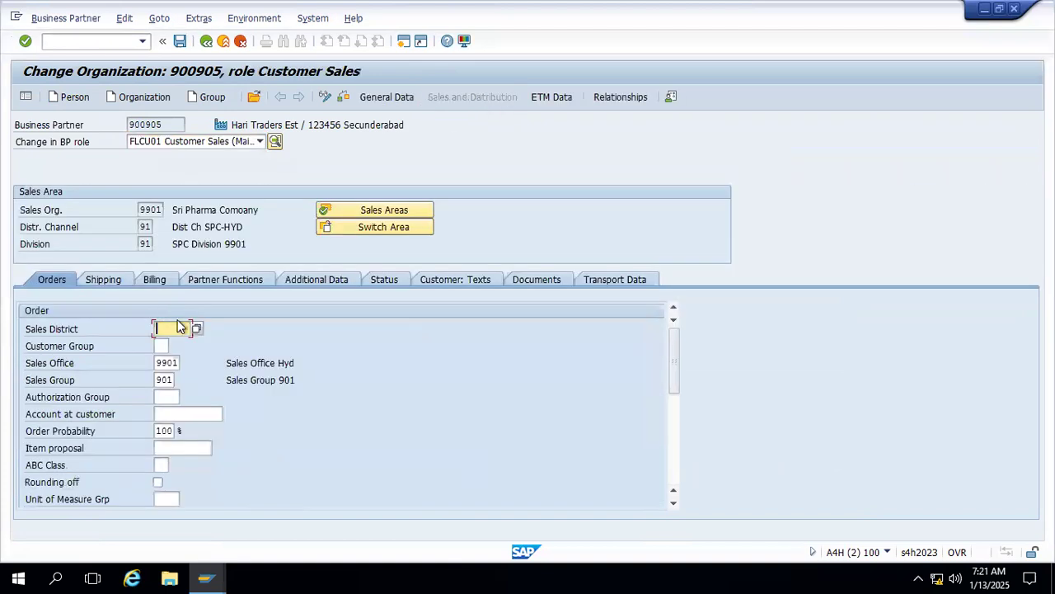
scroll(164, 363, down, 5)
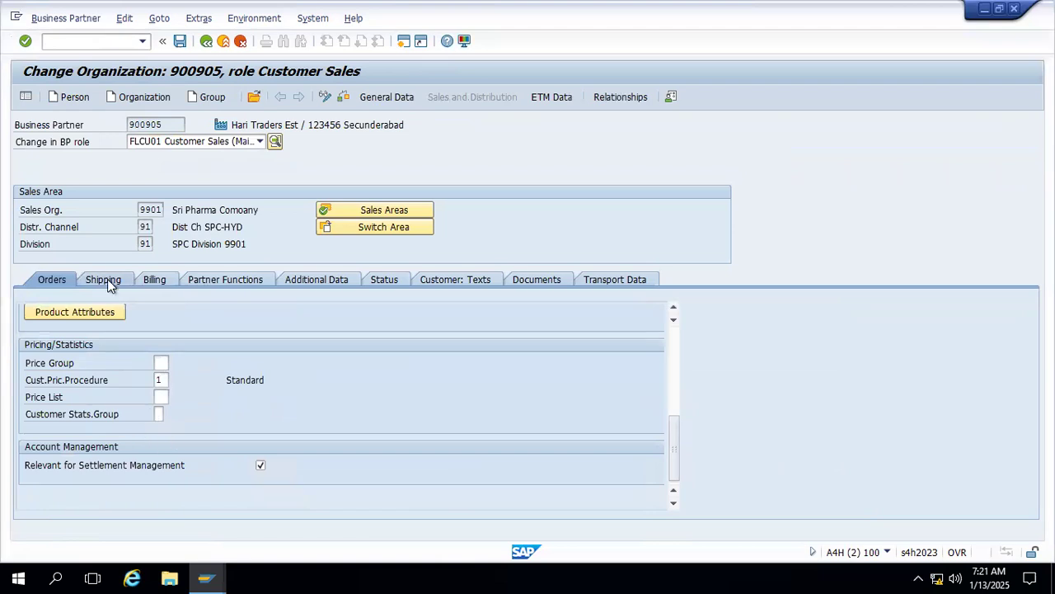
click(206, 40)
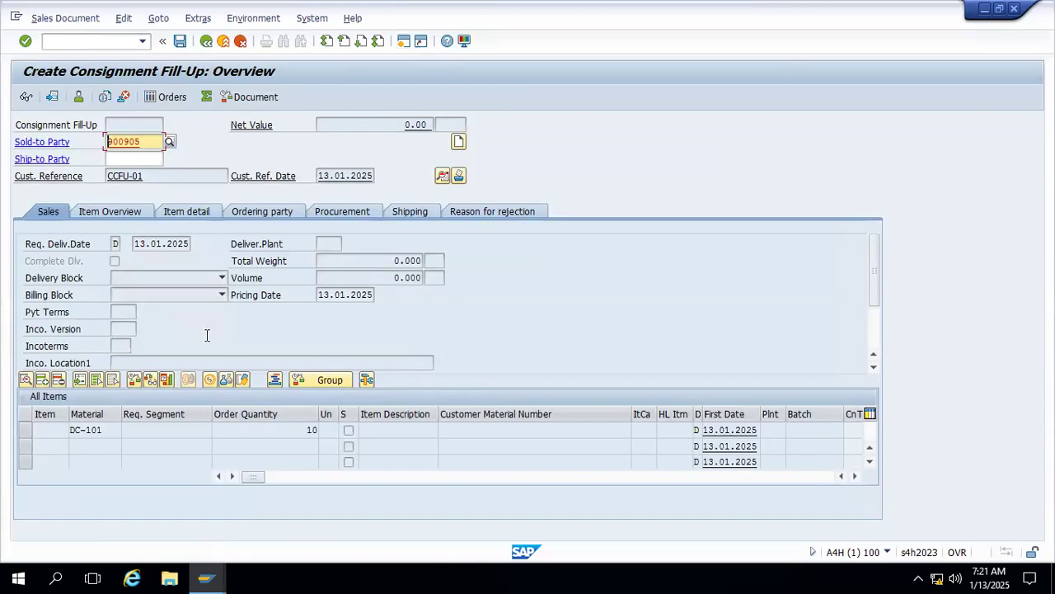
Start transaction VOV8 for sales document type maintenance in a new session
click(402, 43)
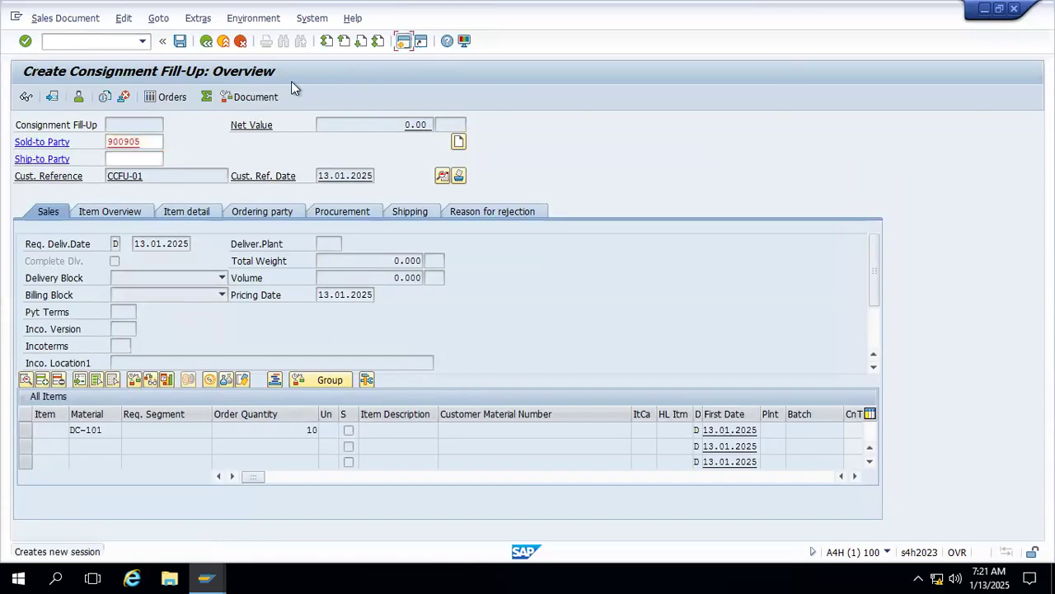
text(VOV8)
key(Return)
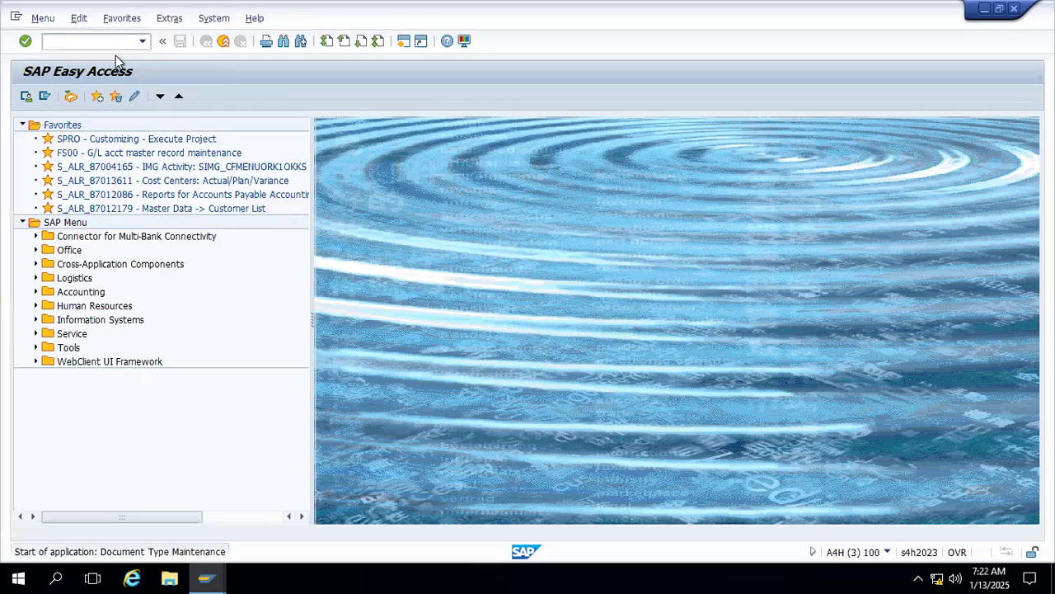
Locate the CCFU consignment fill-up sales document type in the list and open its details
click(78, 517)
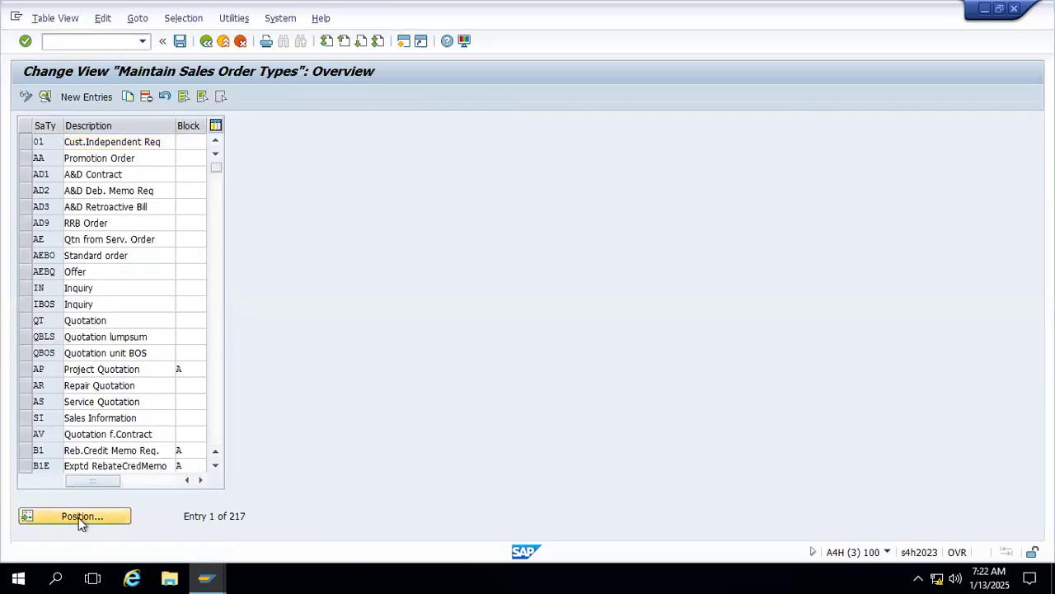
text(ccfu)
key(Return)
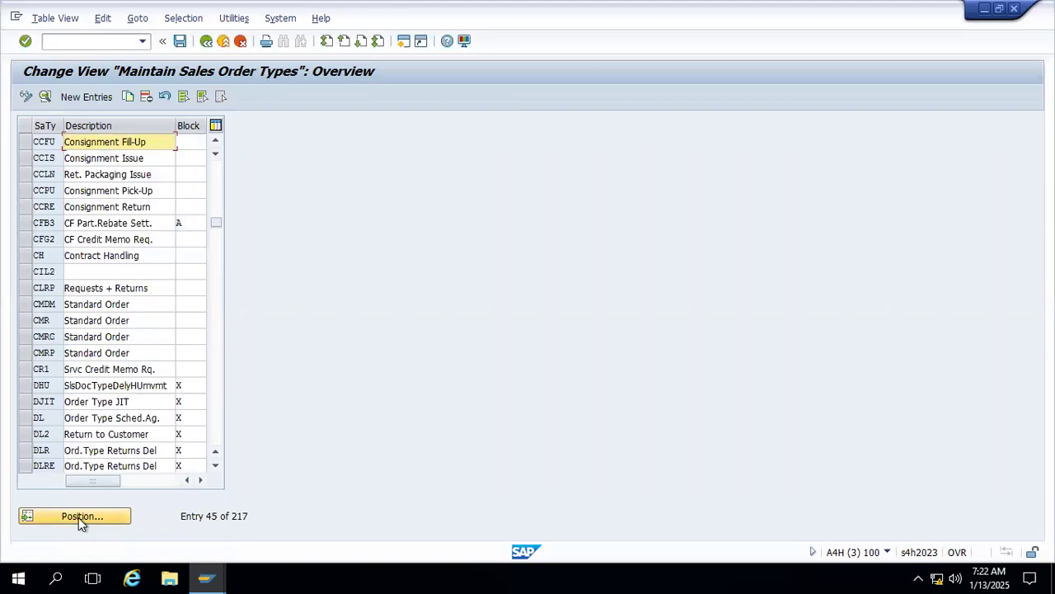
click(44, 96)
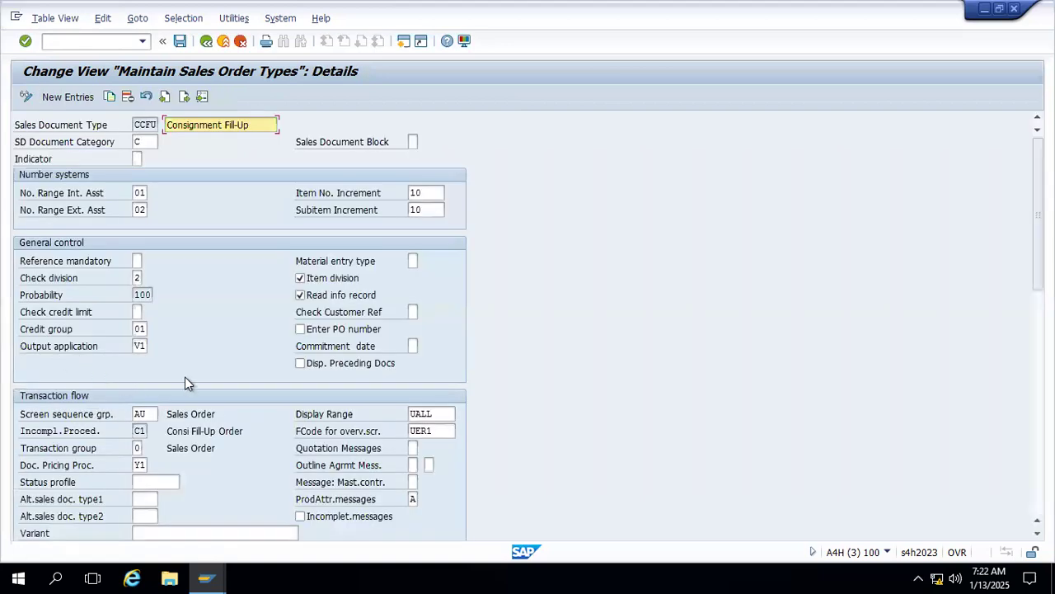
Set the document pricing procedure of order type CCFU to A (Standard)
scroll(185, 377, down, 1)
click(142, 419)
click(153, 419)
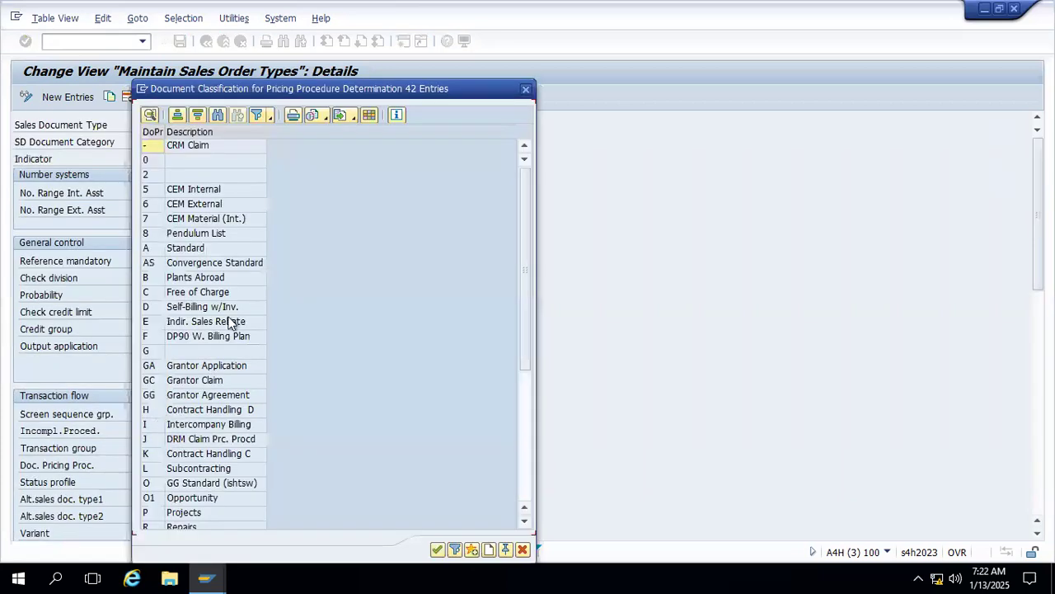
double_click(179, 252)
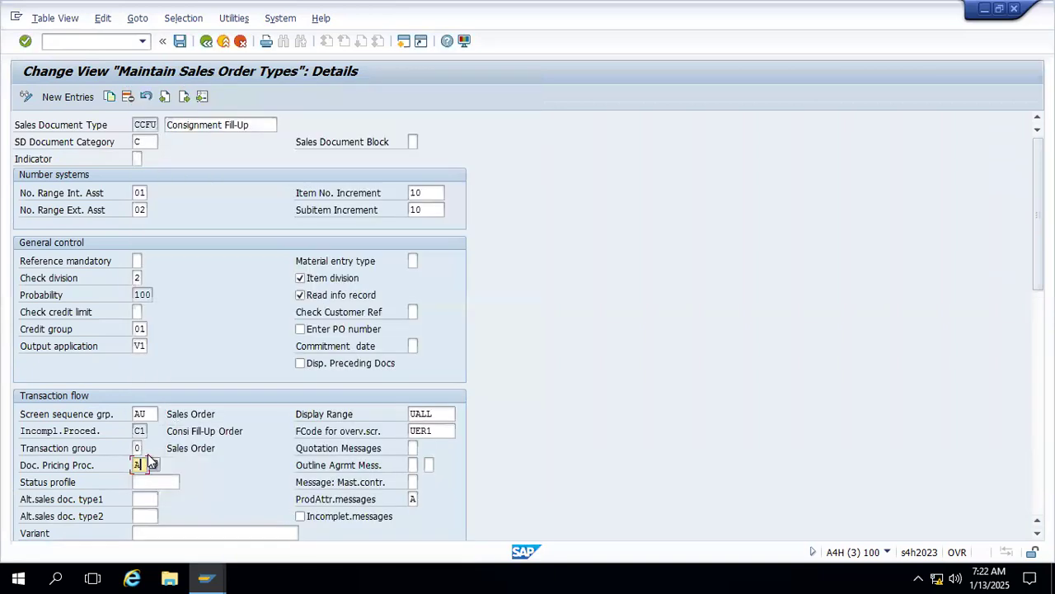
Save the change under a new customizing request described as "SD: Pricing Procedure Update in VOV8 CCFU"
click(180, 41)
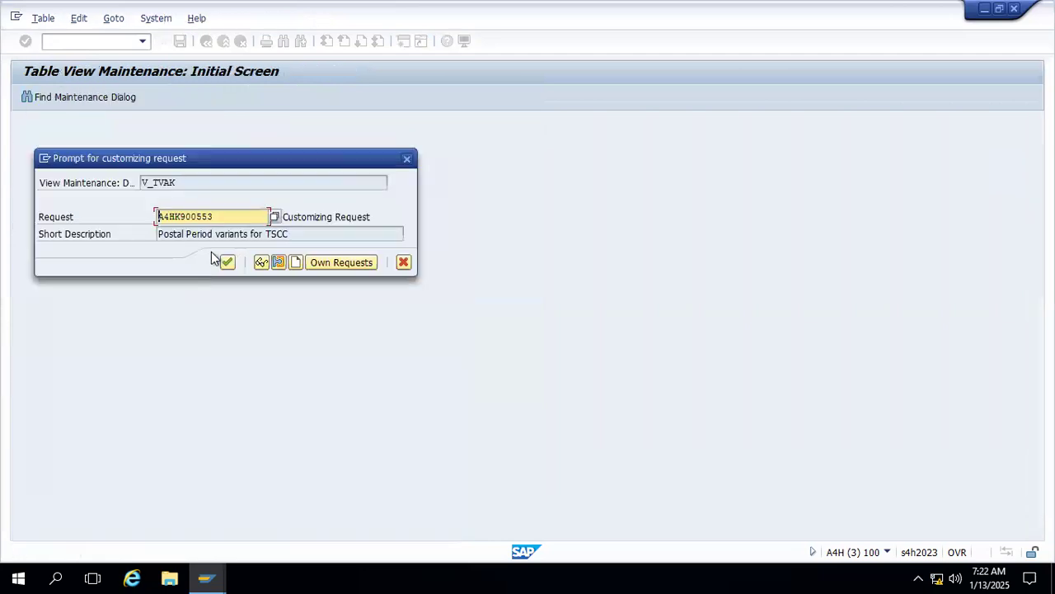
click(293, 263)
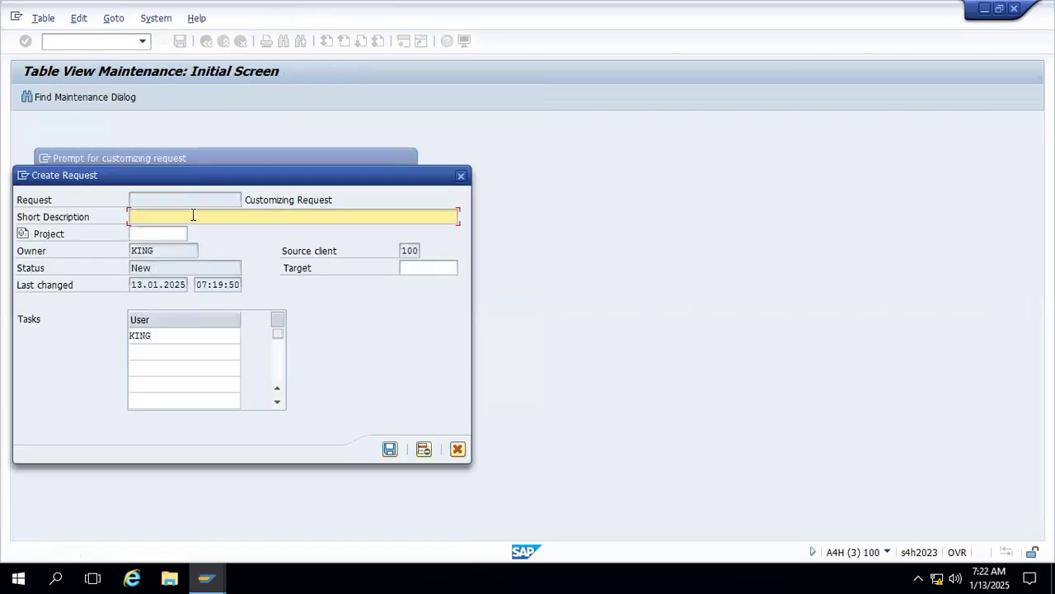
text(SD:)
text(Pricing Procedure Update in)
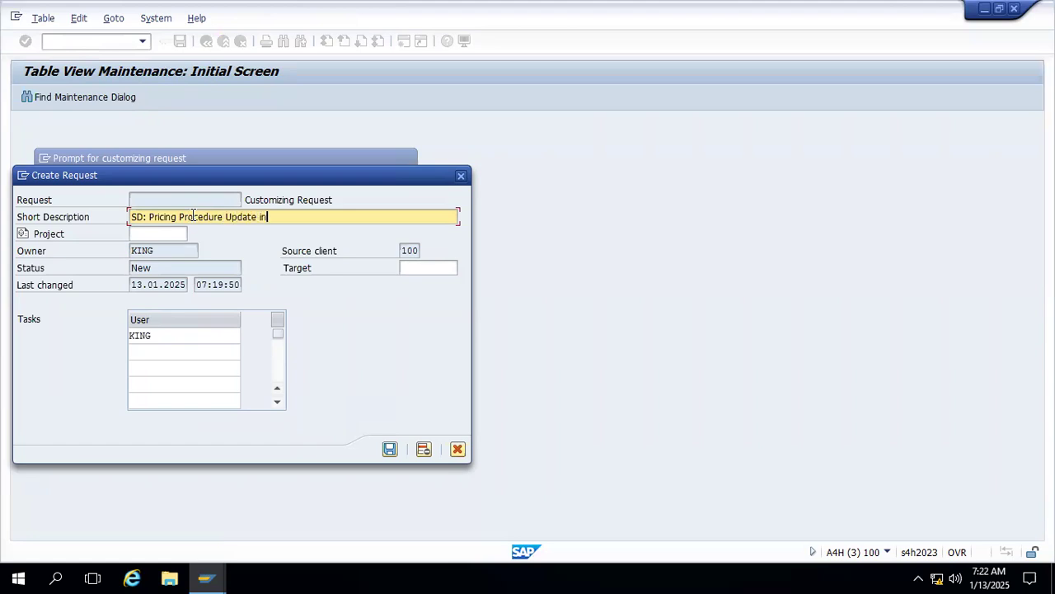
text(VOV8 CCFU)
key(Return)
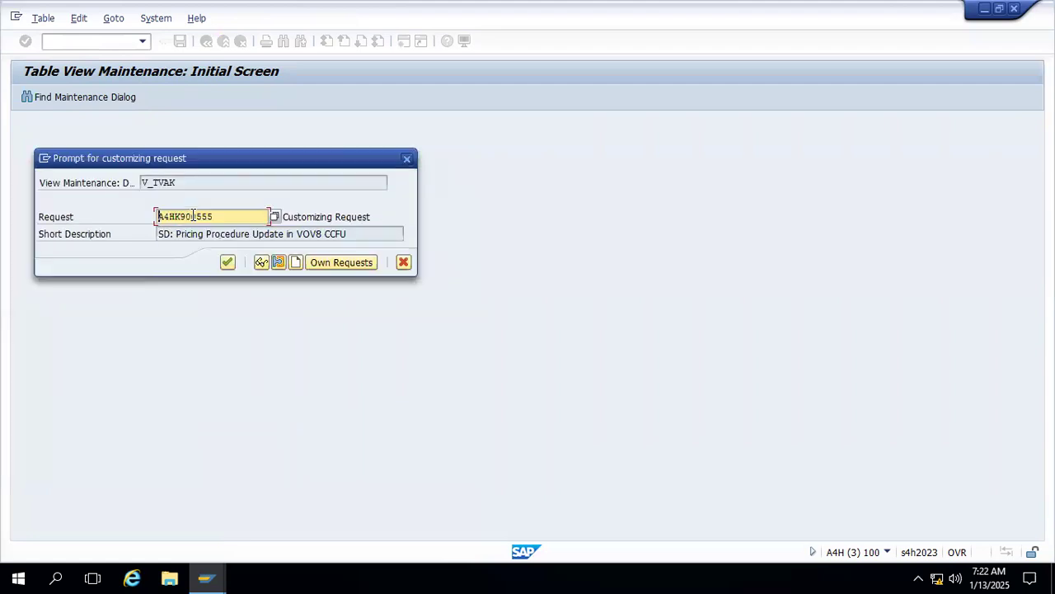
click(228, 263)
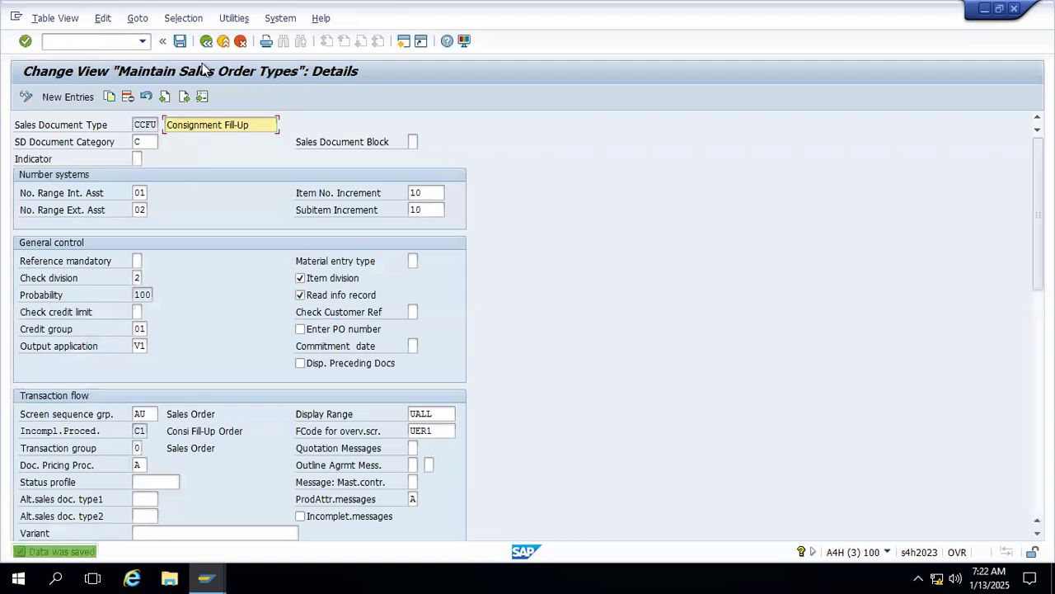
Return to the order session and restart VA01 with order type CCFU to get a fresh consignment fill-up order
click(985, 10)
key(Return)
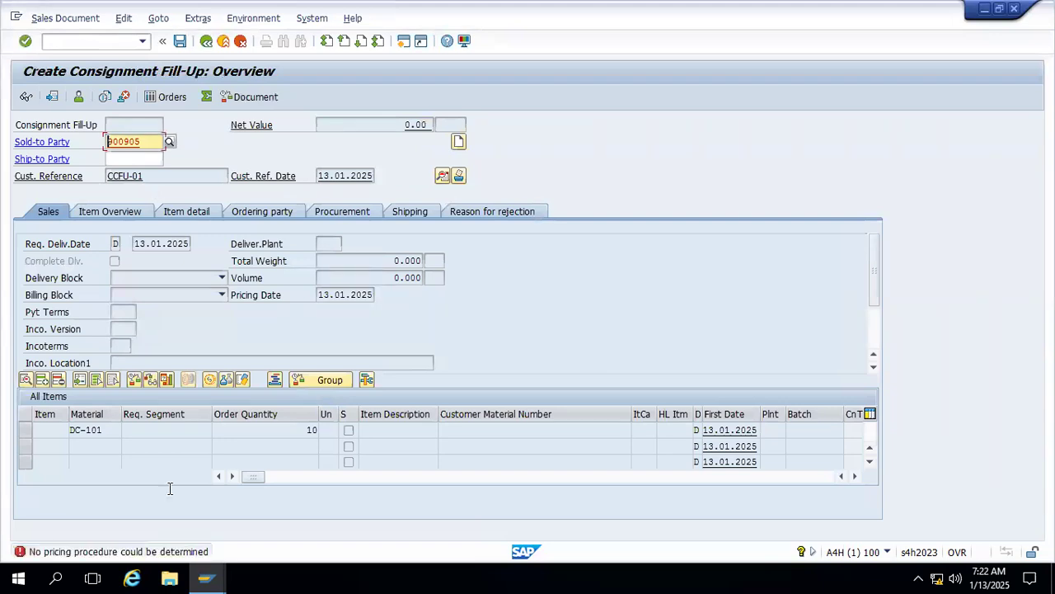
click(89, 42)
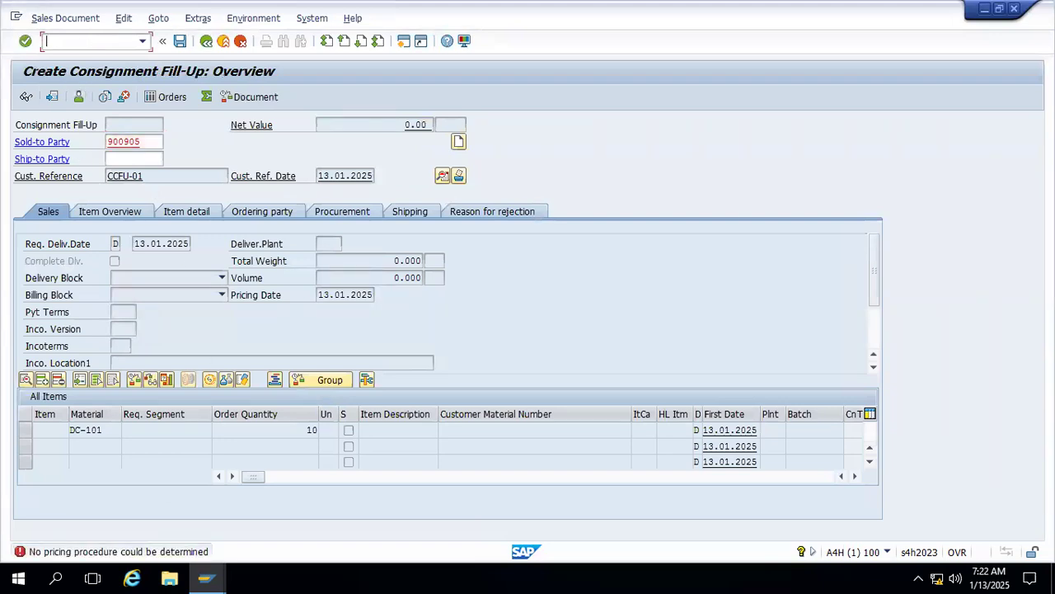
text(/nva01)
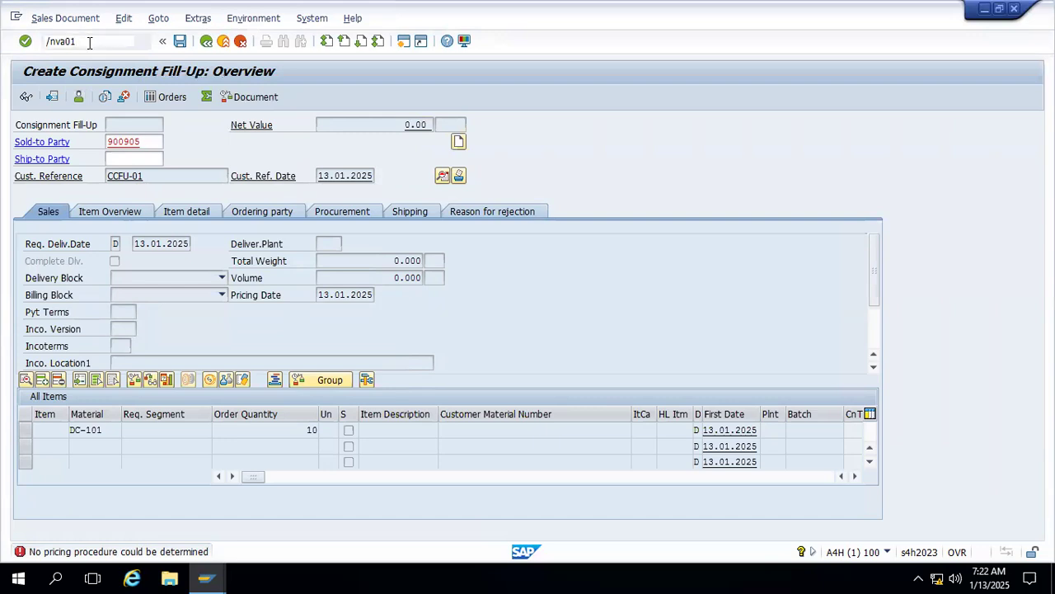
key(Return)
key(Return)
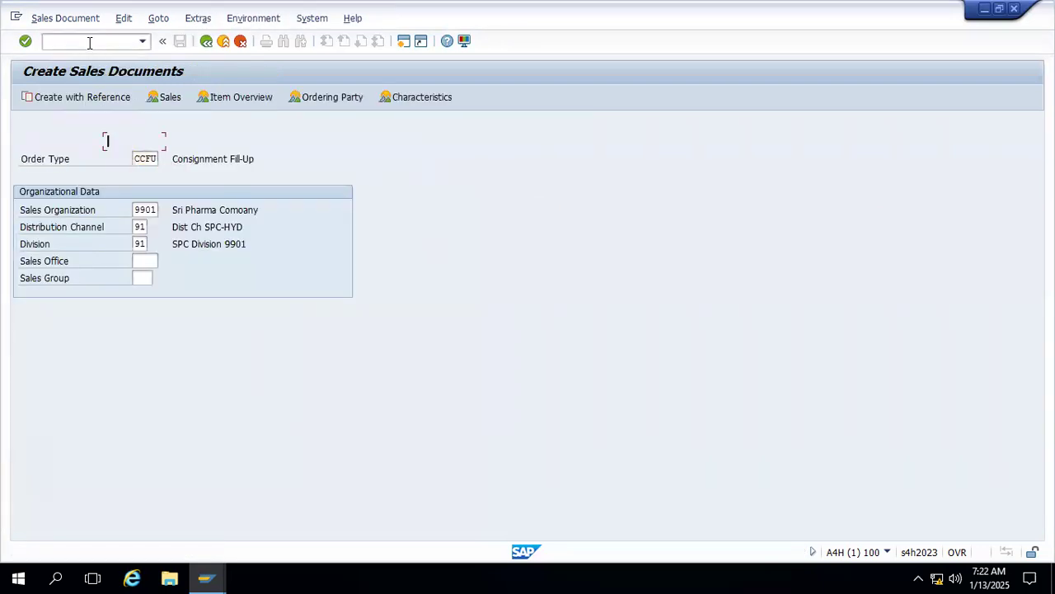
Enter the sold-to customer number, customer reference CCFU-01 and customer reference date 13.01.2025 in the order header
text(900905)
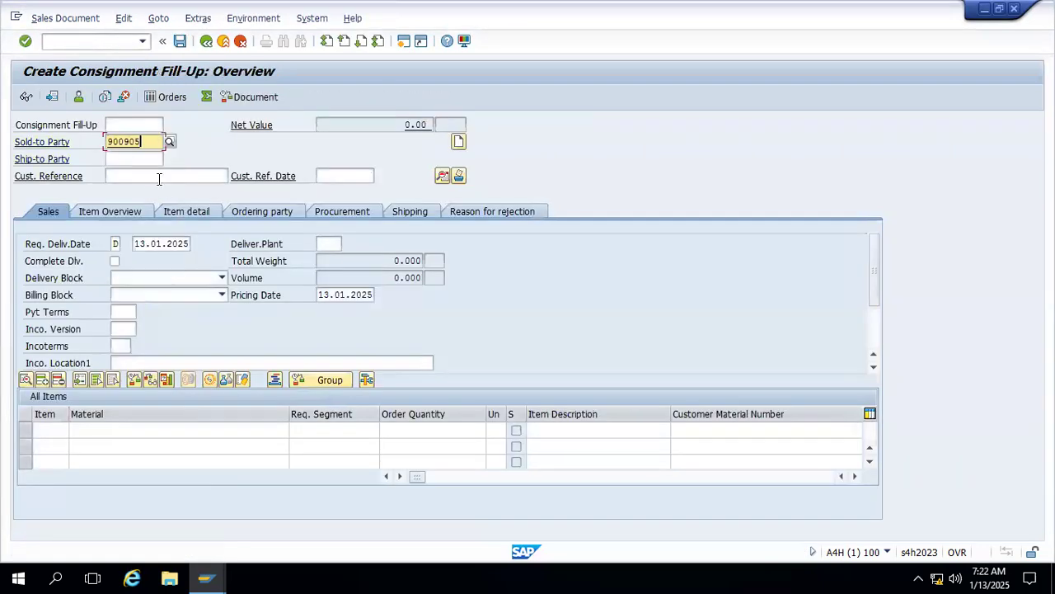
click(158, 176)
text(CCFU-01)
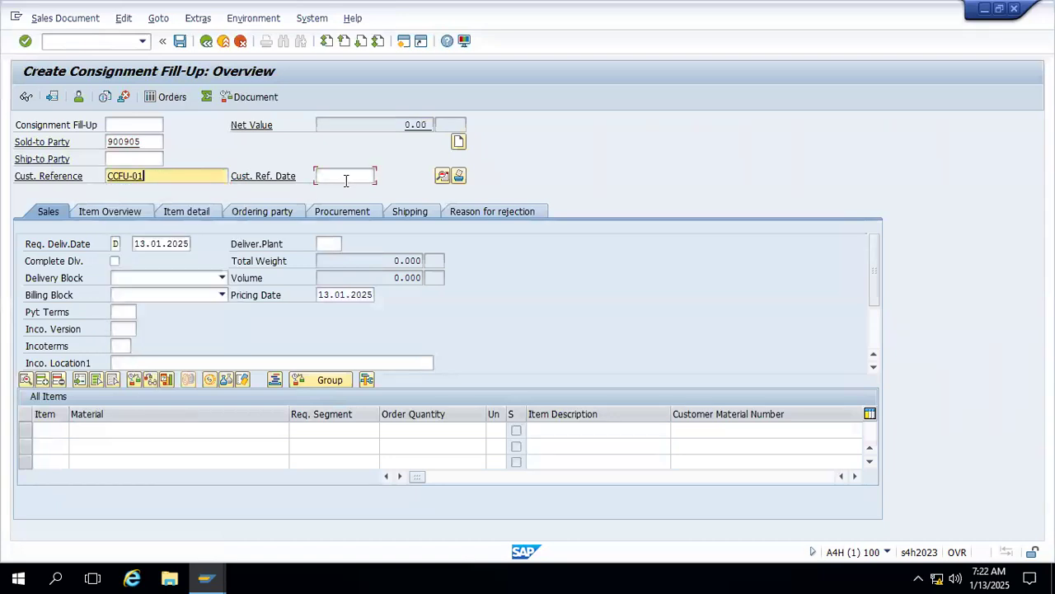
click(340, 177)
click(350, 188)
Add material DC-101 with order quantity 10 as the first item and confirm the entries
click(131, 430)
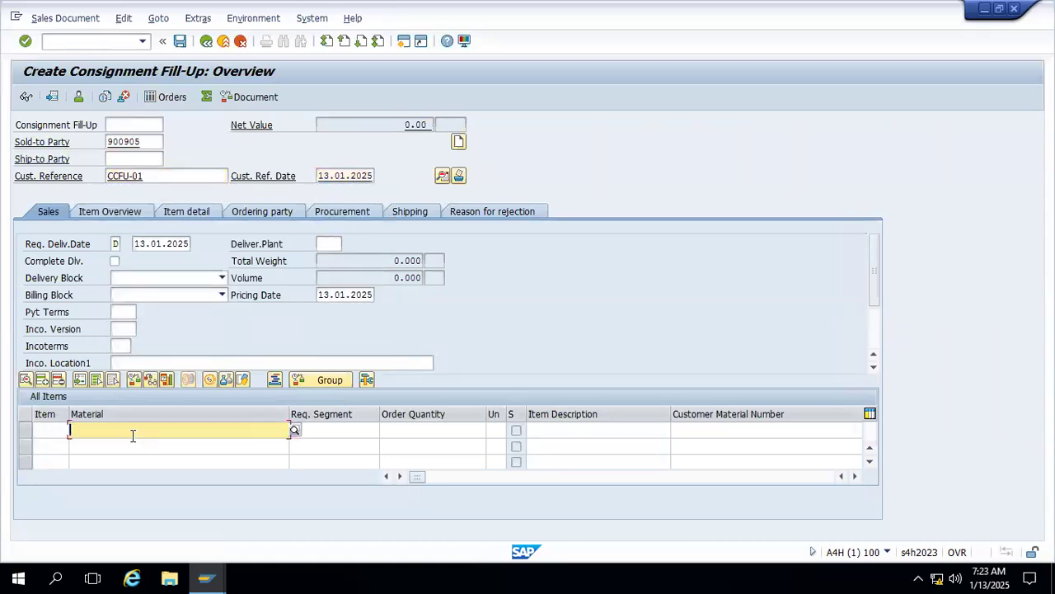
click(107, 444)
click(438, 430)
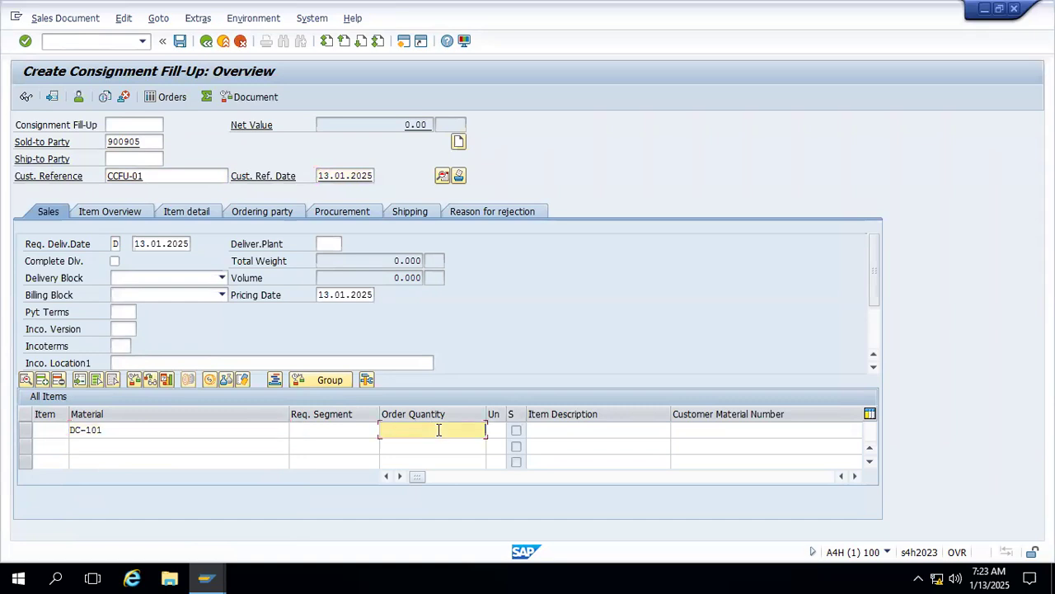
text(10)
key(Return)
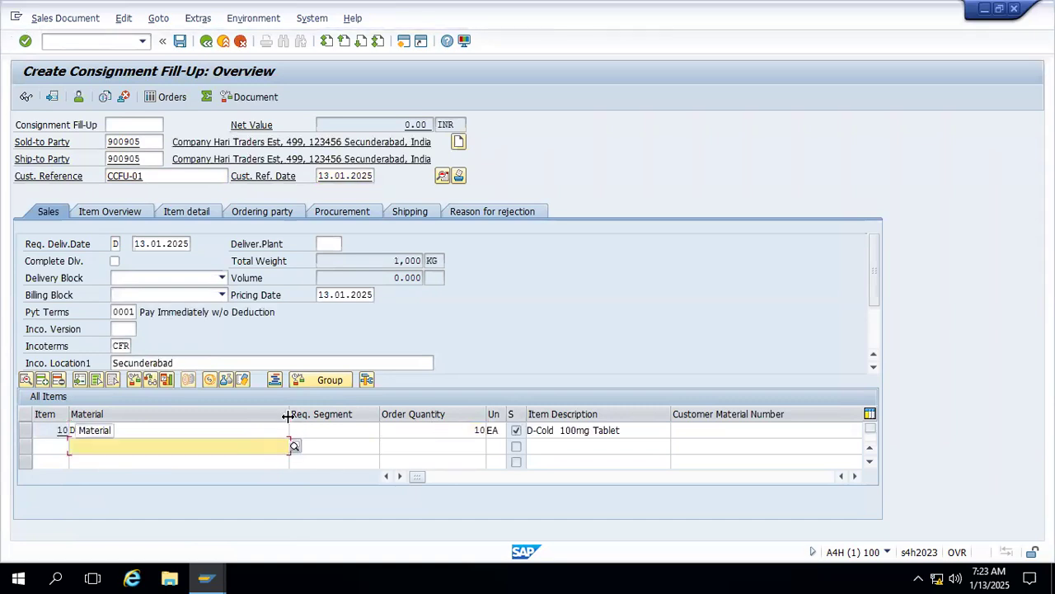
Narrow the item table's columns through Amount, and view the DC-101 item's detail data before returning to the overview
drag(134, 421, 133, 421)
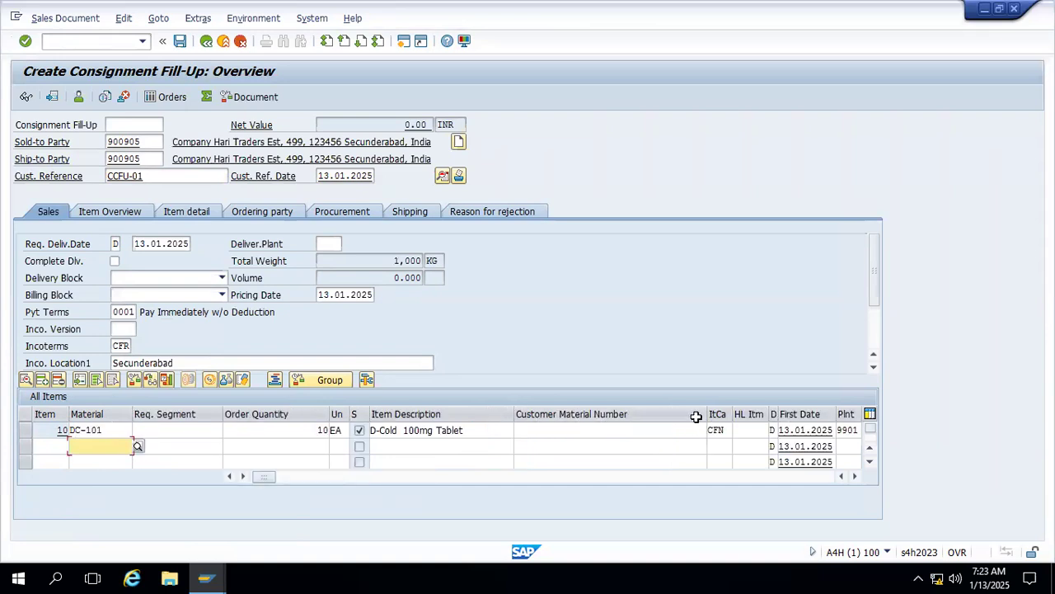
drag(697, 417, 599, 419)
drag(512, 419, 449, 419)
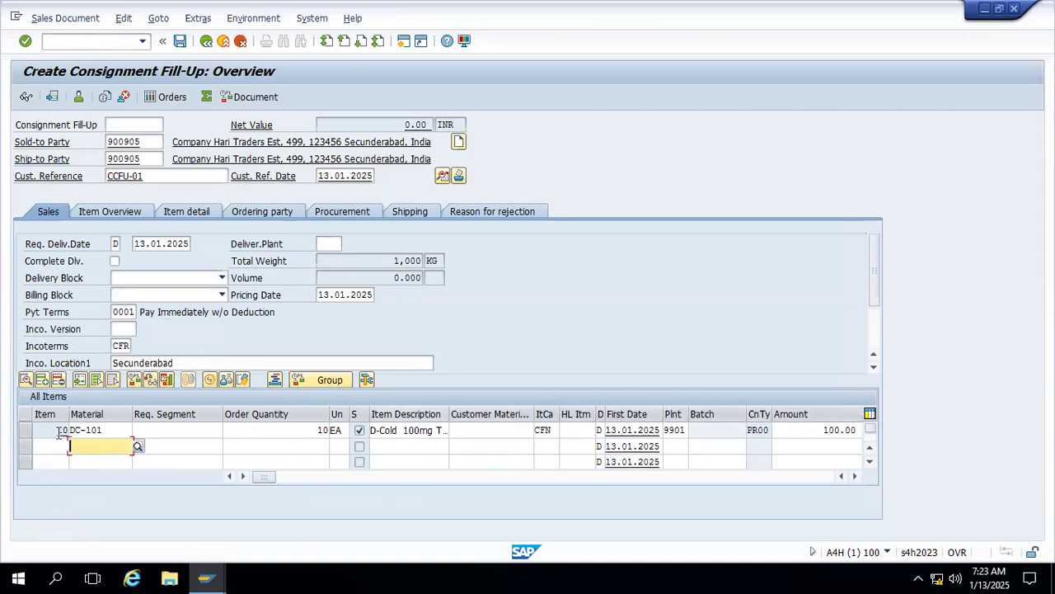
click(27, 432)
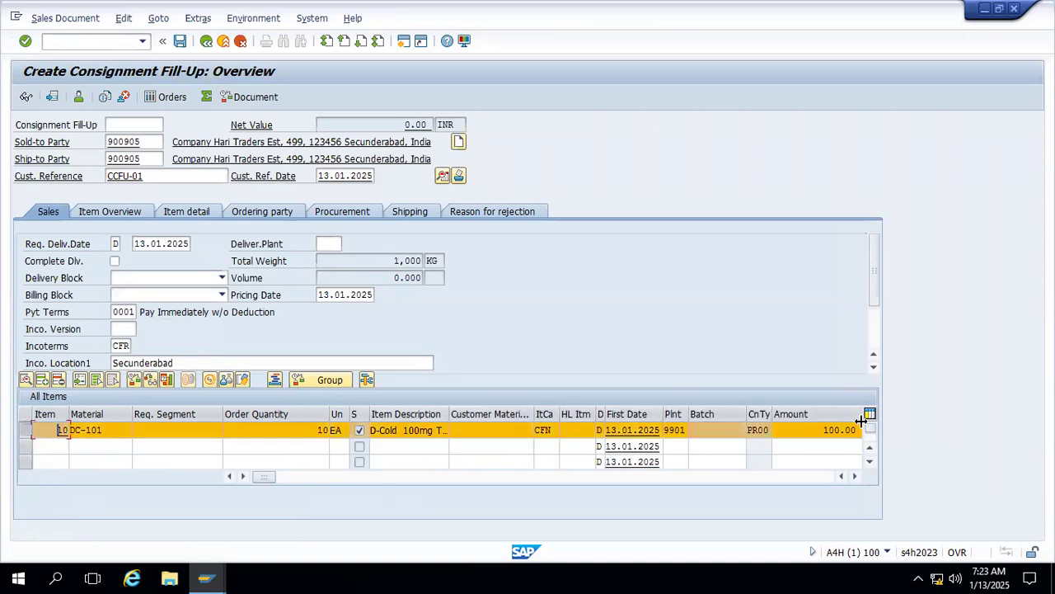
drag(859, 416, 813, 416)
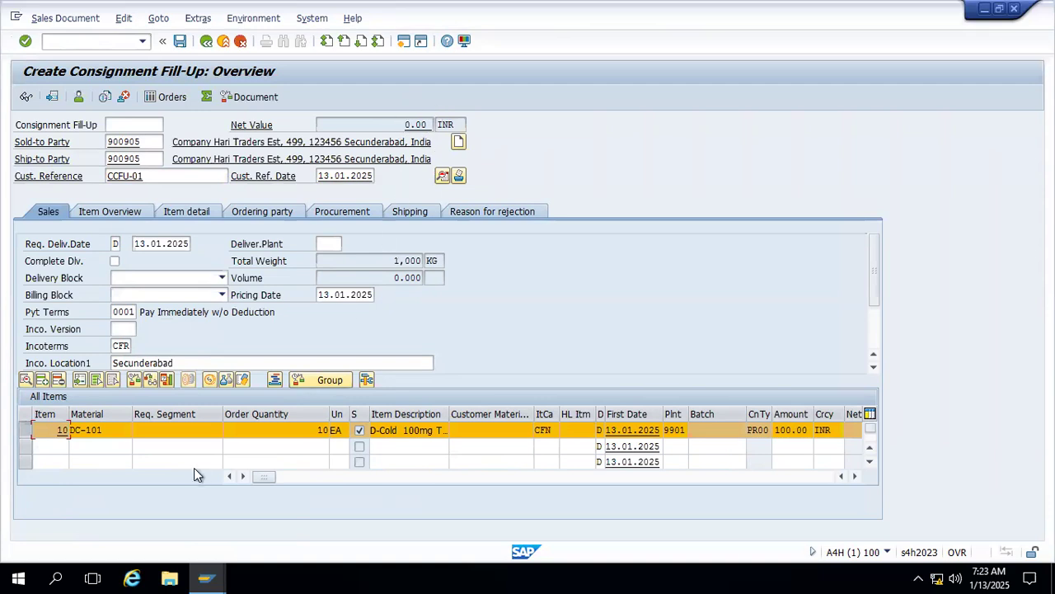
drag(129, 417, 117, 416)
drag(204, 414, 190, 414)
drag(297, 416, 266, 416)
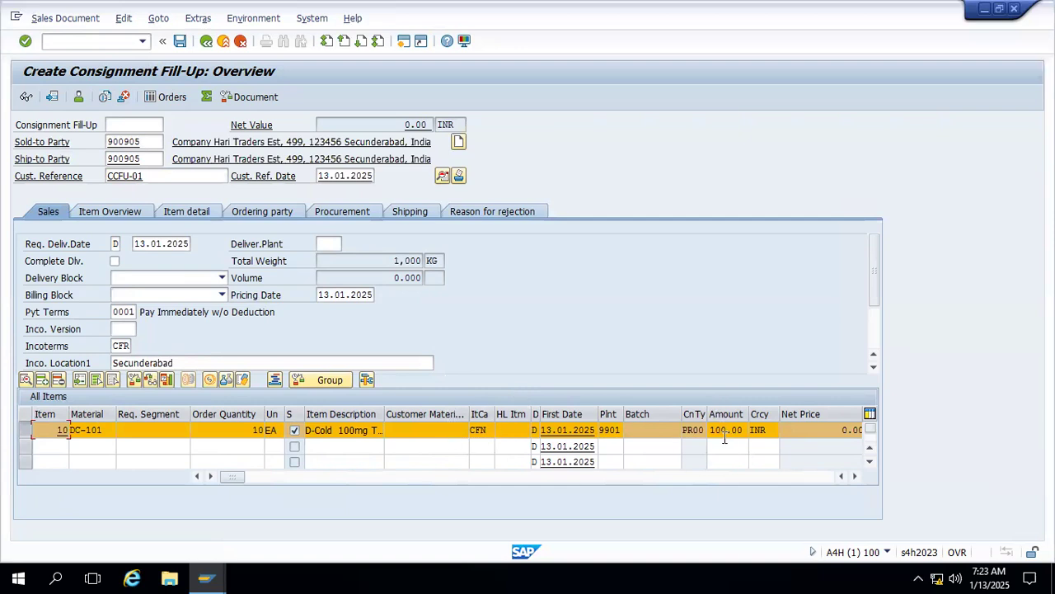
double_click(107, 434)
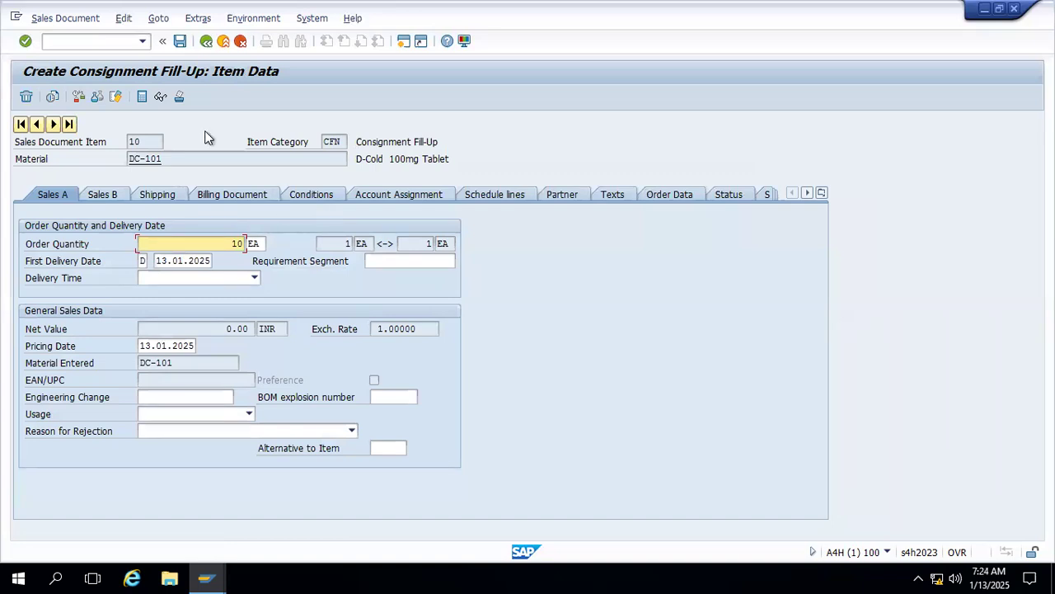
click(207, 40)
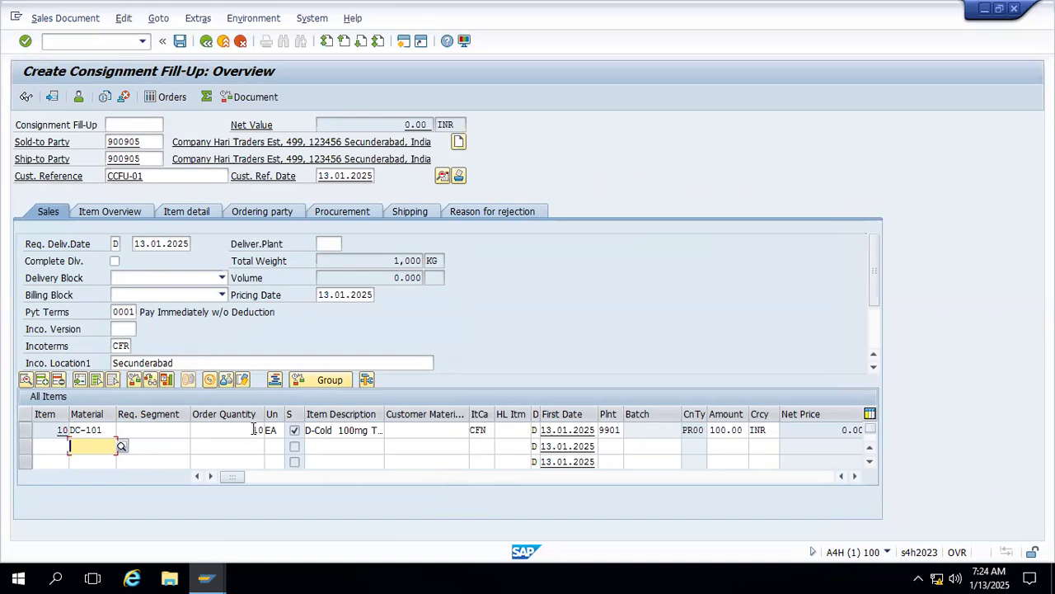
Run the MMBE stock overview for material D101 in a new session and check the unrestricted stock in storage location 9901
click(404, 41)
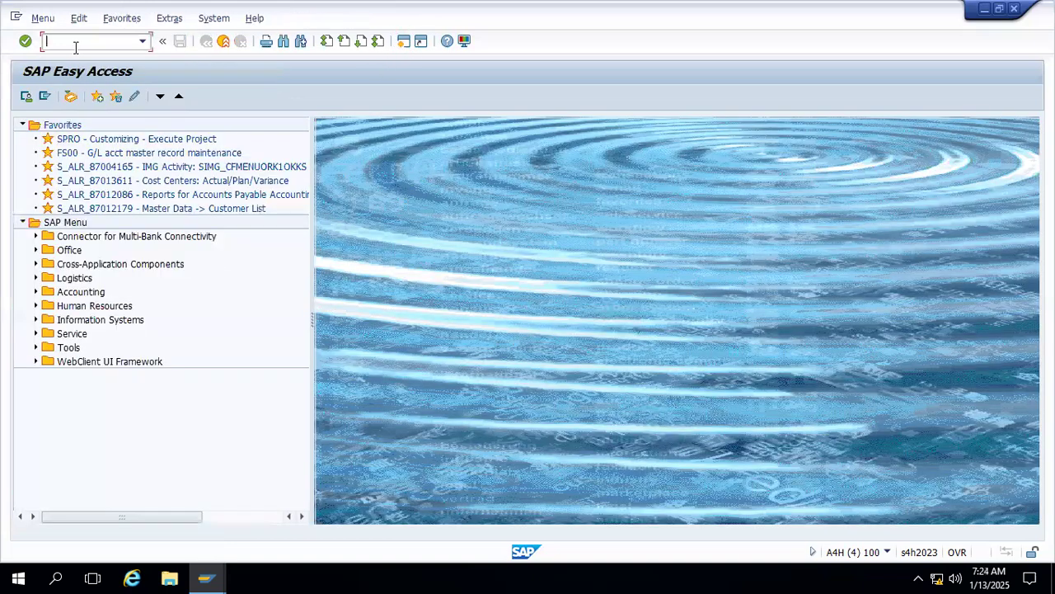
text(MMBE)
key(Return)
click(208, 141)
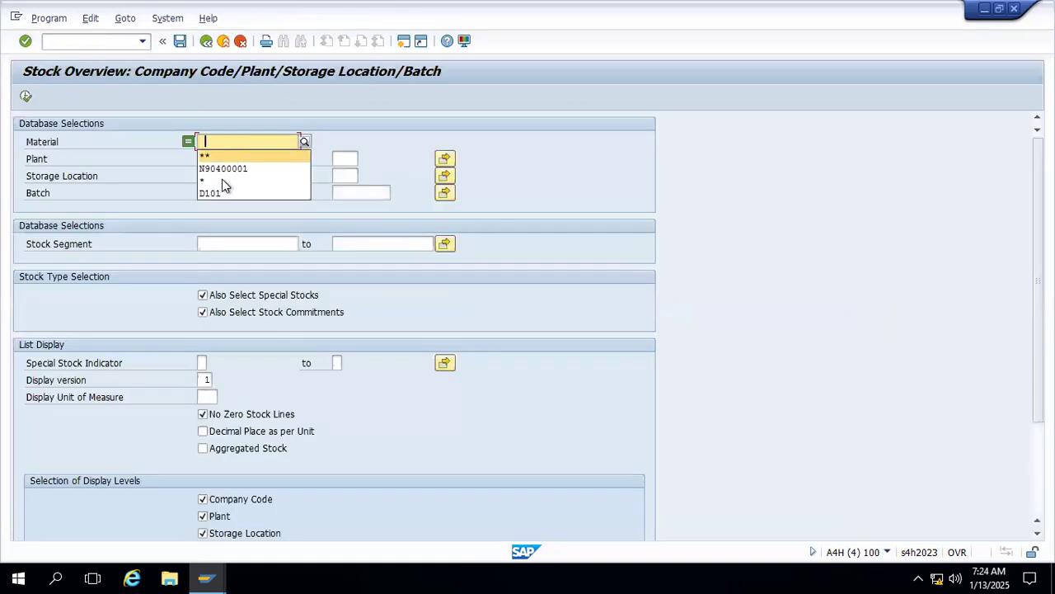
key(Delete)
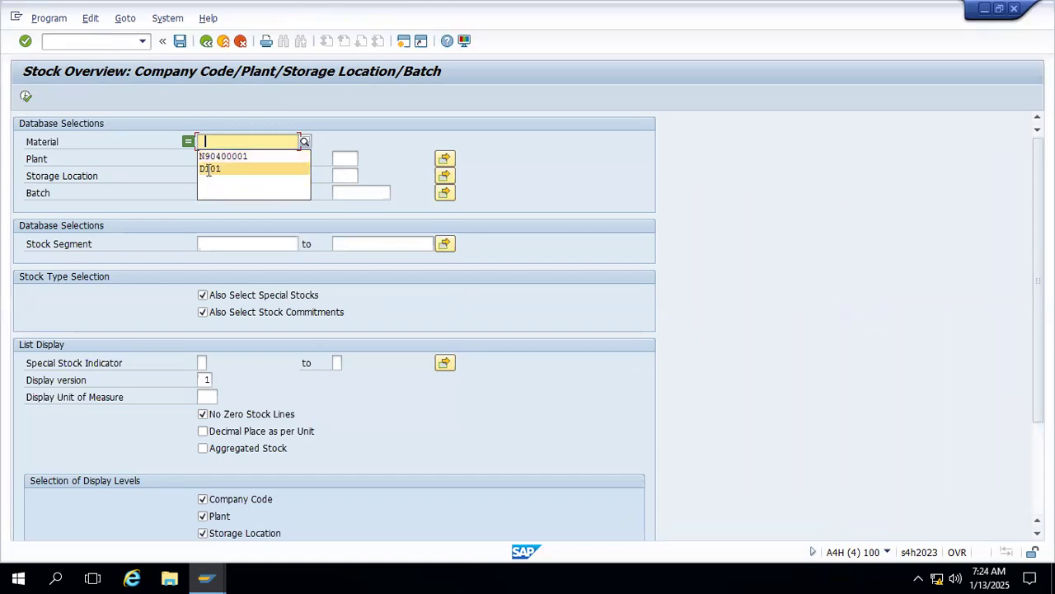
click(209, 180)
click(207, 158)
click(200, 169)
click(26, 96)
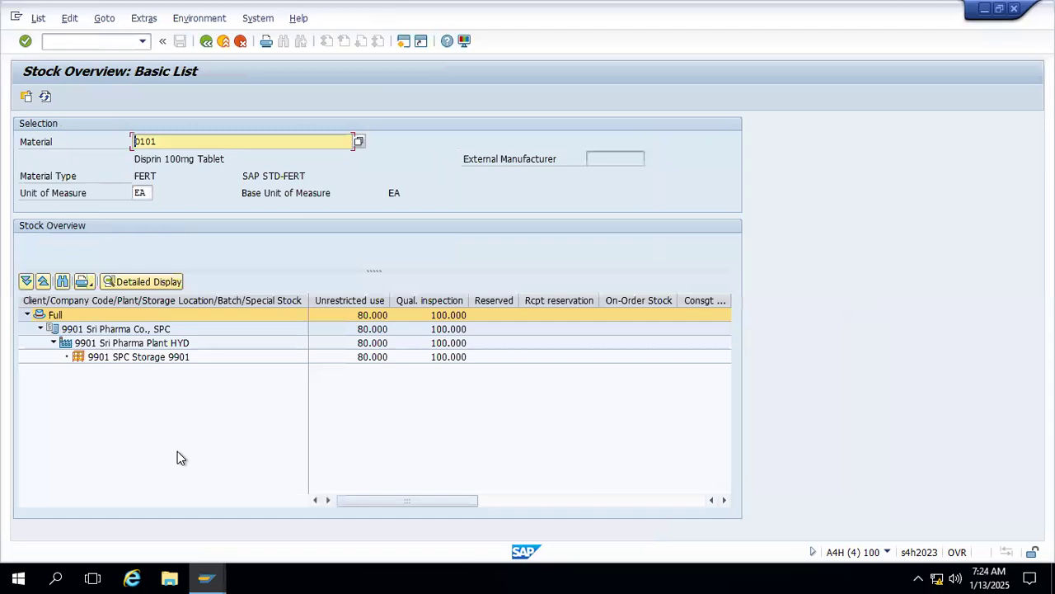
click(370, 359)
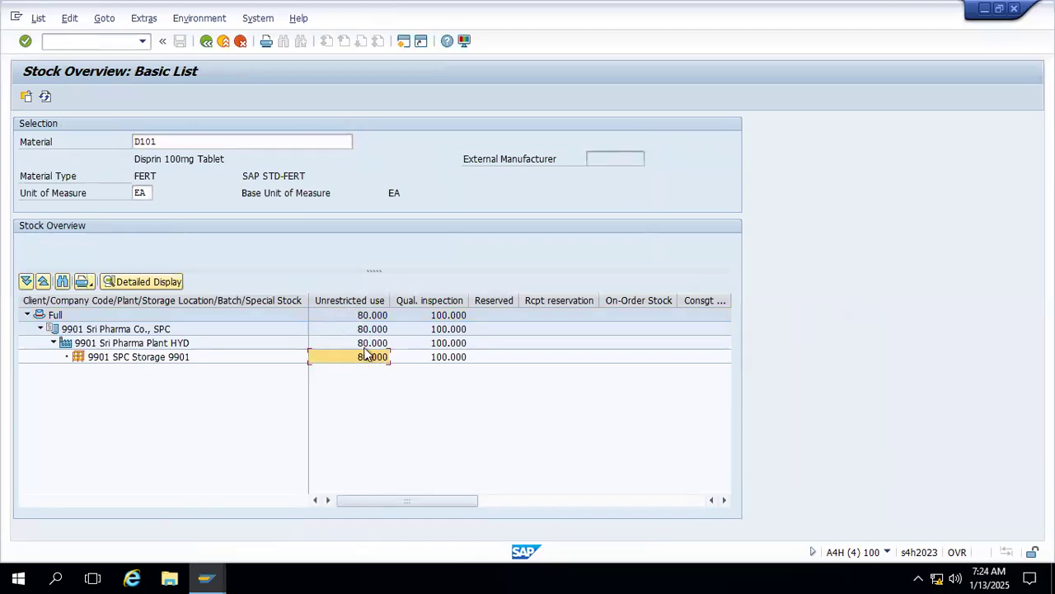
click(985, 8)
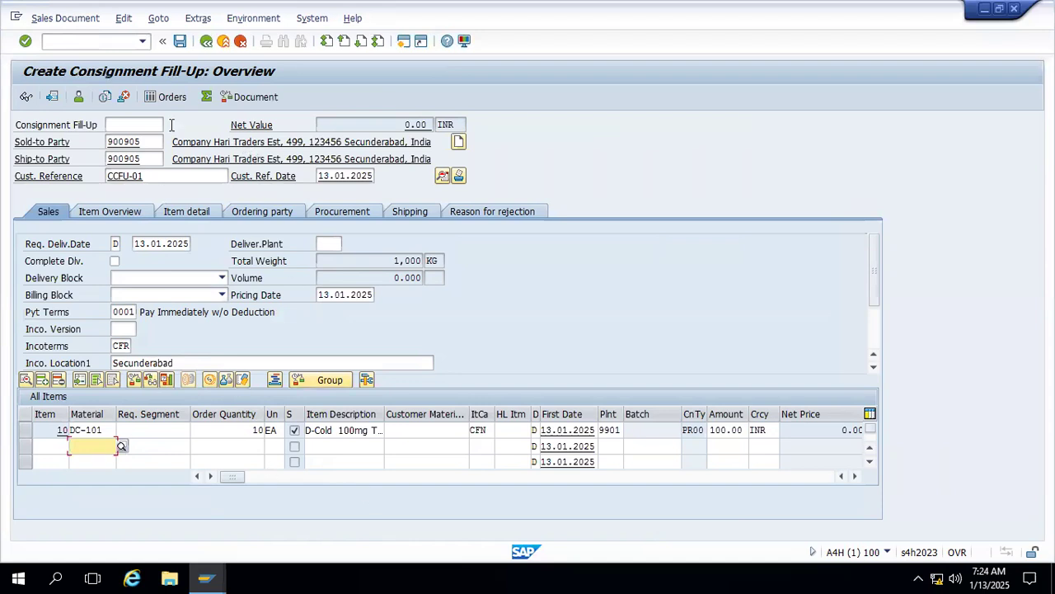
Save the consignment fill-up order
click(123, 25)
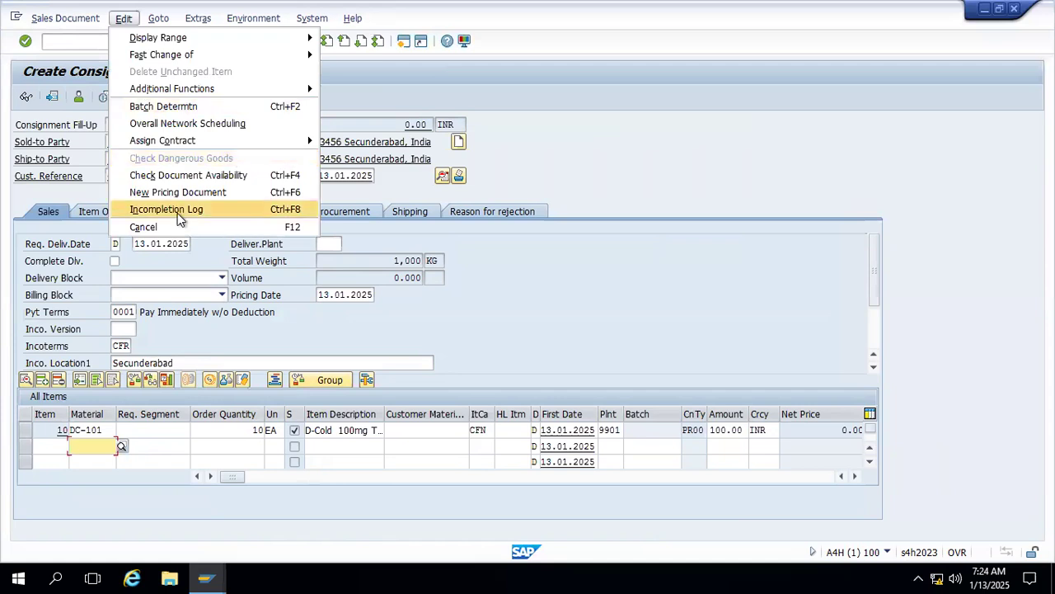
key(Escape)
click(179, 40)
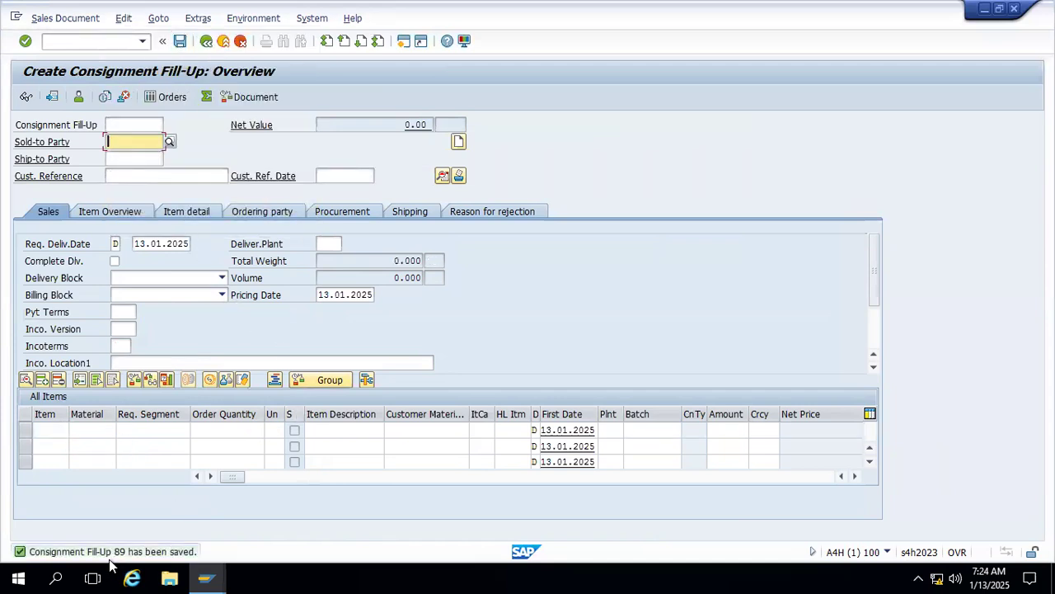
Start an outbound delivery for the saved consignment fill-up order with shipping point 9901
click(89, 18)
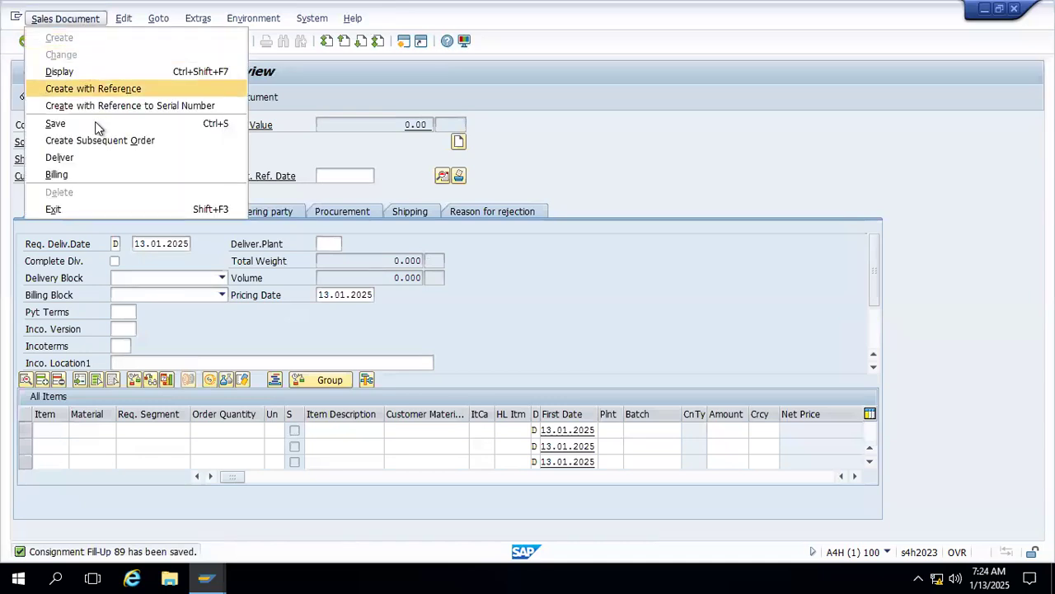
click(89, 158)
click(160, 159)
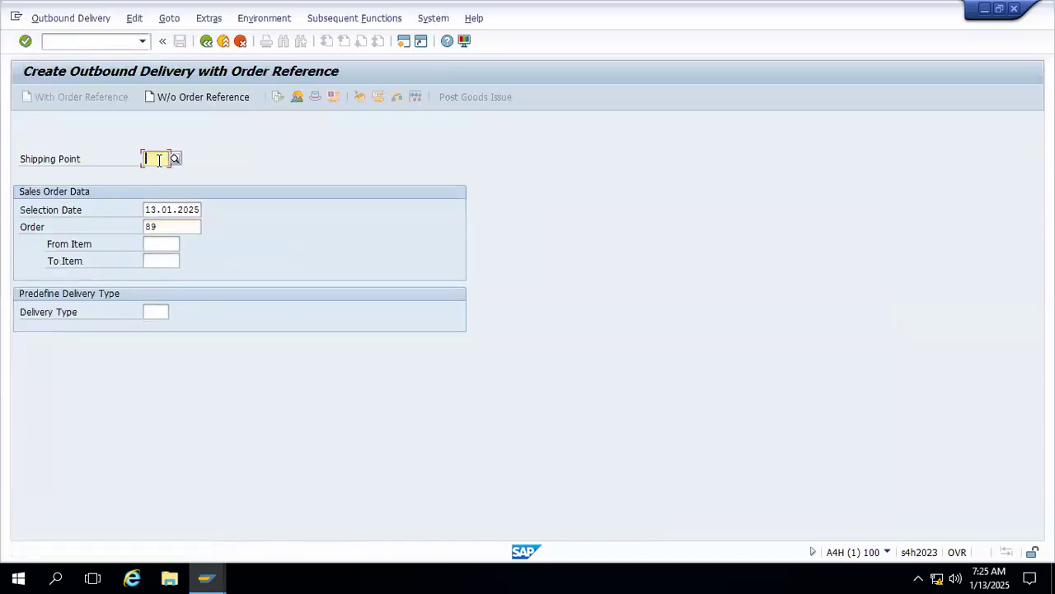
text(9901)
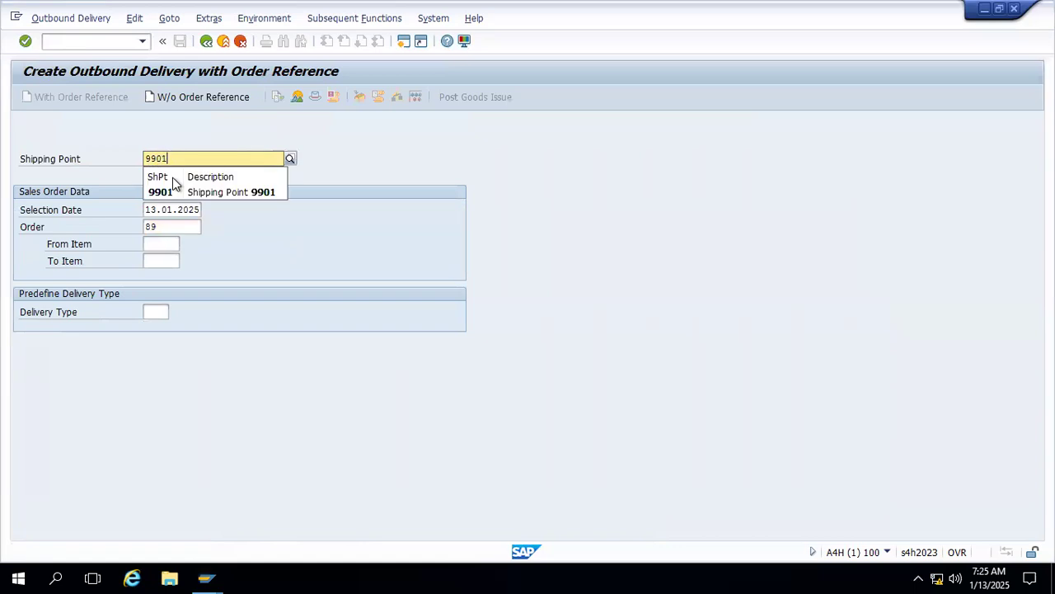
click(188, 192)
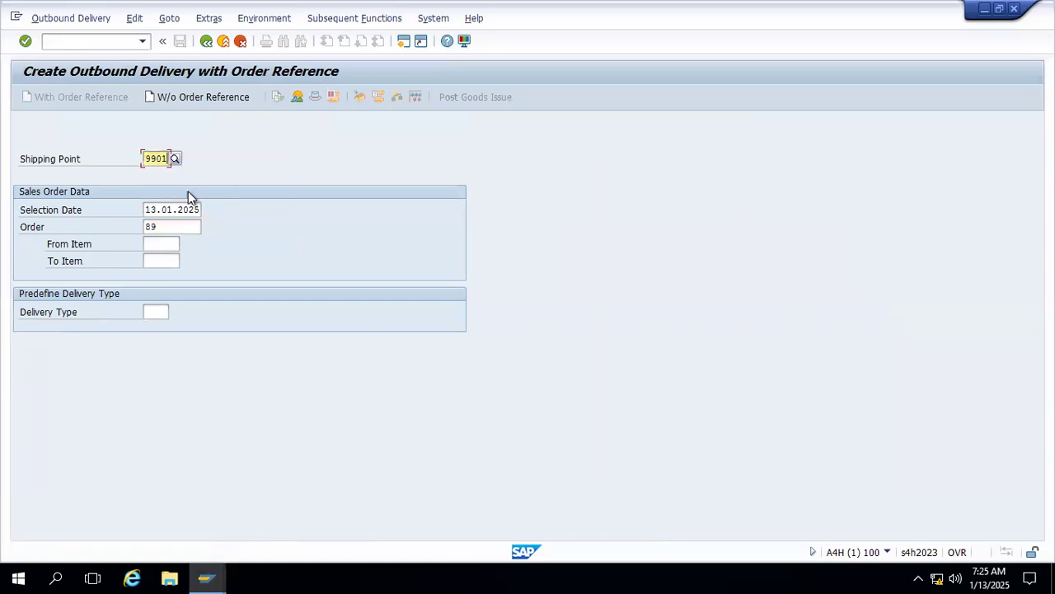
click(146, 210)
key(Delete)
key(Delete)
text(31)
key(Return)
key(Delete)
key(Delete)
key(Delete)
key(Delete)
key(Delete)
key(Delete)
key(Delete)
key(Delete)
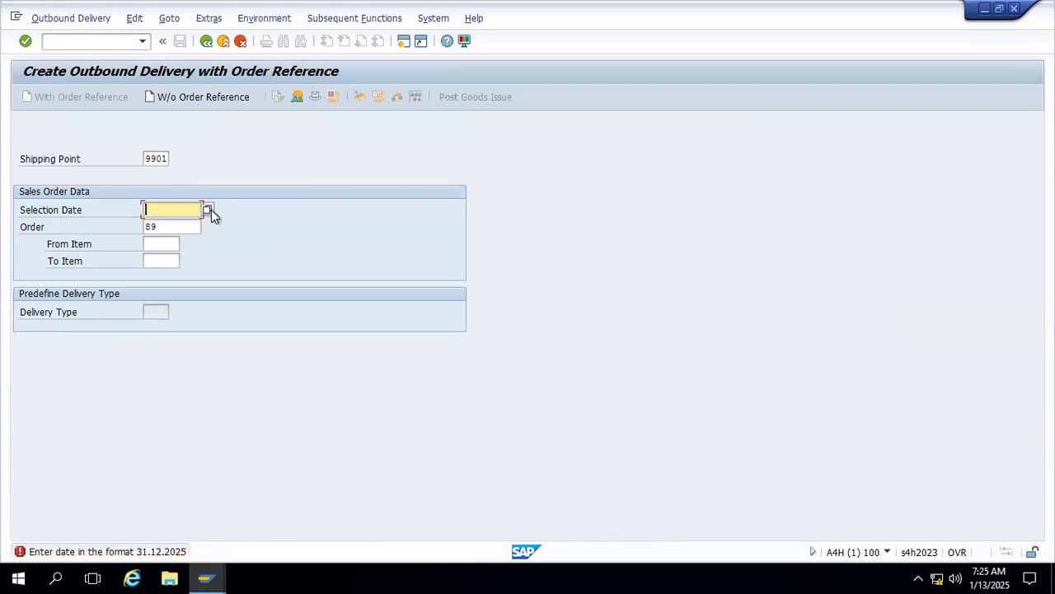
Set the selection date to 20.01.2025 and proceed to the outbound delivery overview
click(207, 210)
double_click(154, 336)
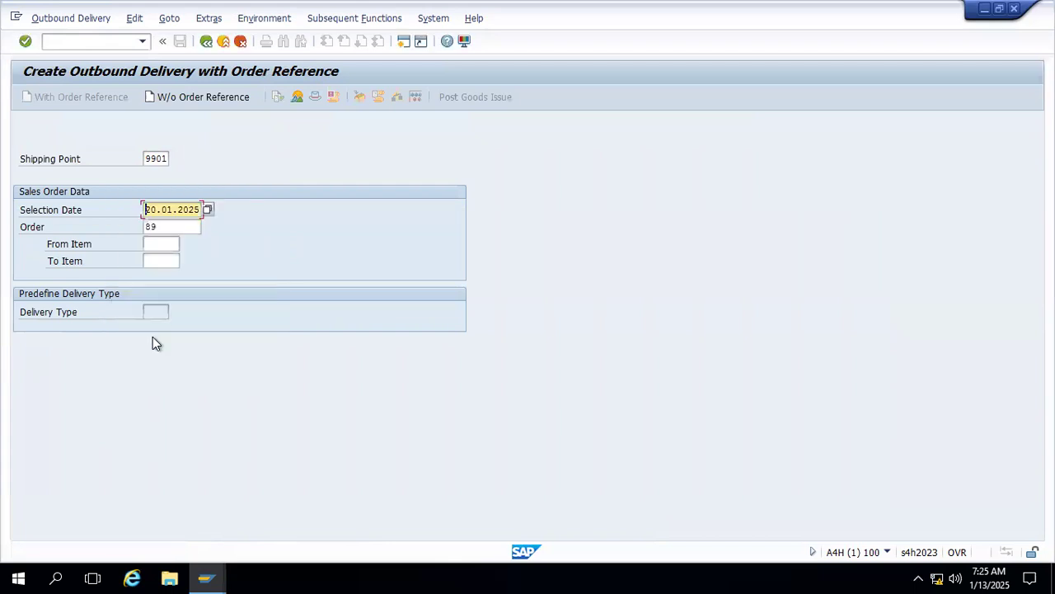
key(Return)
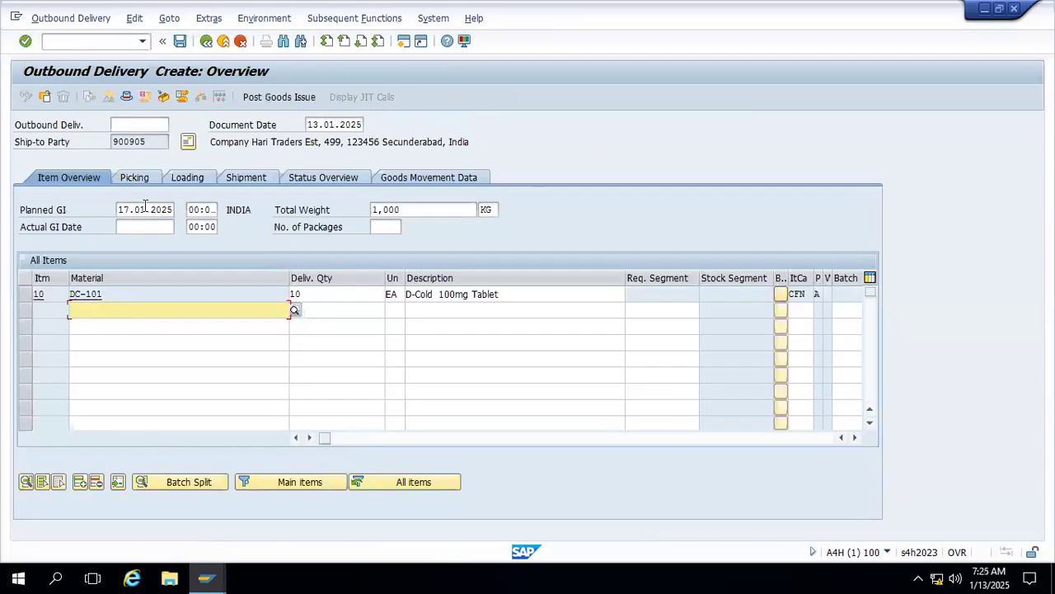
Enter picking data for item DC-101 with storage location 9901 and picked quantity 10
click(135, 178)
click(321, 293)
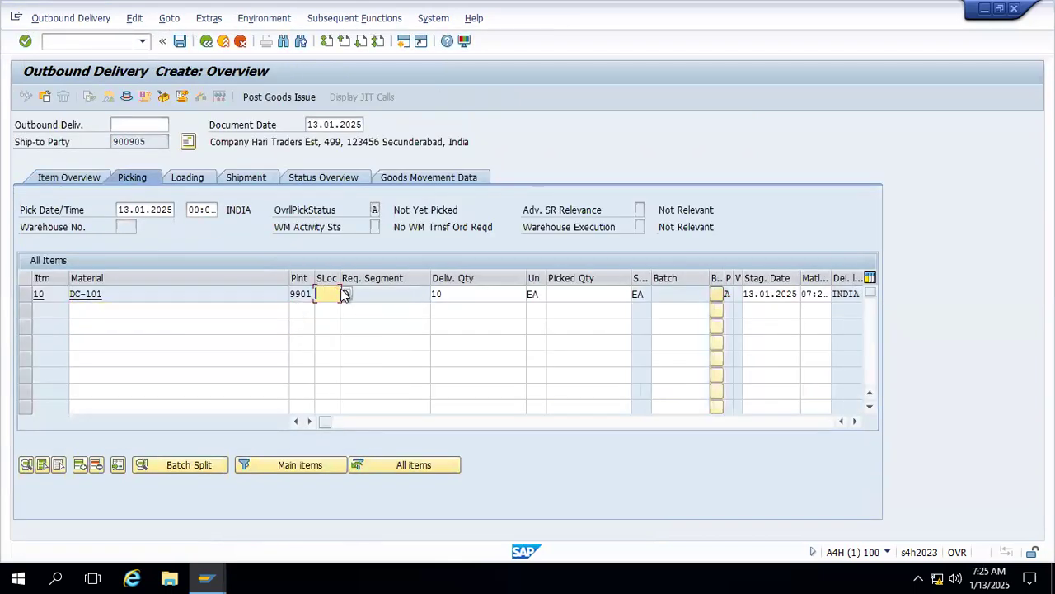
key(F4)
click(96, 248)
double_click(97, 248)
click(577, 293)
text(10)
key(Return)
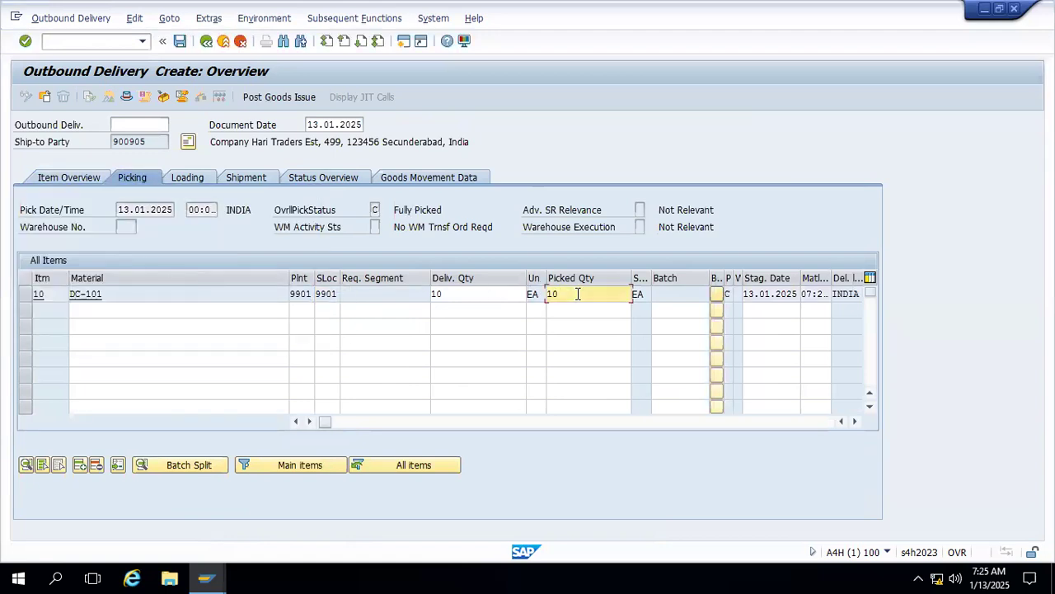
Check the delivery's status overview and post the goods issue
click(326, 178)
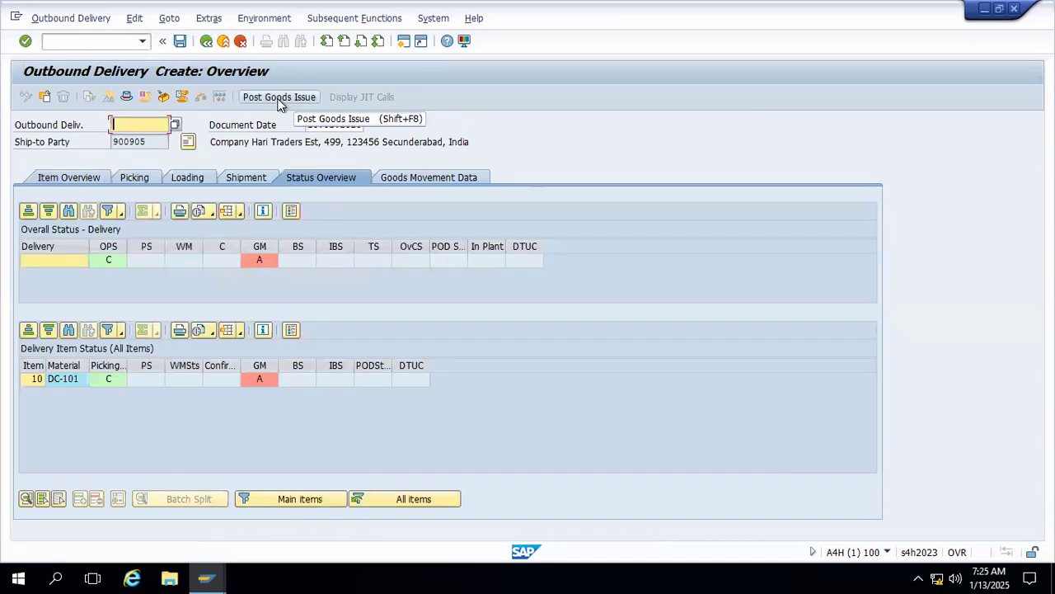
click(248, 101)
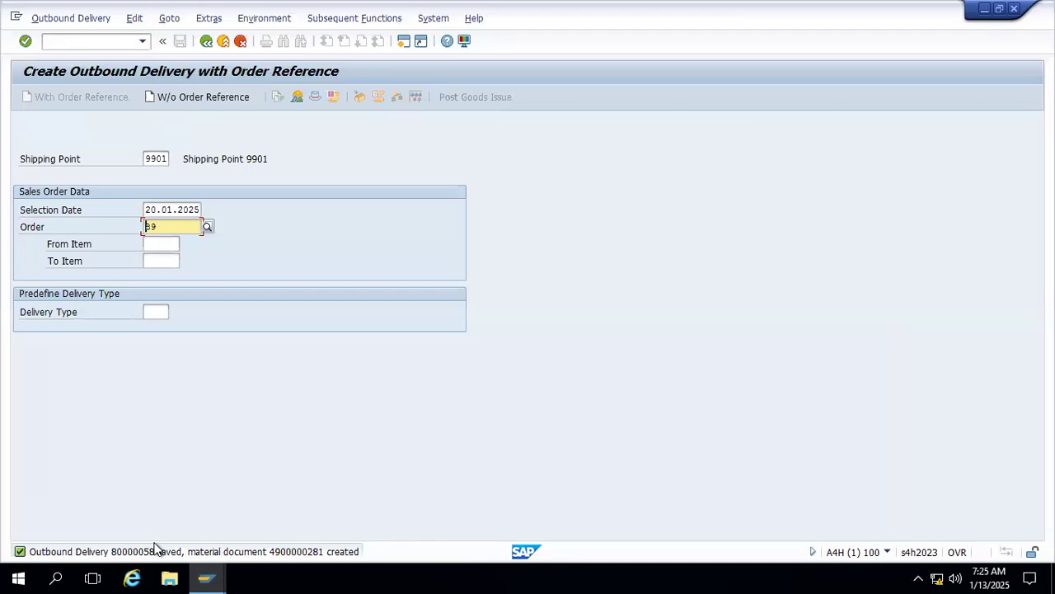
mouse_move(207, 574)
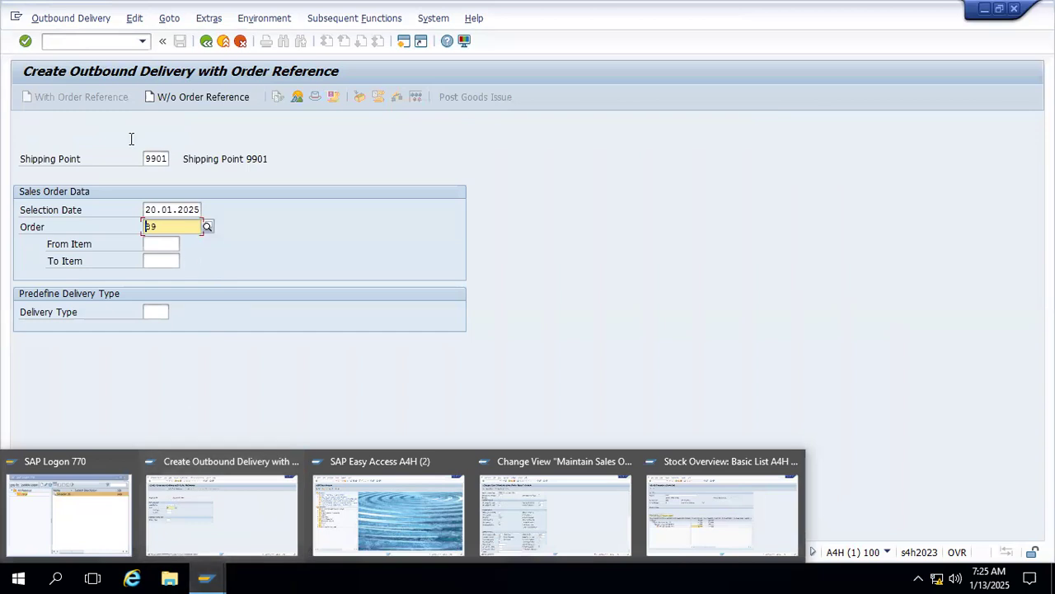
click(96, 40)
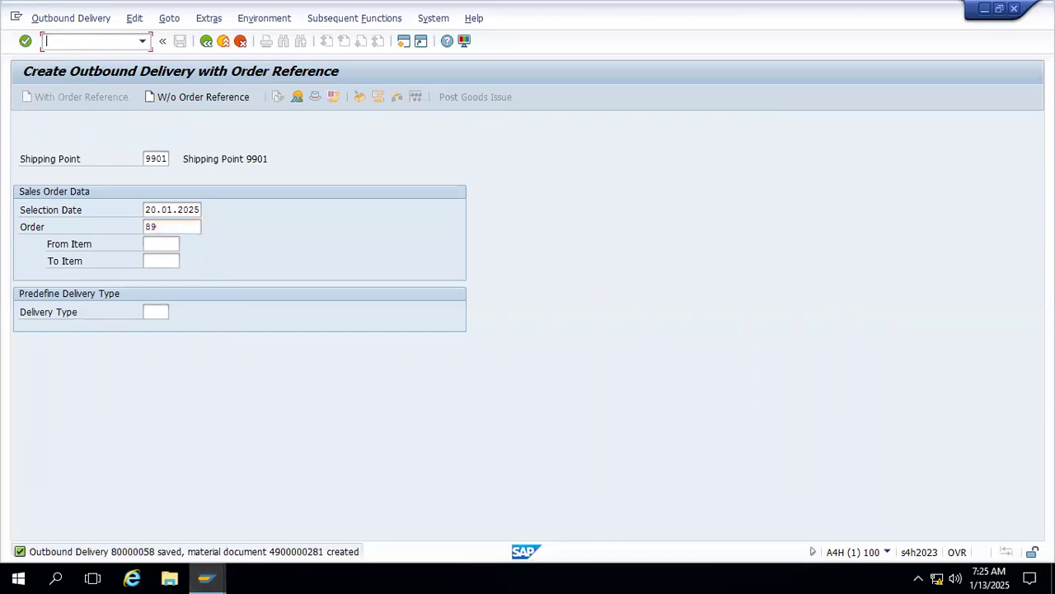
text(/nVF01)
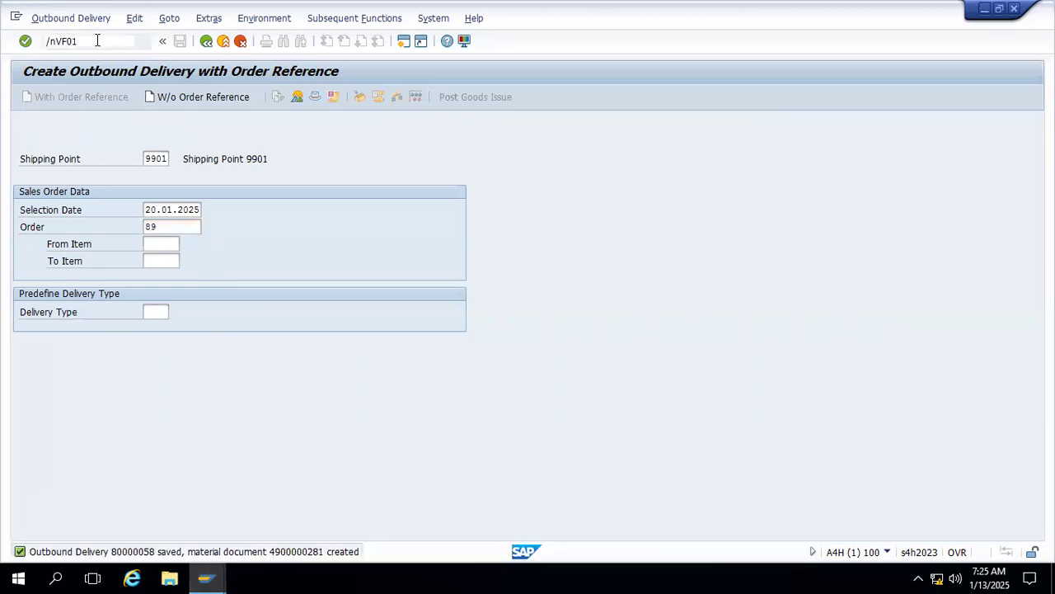
key(Return)
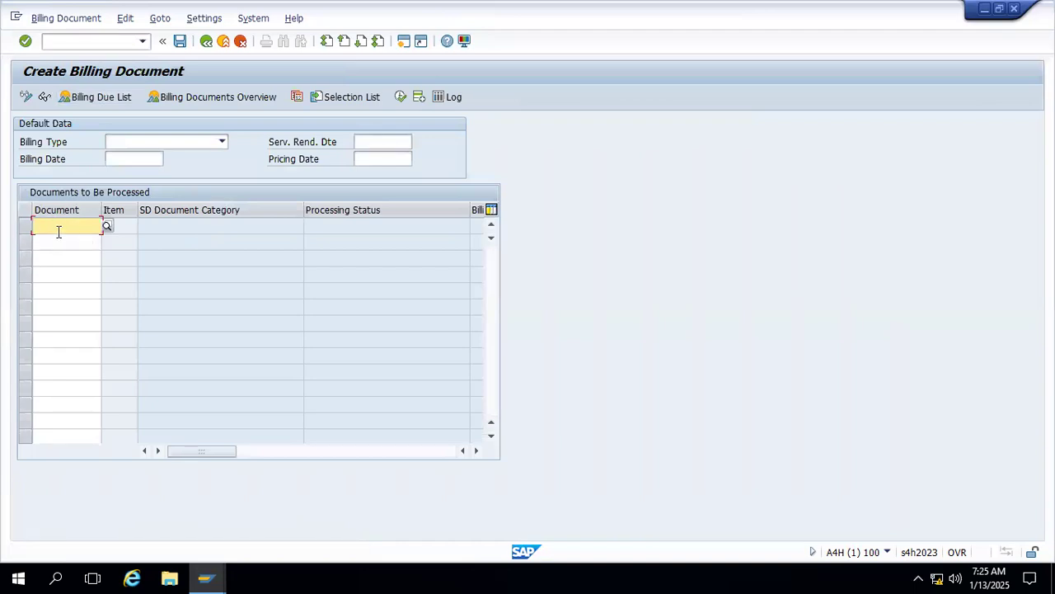
Close the sessions showing the sales order type maintenance and the spare SAP Easy Access screen
click(206, 577)
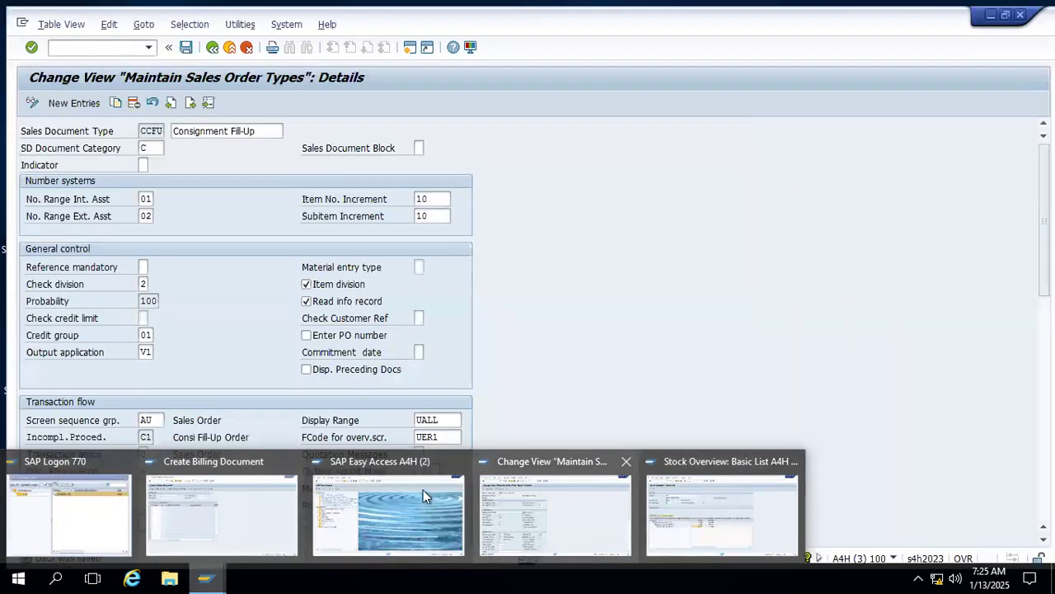
click(627, 462)
click(454, 461)
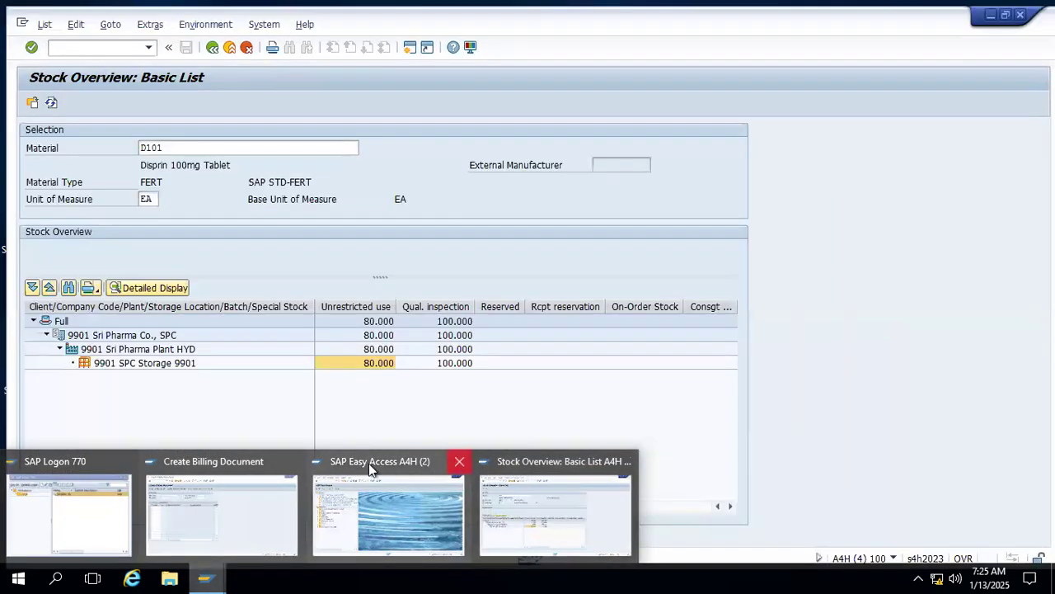
Display the consignment fill-up order in VA03, open its document flow and select the outbound delivery's document number
click(219, 517)
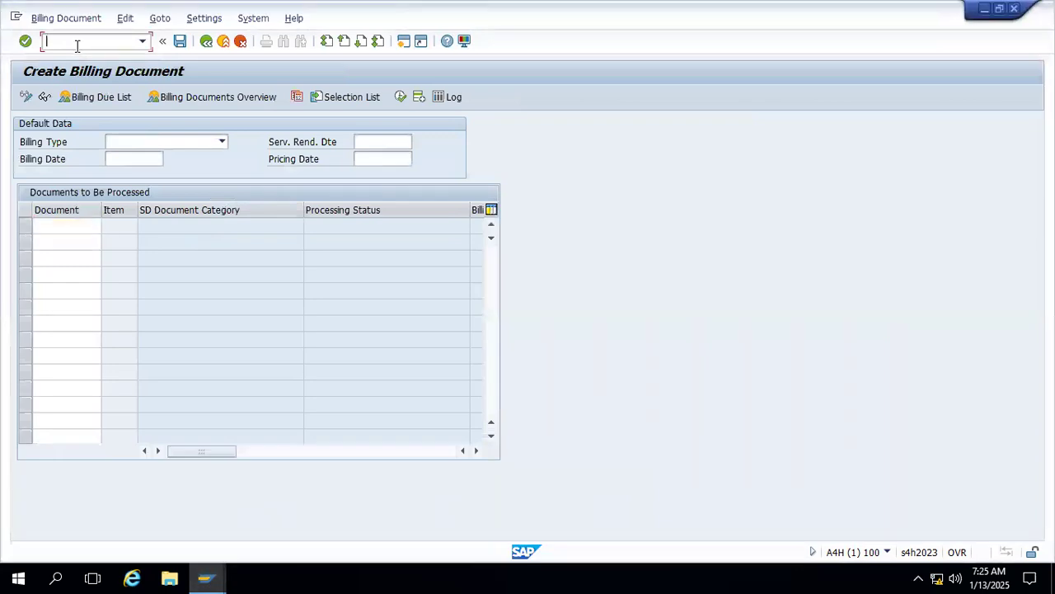
text(/nva03)
key(Return)
key(Return)
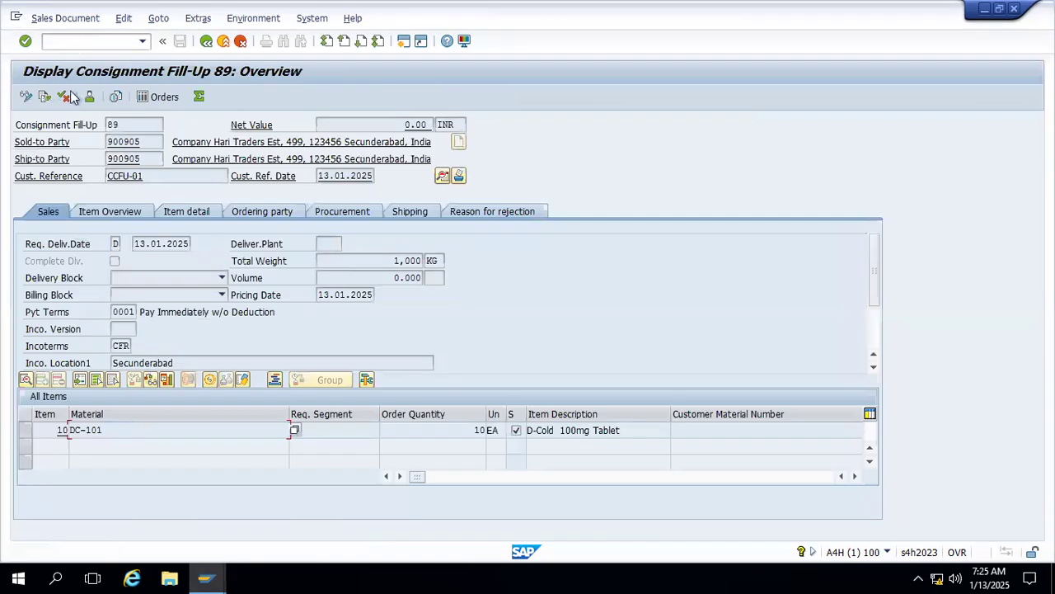
click(45, 97)
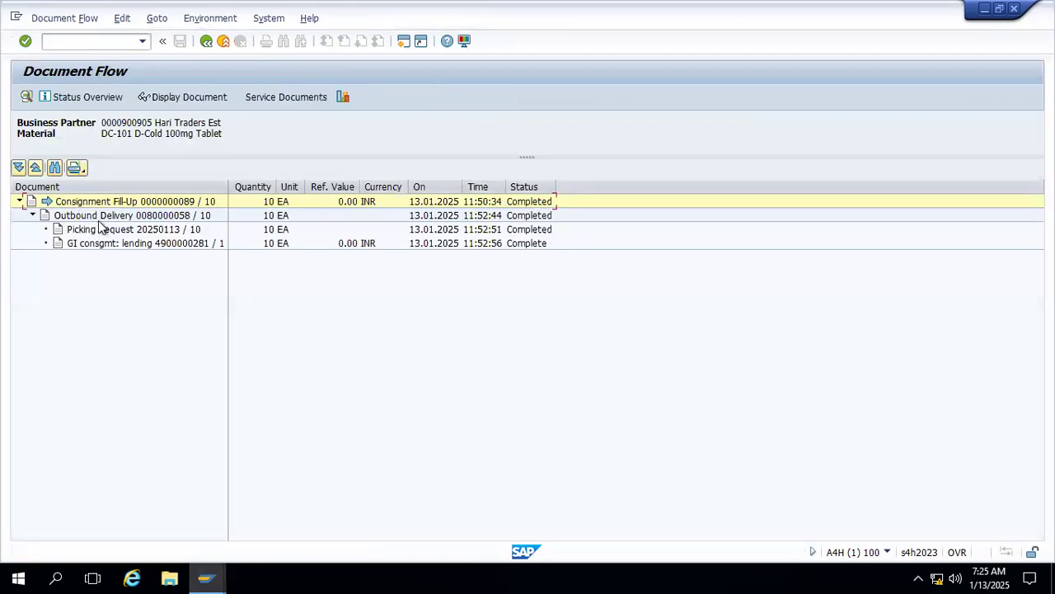
click(97, 215)
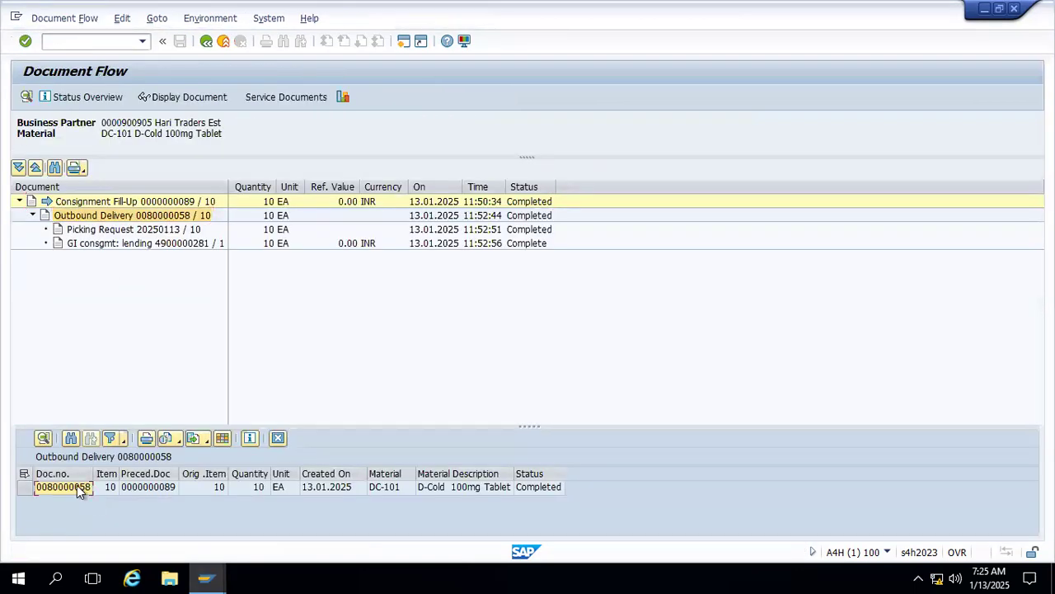
double_click(76, 485)
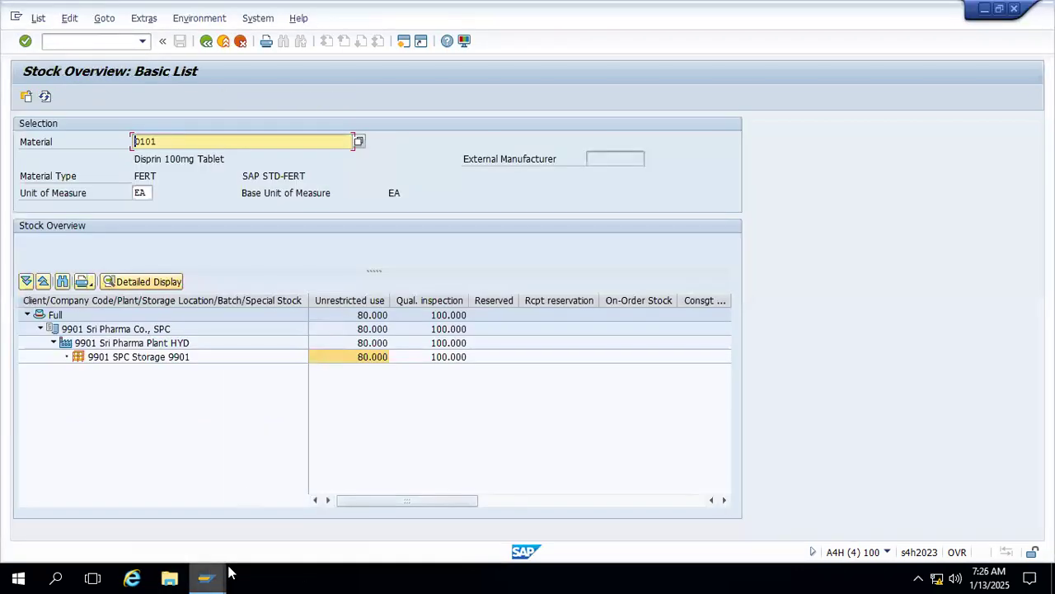
Try to create a billing document for the outbound delivery with VF01 in a new session
mouse_move(231, 571)
click(230, 504)
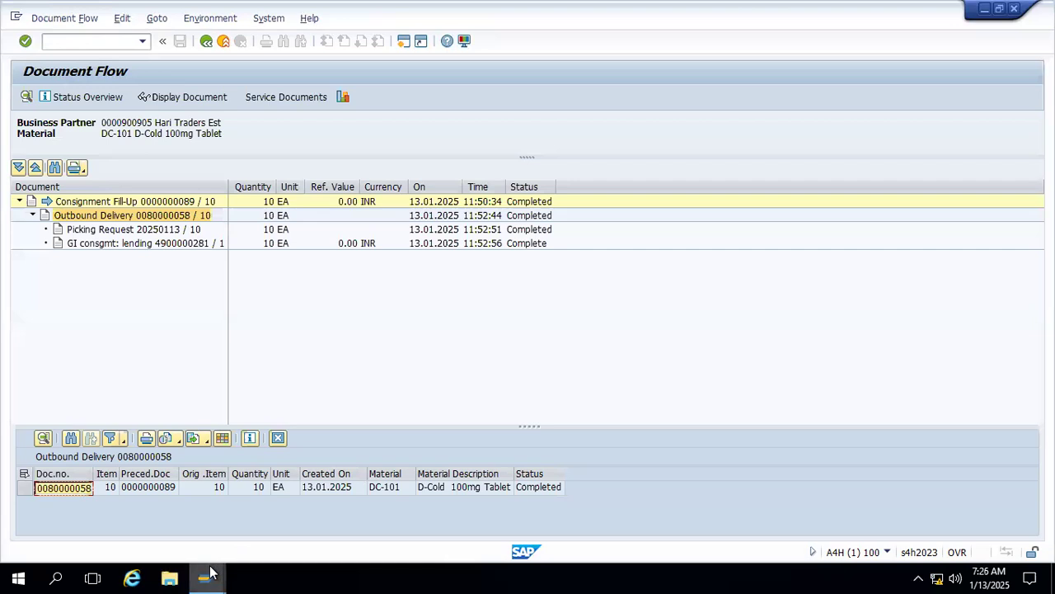
click(342, 502)
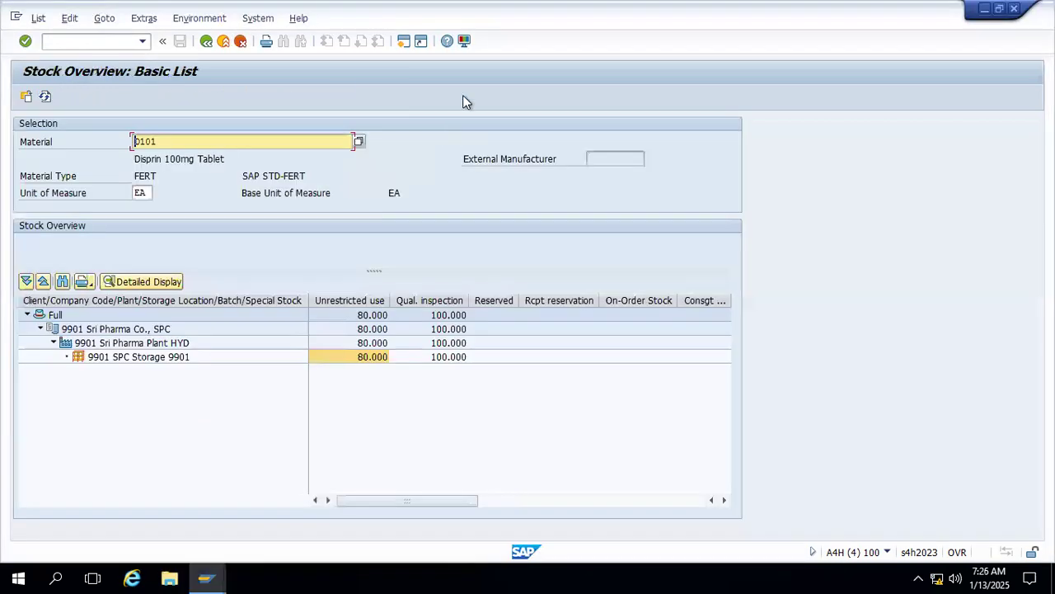
click(404, 43)
text(VF01)
key(Return)
text(80000058)
key(Return)
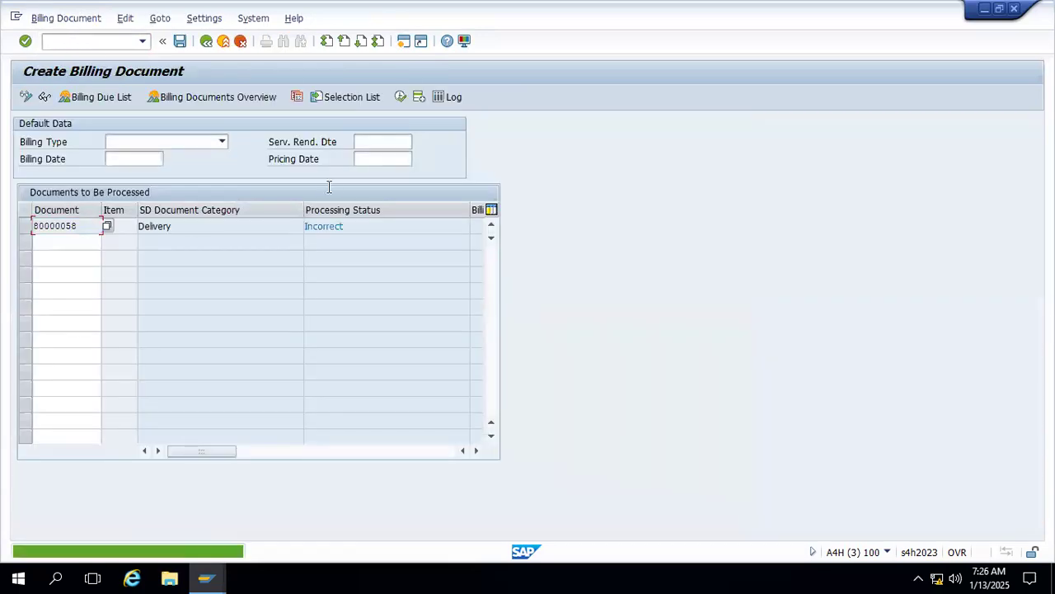
Examine the billing document error log for the delivery, and return to the billing entry screen
click(125, 18)
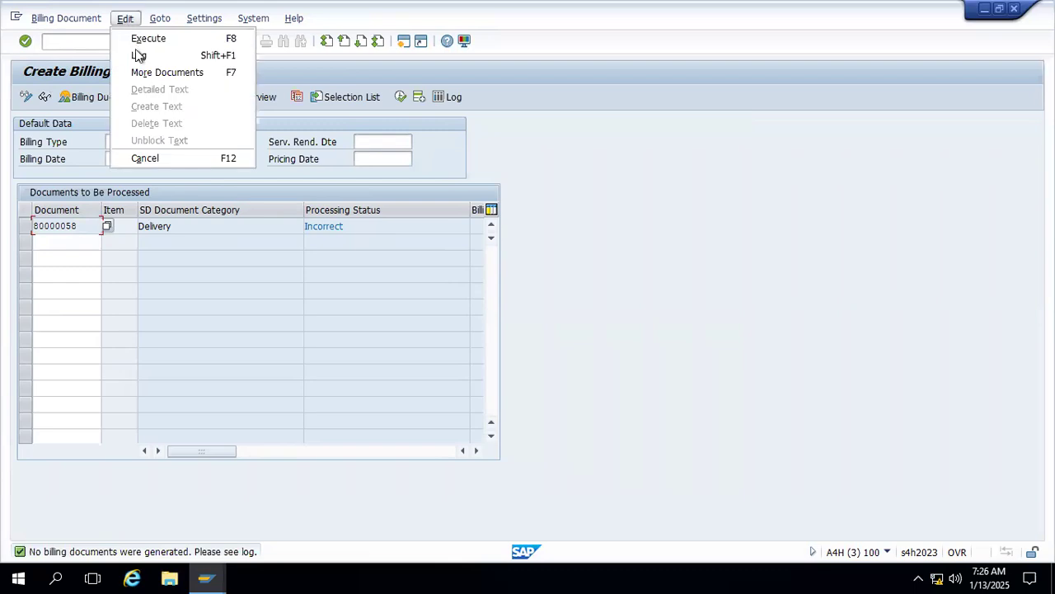
click(137, 56)
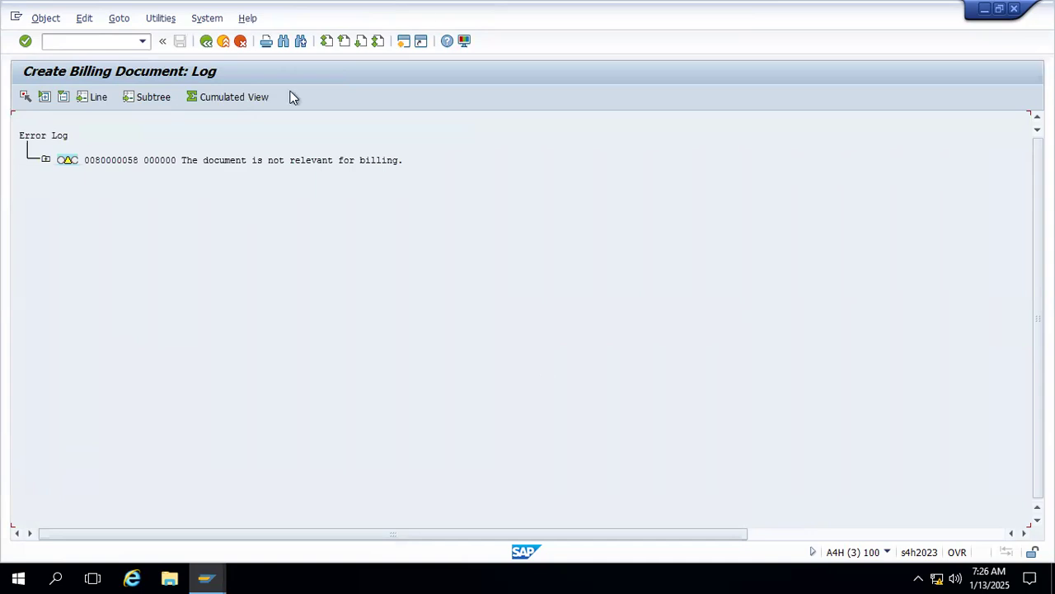
click(206, 42)
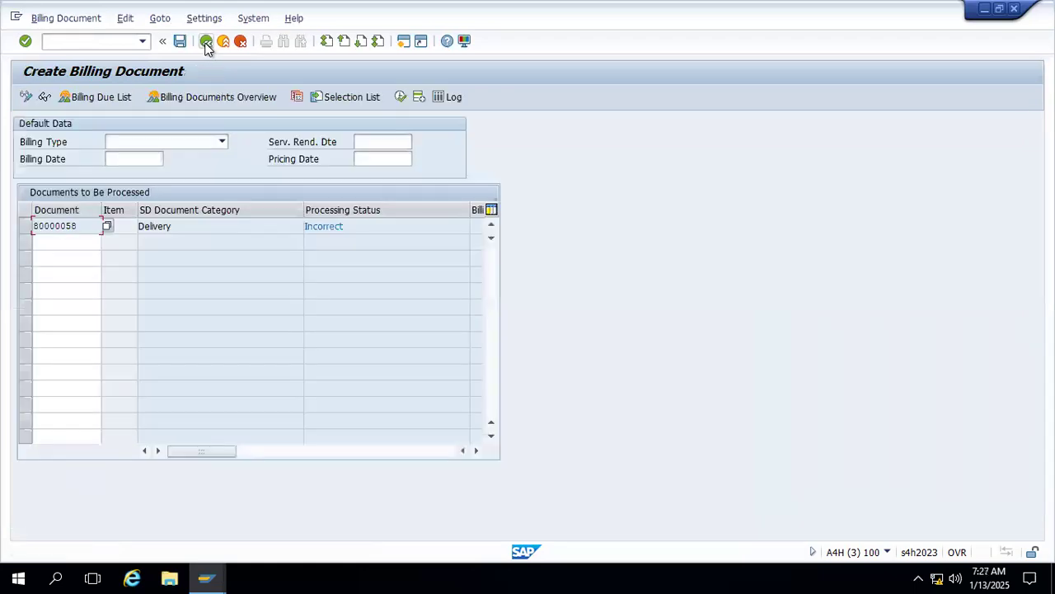
click(86, 225)
drag(7, 225, 7, 265)
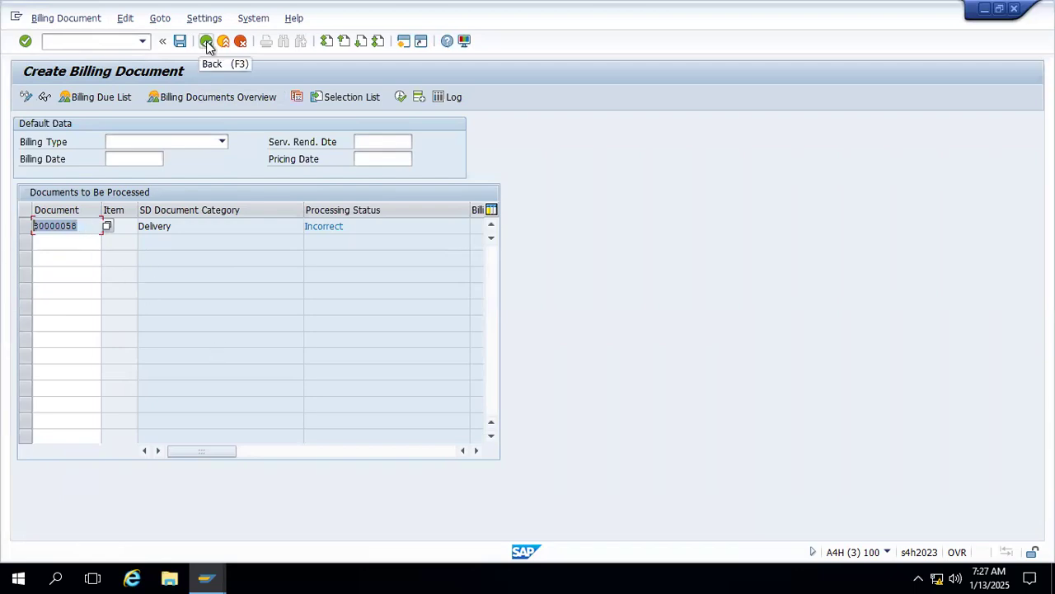
Minimize the billing session, refresh the D101 stock overview and rerun it for plant 9901
click(985, 10)
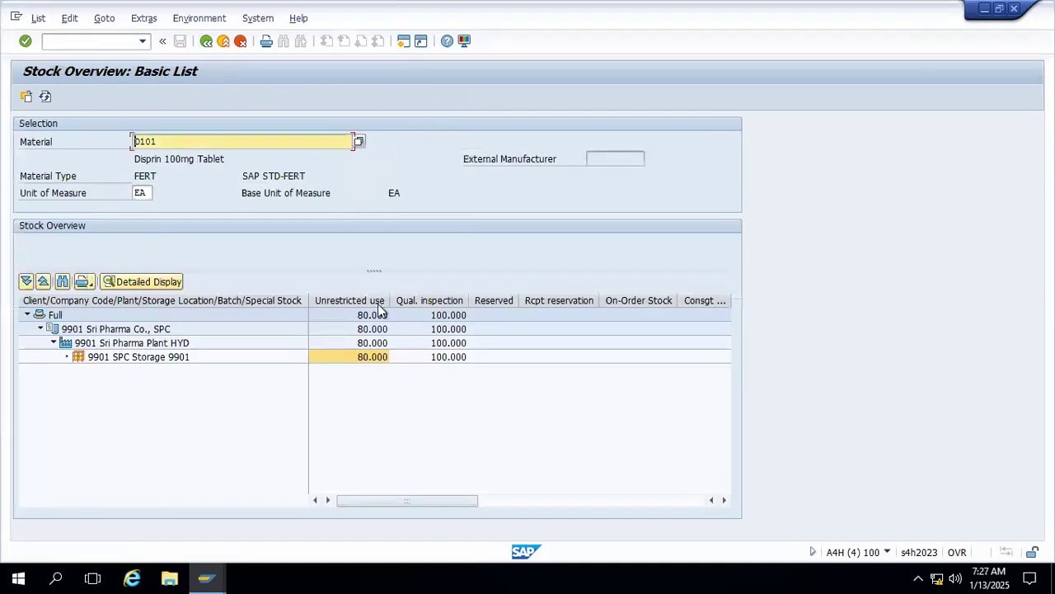
click(44, 96)
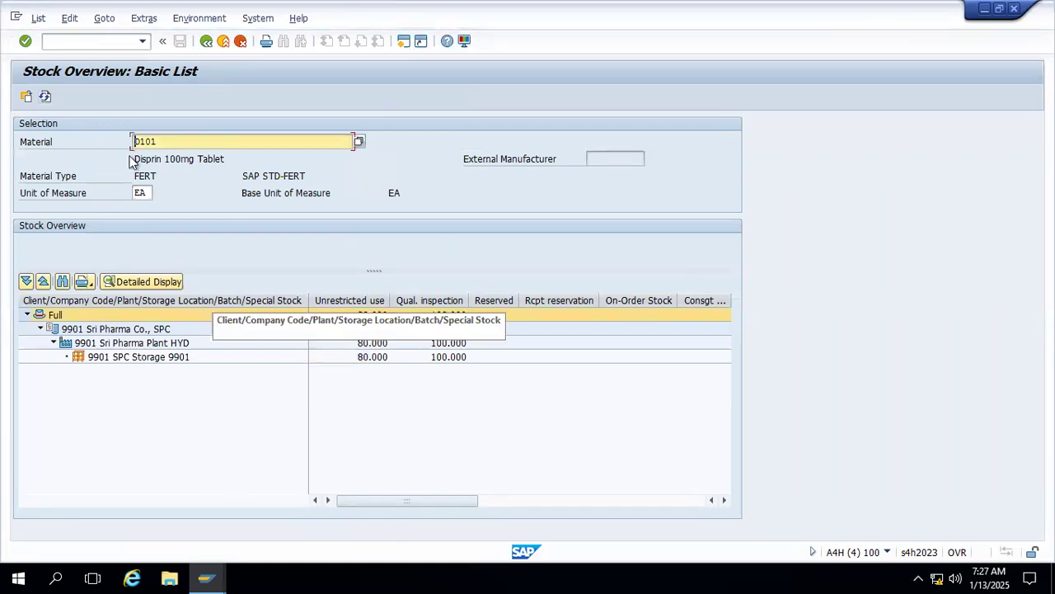
click(206, 41)
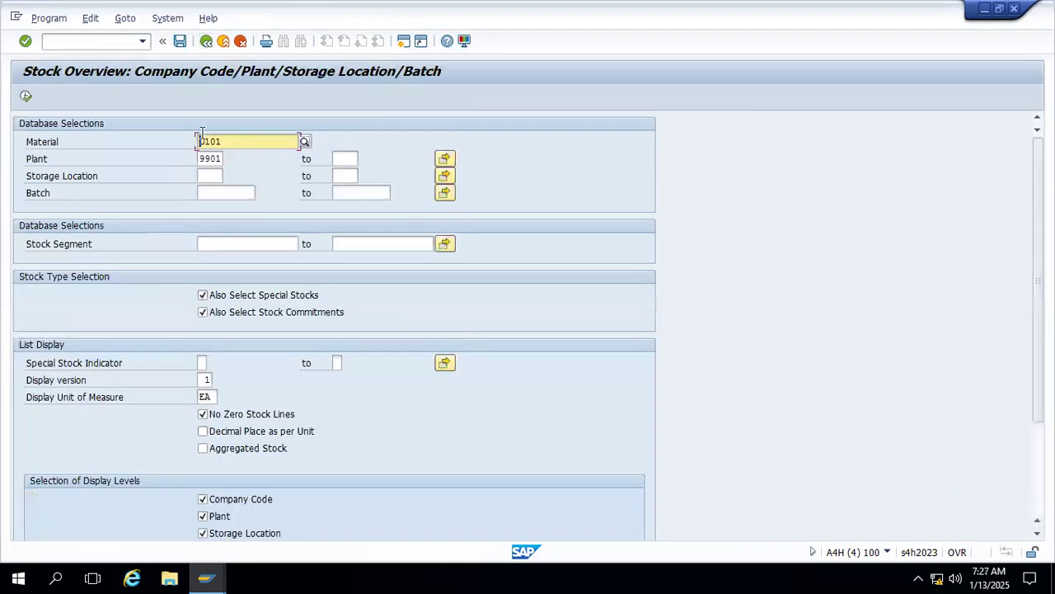
click(26, 97)
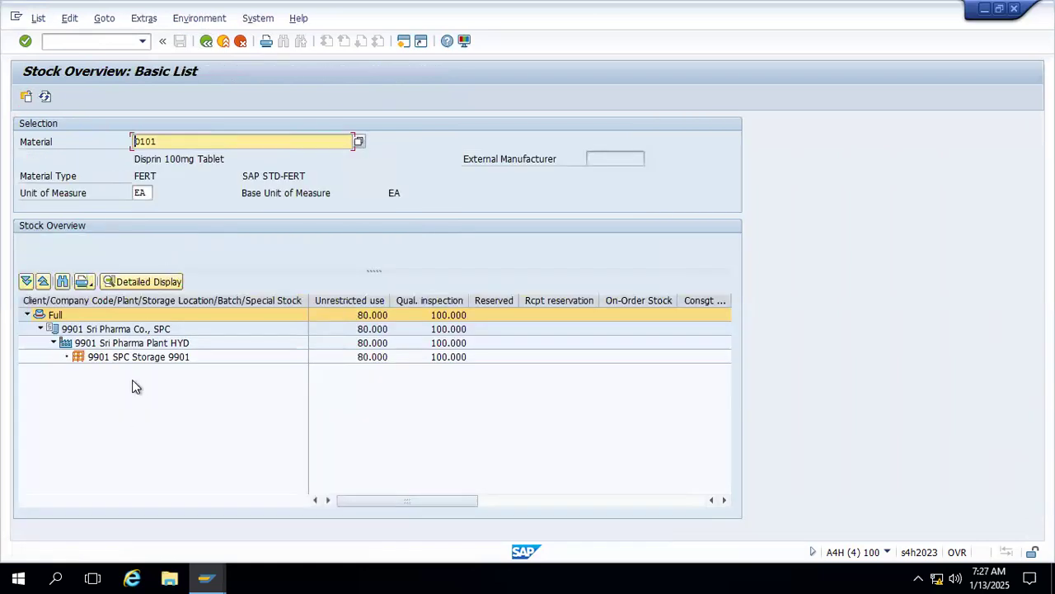
Rerun the D101 stock overview without the plant restriction and check the remaining stock type columns
click(207, 41)
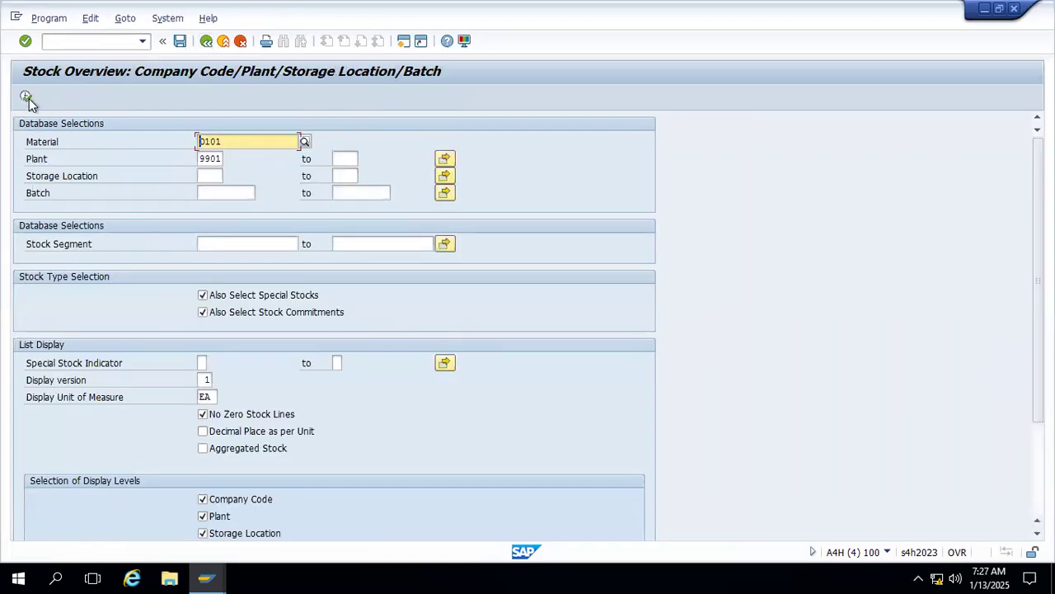
drag(202, 159, 270, 158)
key(BackSpace)
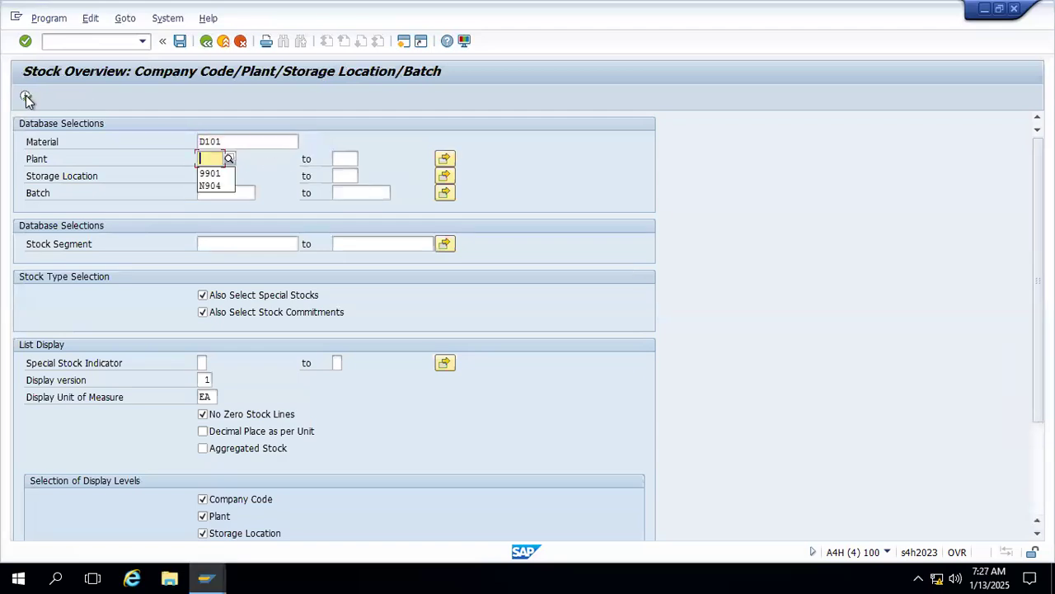
click(26, 99)
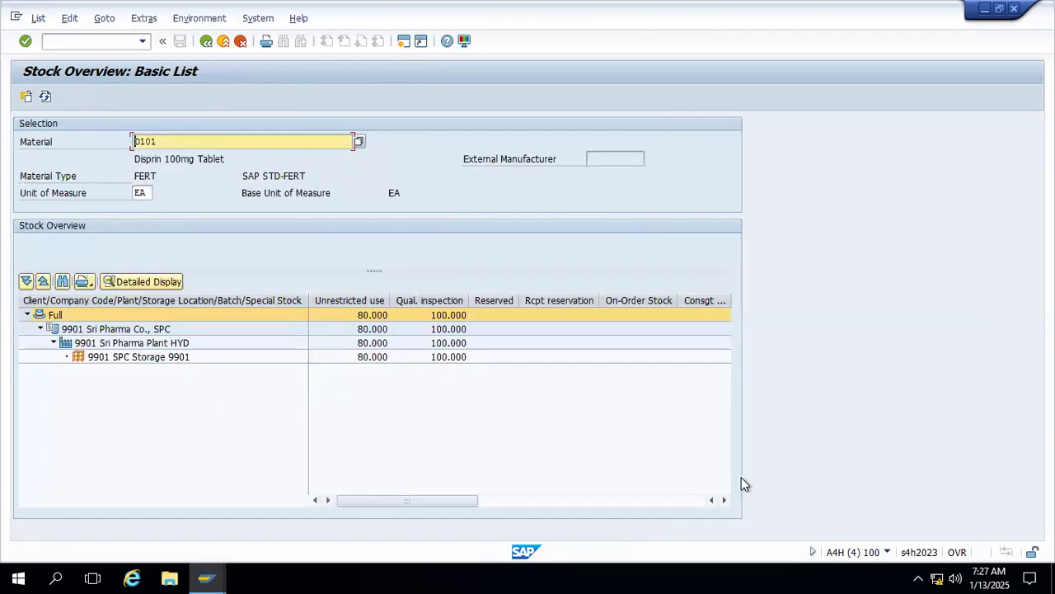
scroll(741, 478, right, 1)
scroll(741, 477, right, 4)
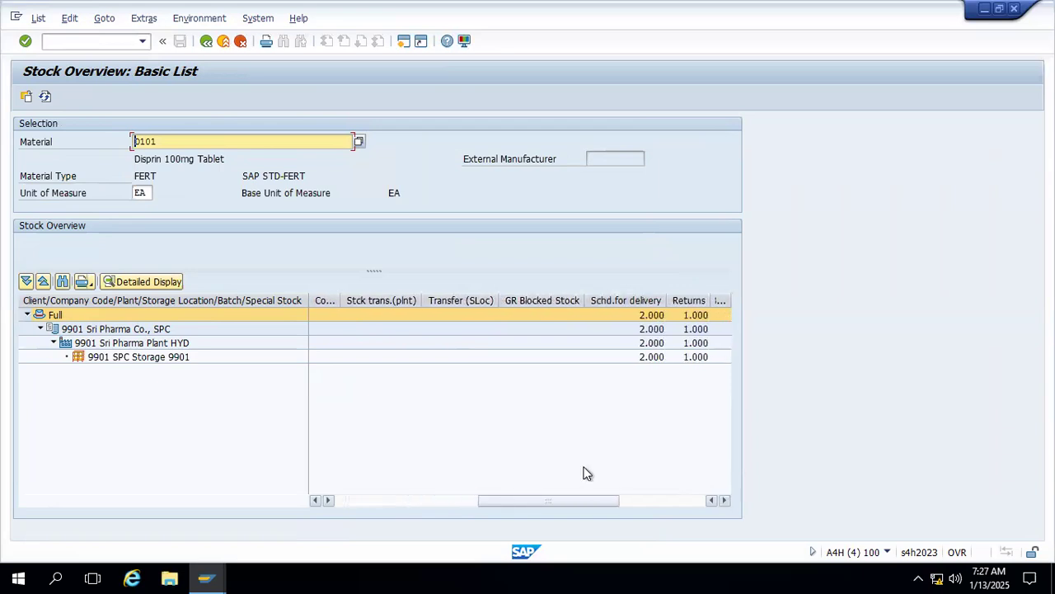
Display the goods issue material document from the consignment fill-up's document flow and check it for FI documents
click(210, 572)
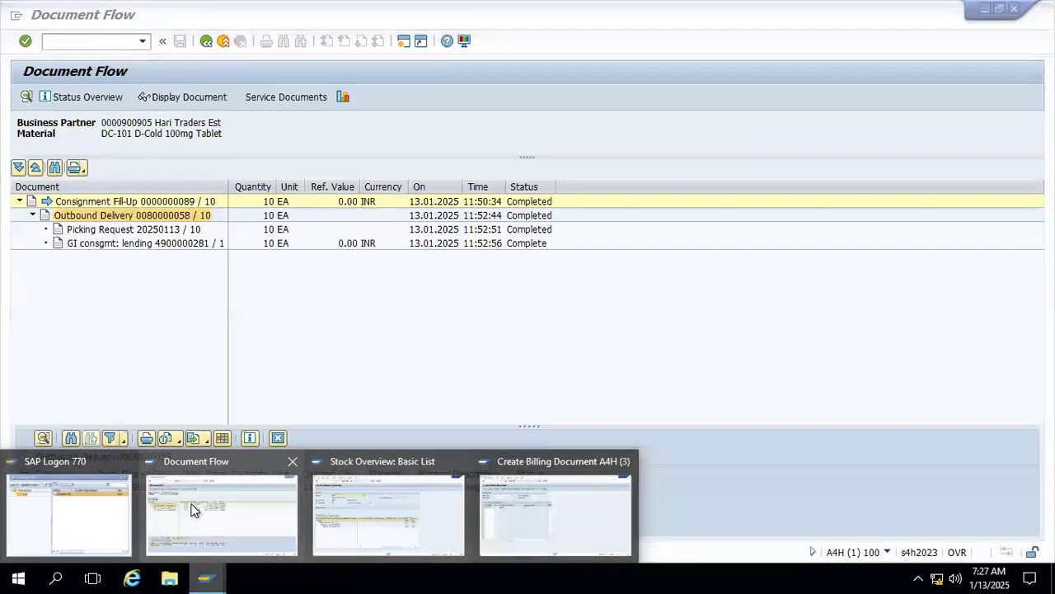
click(196, 511)
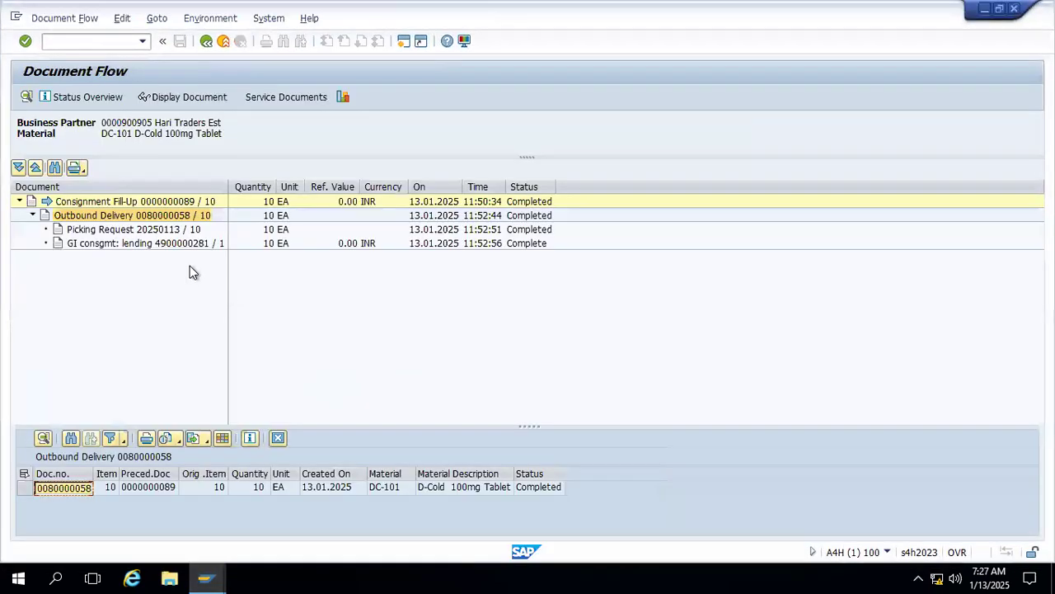
click(171, 243)
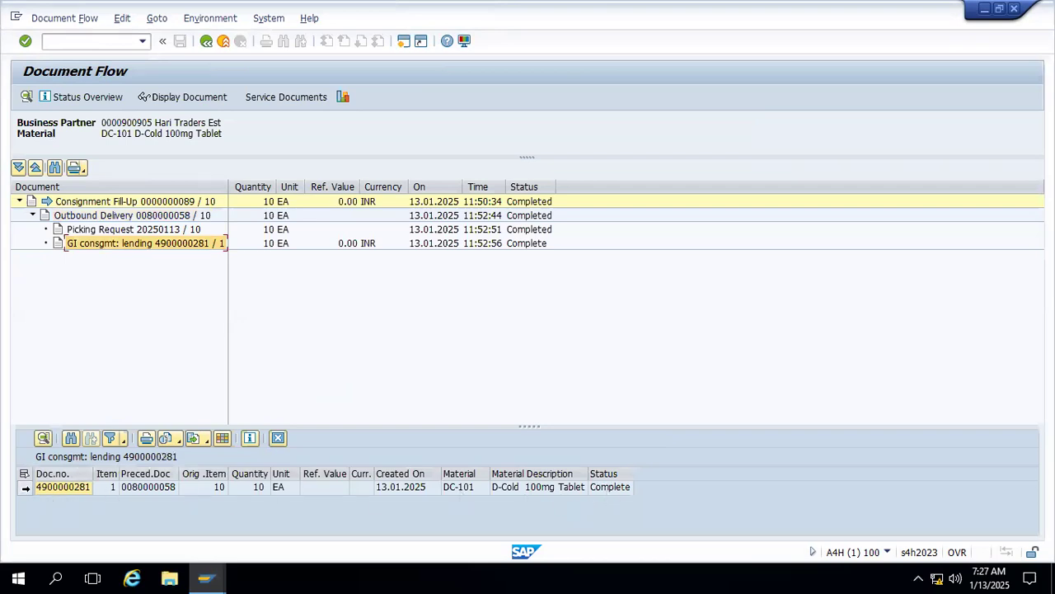
click(25, 487)
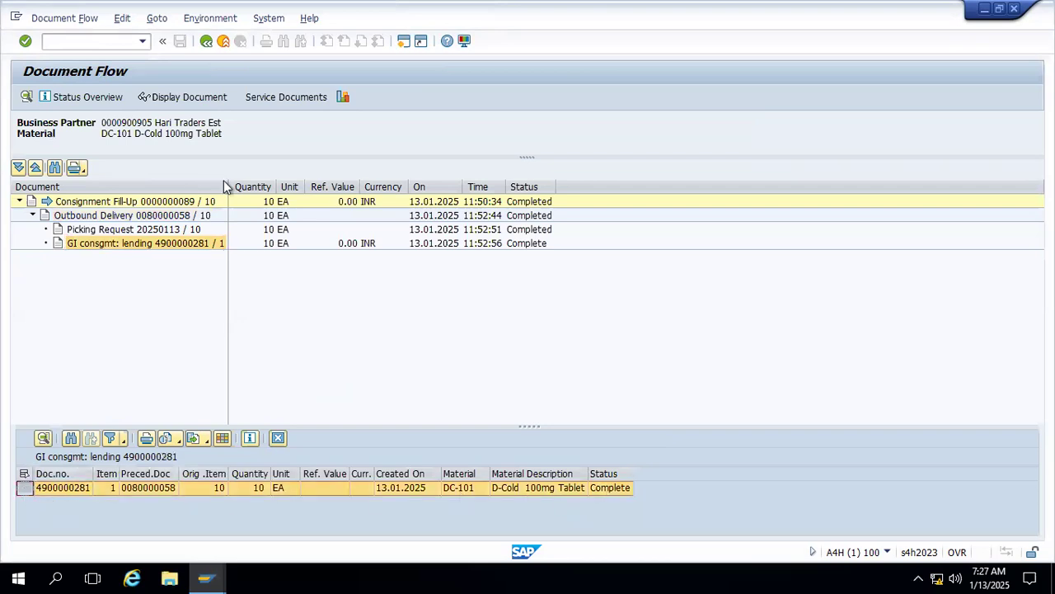
click(151, 101)
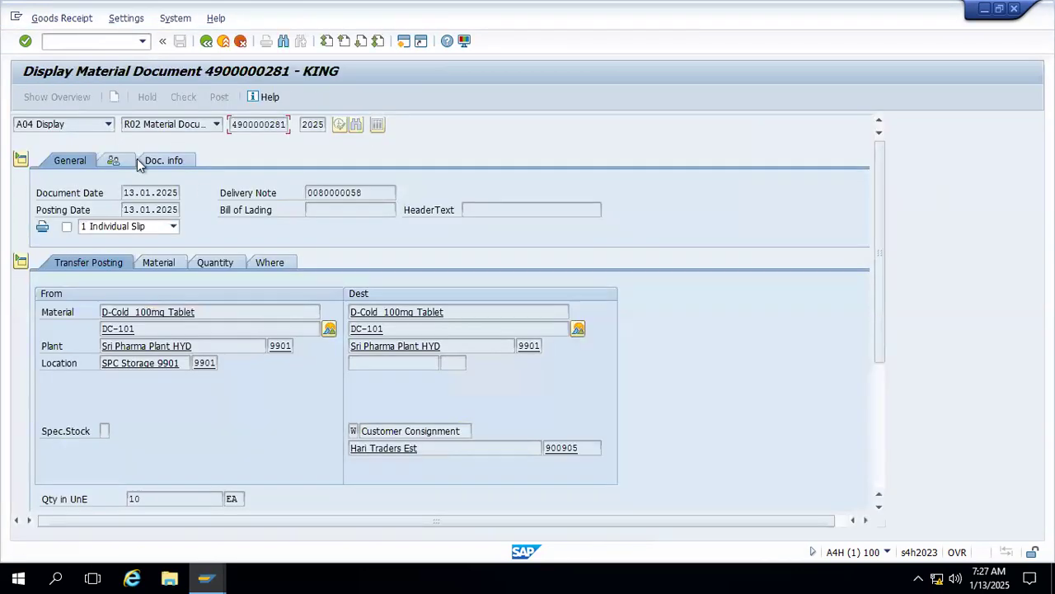
click(165, 165)
click(485, 198)
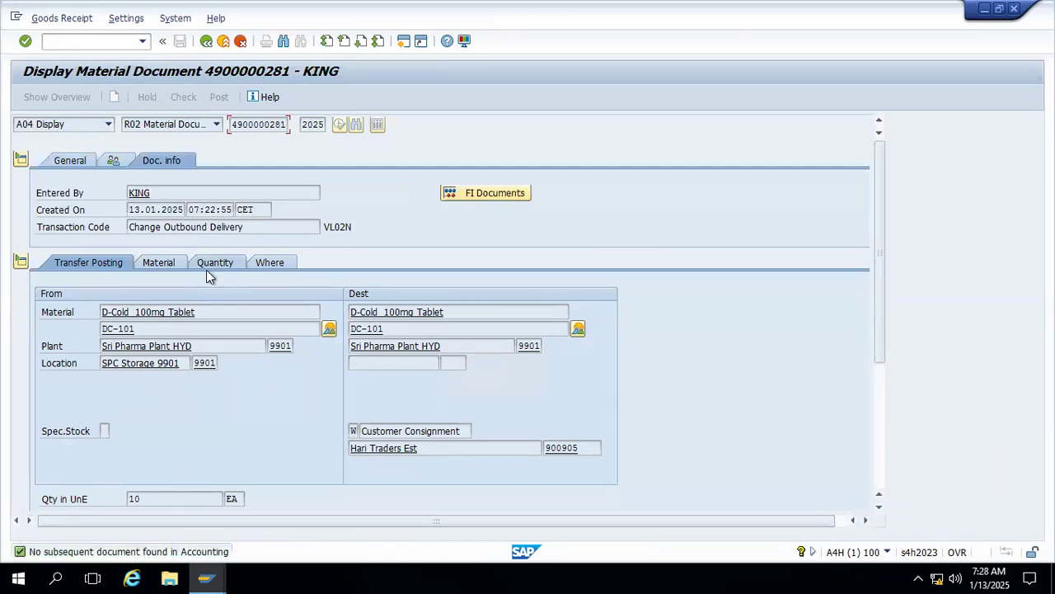
Return to the consignment fill-up order overview and select the item's material DC-101
click(207, 45)
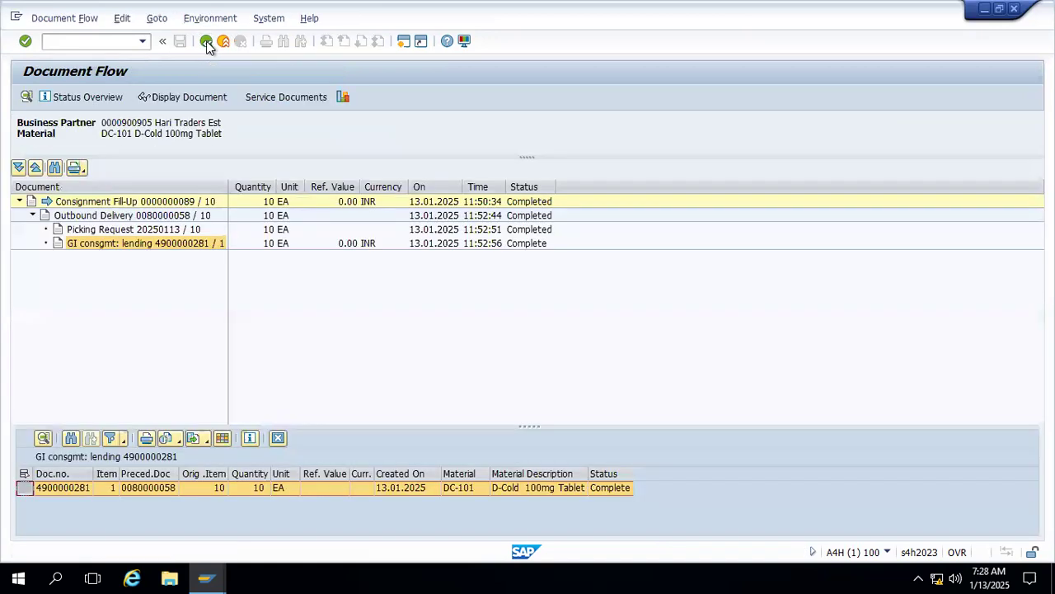
click(207, 46)
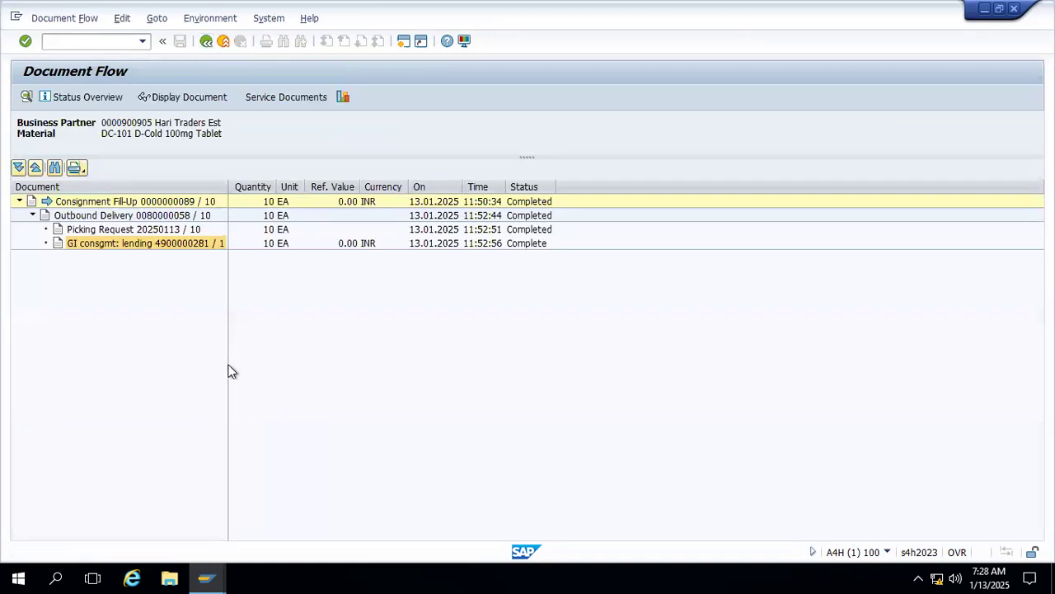
click(206, 41)
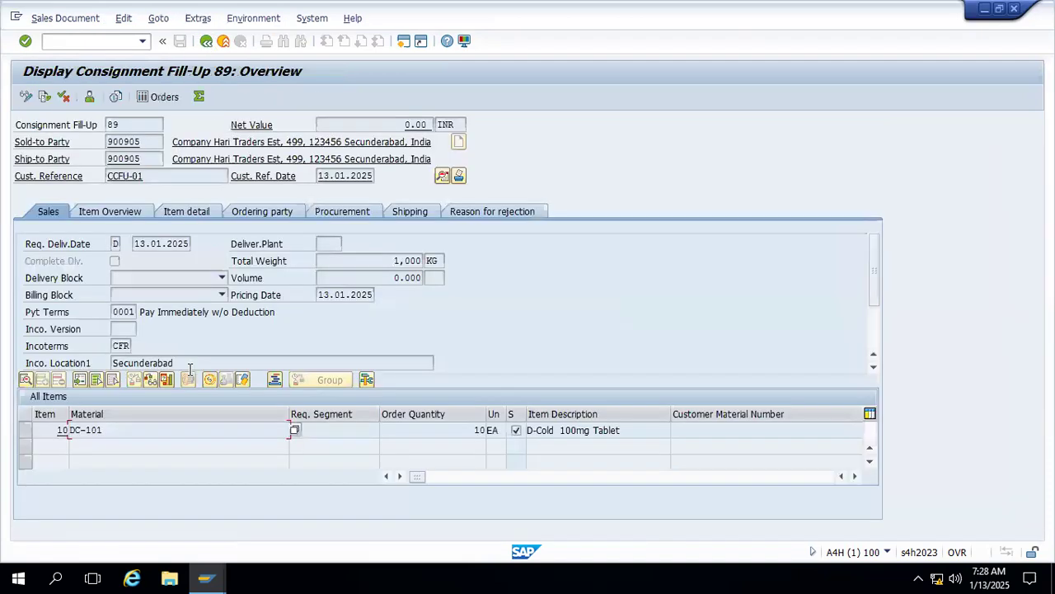
drag(113, 429, 13, 436)
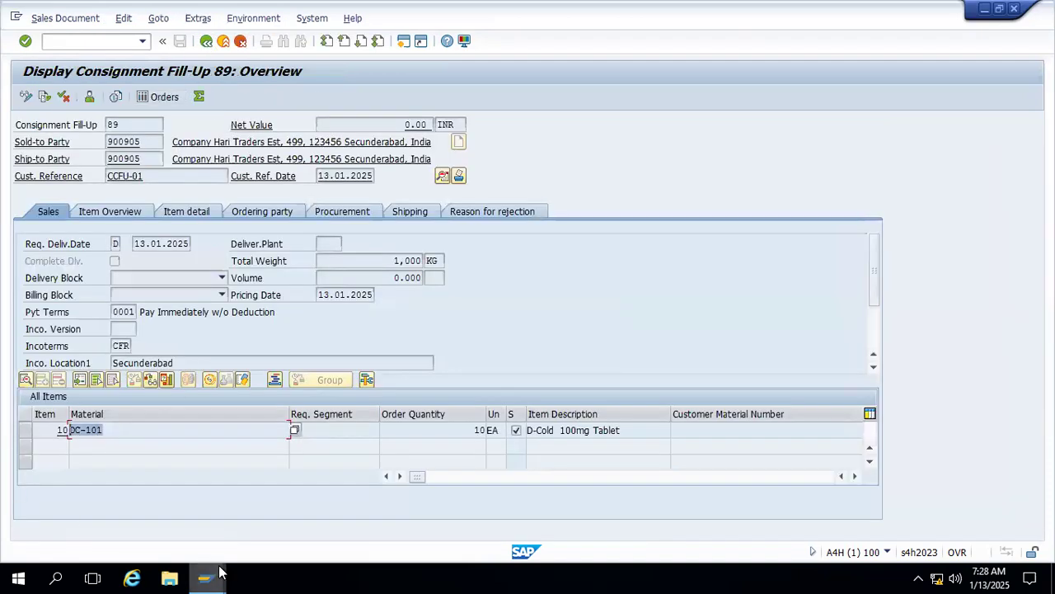
Switch to the Create Billing Document session and close it
click(207, 577)
click(536, 504)
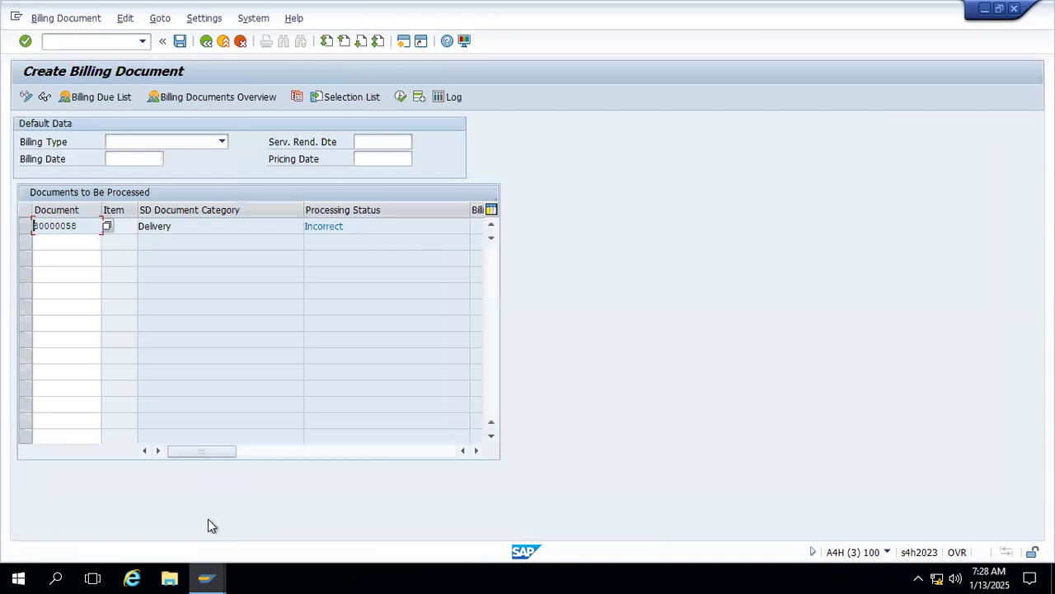
click(206, 577)
click(629, 462)
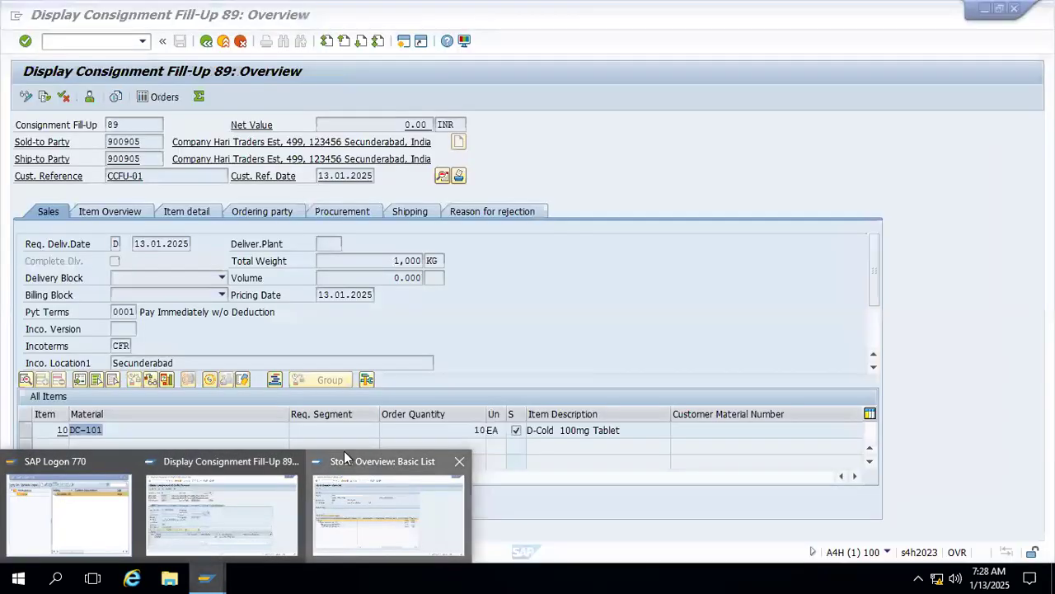
Switch to the stock overview session and run it for material DC-101 across all plants
click(344, 455)
drag(169, 142, 132, 142)
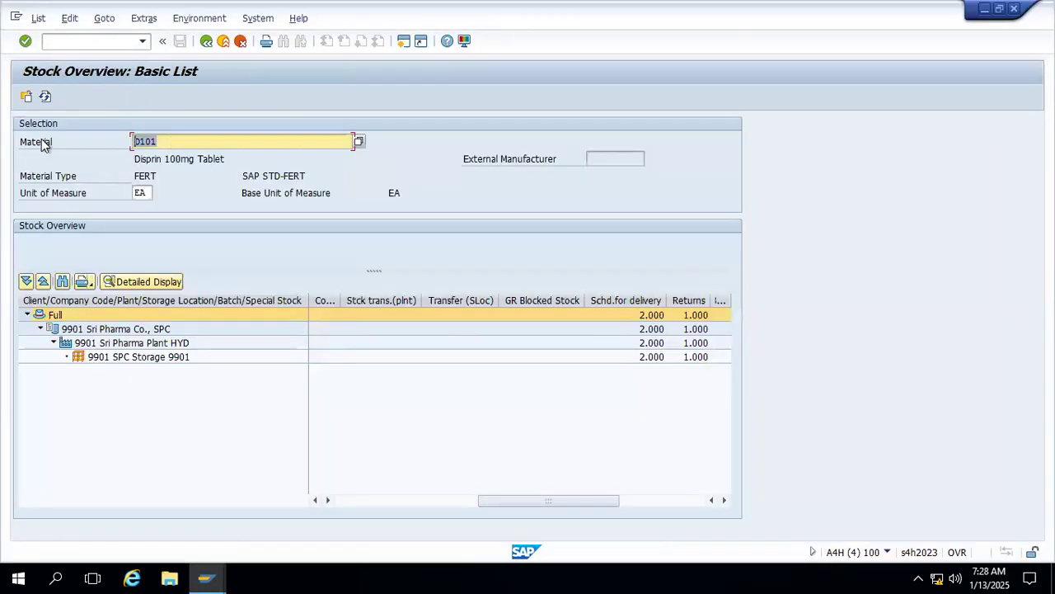
click(206, 41)
drag(142, 145, 128, 148)
text(DC-101)
key(Return)
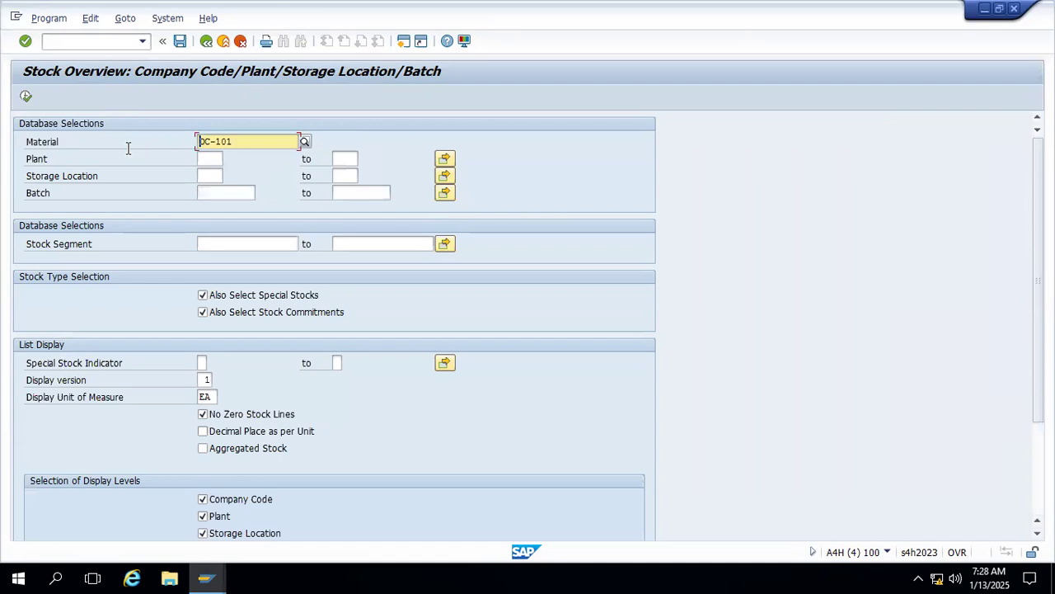
click(26, 96)
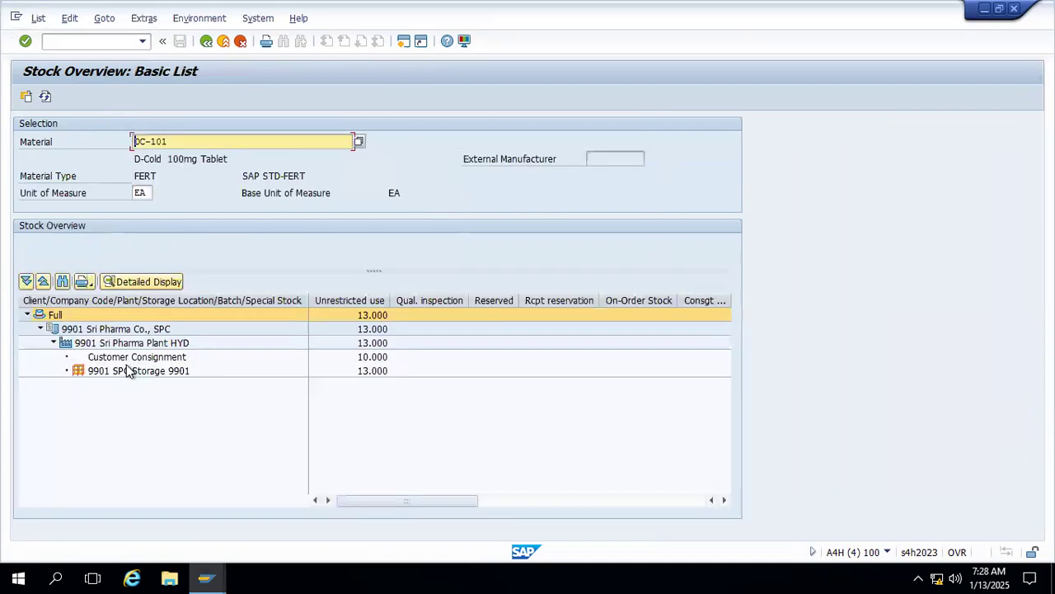
Examine the unrestricted-use stock of DC-101 under Customer Consignment, storage location 9901 and plant 9901
click(137, 357)
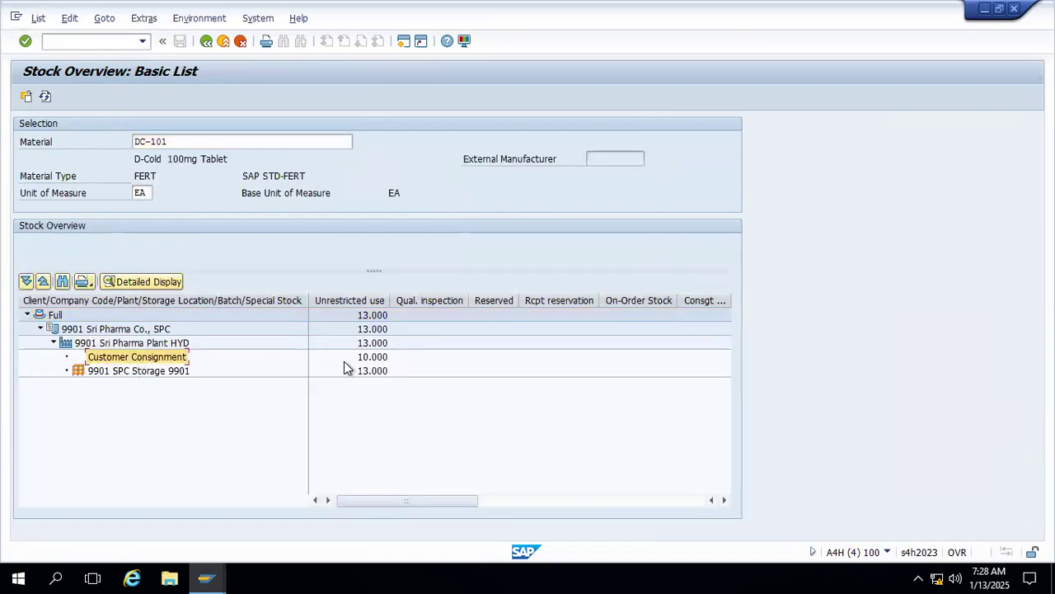
click(370, 357)
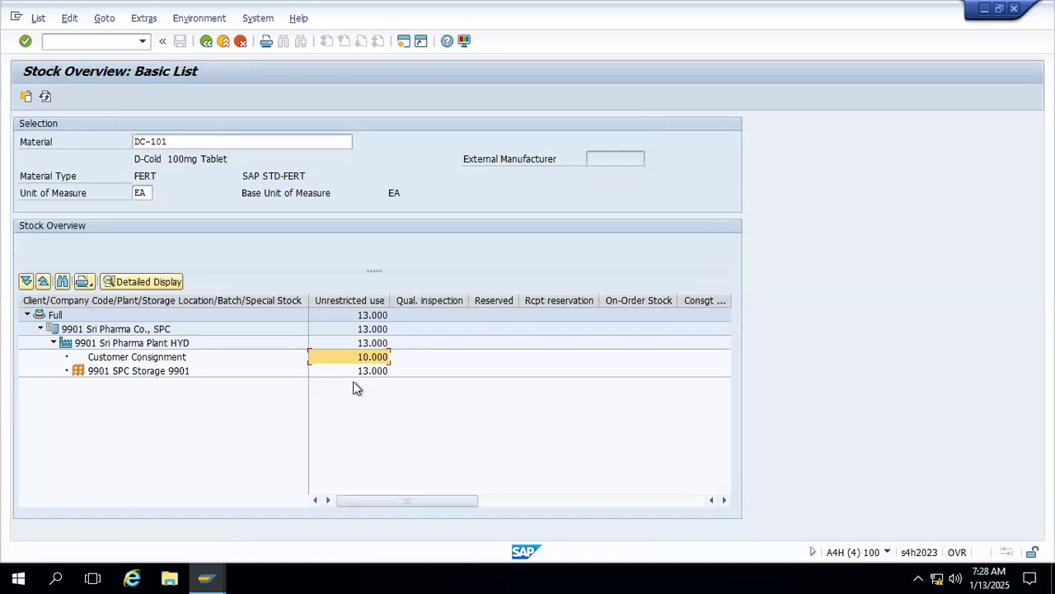
click(168, 372)
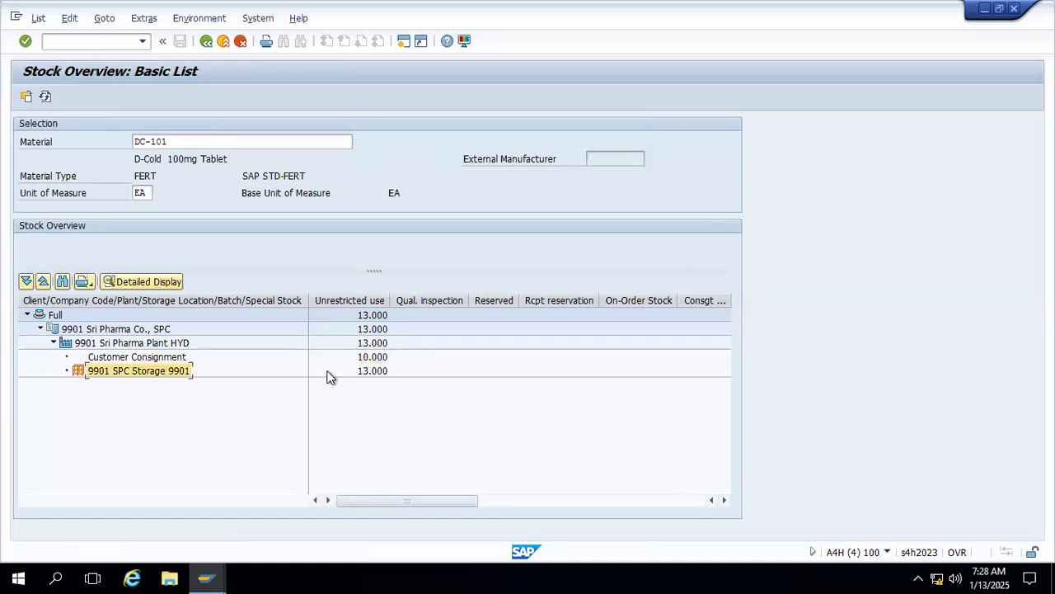
click(380, 373)
click(153, 346)
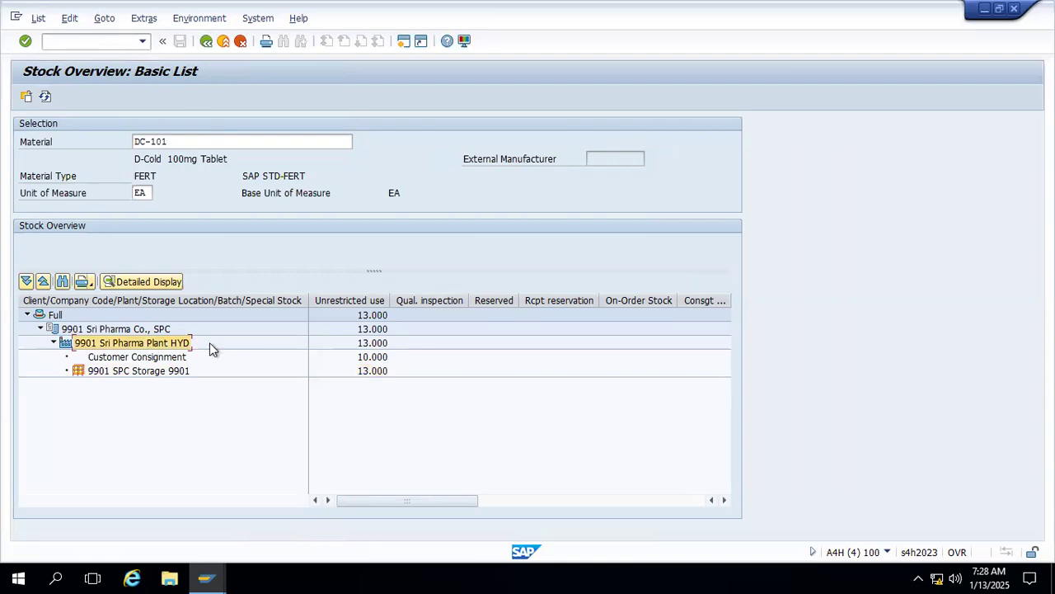
click(373, 343)
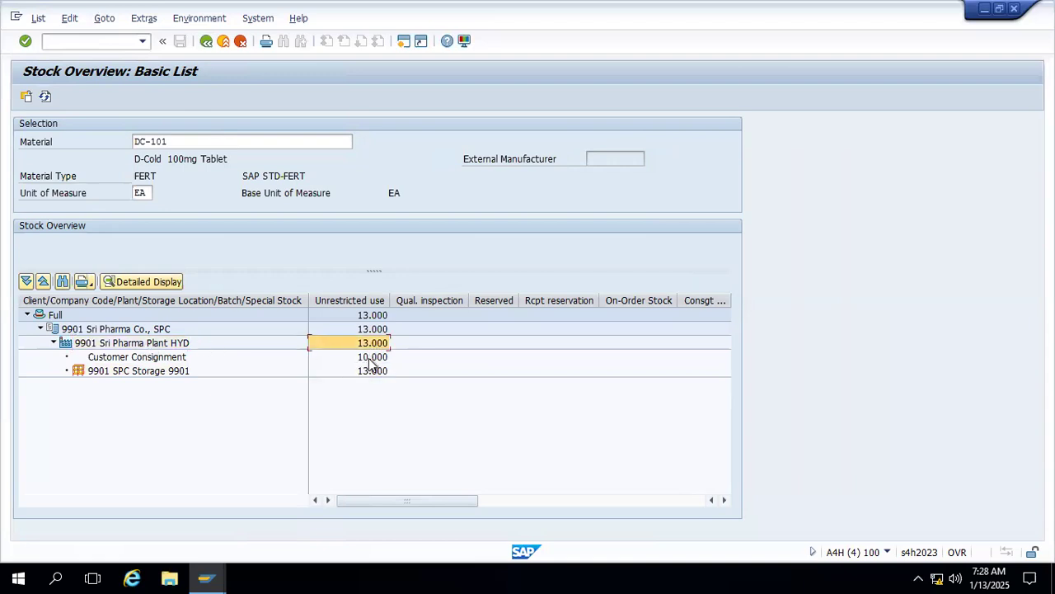
click(370, 358)
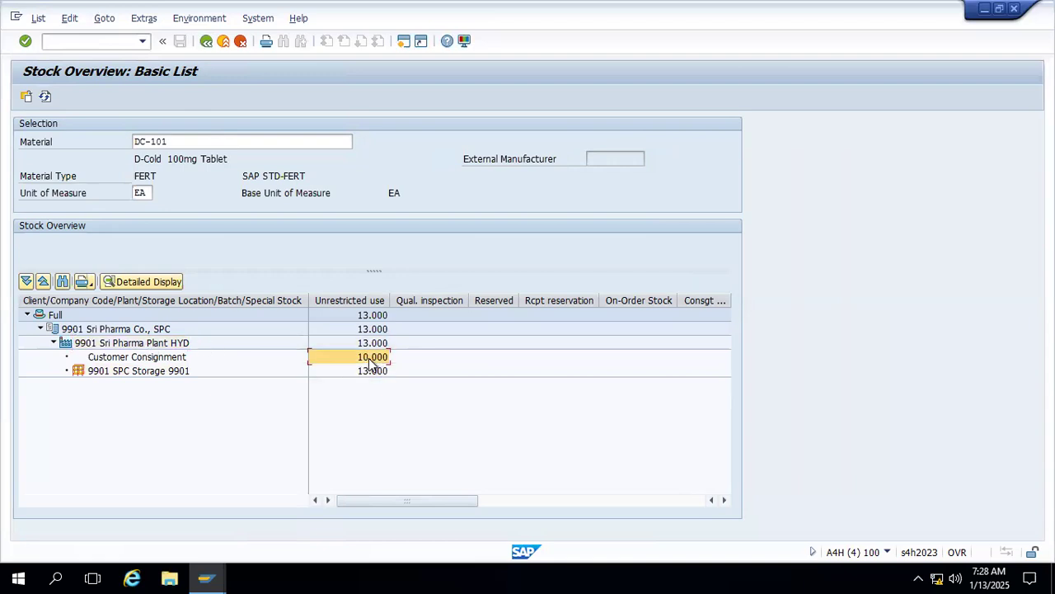
click(150, 359)
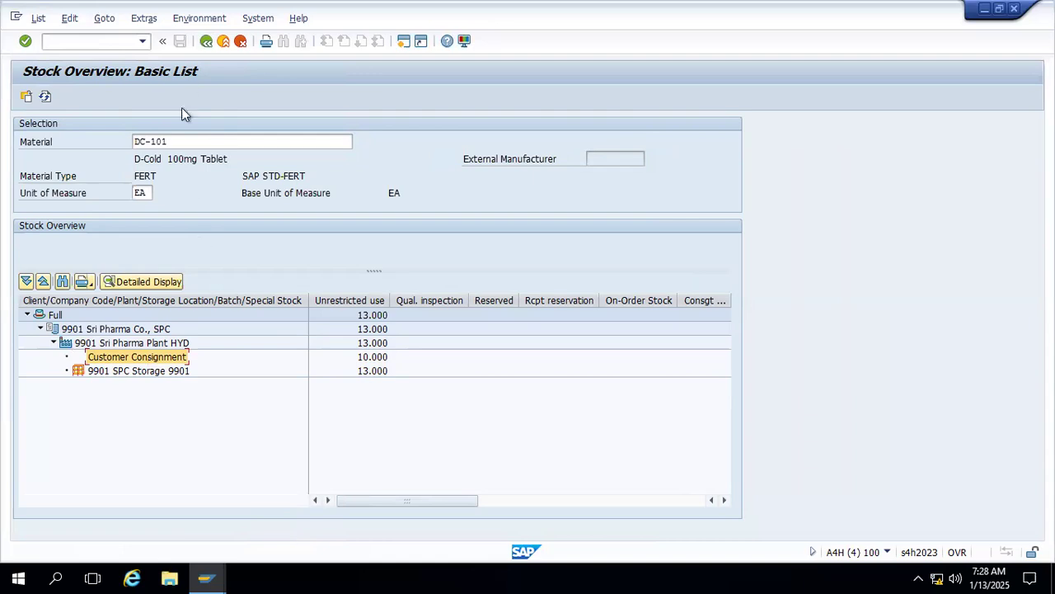
Leave the DC-101 stock list, minimize the SAP windows and switch to the Customer Consignment notes in OneNote
click(206, 43)
click(985, 9)
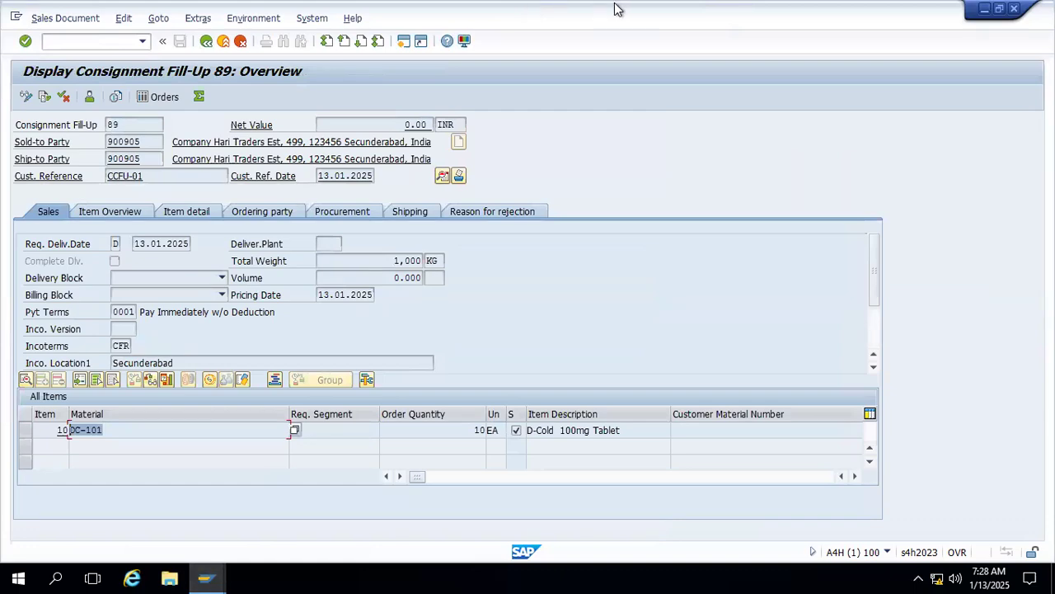
click(690, 14)
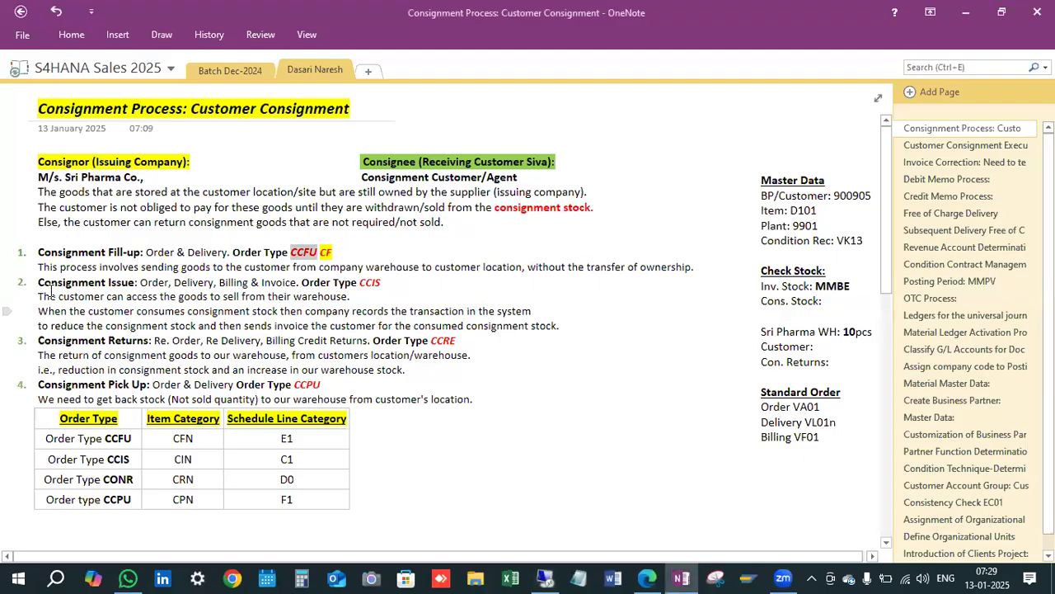
Review the Consignment Issue heading in the notes, with its order, delivery, billing and invoice sequence
drag(39, 282, 204, 282)
click(207, 339)
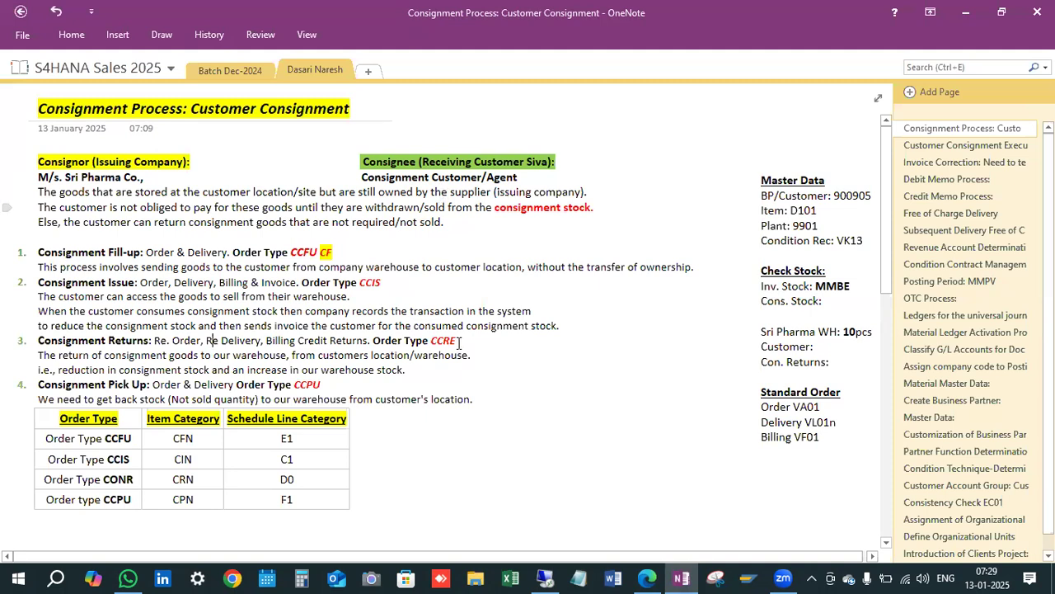
drag(141, 282, 383, 282)
click(244, 324)
drag(141, 282, 292, 285)
Make the order type code CCIS in the Consignment Issue line bold and set its font size to 12
drag(384, 282, 371, 277)
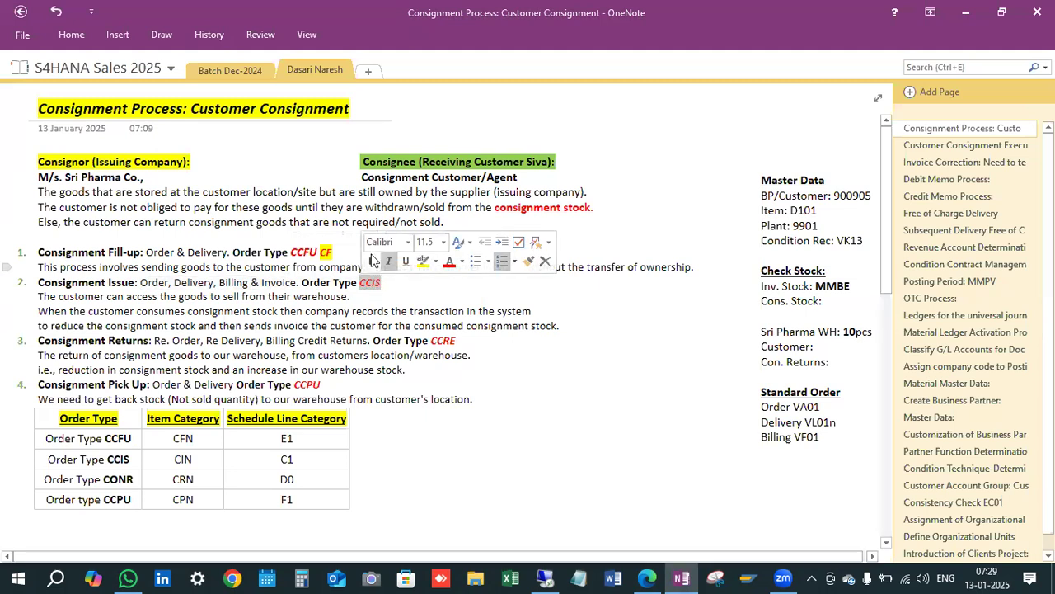
click(425, 241)
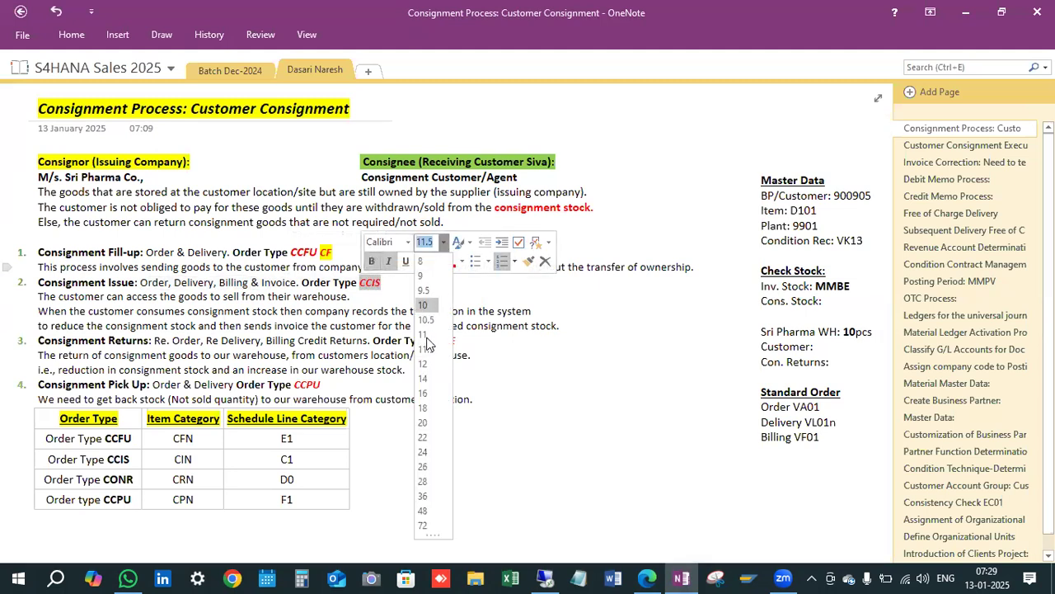
click(425, 365)
click(360, 282)
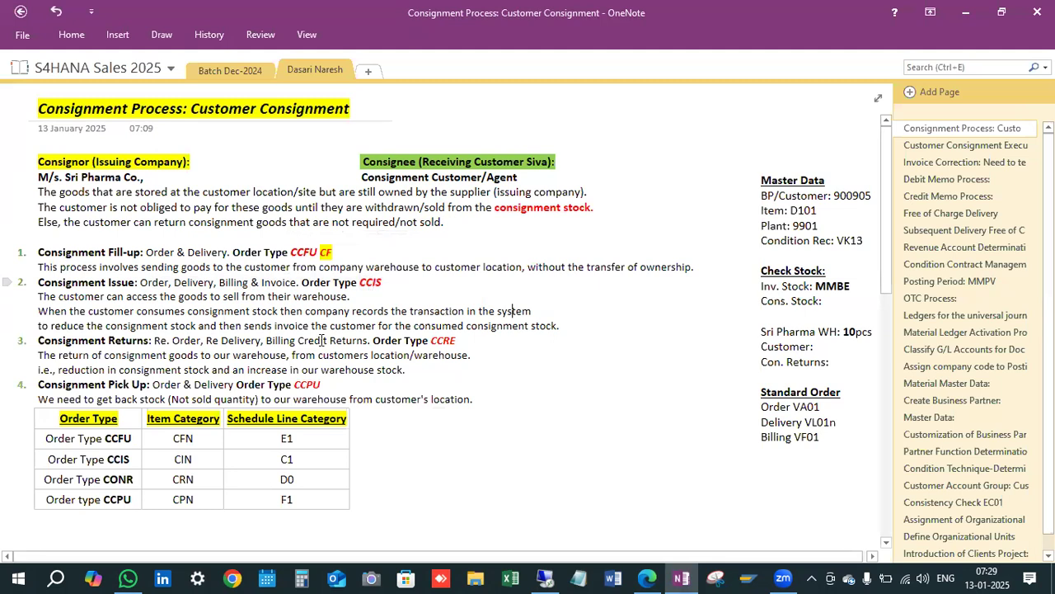
Review the Consignment Issue description about customers accessing the goods and consuming consignment stock
drag(39, 295, 357, 296)
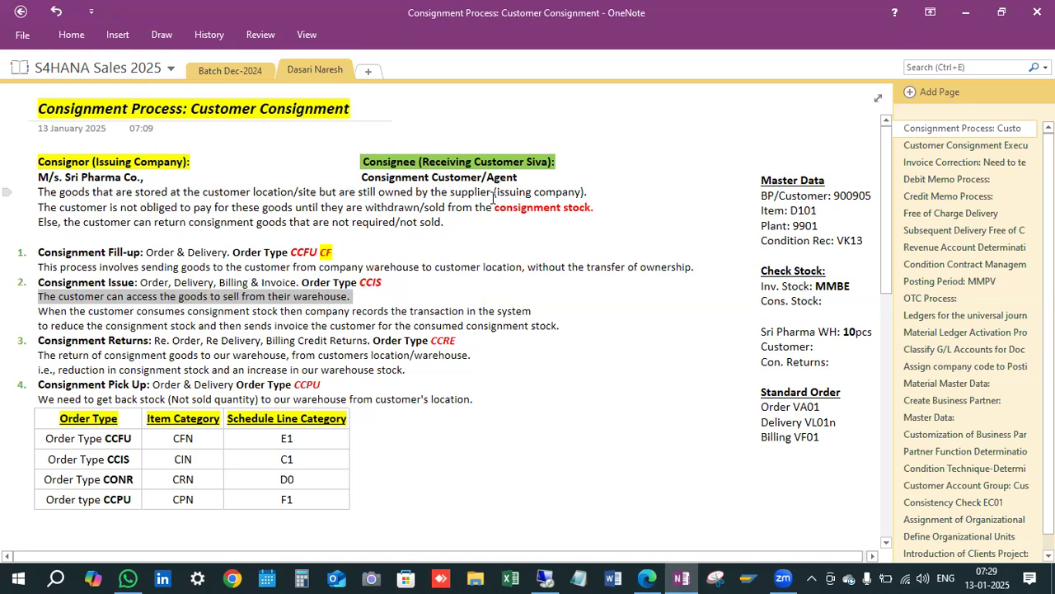
drag(38, 311, 291, 314)
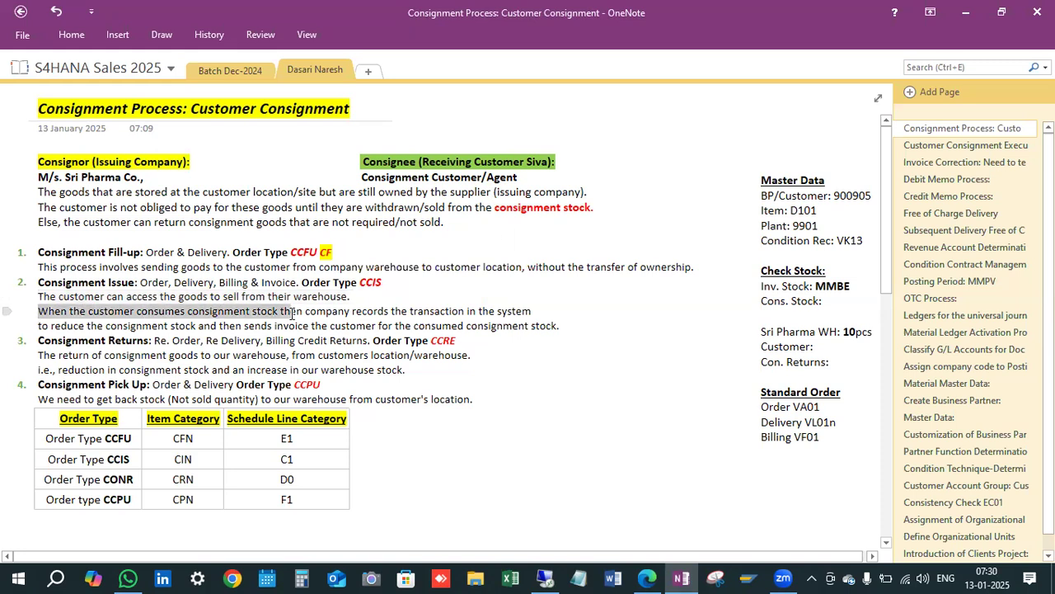
click(247, 312)
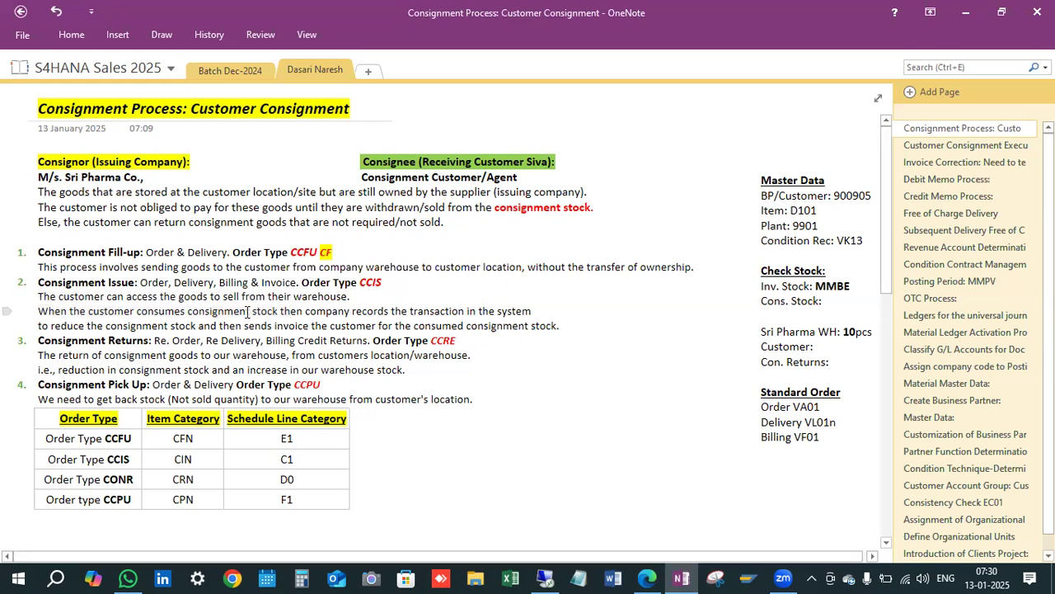
Review the Consignment Issue notes on reducing and invoicing consumed stock, its order, delivery and billing sequence, and order type CCIS
drag(252, 310, 534, 311)
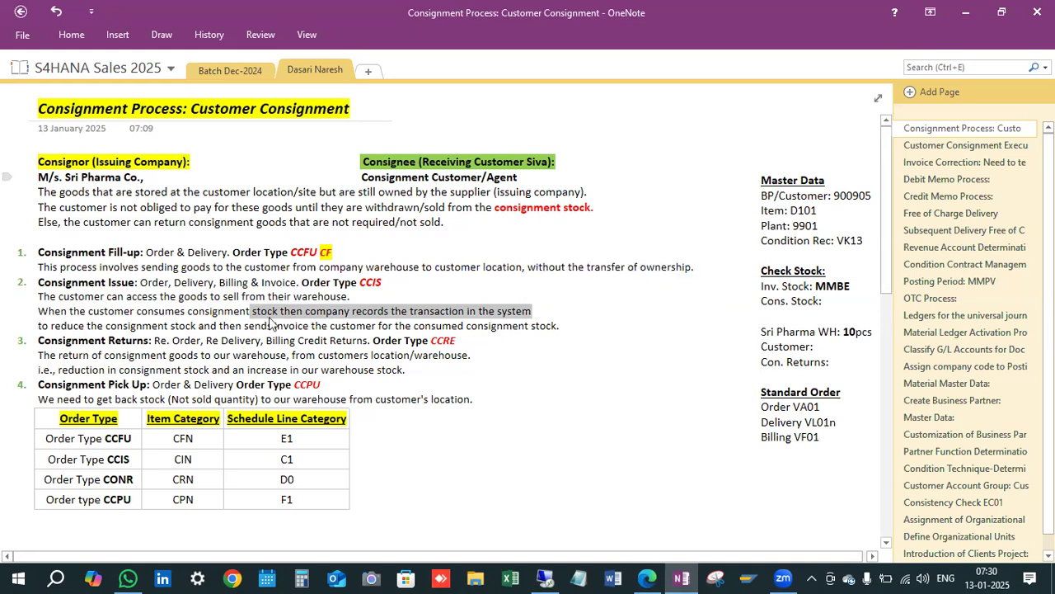
drag(38, 326, 199, 327)
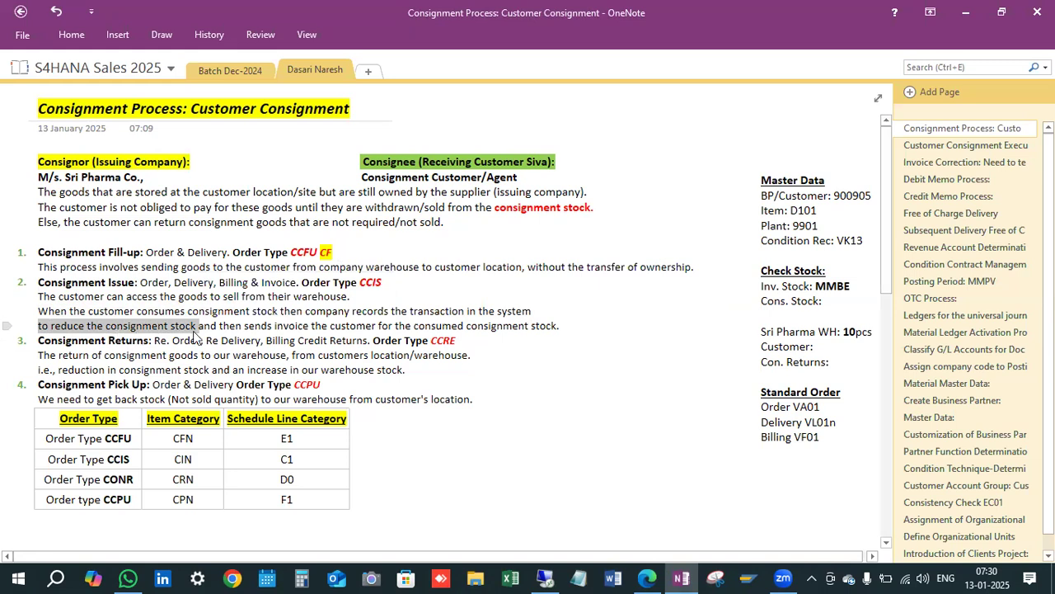
drag(219, 325, 25, 287)
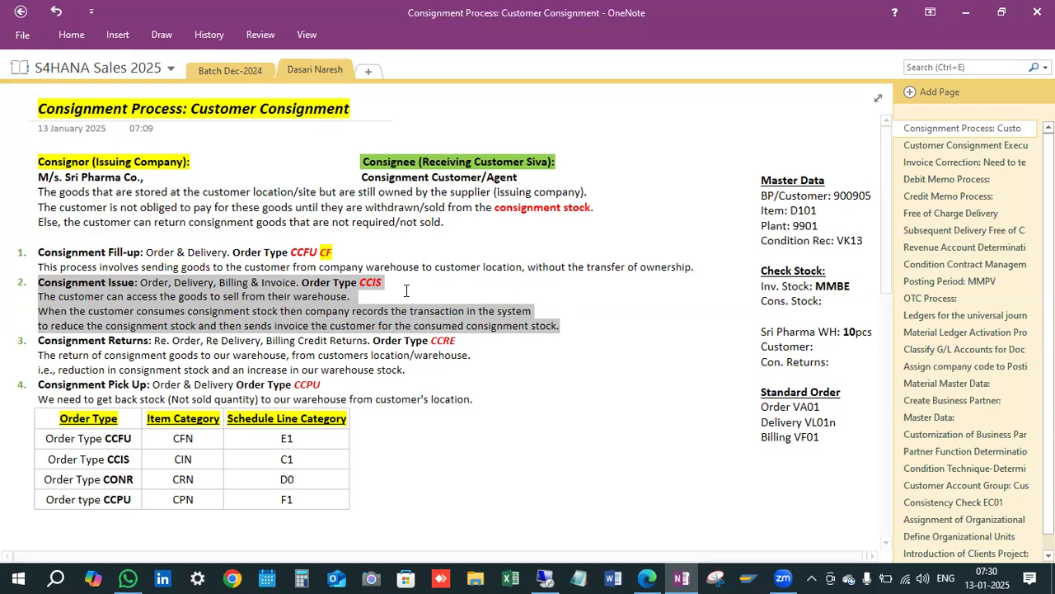
click(445, 177)
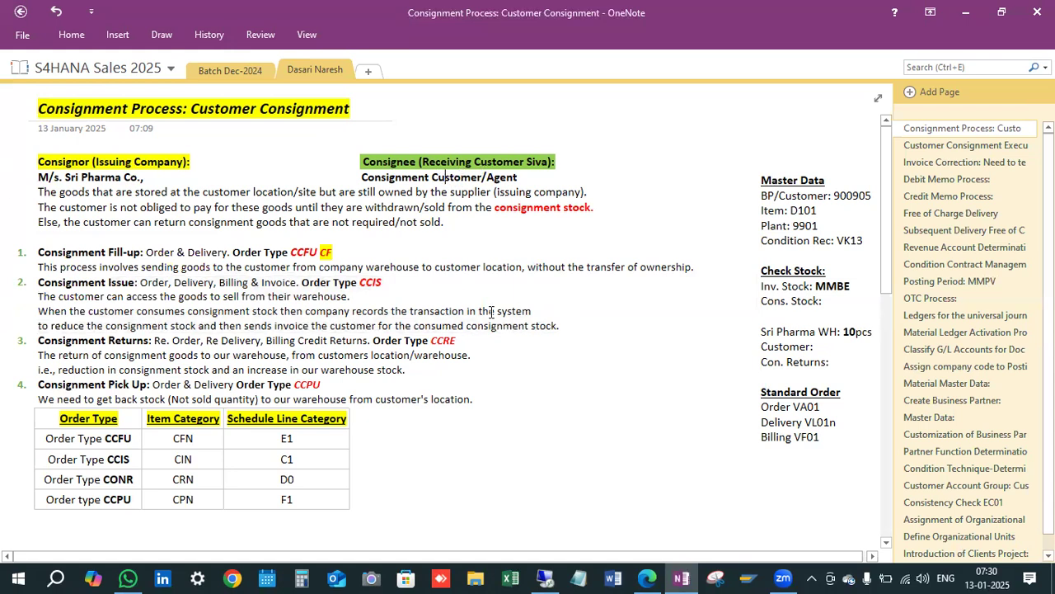
drag(568, 326, 37, 286)
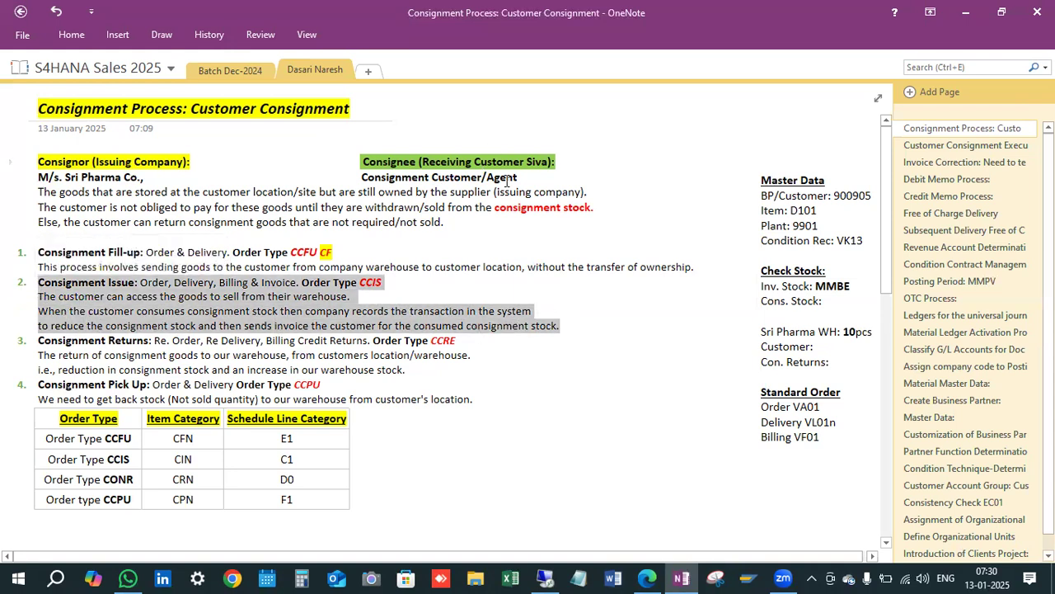
click(396, 283)
drag(395, 284, 354, 284)
click(396, 303)
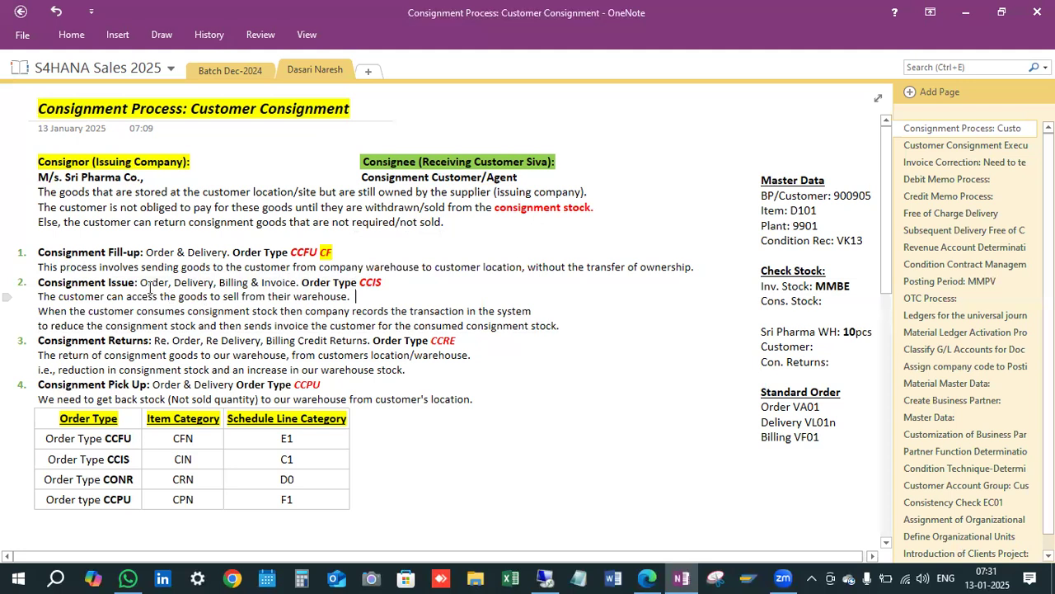
drag(156, 282, 385, 286)
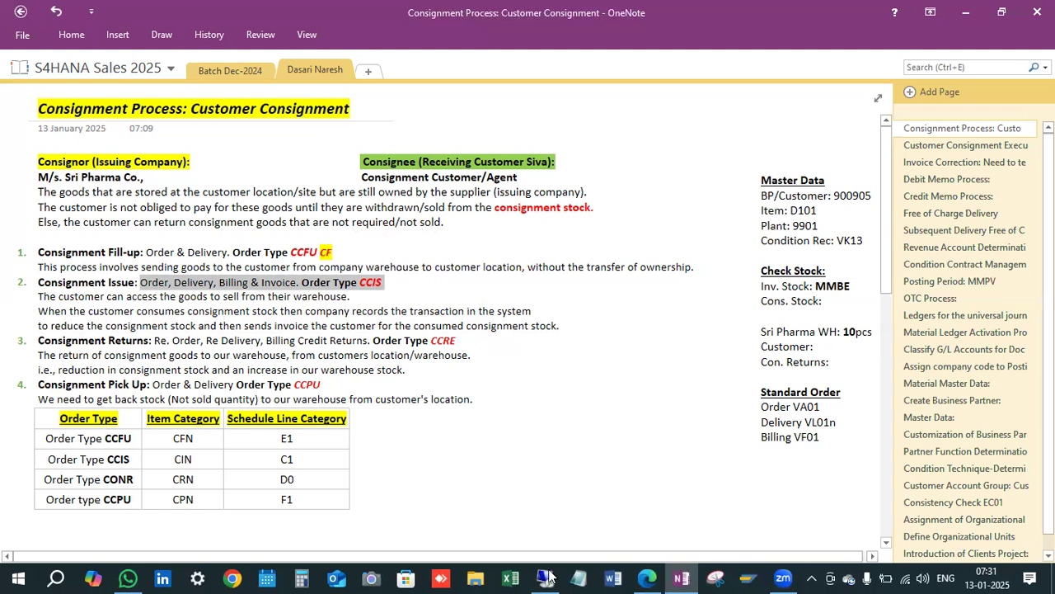
Switch to the SAP remote session and start a new sales document with order type CCIS
mouse_move(547, 576)
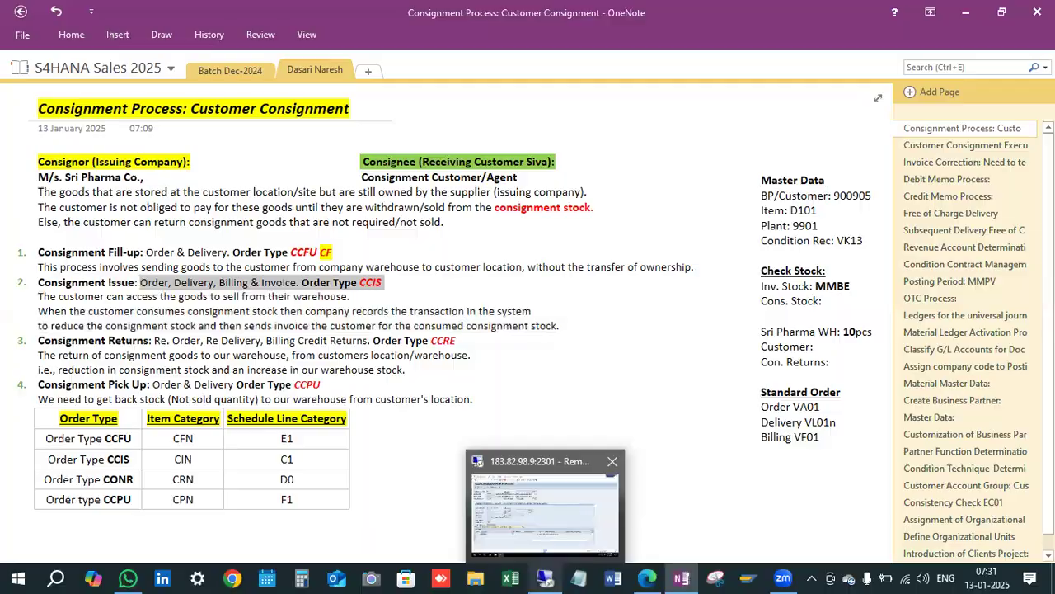
click(544, 507)
text(1)
key(Return)
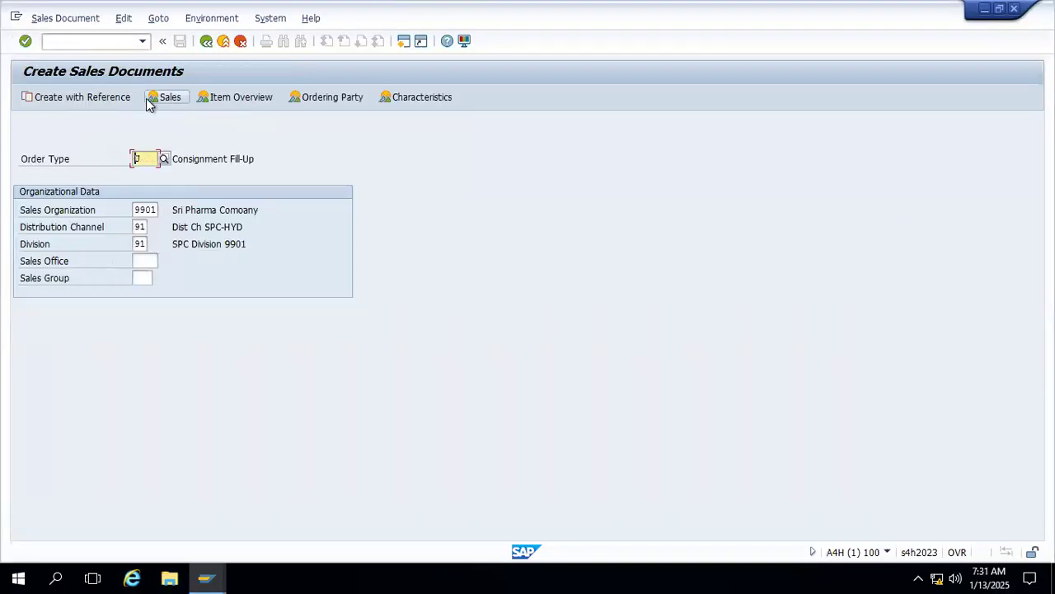
text(CCIS)
key(Return)
Enter the consignment customer as sold-to party, customer reference CCIS-01 and reference date 13.01.2025 in the consignment issue order
click(136, 141)
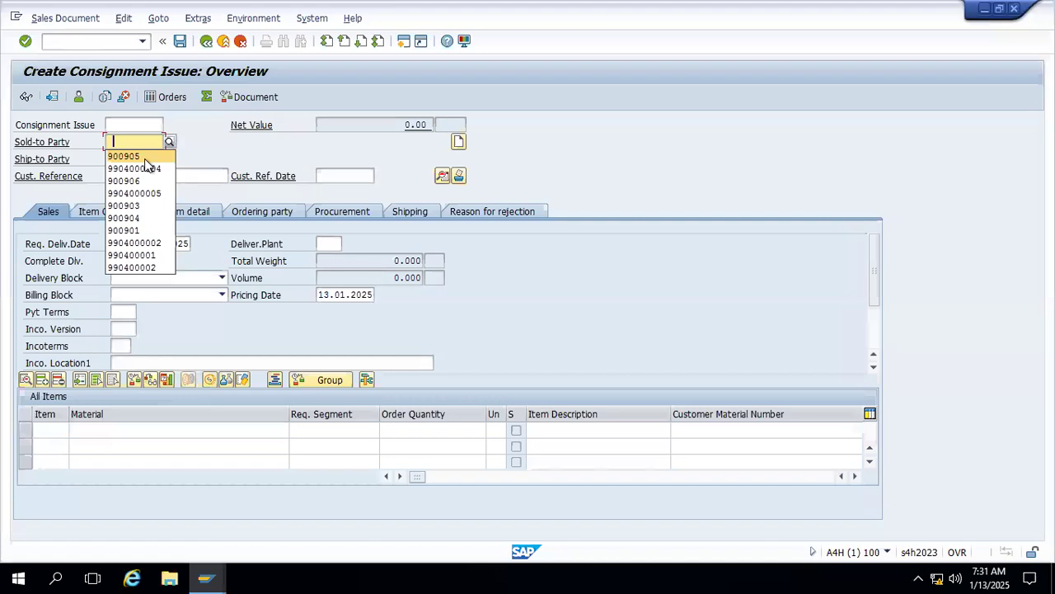
click(154, 196)
click(160, 177)
text(CCIS)
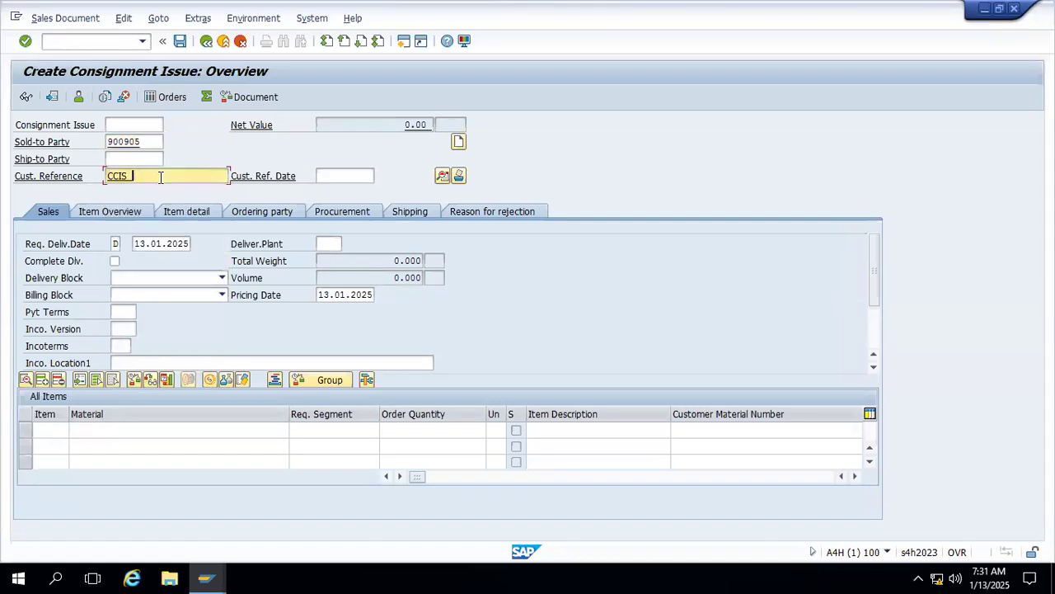
text(-01)
click(340, 176)
click(345, 188)
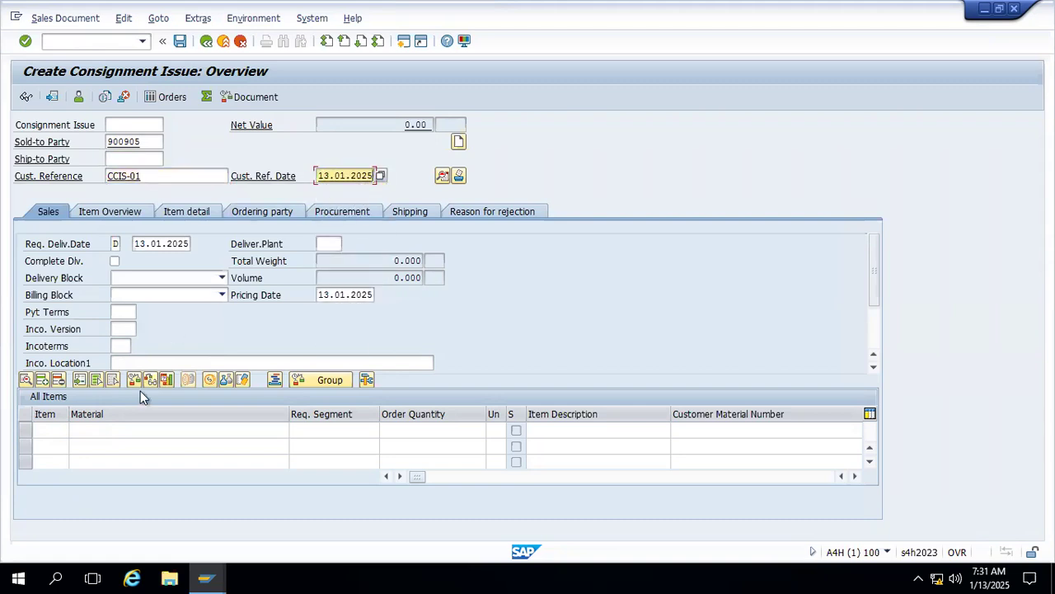
Try to add material DC-101 with an order quantity of 5 to the consignment issue order
click(115, 429)
click(99, 442)
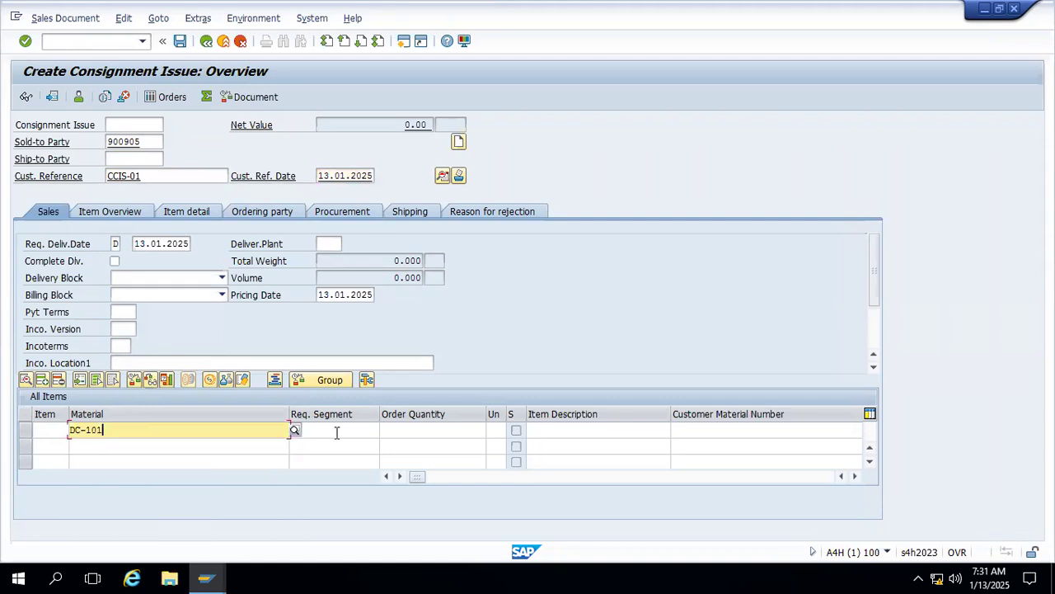
click(423, 432)
text(5)
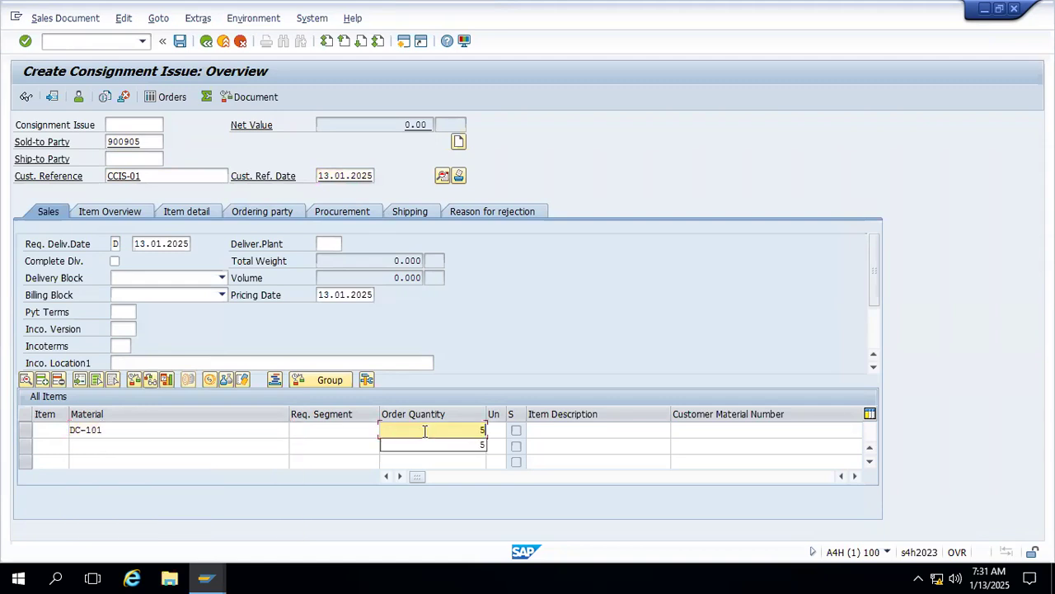
key(Return)
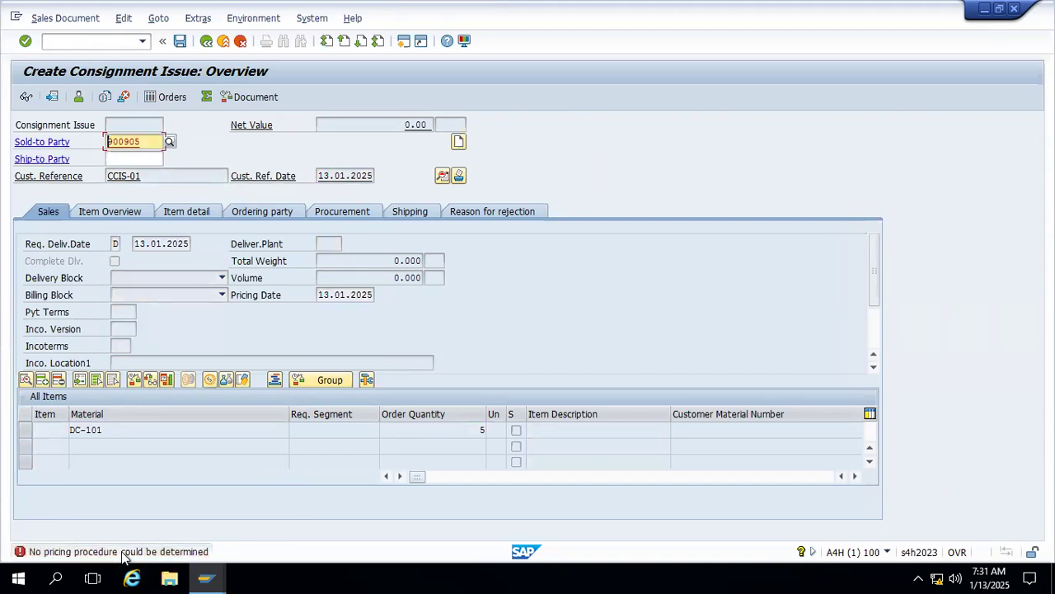
Open transaction VOV8 in a new session and display the details of sales document type CCIS
click(395, 44)
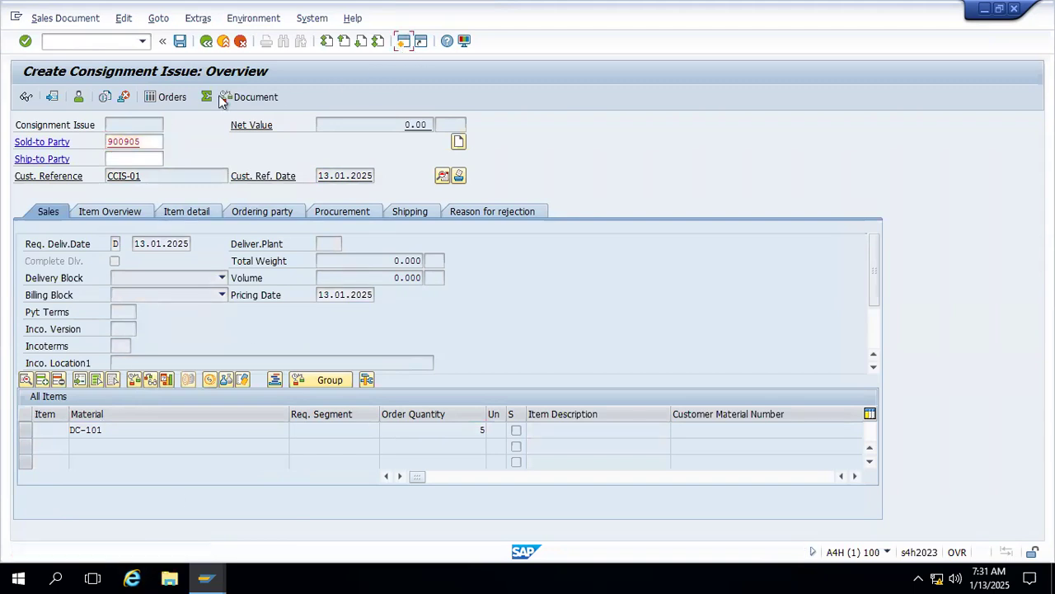
text(vov8)
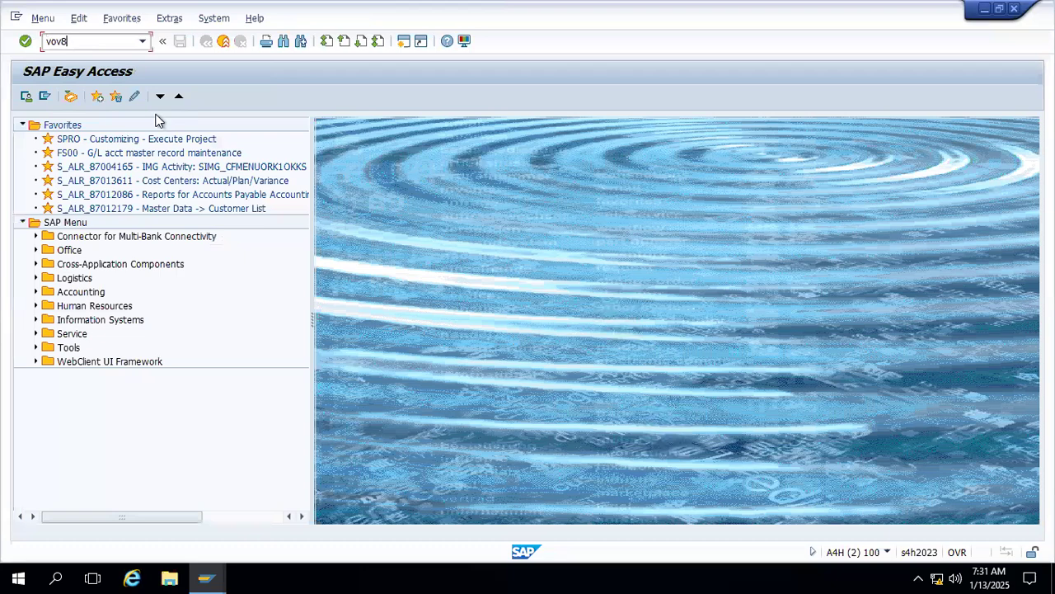
key(Return)
click(98, 517)
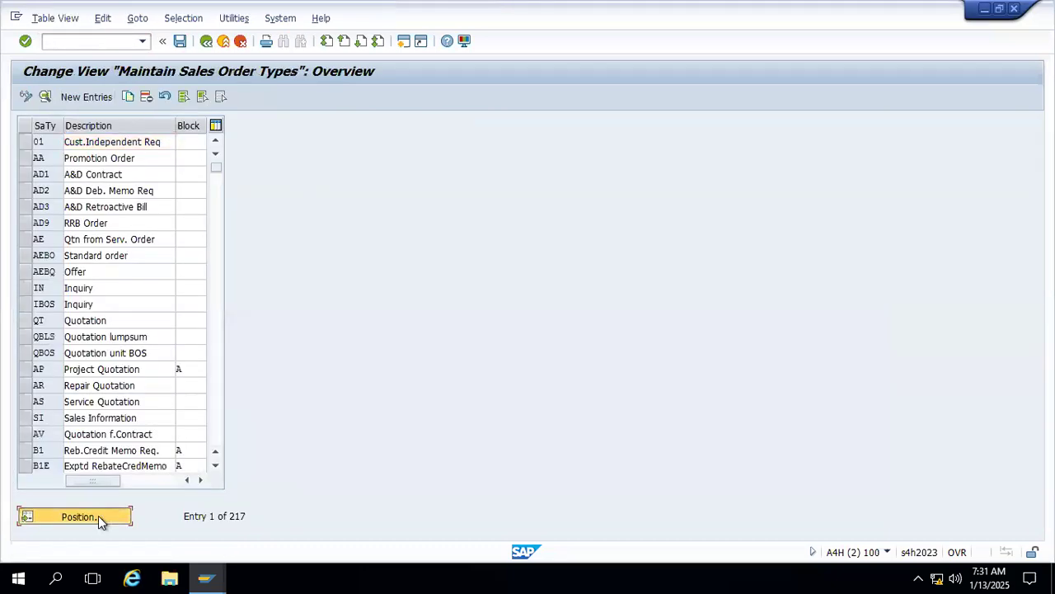
text(cc)
key(Return)
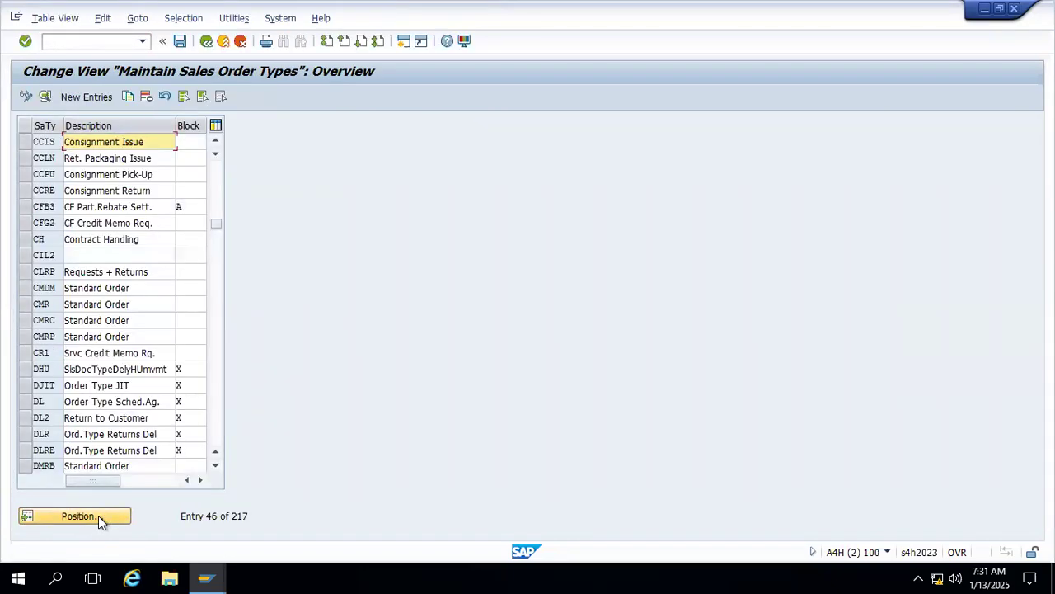
click(25, 142)
click(46, 98)
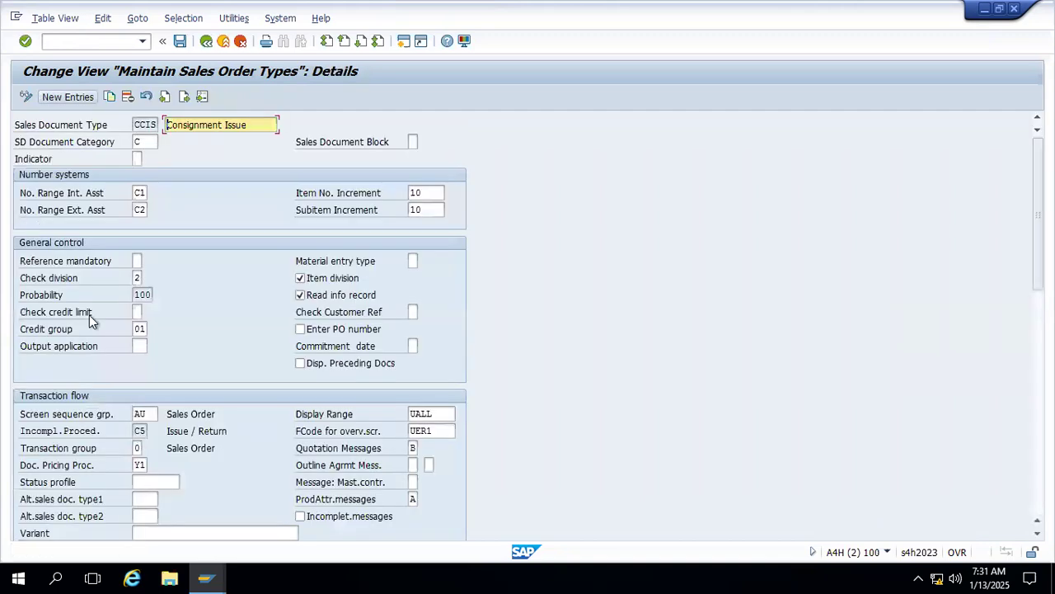
Set the document pricing procedure of order type CCIS to A and save the change
click(138, 465)
text(A)
key(Return)
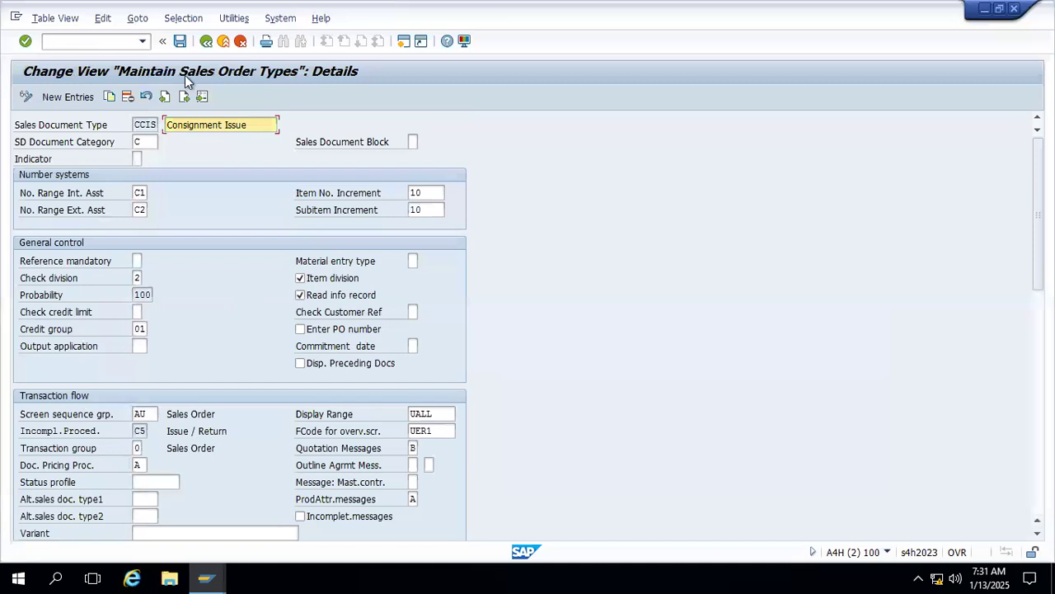
click(180, 40)
click(227, 261)
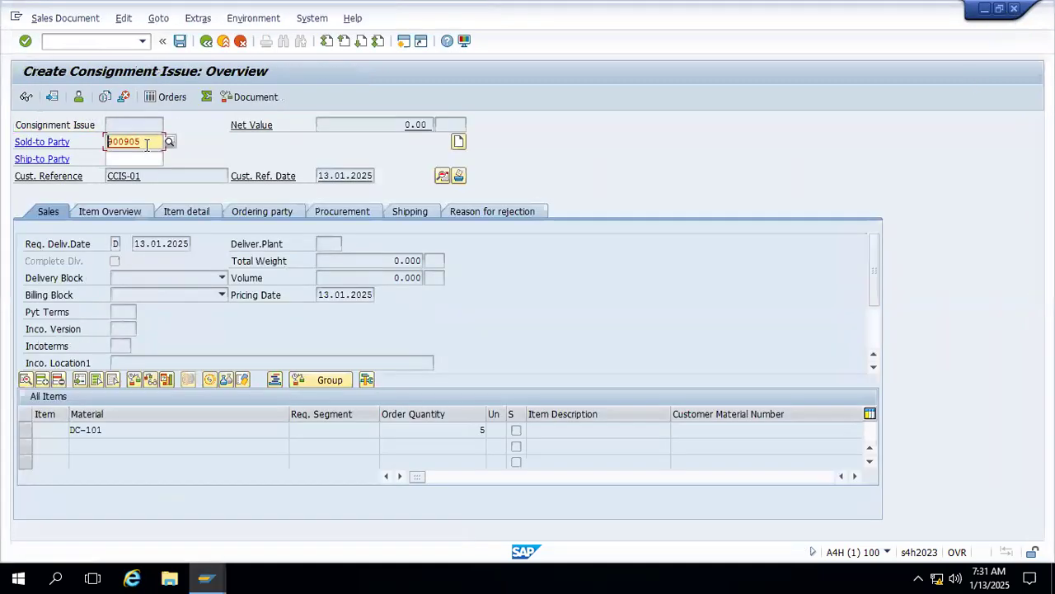
Retry the pending consignment issue order, and restart transaction VA01 with a blank CCIS order
key(Return)
click(116, 42)
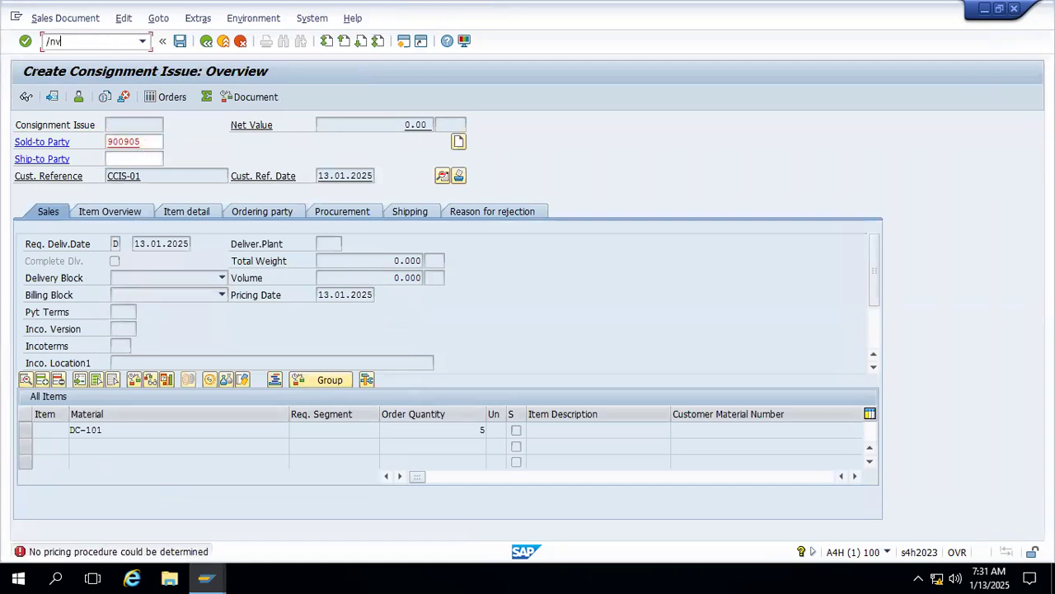
text(/nva01)
key(Return)
key(Return)
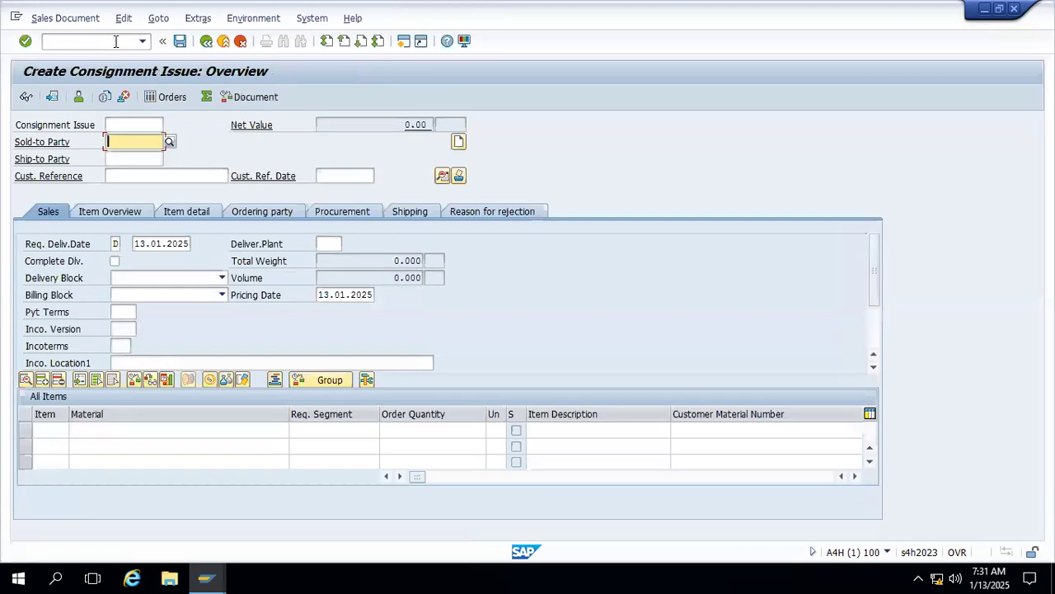
Enter the consignment customer as sold-to party, add material DC-101 with order quantity 8, and narrow the Material column
text(9)
click(146, 154)
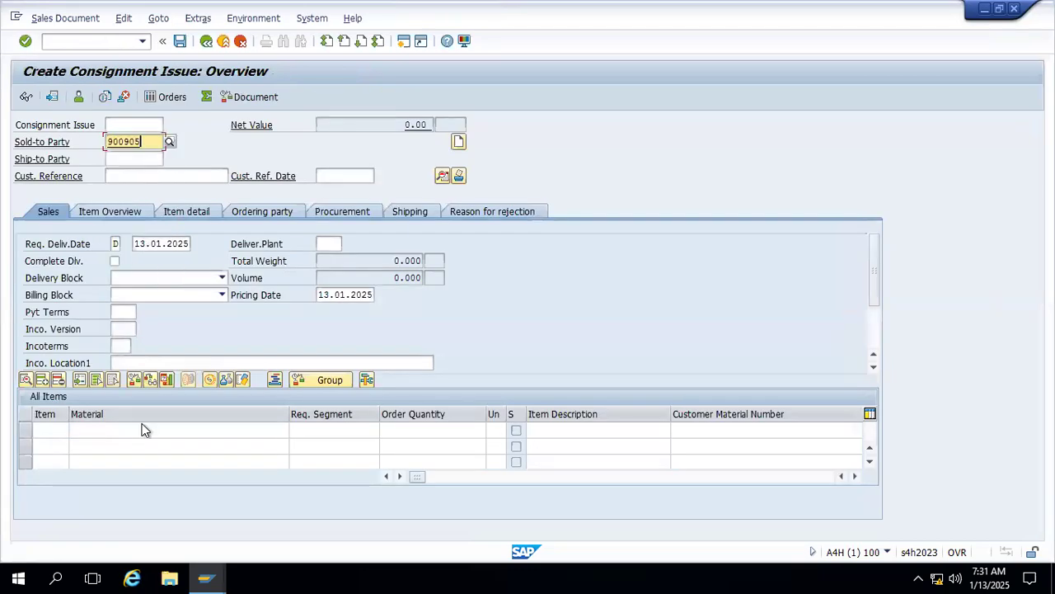
click(132, 430)
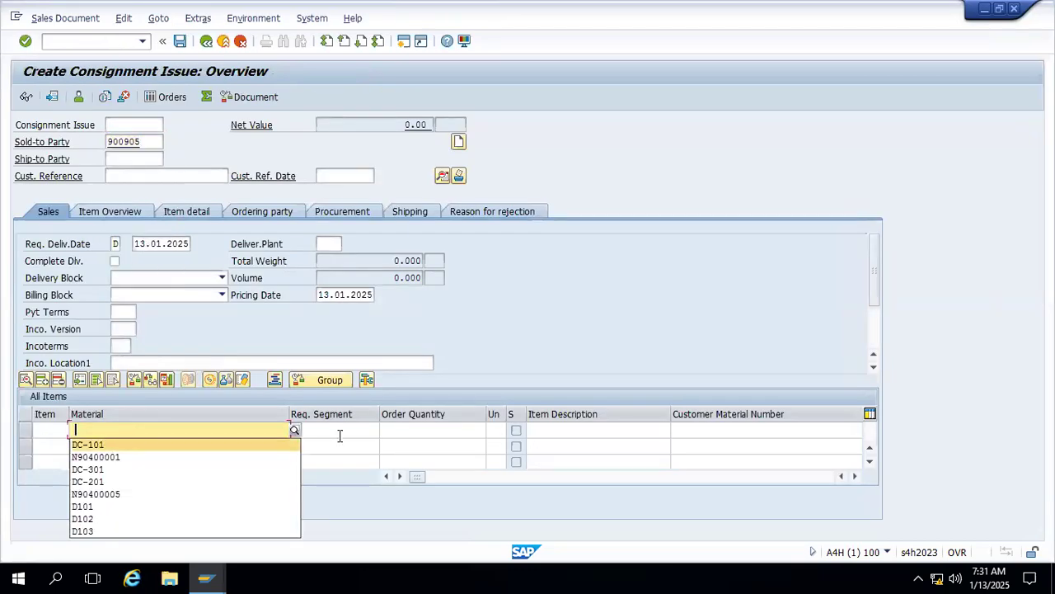
key(Return)
click(427, 429)
text(8)
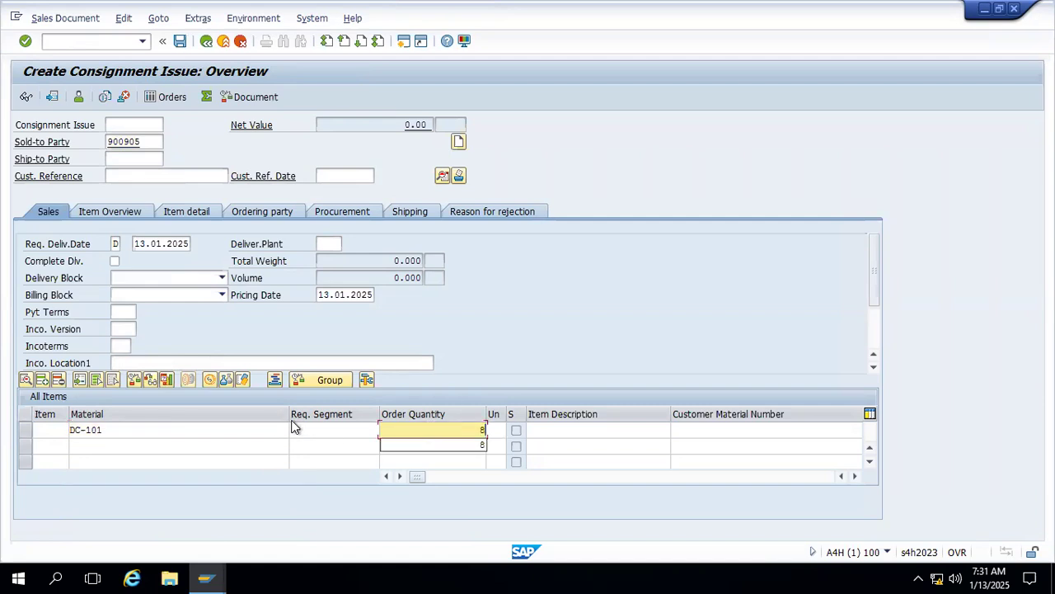
drag(285, 417, 116, 429)
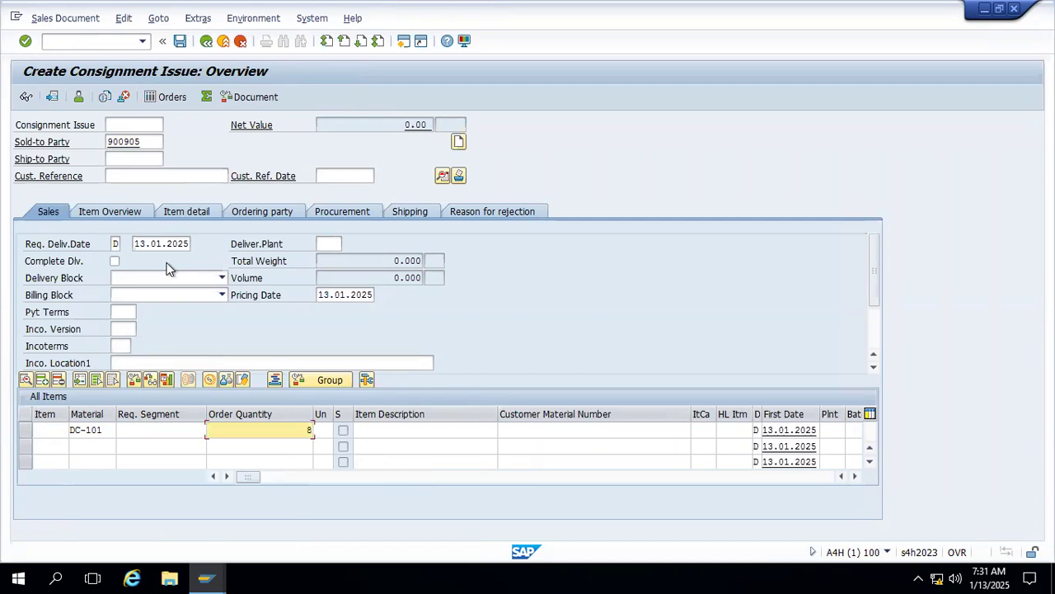
Set the customer reference to CCIS-01 with reference date 13.01.2025 and confirm the order entries
click(151, 176)
click(157, 191)
click(355, 175)
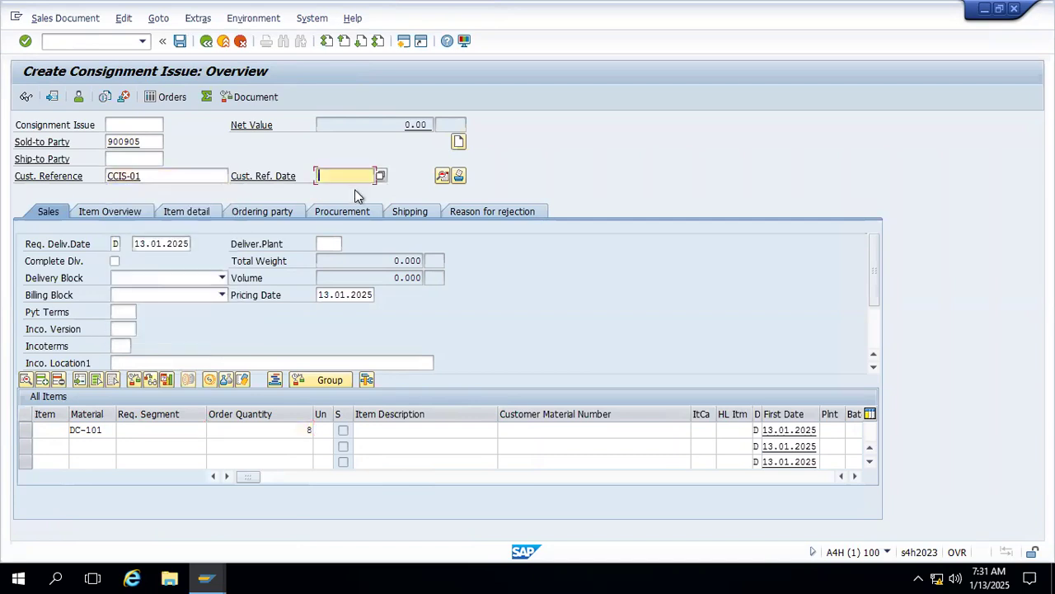
click(355, 191)
key(Return)
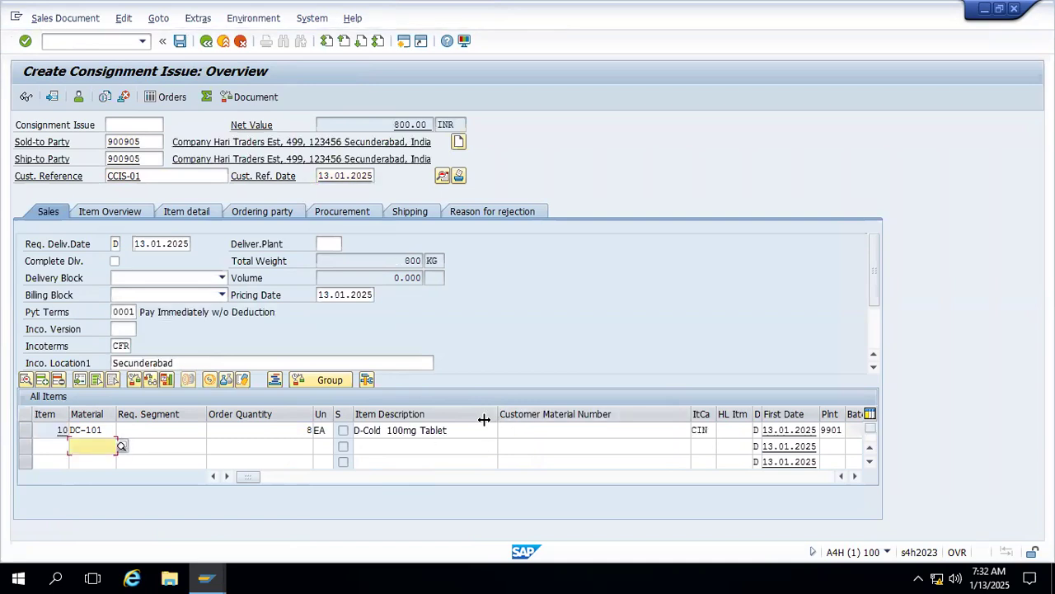
Narrow the Item Description, Customer Material Number and Req. Segment columns in the item table
drag(460, 428, 431, 417)
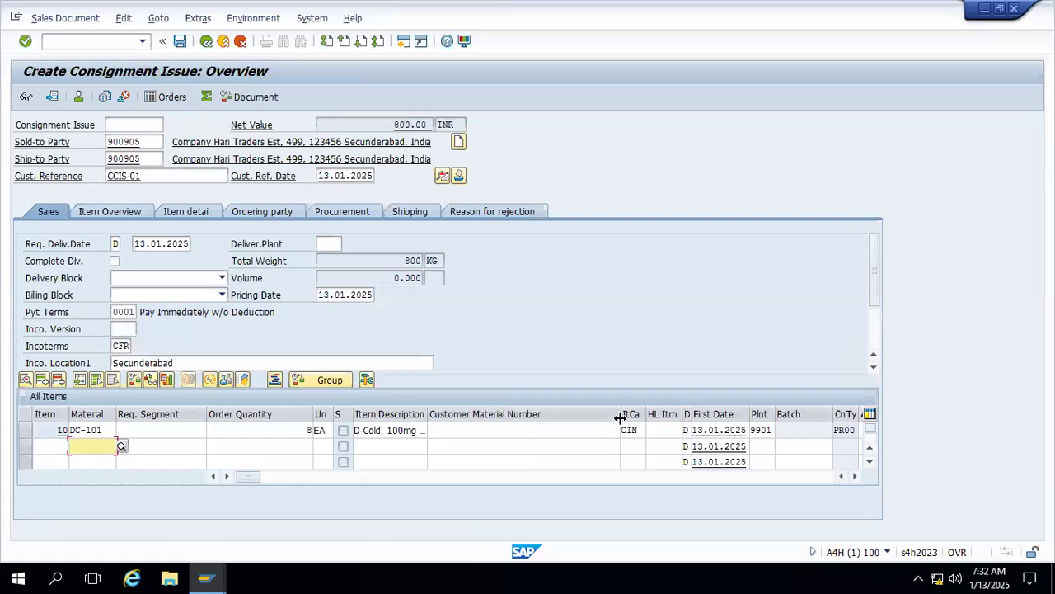
drag(614, 418, 520, 418)
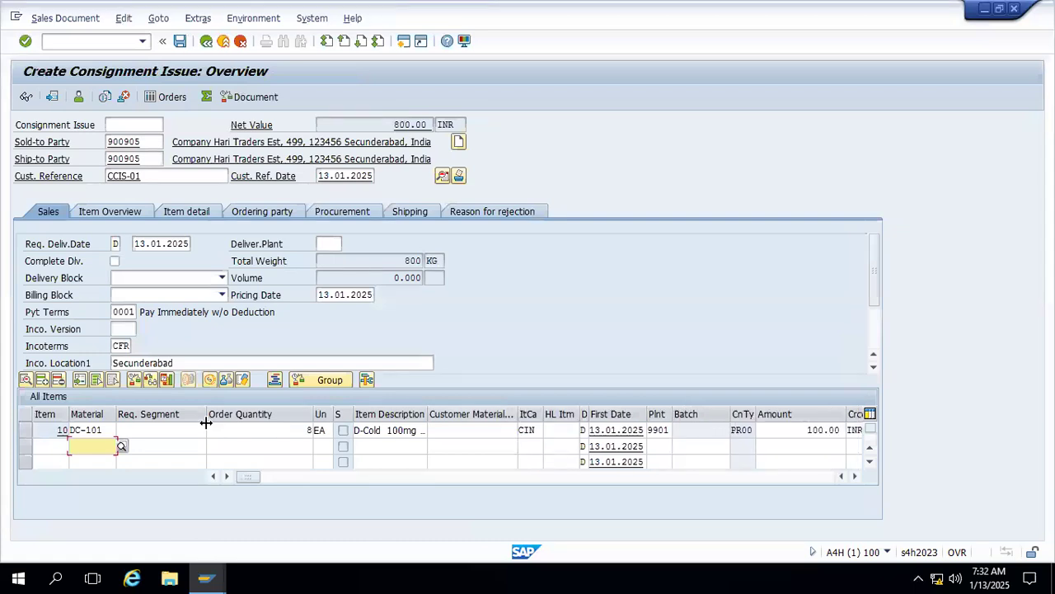
drag(182, 427, 179, 428)
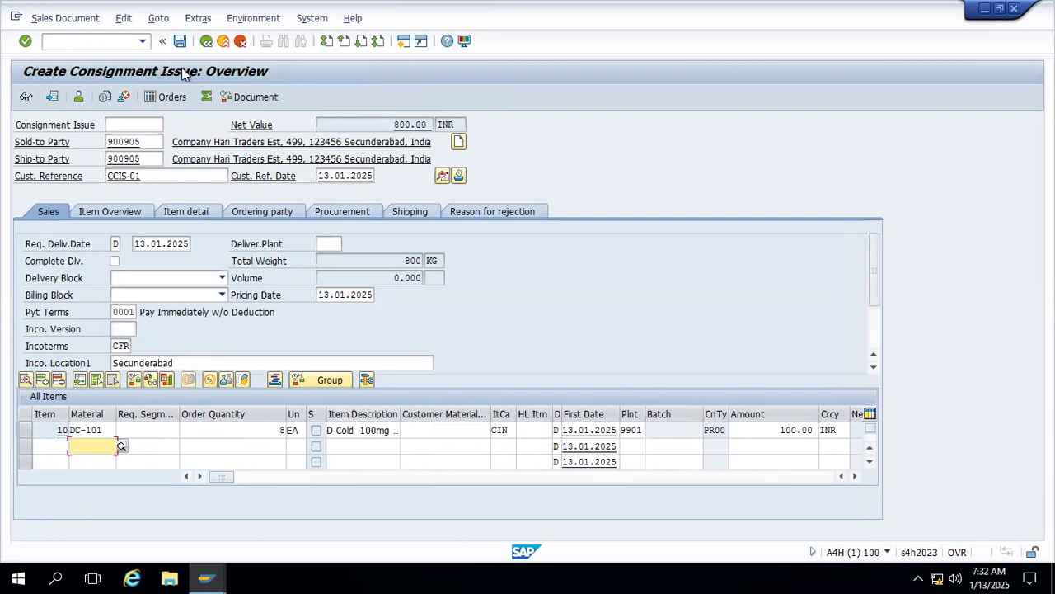
Check the consignment issue order for incomplete data and save it
click(123, 20)
click(186, 210)
key(ctrl+s)
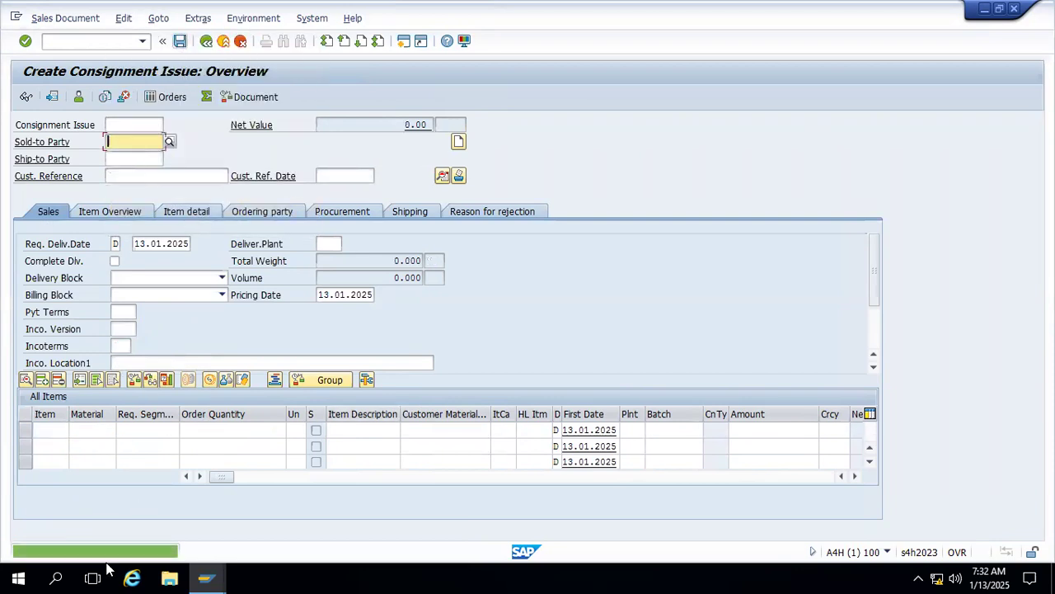
Try to create the outbound delivery for the saved consignment issue order, and return from the log
click(68, 20)
click(83, 157)
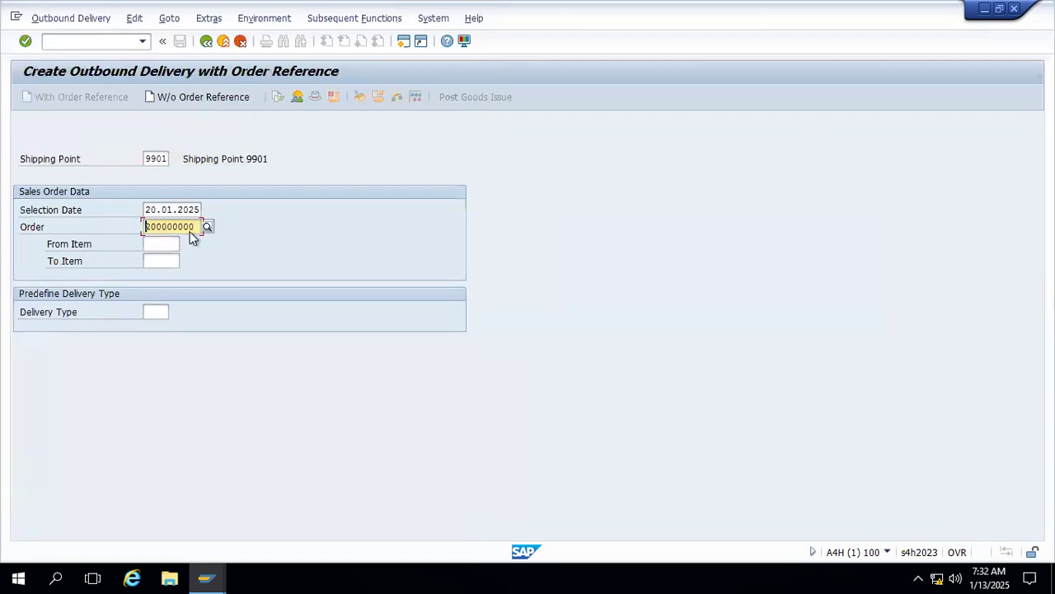
key(Return)
click(206, 42)
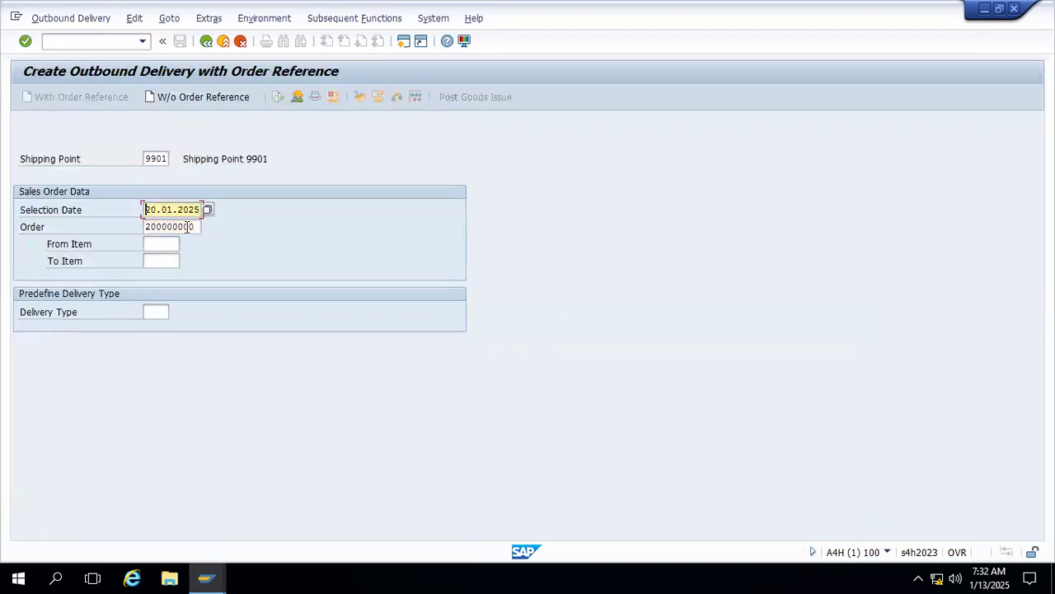
Re-enter the delivery selection date as 20.01.2025, retry the outbound delivery for the order, and return from the log
key(Delete)
key(Delete)
key(Delete)
key(Delete)
click(207, 208)
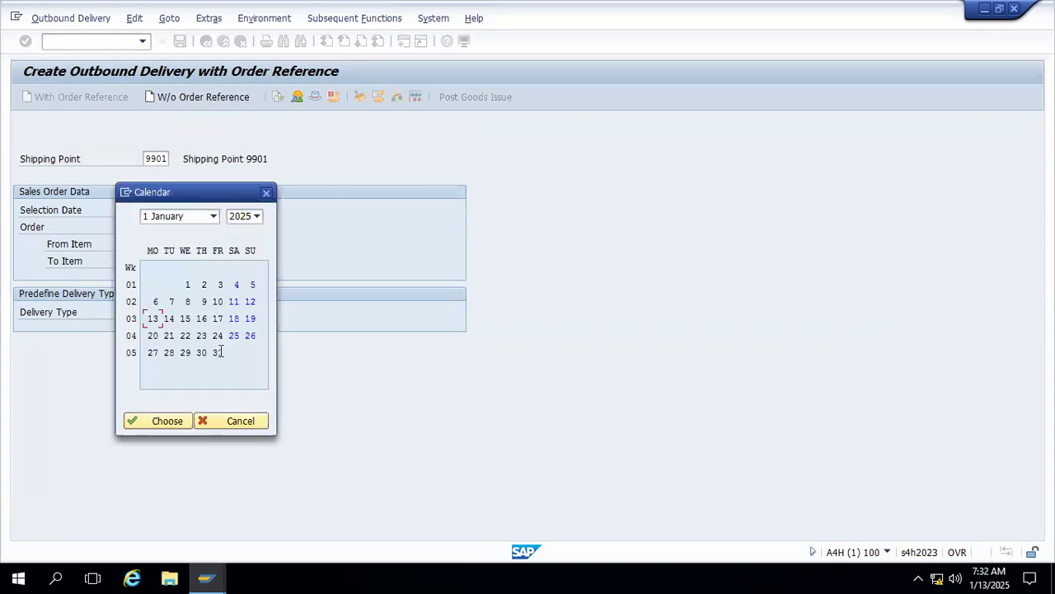
double_click(152, 335)
key(Return)
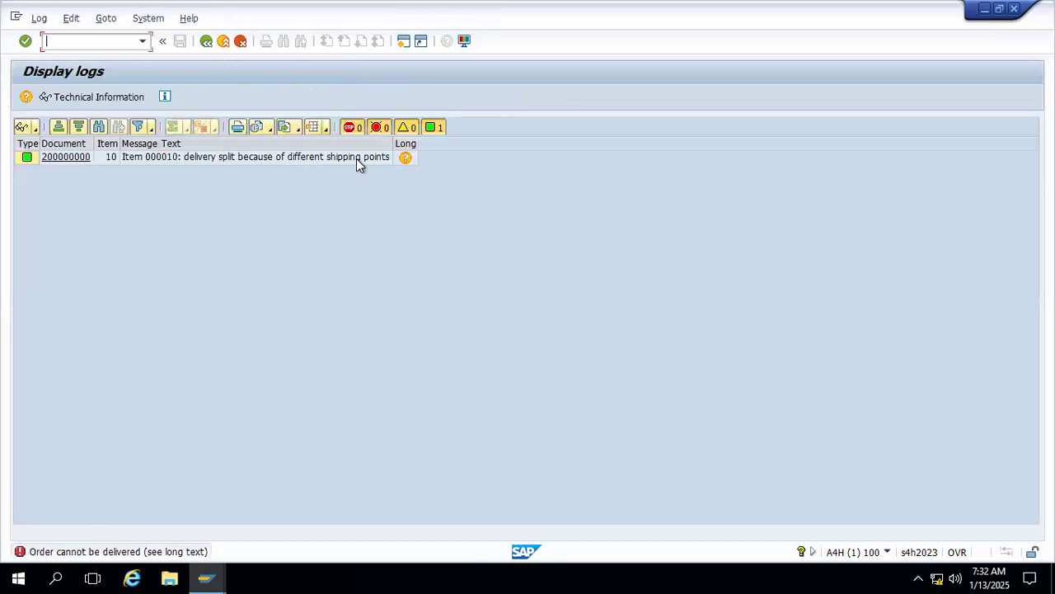
click(206, 41)
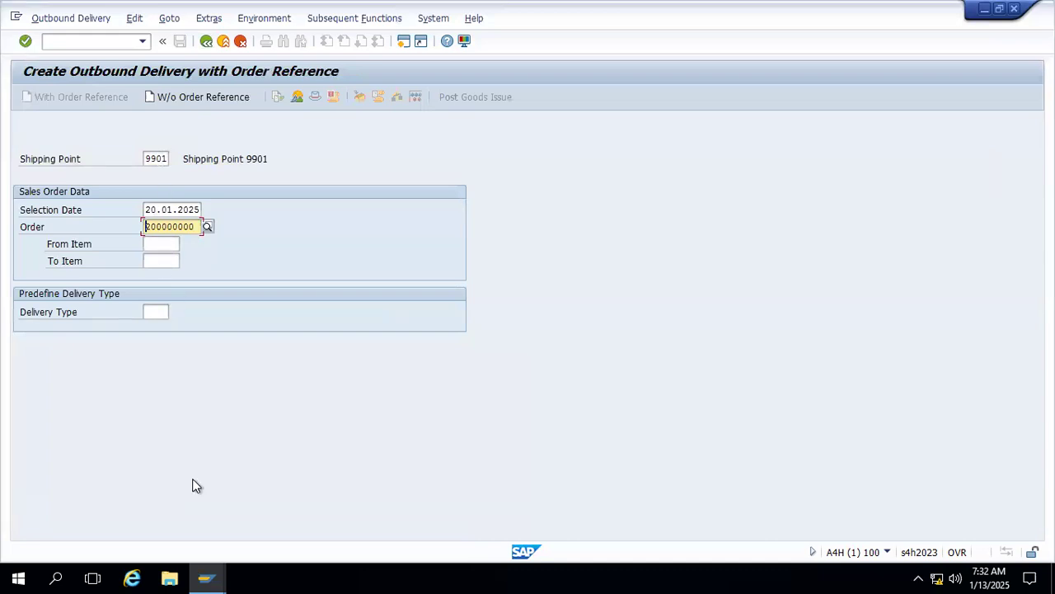
Display the consignment issue order with VA03 and check the shipping point in the DC-101 item's shipping data
click(210, 572)
click(151, 481)
click(106, 38)
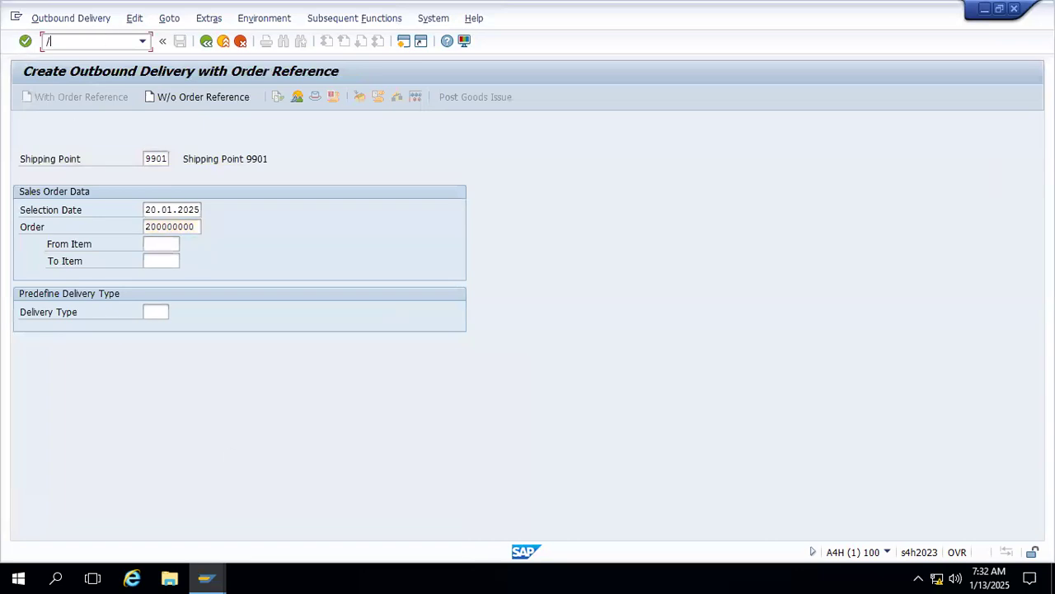
text(/nva03)
key(Return)
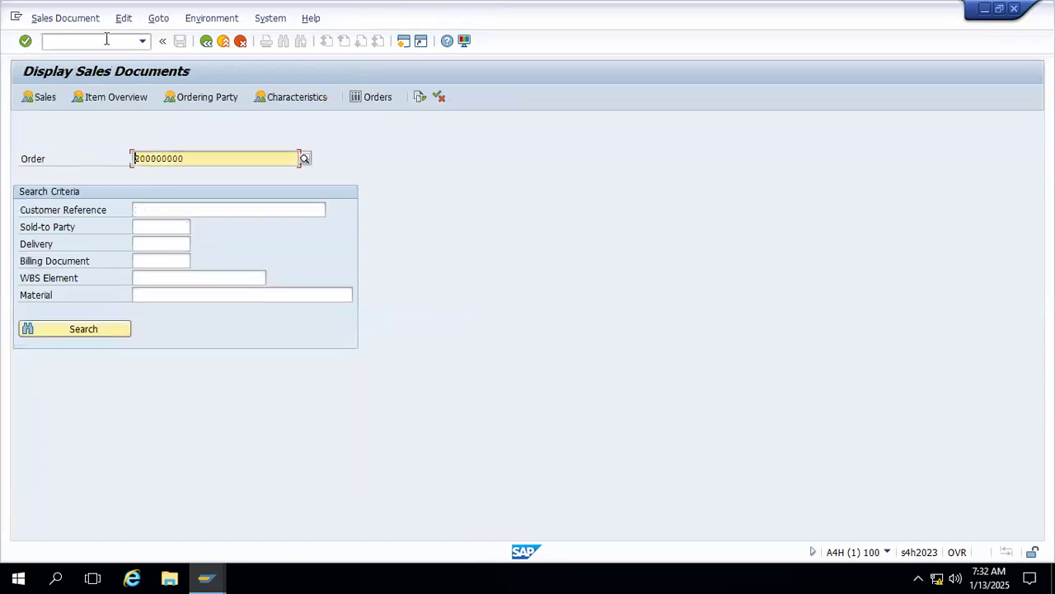
key(Return)
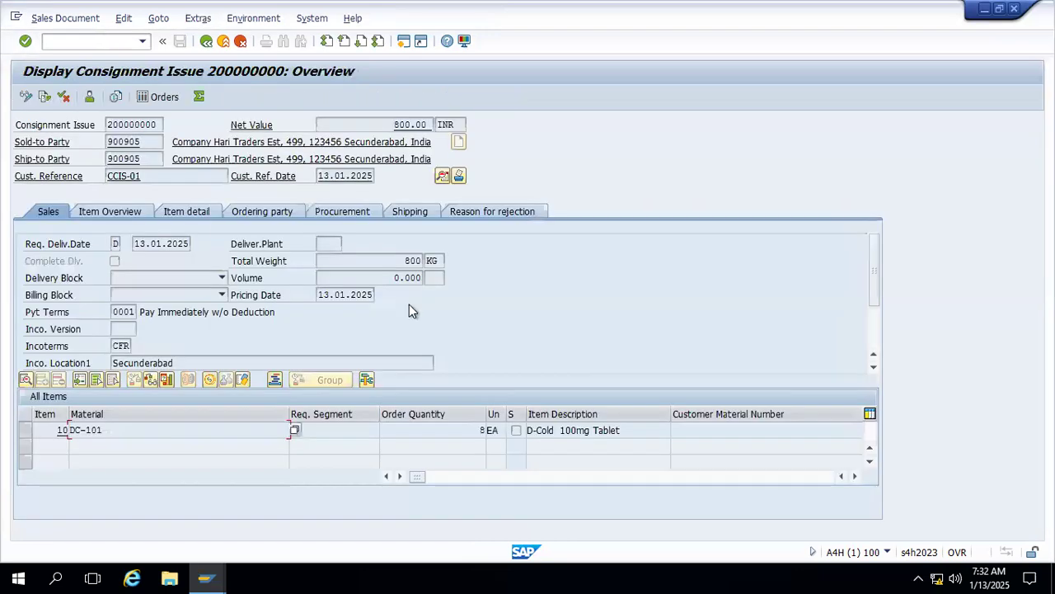
double_click(122, 429)
click(157, 194)
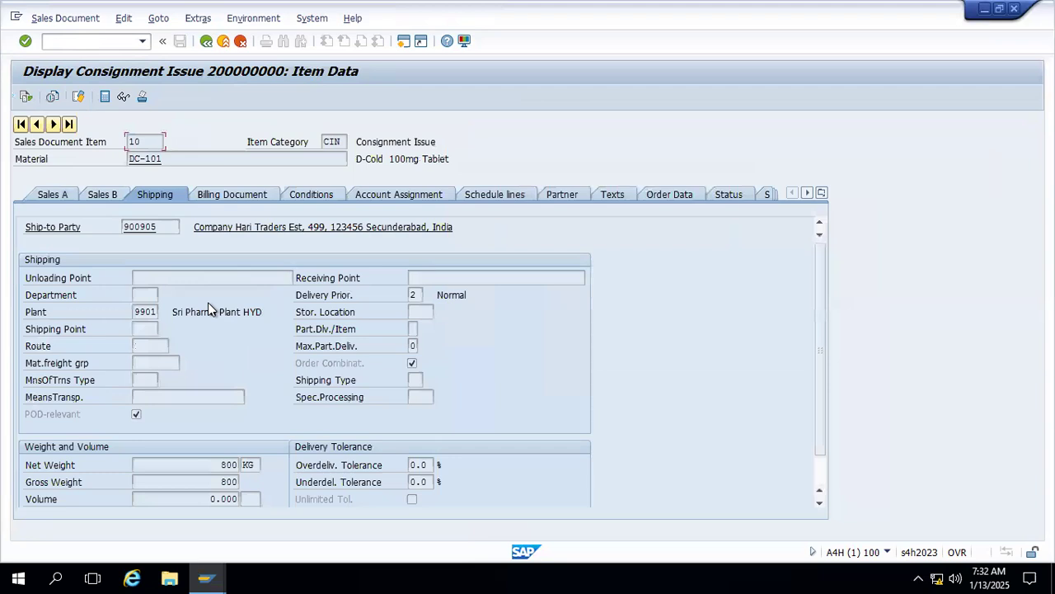
click(145, 331)
Open the order in change mode with VA02 and inspect the DC-101 item's shipping point and storage location fields
click(103, 42)
text(/nva02)
key(Return)
key(Return)
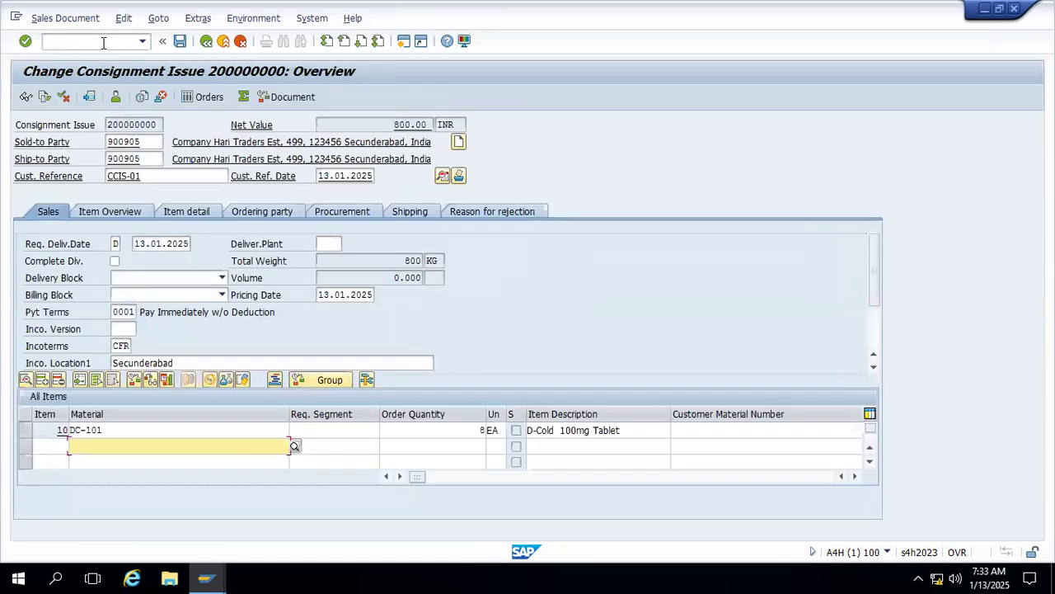
double_click(126, 430)
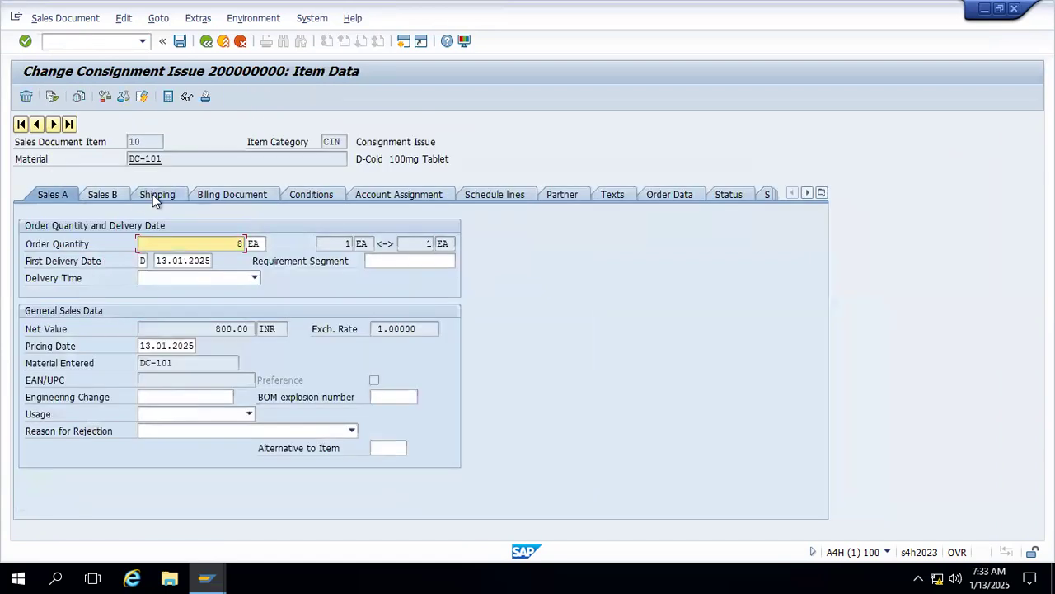
click(156, 196)
click(155, 329)
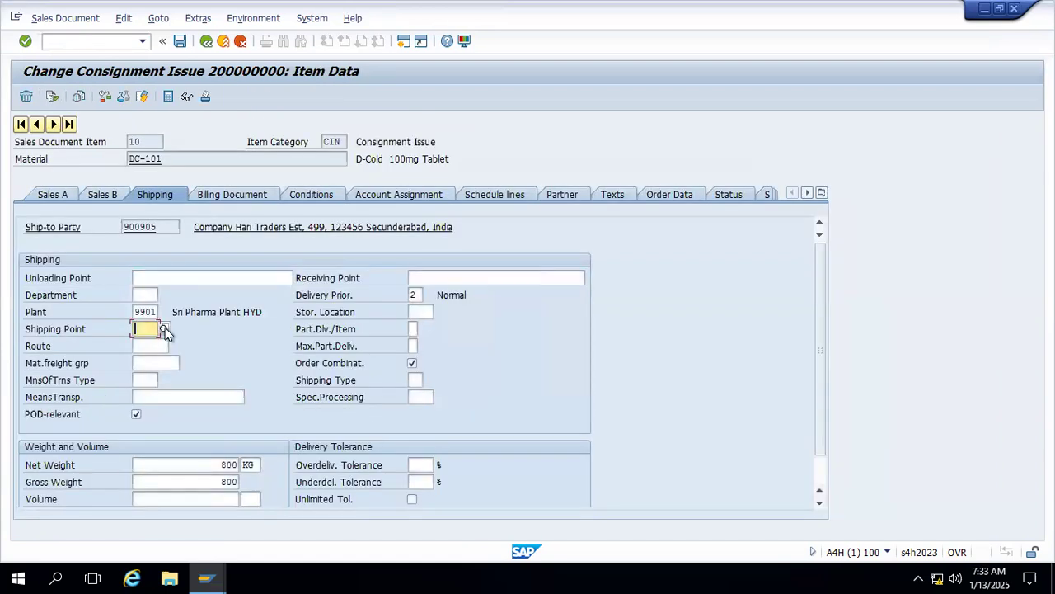
click(421, 313)
Return to outbound delivery creation and try again to deliver the consignment issue order
click(121, 40)
key(Return)
key(Return)
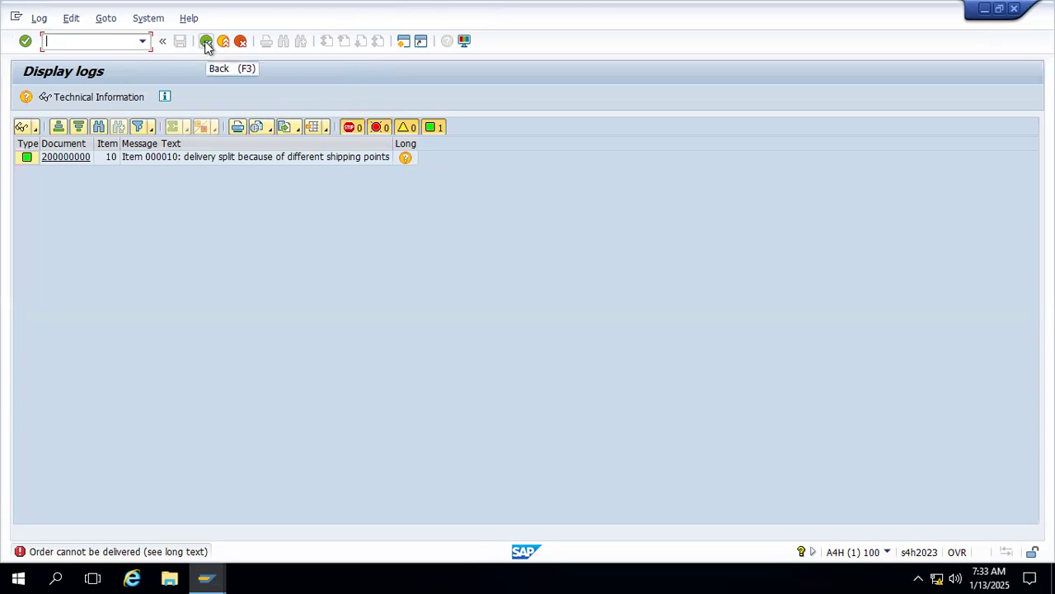
Read the long text of the delivery log message about different shipping points, and go back to delivery creation
click(405, 157)
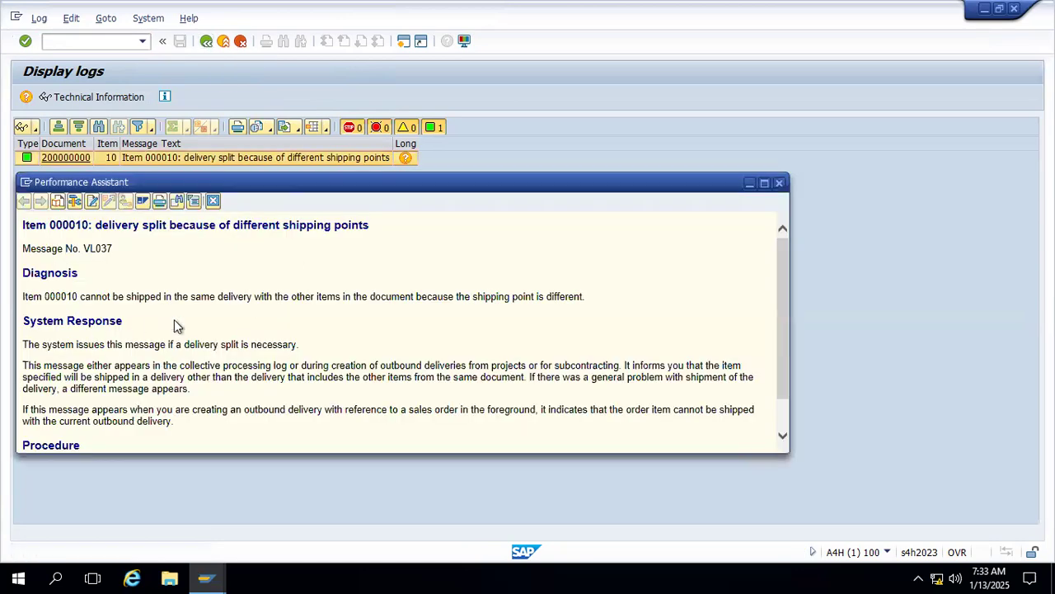
scroll(177, 317, down, 1)
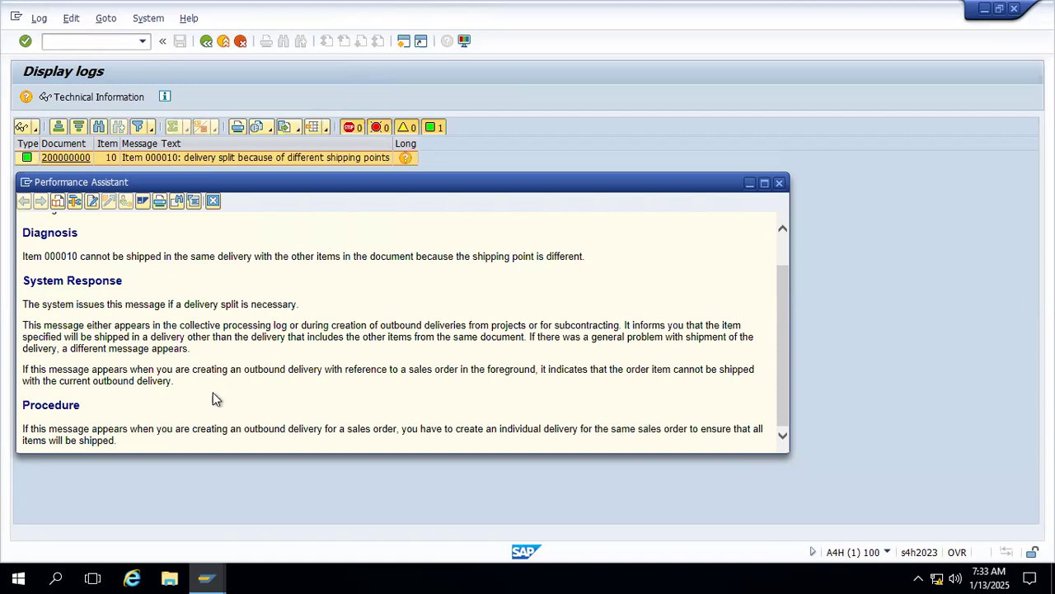
scroll(200, 369, up, 1)
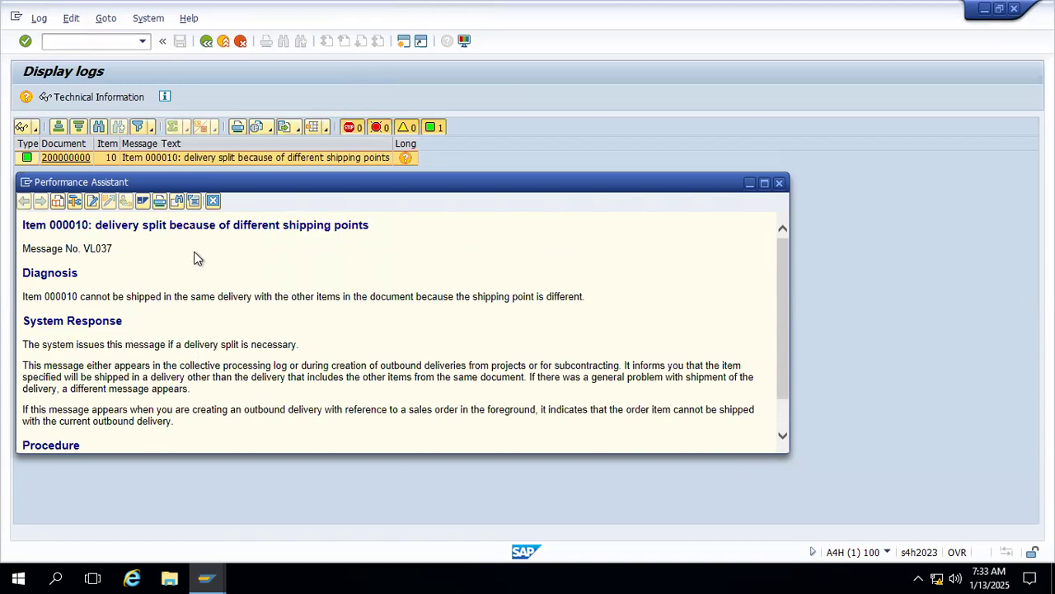
click(212, 200)
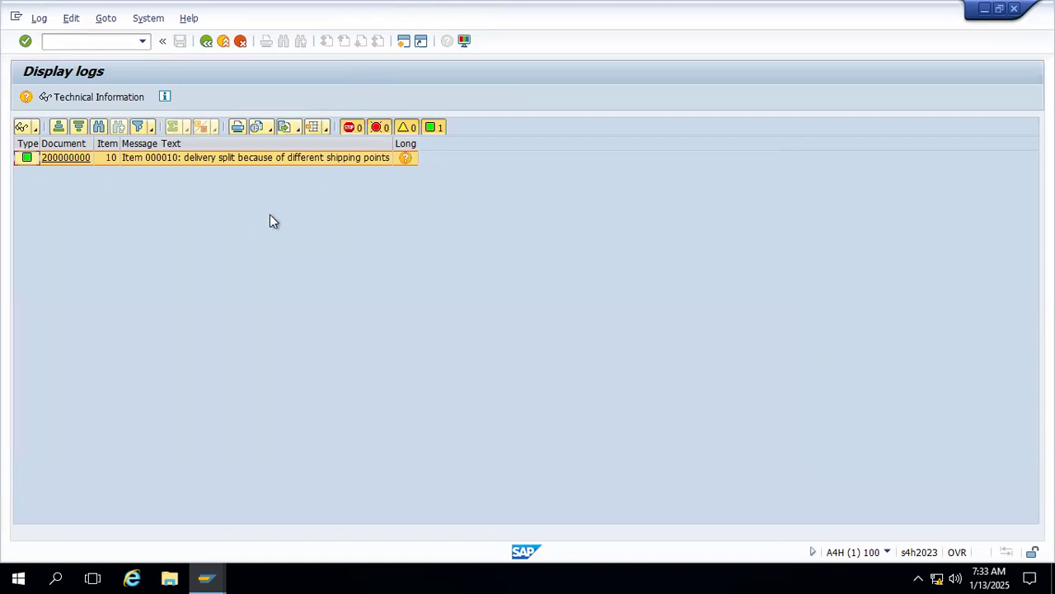
click(207, 45)
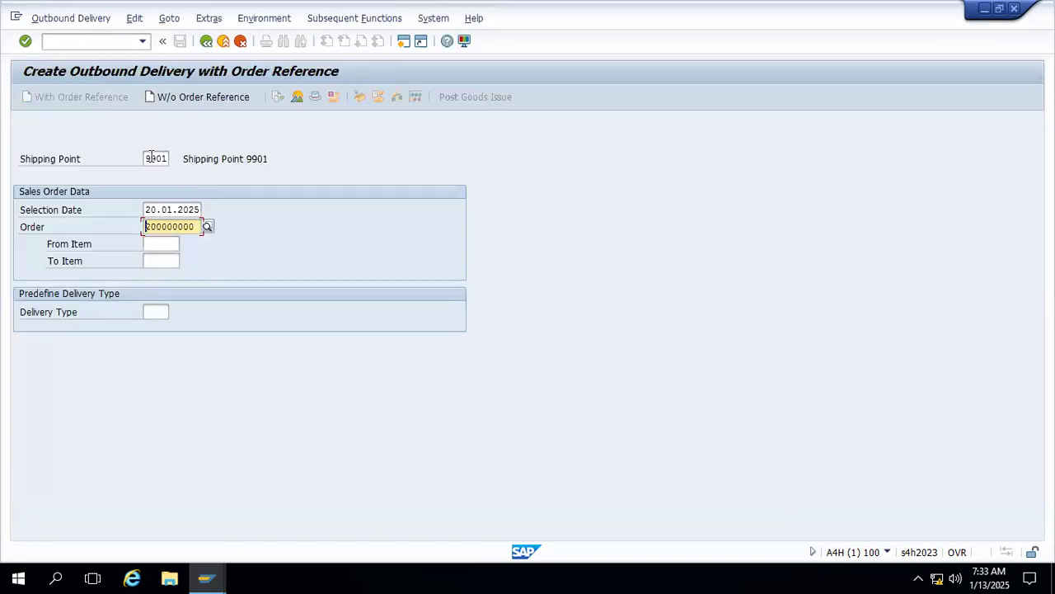
Switch to the stock overview session and check the stock of material DC-101 in plant 9901
click(208, 575)
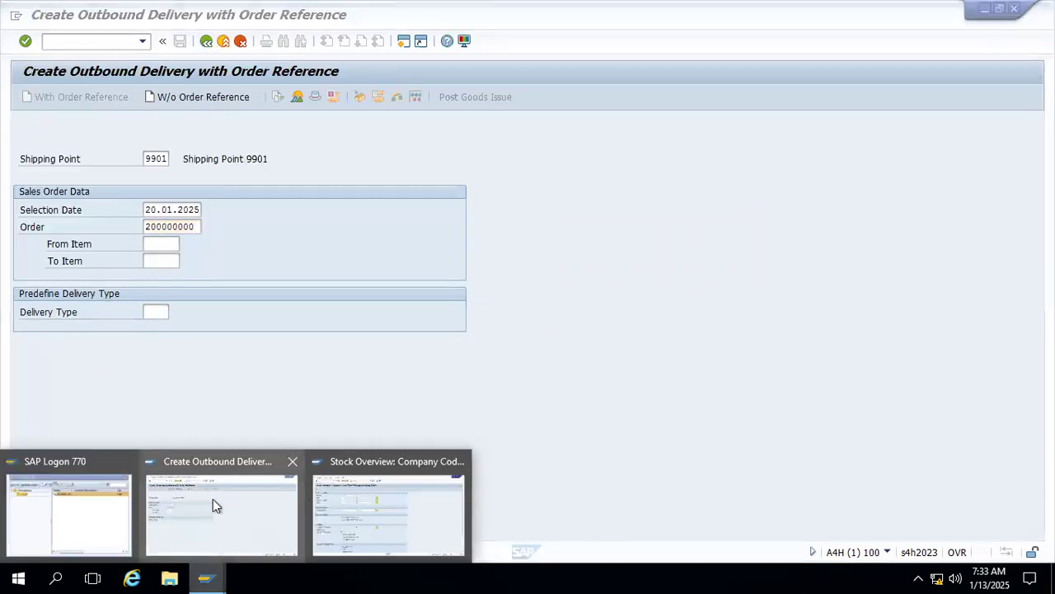
mouse_move(369, 486)
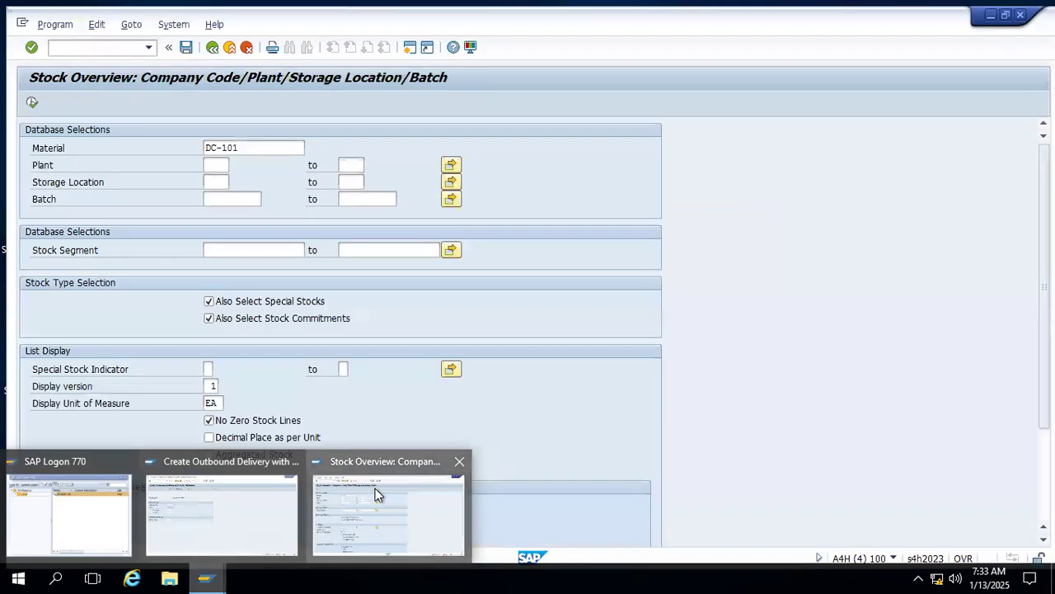
click(380, 503)
click(214, 158)
text(99)
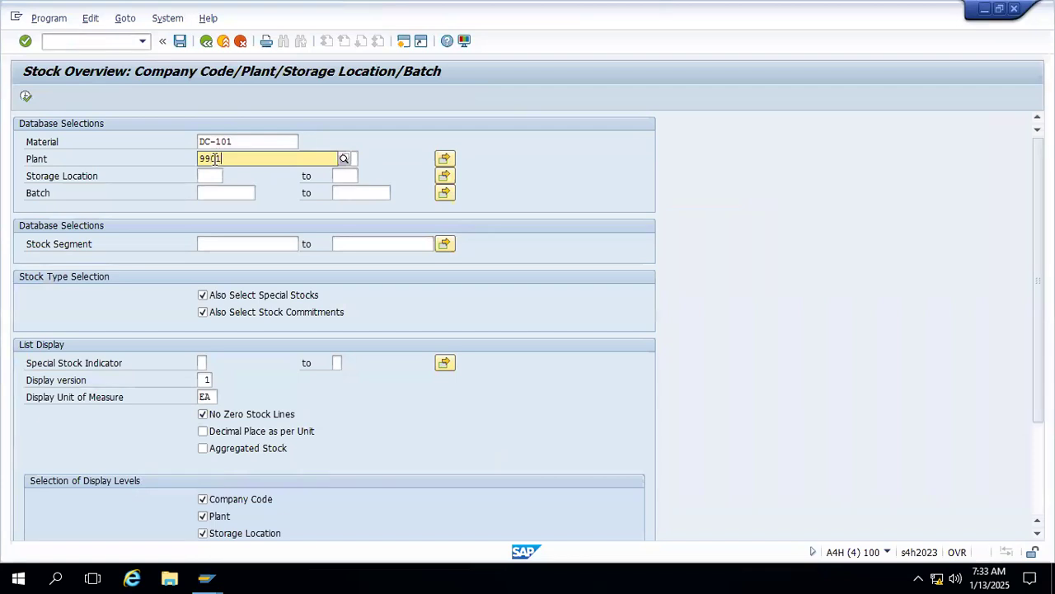
text(01)
key(Return)
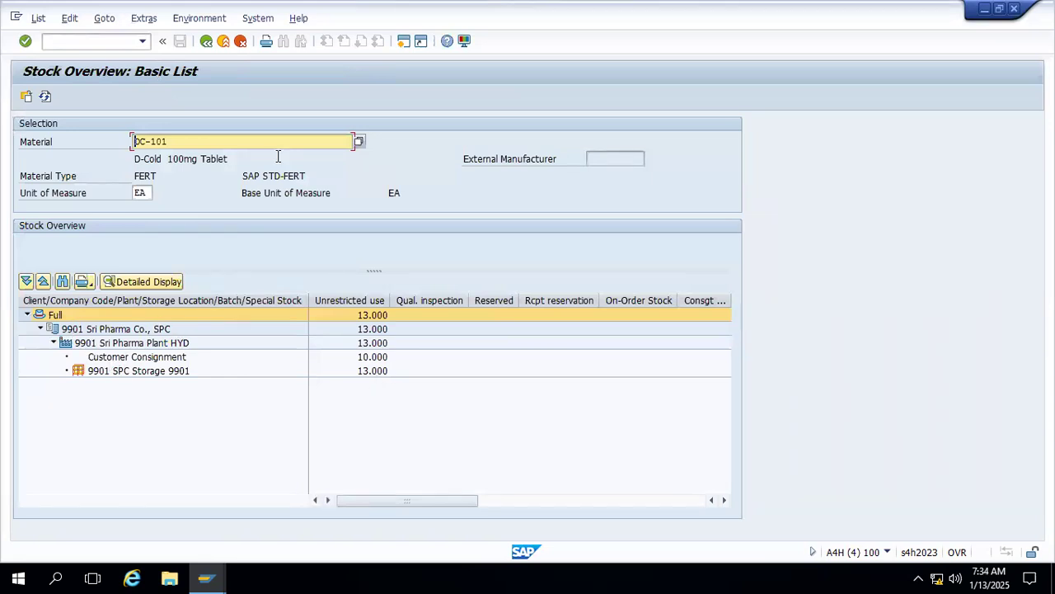
click(984, 9)
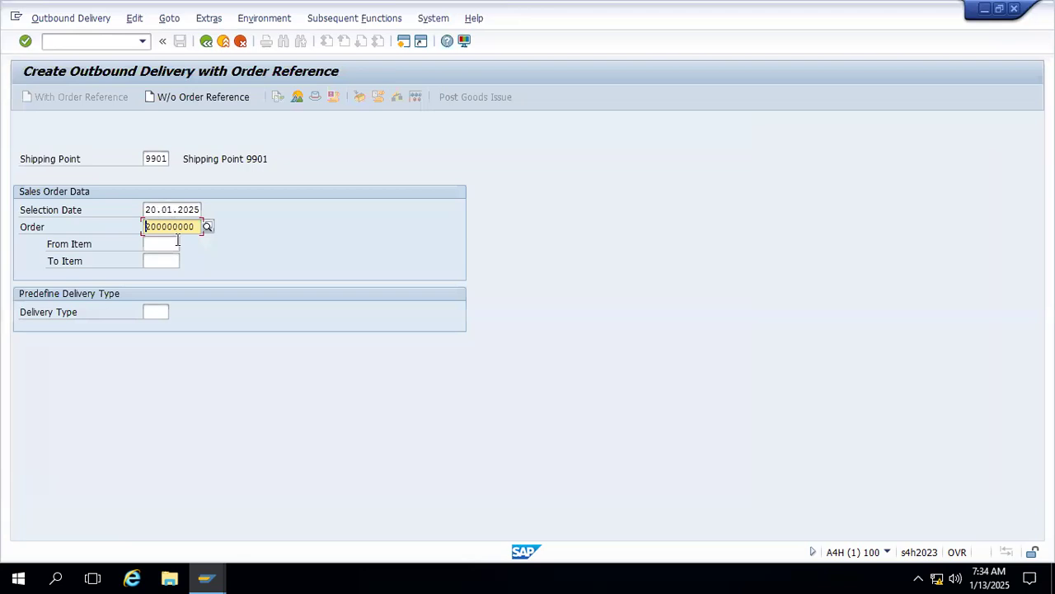
click(161, 311)
click(174, 314)
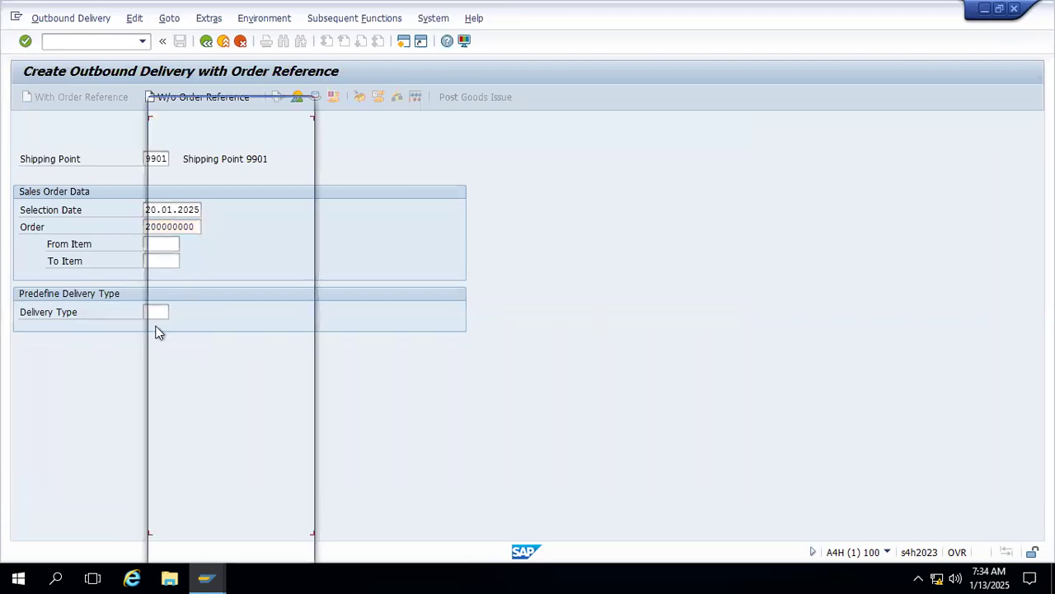
click(307, 106)
Open the details of sales document type CCIS in VOV8 and review its delivery type and shipping conditions
click(93, 42)
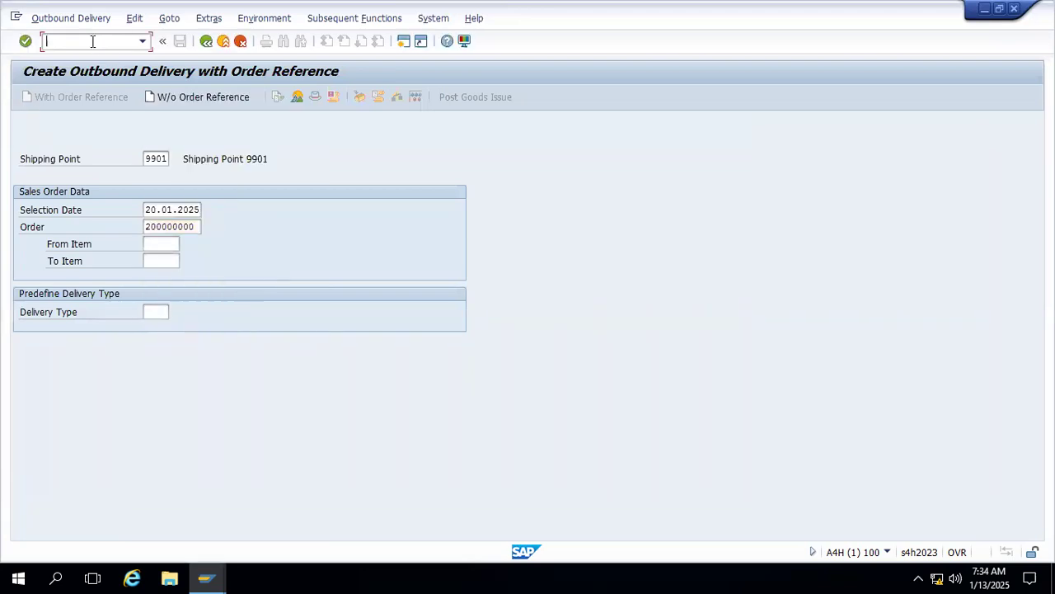
text(/nvov8)
key(Return)
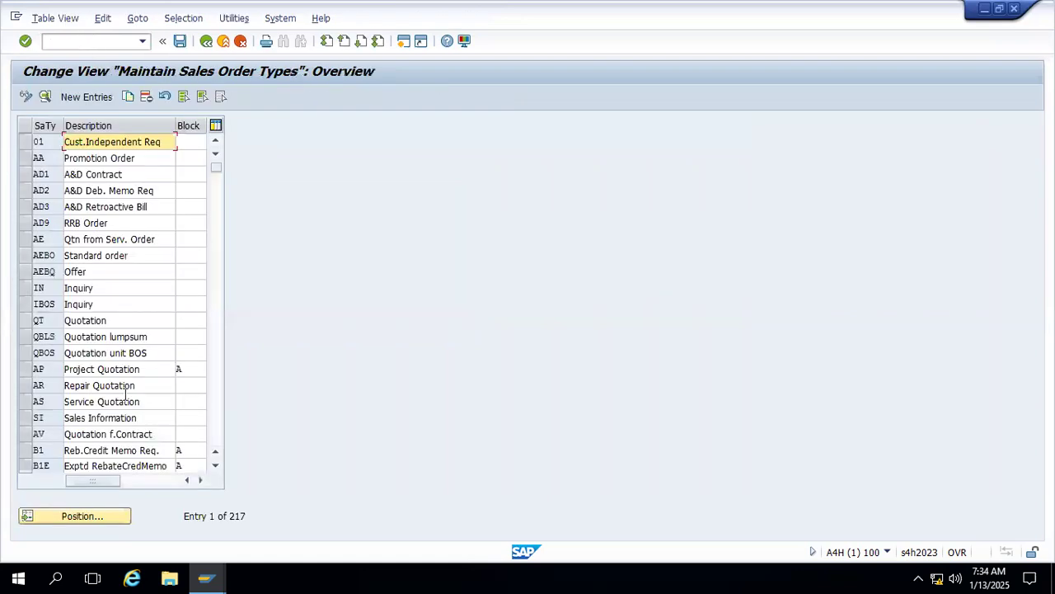
click(112, 518)
text(ccis)
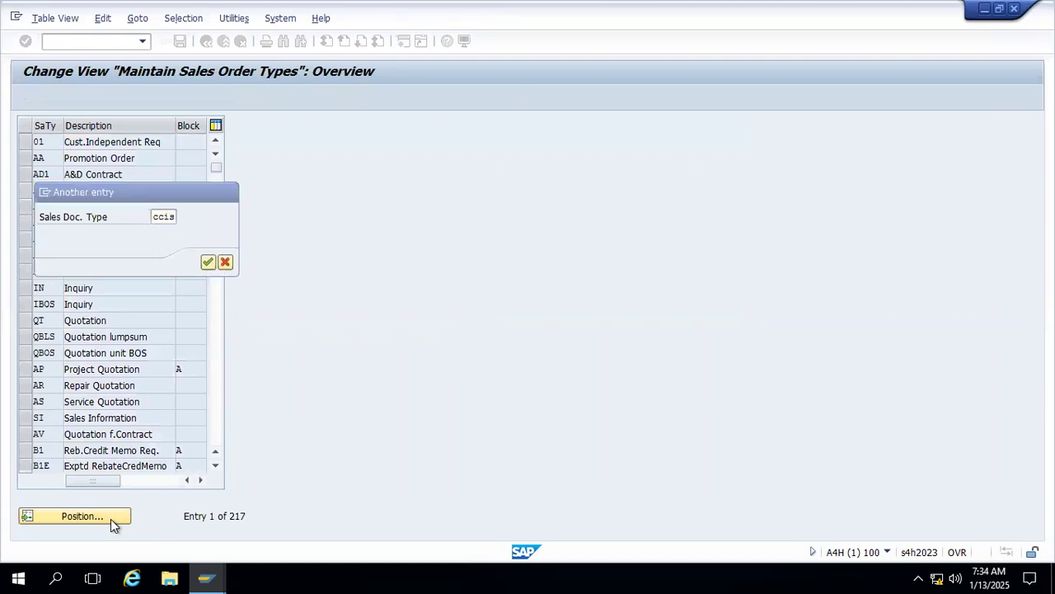
key(Return)
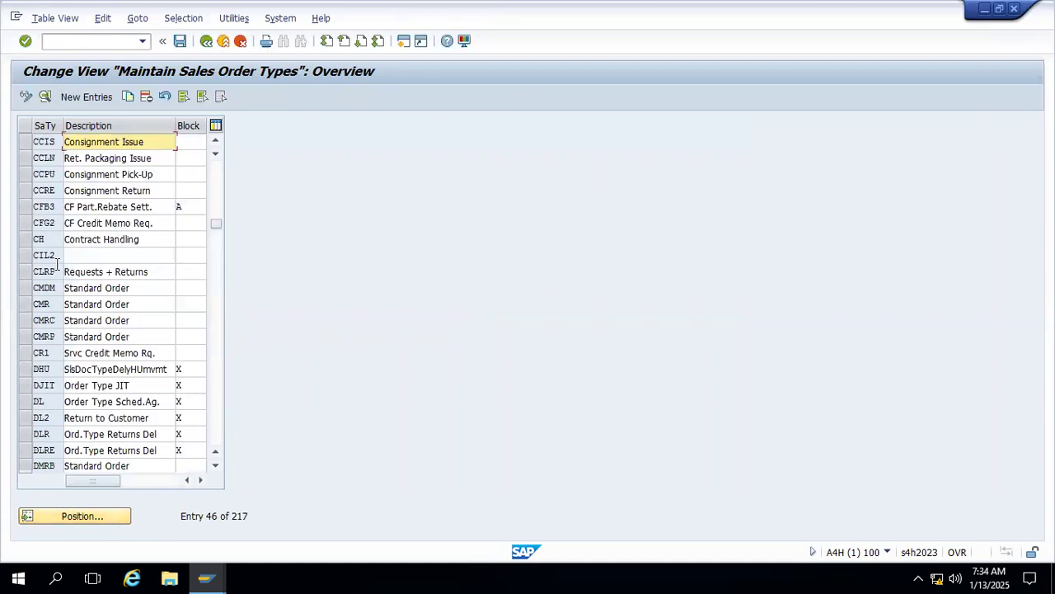
double_click(53, 145)
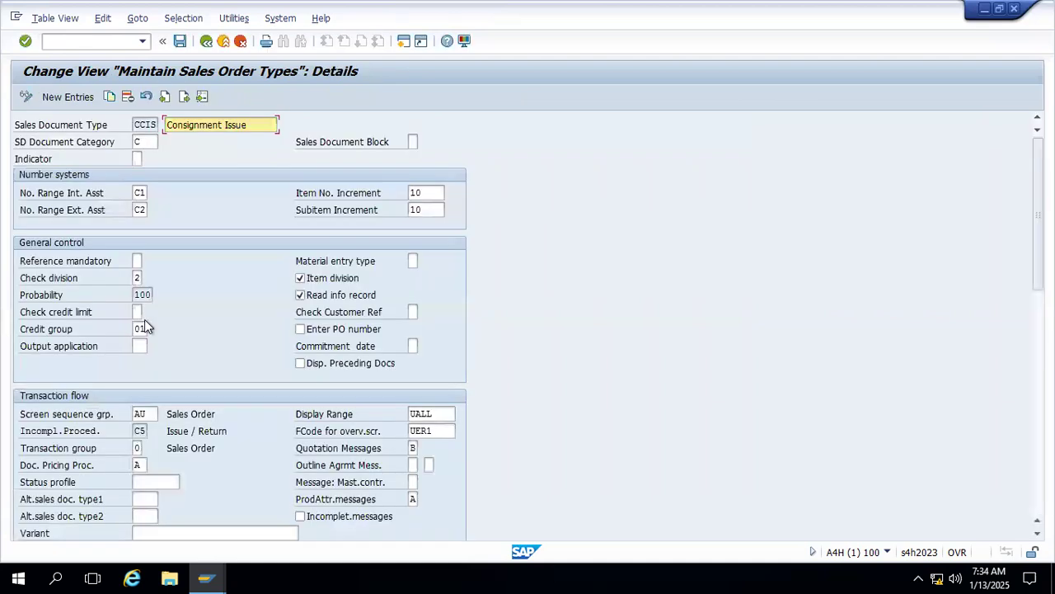
scroll(161, 355, down, 5)
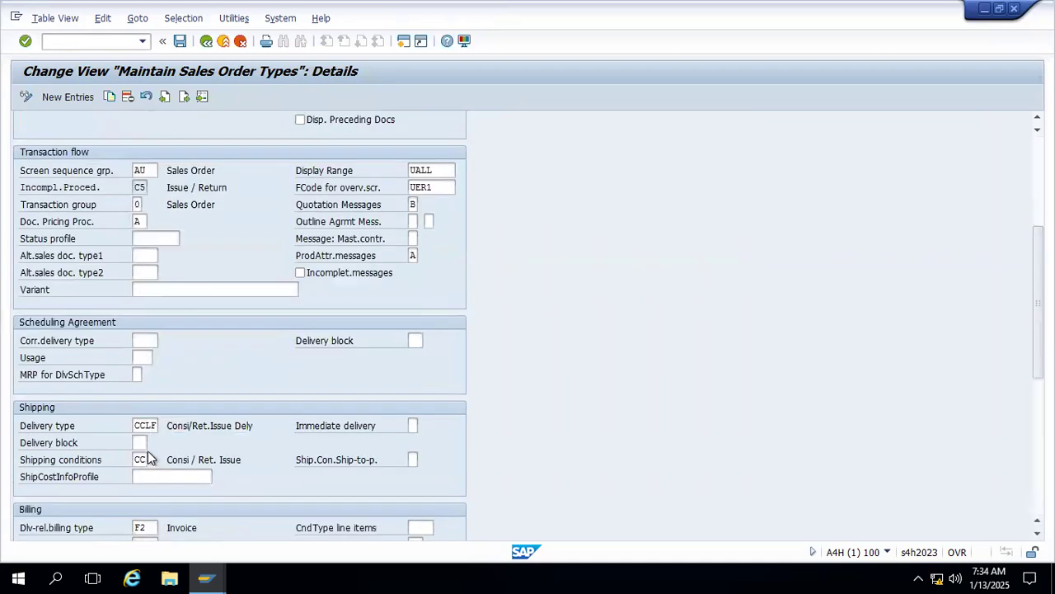
scroll(147, 454, down, 1)
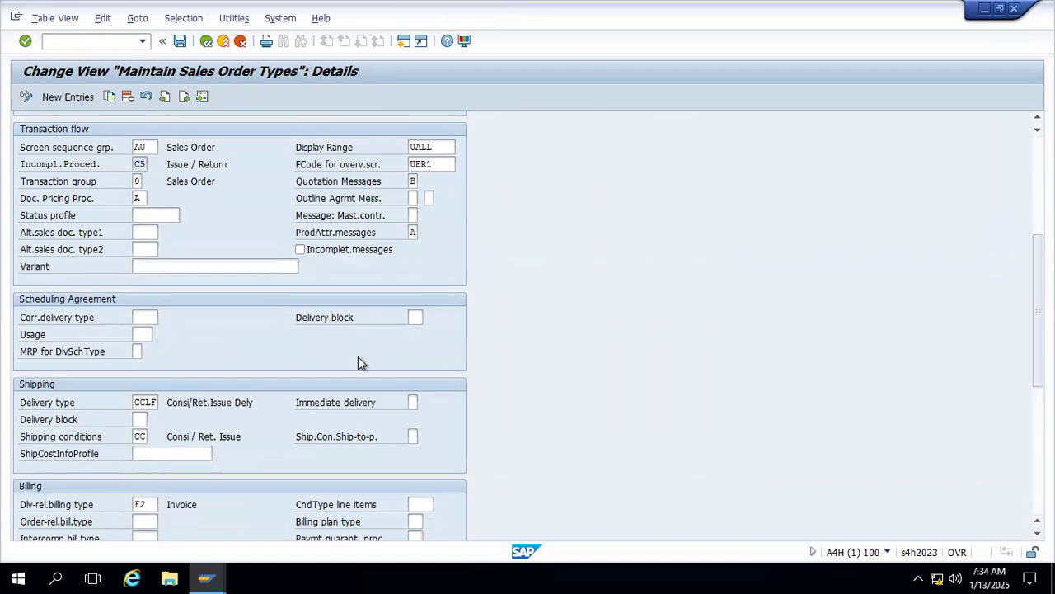
Open shipping point determination (OVL2) in a new session
click(405, 42)
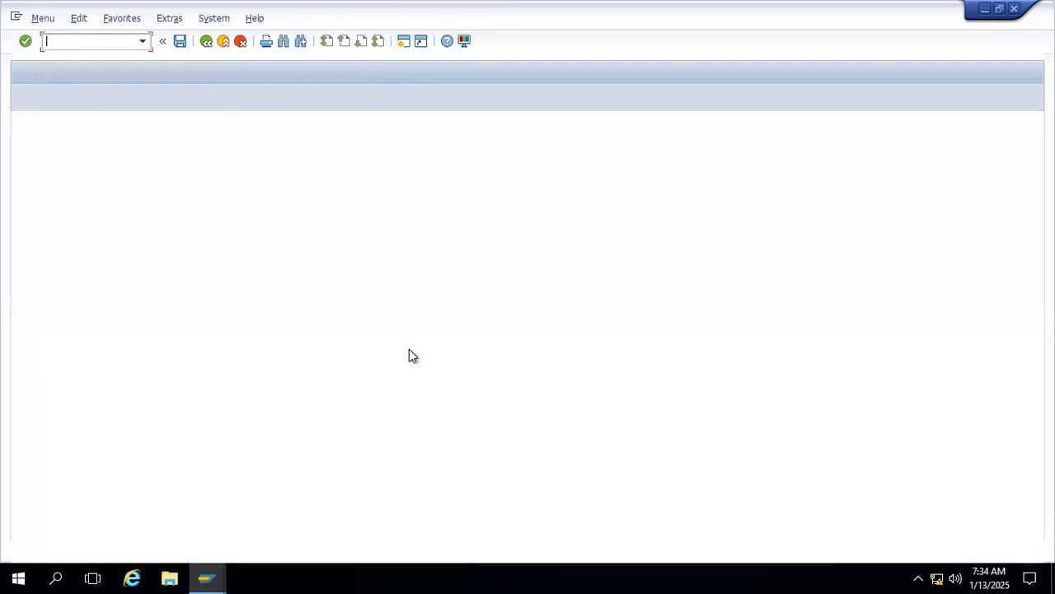
text(OVL2)
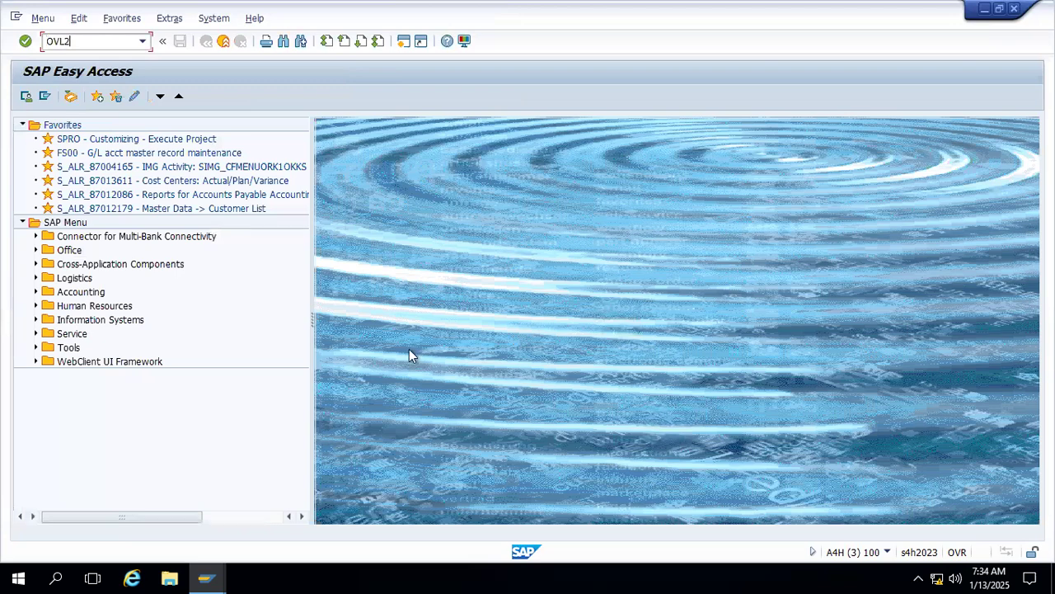
key(Return)
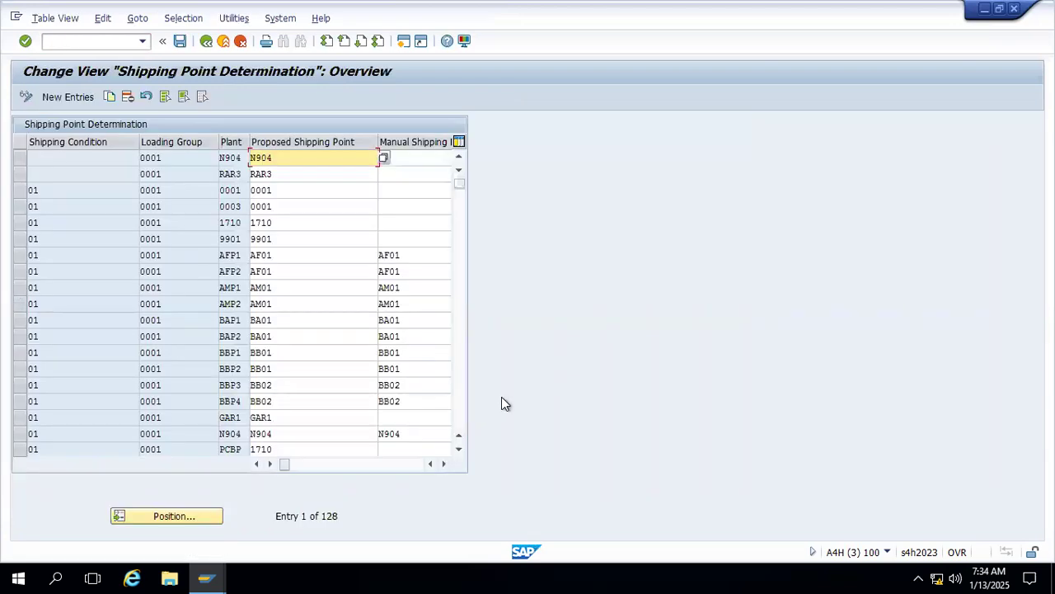
Add and save a shipping point determination entry for shipping condition CC, loading group 0001, plant 9901 and proposed shipping point 9901
click(64, 97)
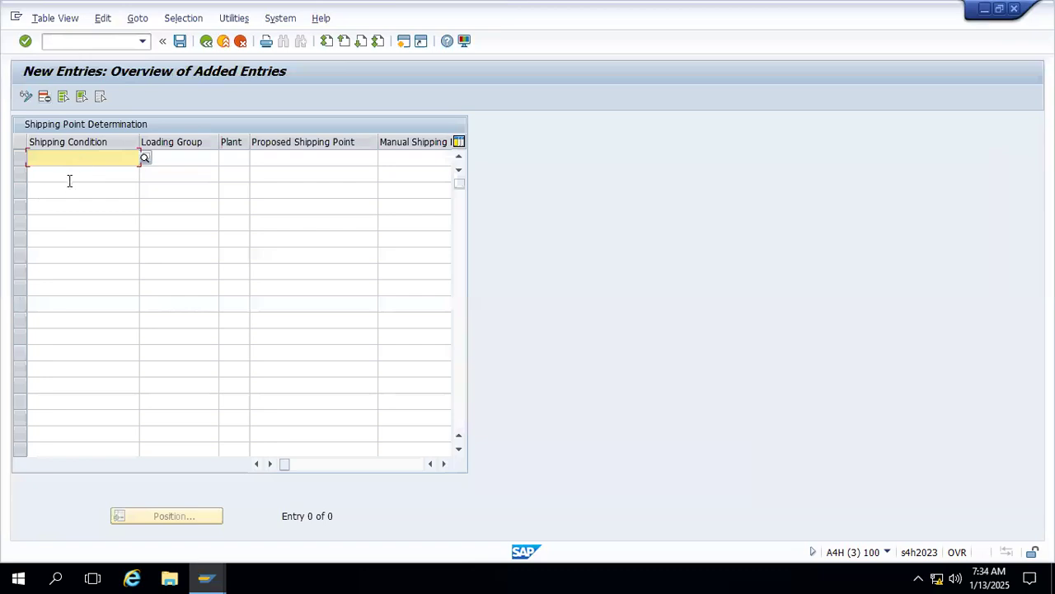
text(cc)
key(Tab)
text(0001)
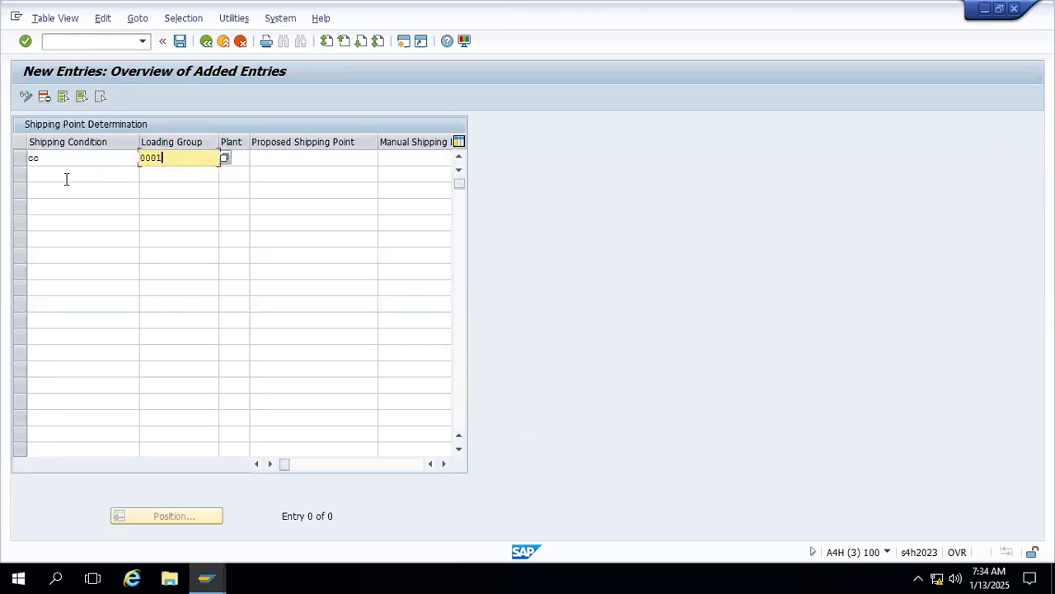
key(Tab)
text(9901)
key(Tab)
text(9901)
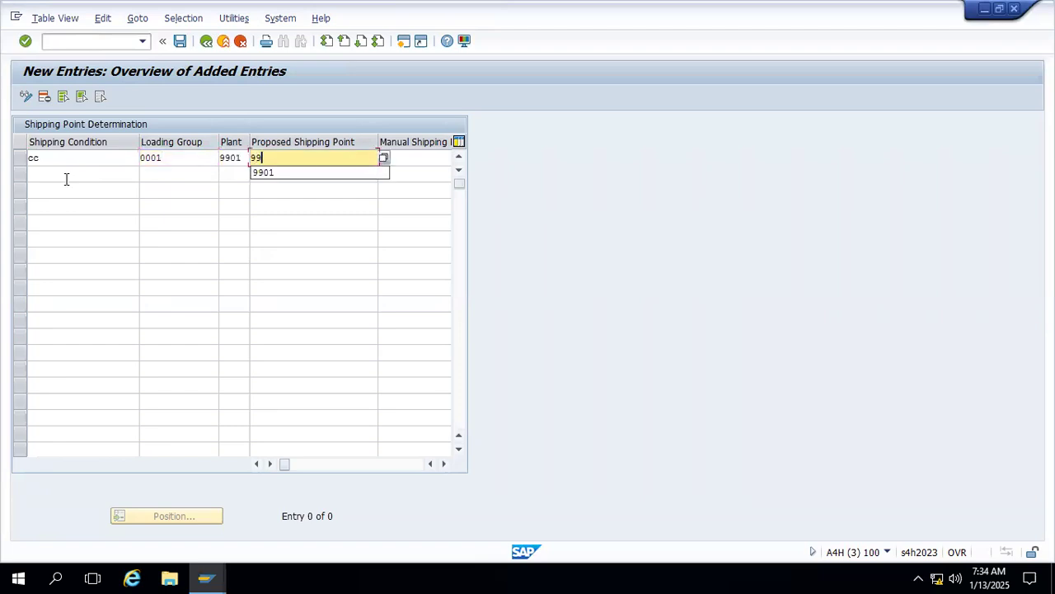
key(Return)
click(180, 41)
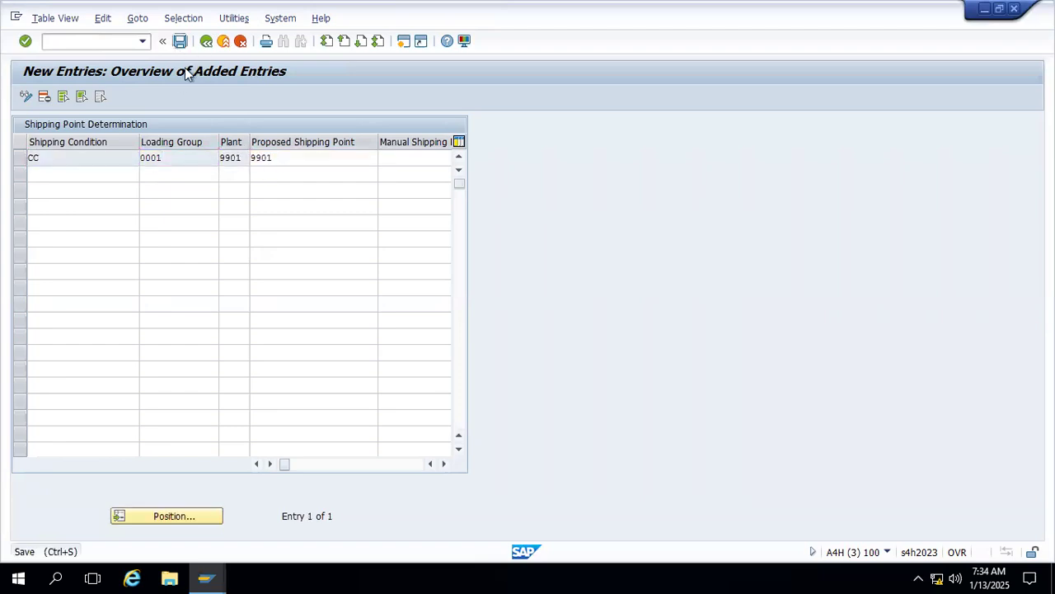
click(228, 262)
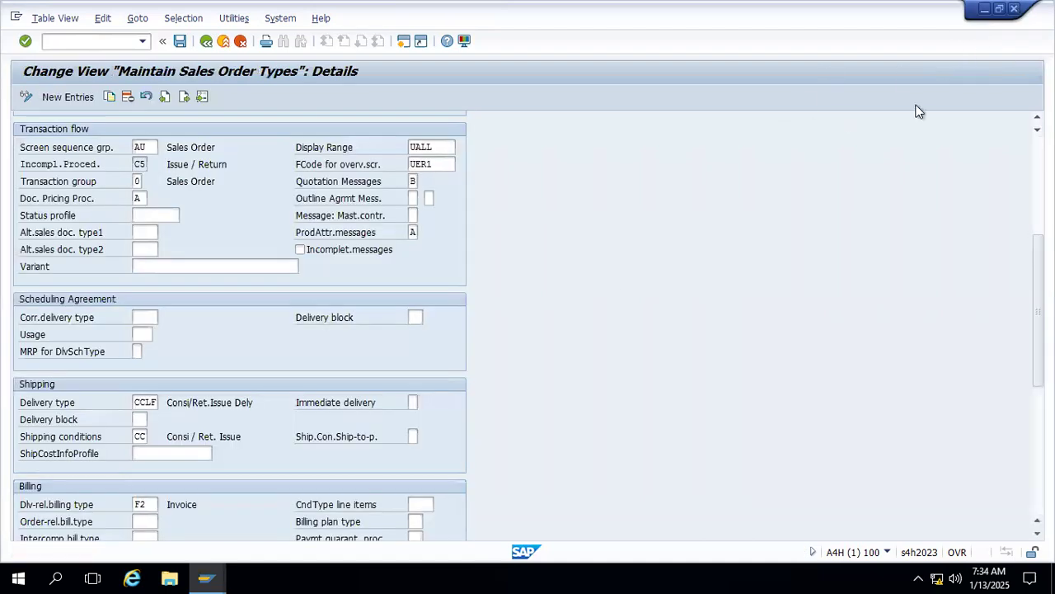
Review the shipping and billing settings of sales document type CCIS, close that session and switch to the DC-101 stock overview
scroll(257, 362, down, 1)
scroll(257, 363, down, 3)
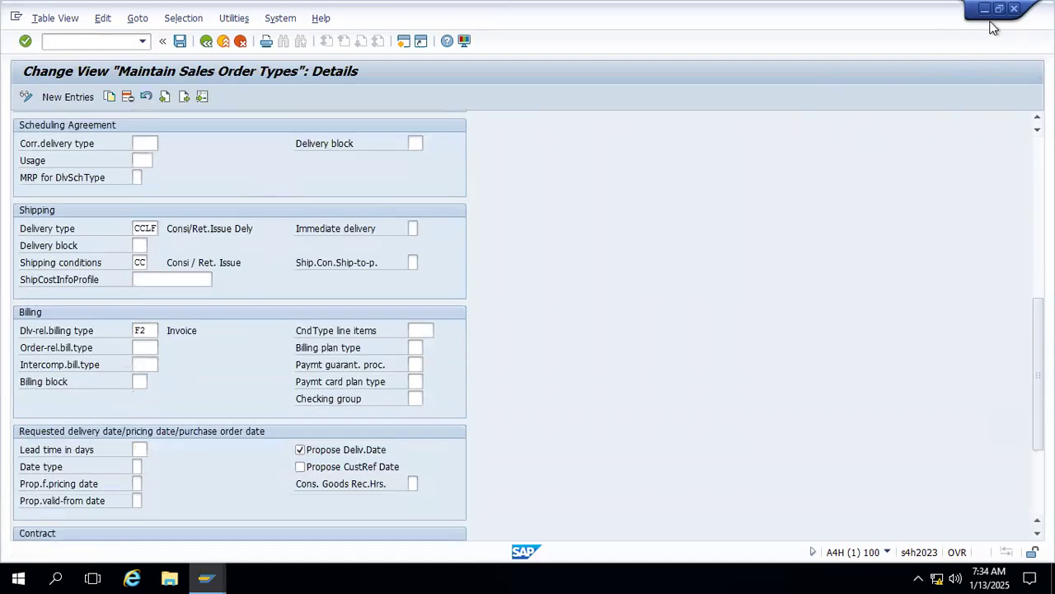
click(1014, 8)
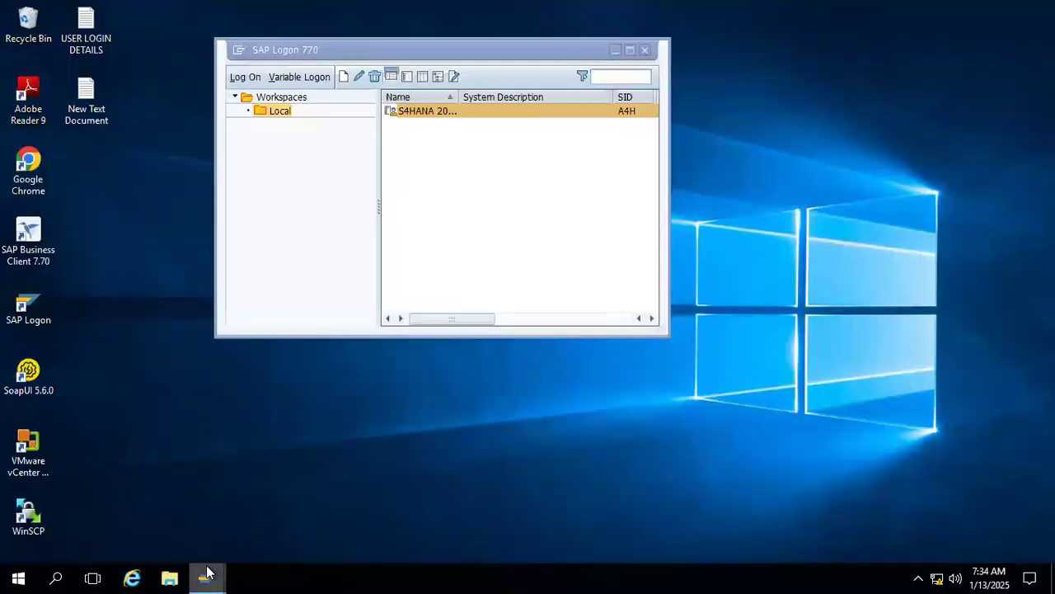
mouse_move(206, 575)
click(293, 515)
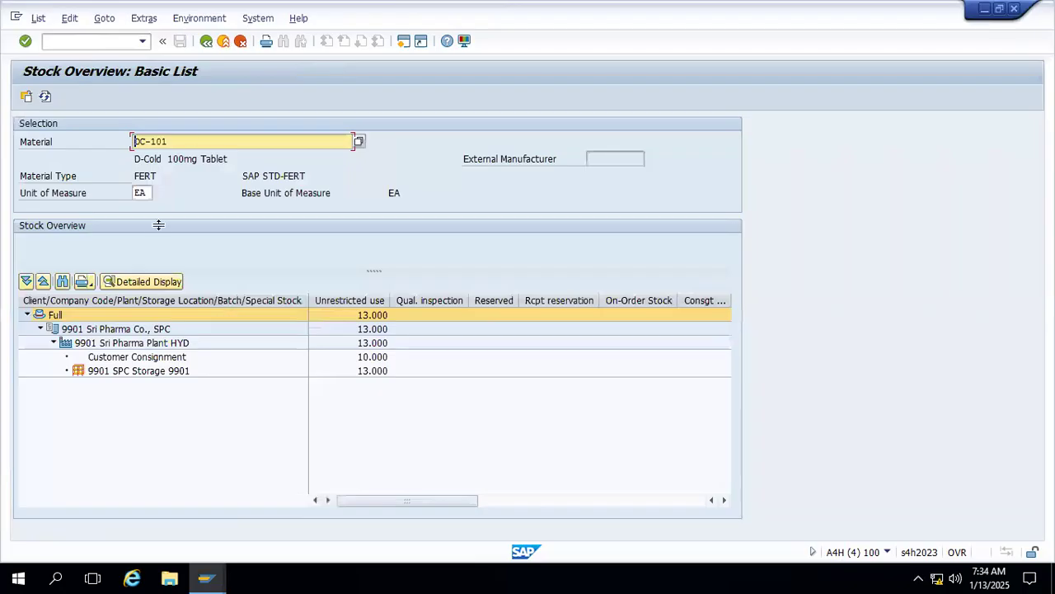
Try again in a new session to create the outbound delivery for the consignment issue order
click(406, 43)
text(VL01)
key(Return)
key(Return)
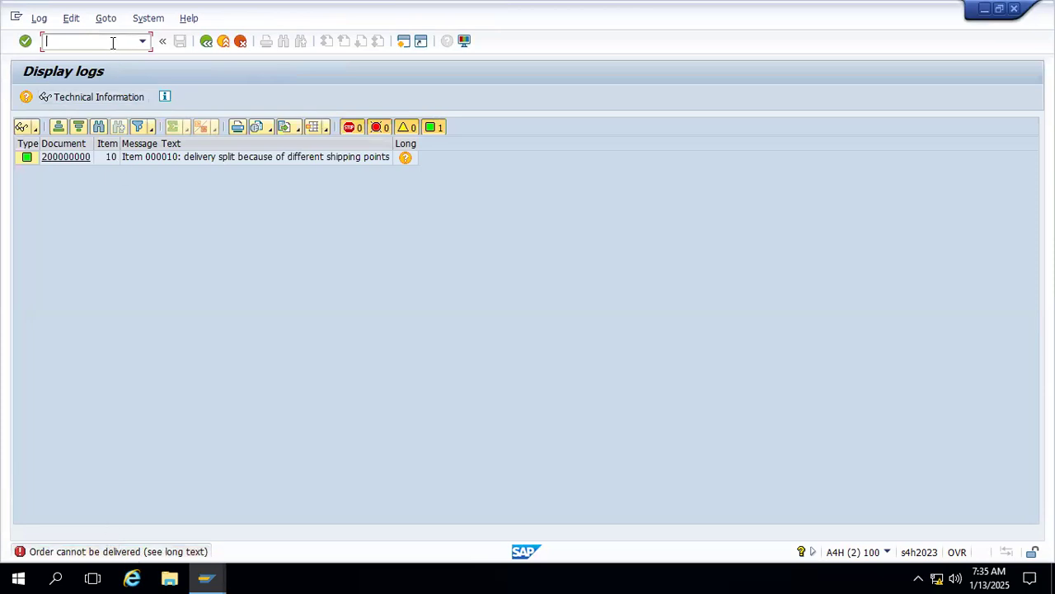
Open the consignment issue order in VA02 and review the shipping data of item 10, material DC-101
text(/nva02)
key(Return)
key(Return)
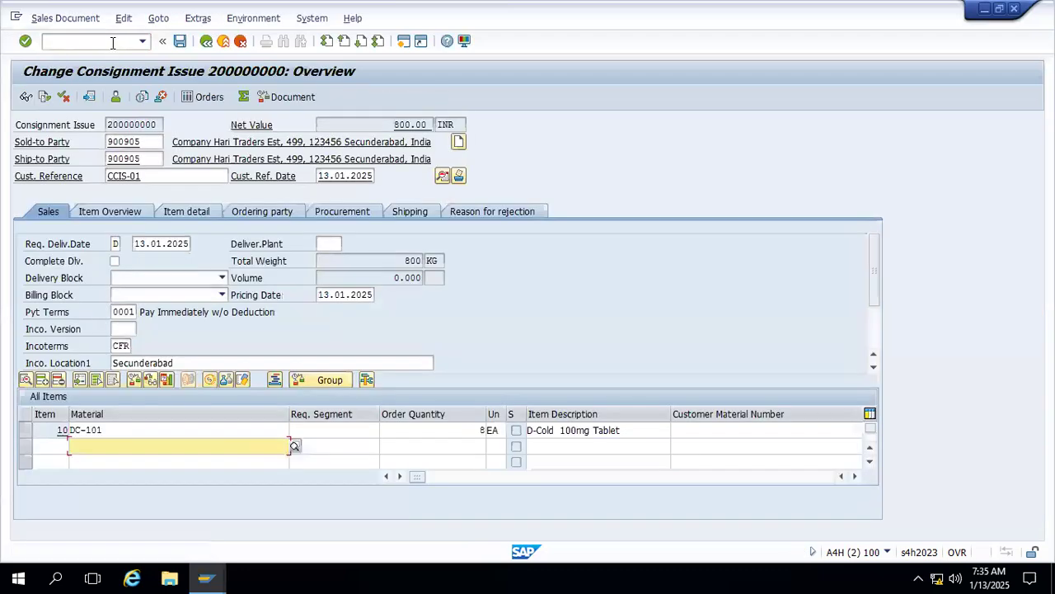
double_click(152, 432)
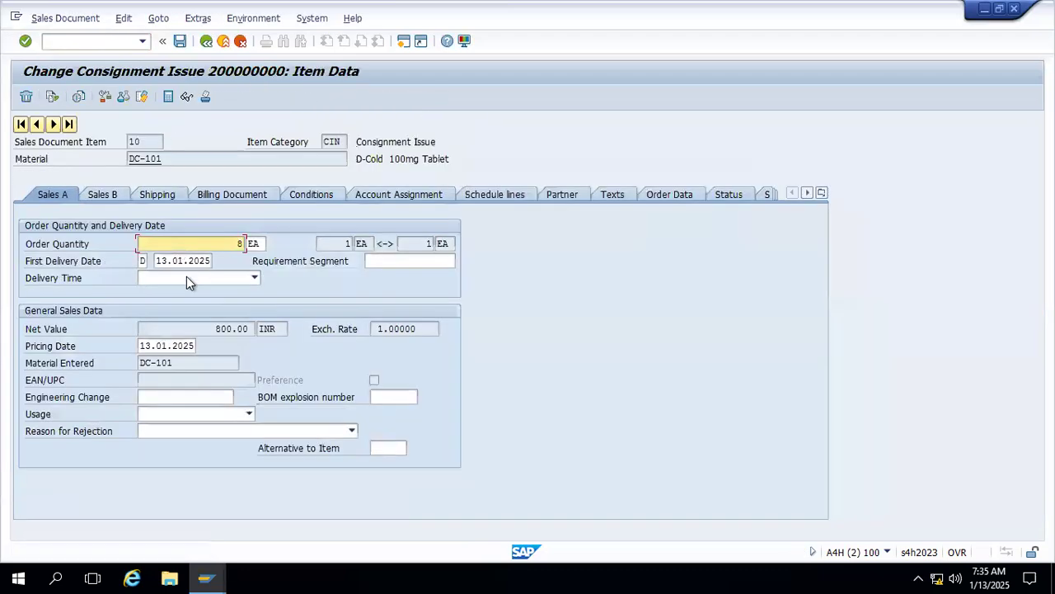
click(173, 194)
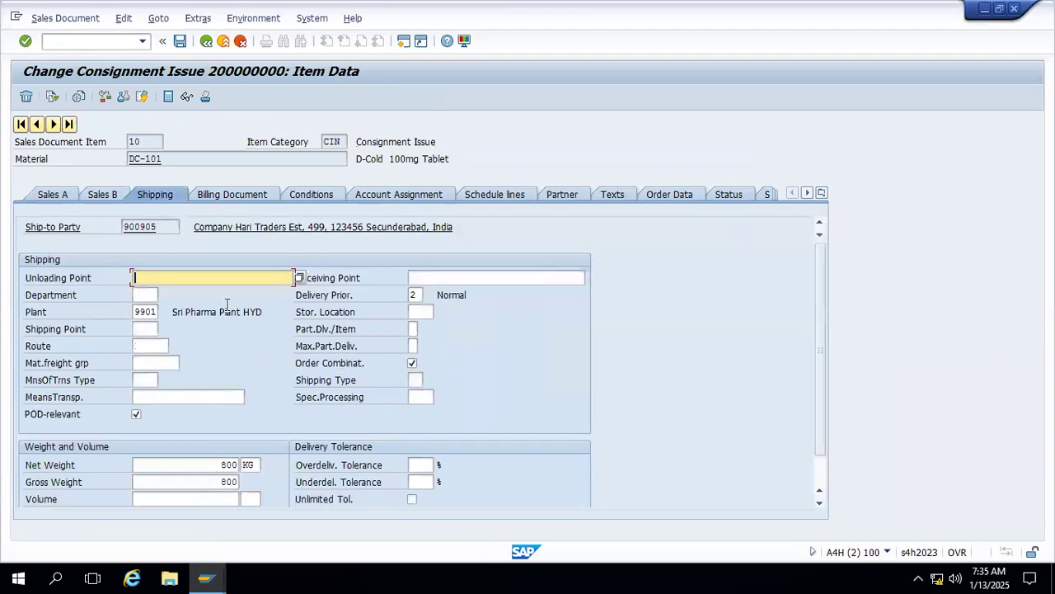
click(412, 364)
scroll(204, 363, down, 1)
scroll(203, 362, up, 1)
Check the schedule lines, partners and billing document data of item 10, and go back to its shipping data
click(493, 194)
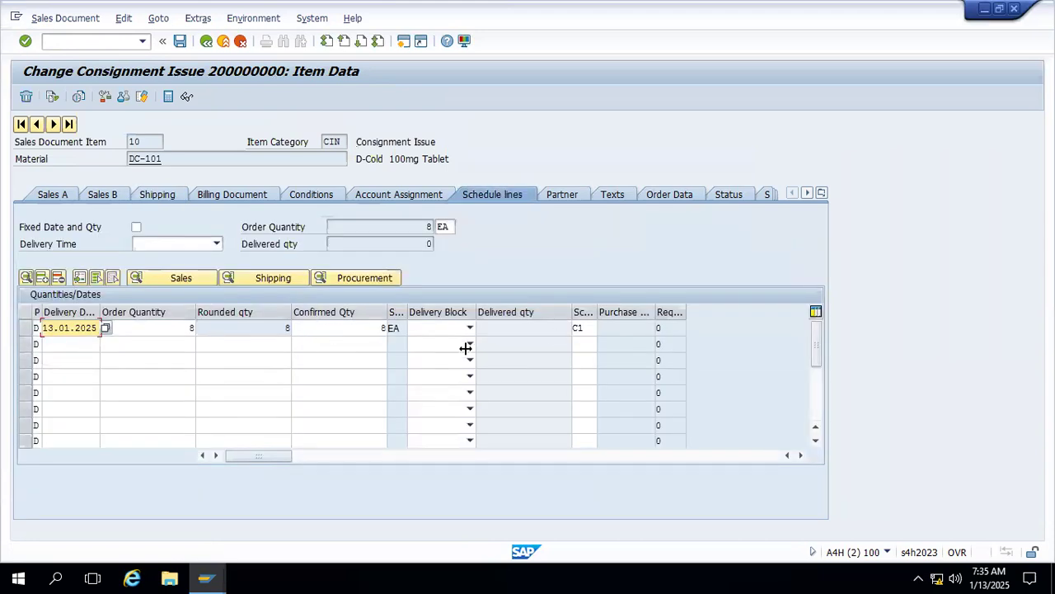
click(560, 196)
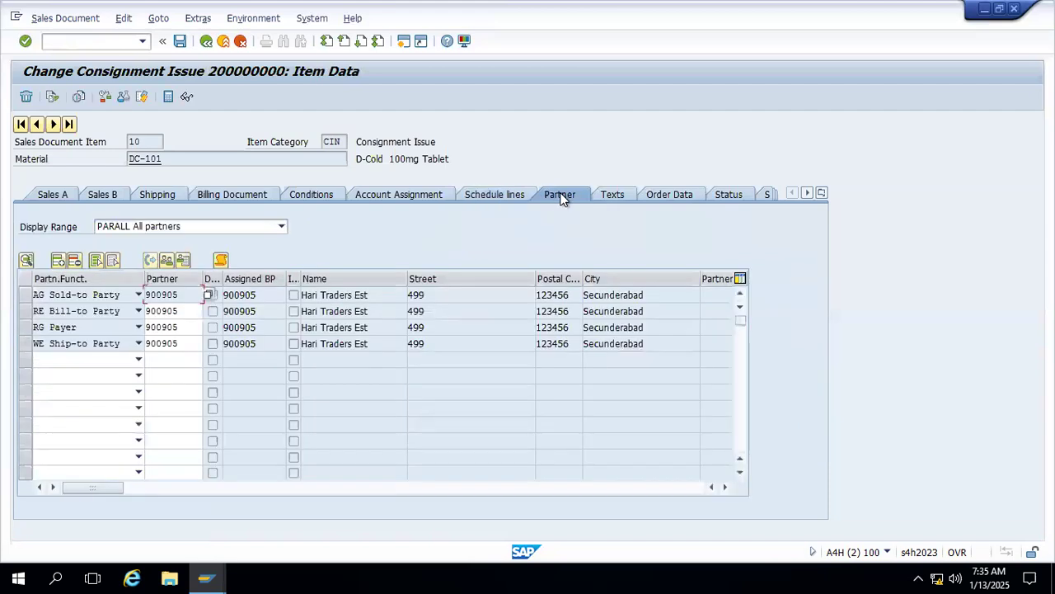
click(232, 197)
click(157, 195)
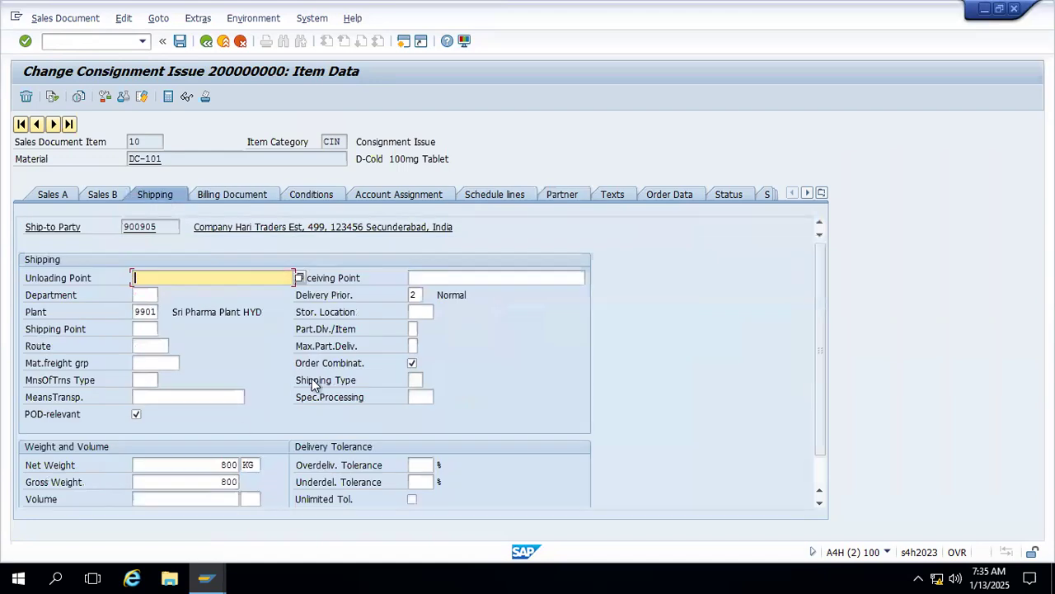
scroll(301, 394, down, 1)
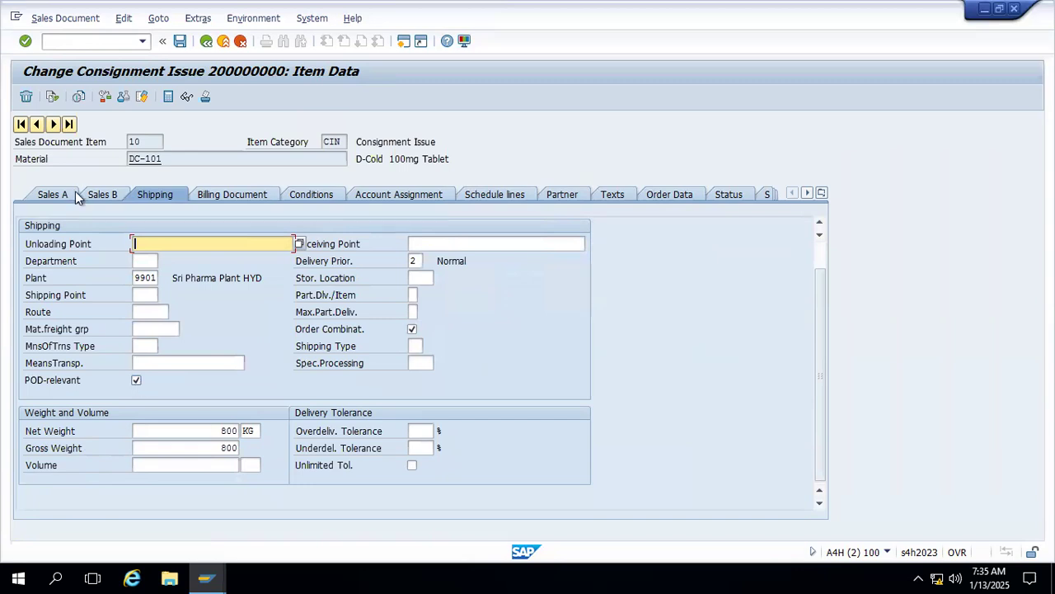
Leave the consignment issue order and display the earlier consignment fill-up order in VA03
click(112, 46)
text(/nVA)
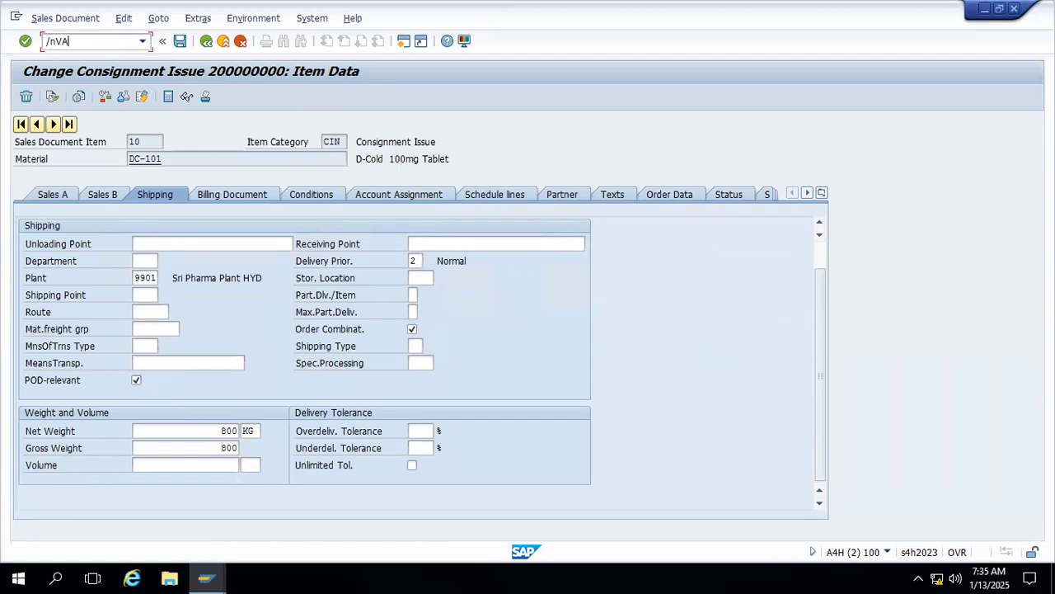
text(03)
key(Return)
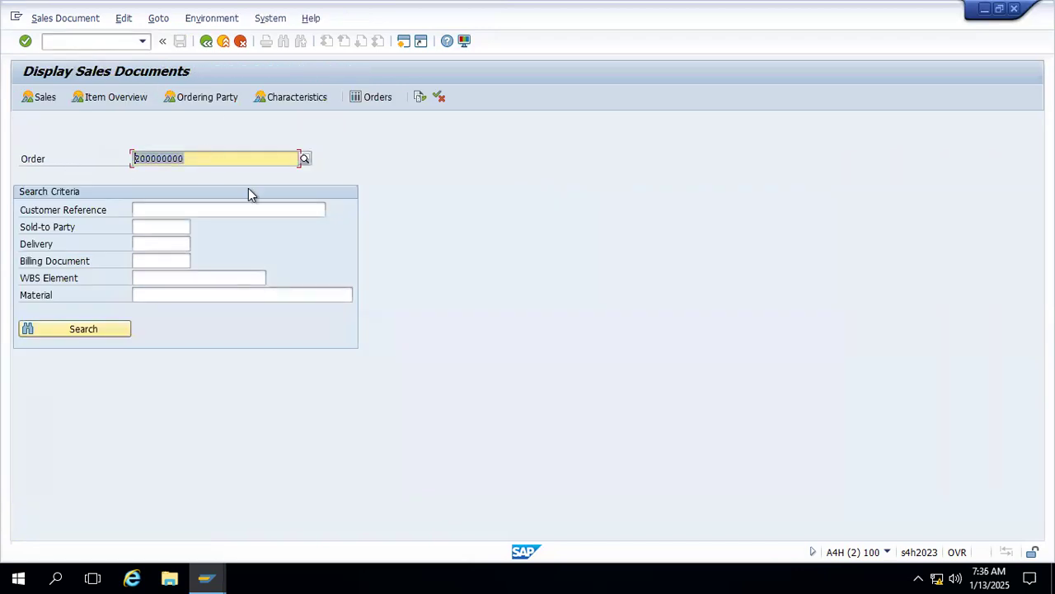
key(BackSpace)
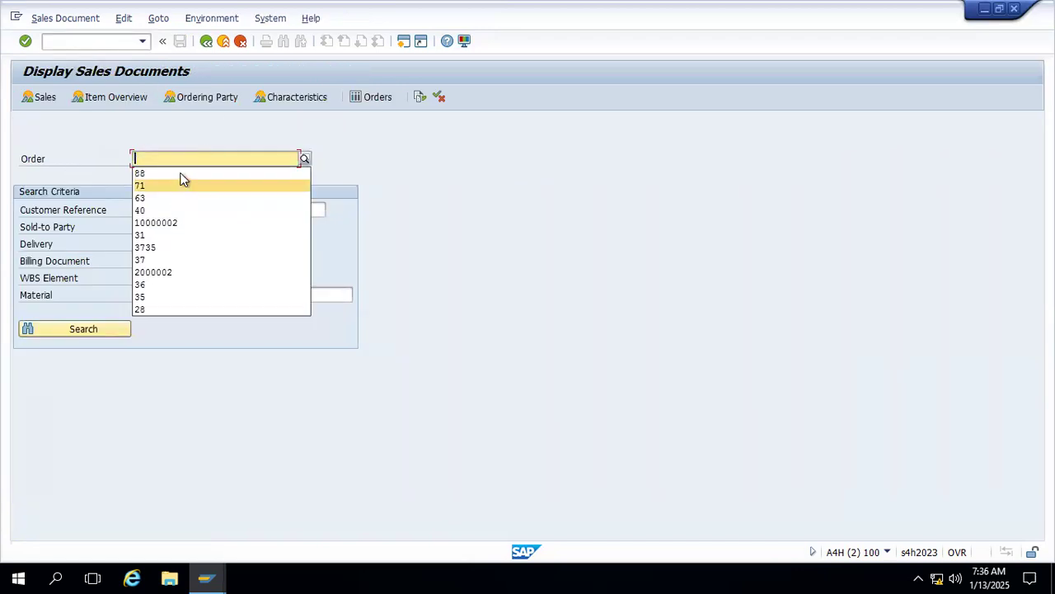
text(88)
key(BackSpace)
text(9)
key(Return)
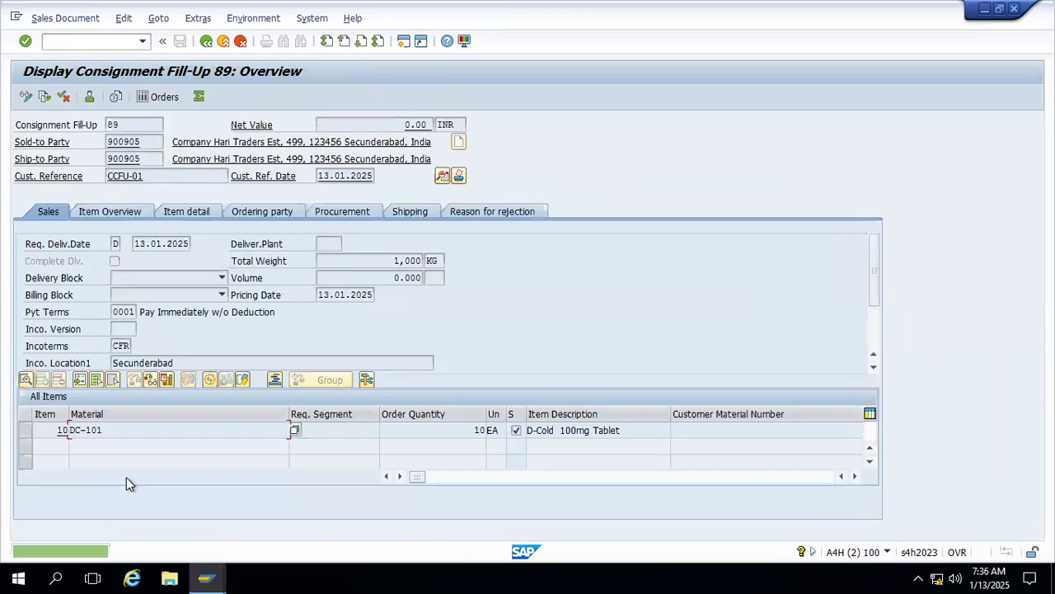
Find the outbound delivery in the fill-up order's document flow and try to open it for proof of delivery in VLPOD
click(45, 97)
click(145, 218)
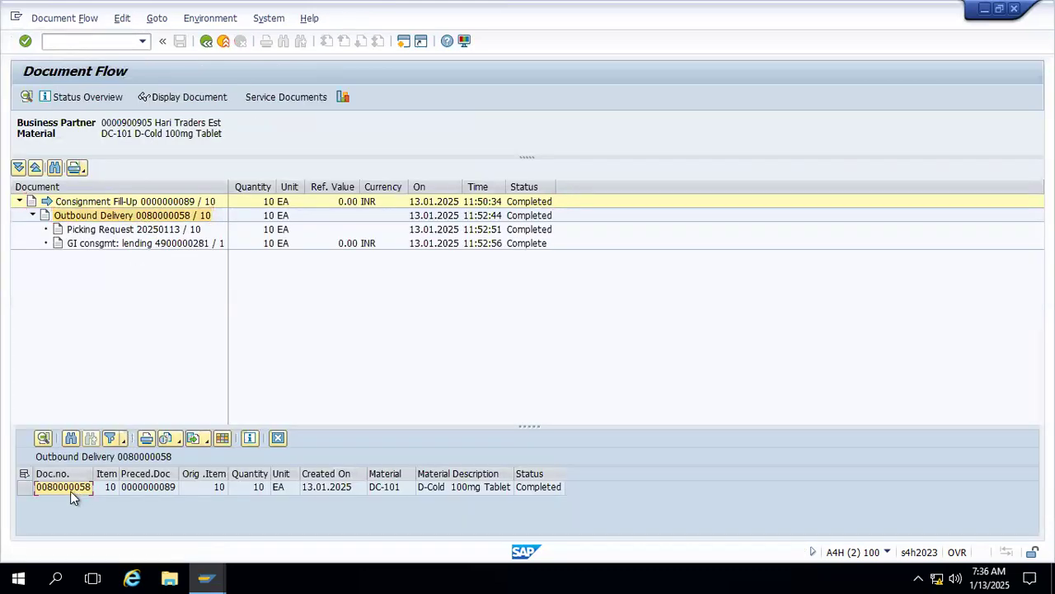
click(115, 42)
text(/nVLPOD)
key(Return)
key(ctrl+v)
key(Return)
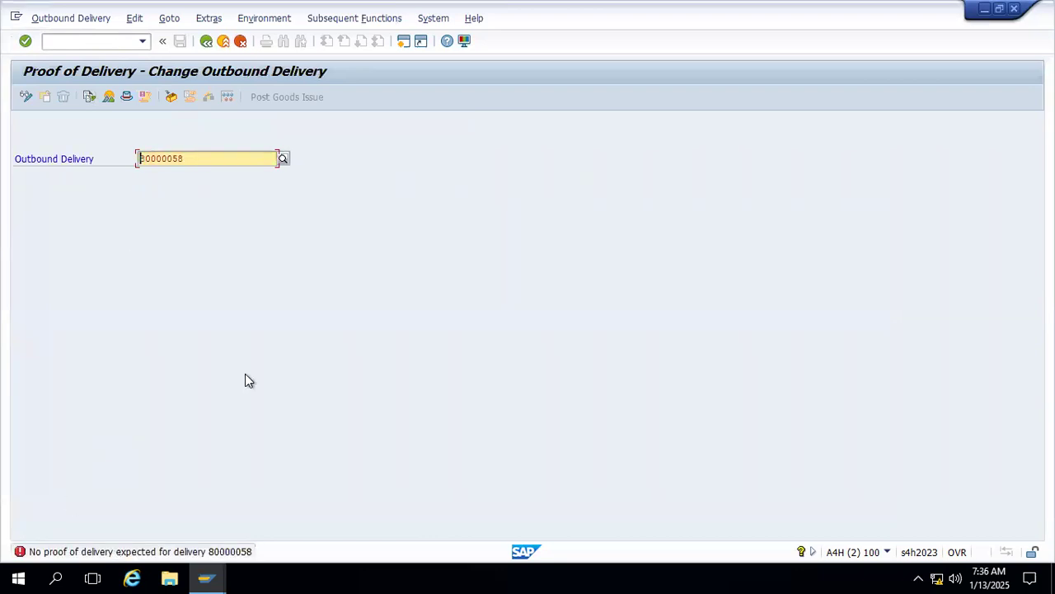
Close the proof of delivery session and check the customer consignment stock of DC-101 in the stock overview
click(1017, 10)
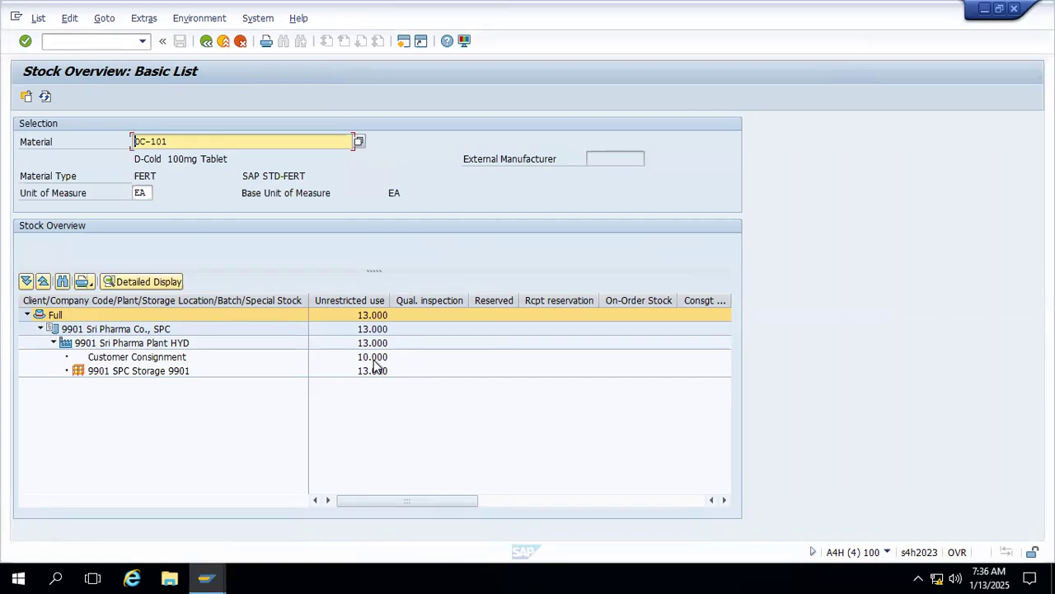
click(171, 361)
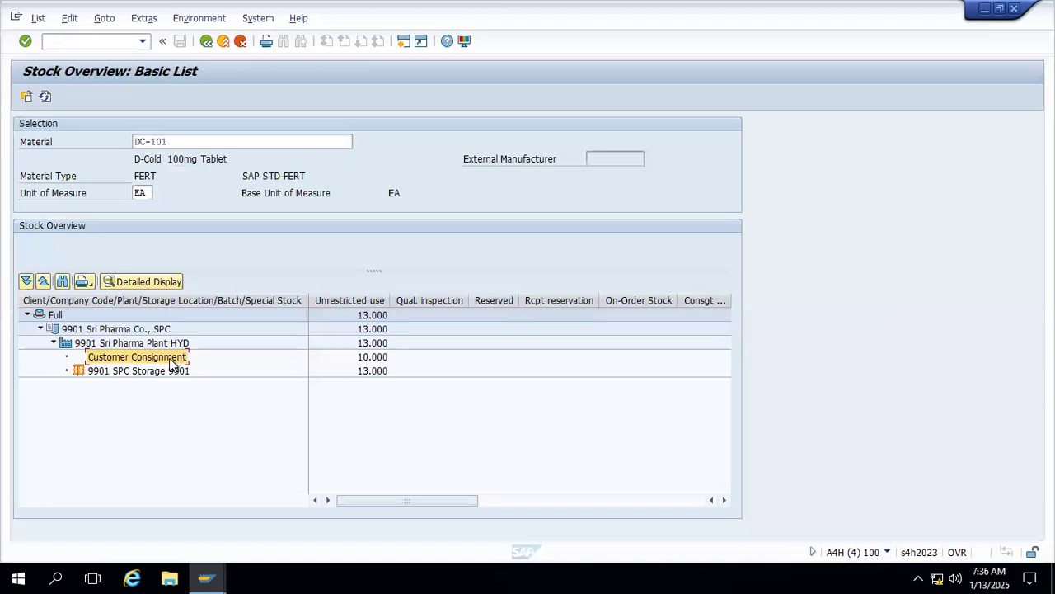
Display the consignment fill-up order in VA03, examine the plant, shipping point and storage location of item 10, and return to the overview
text(/nVA)
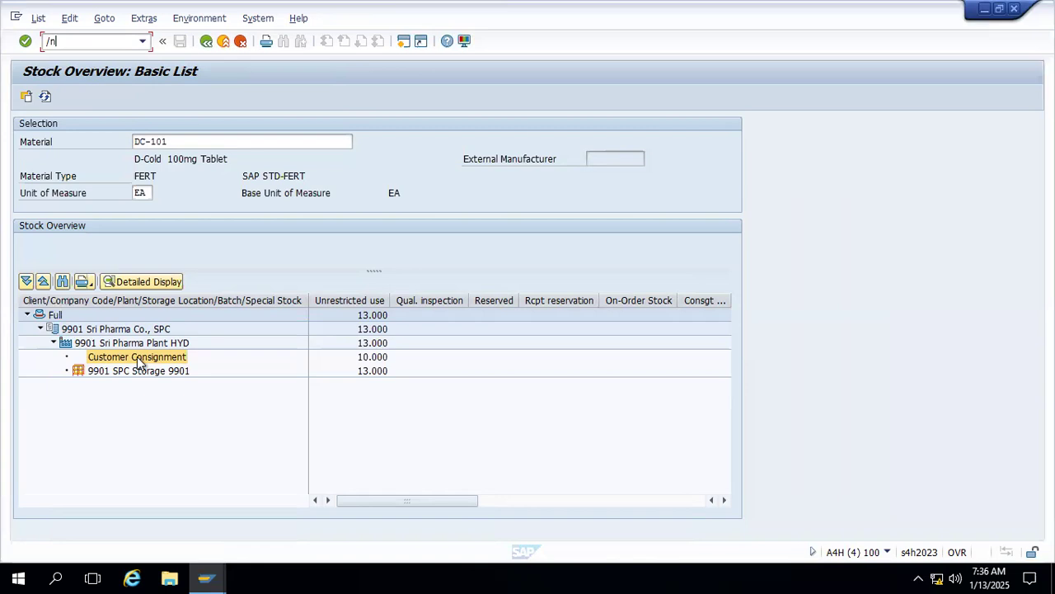
text(va03)
key(Return)
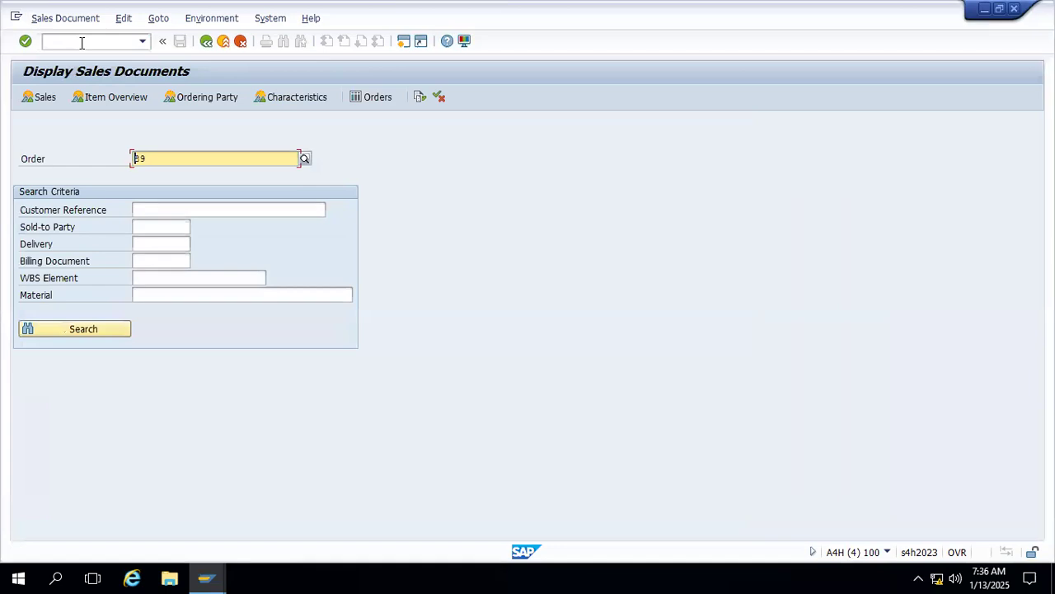
key(Return)
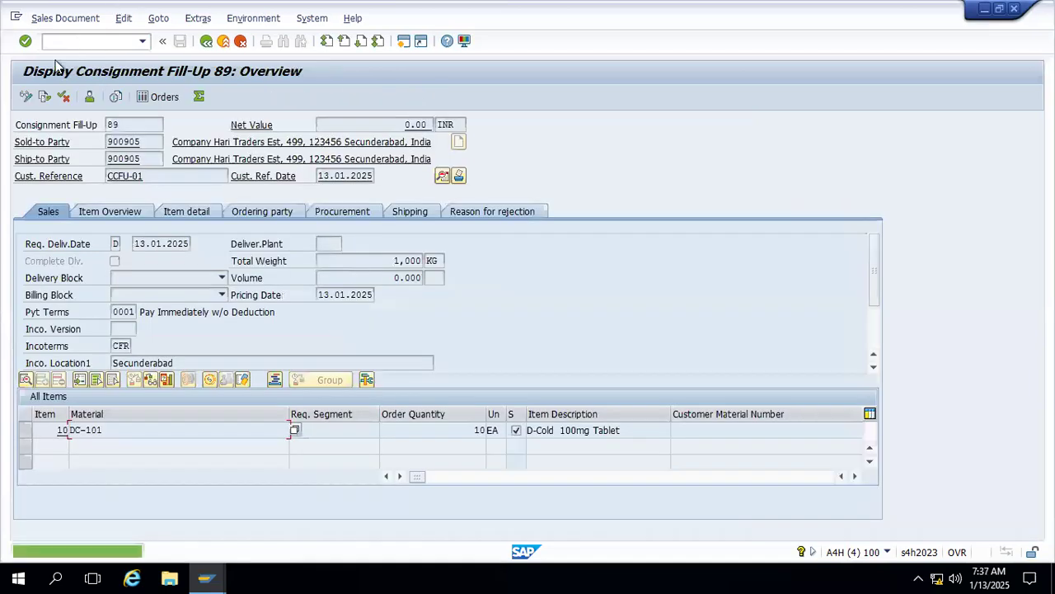
double_click(151, 426)
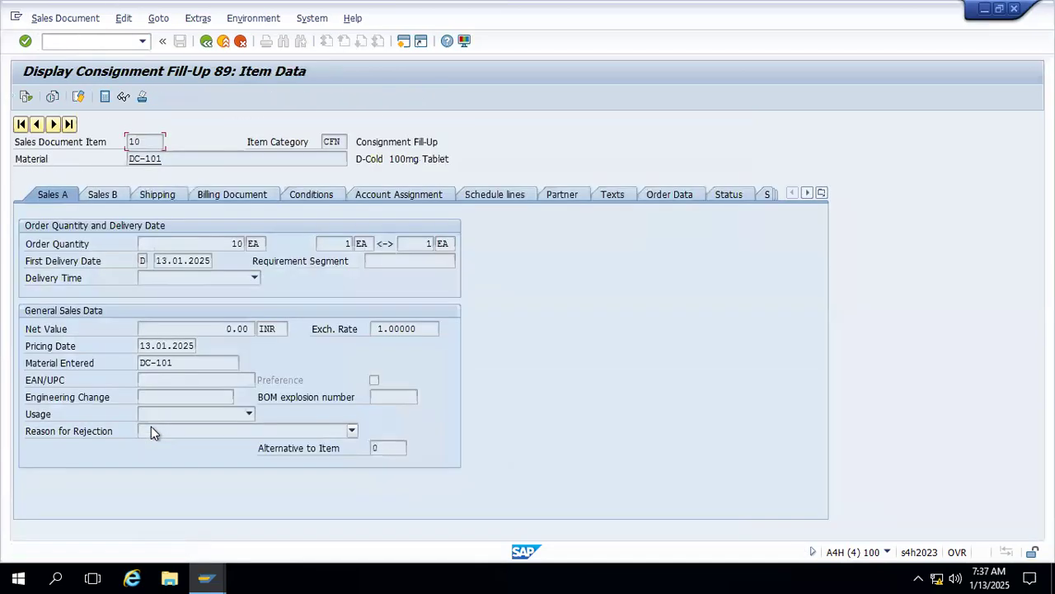
click(161, 194)
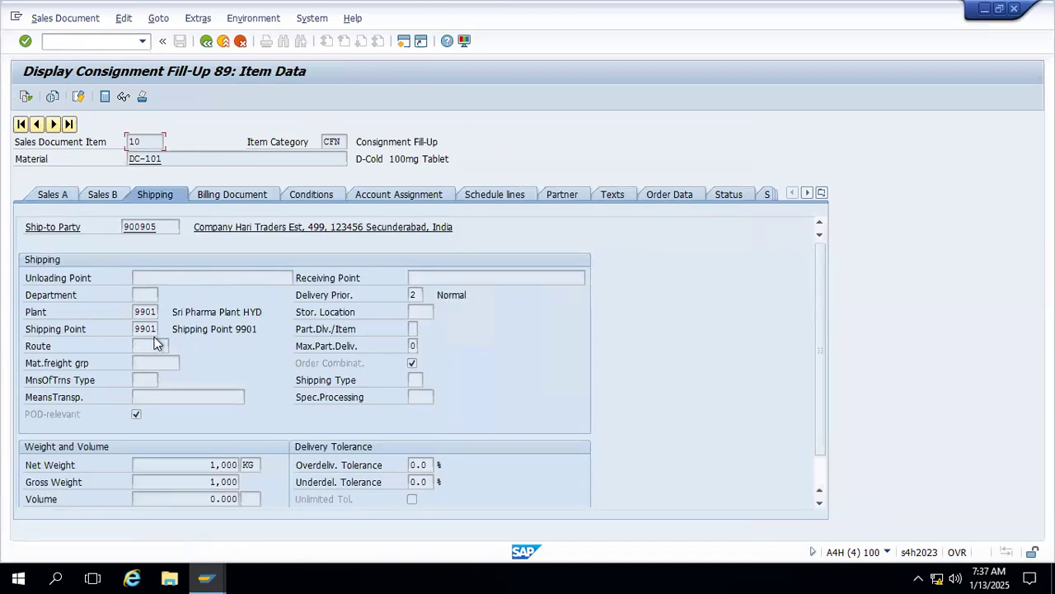
click(418, 312)
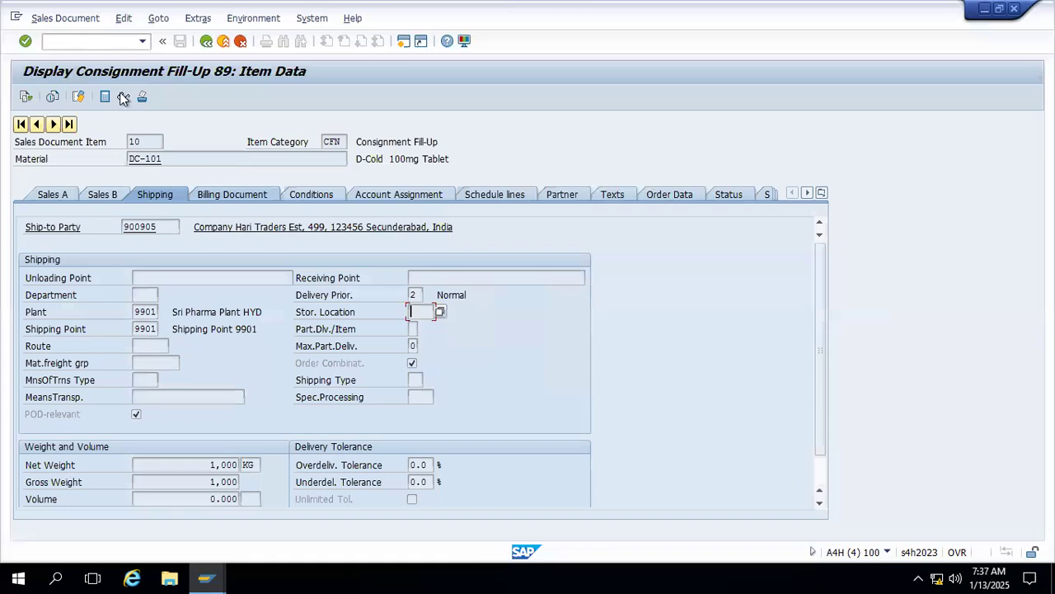
click(207, 42)
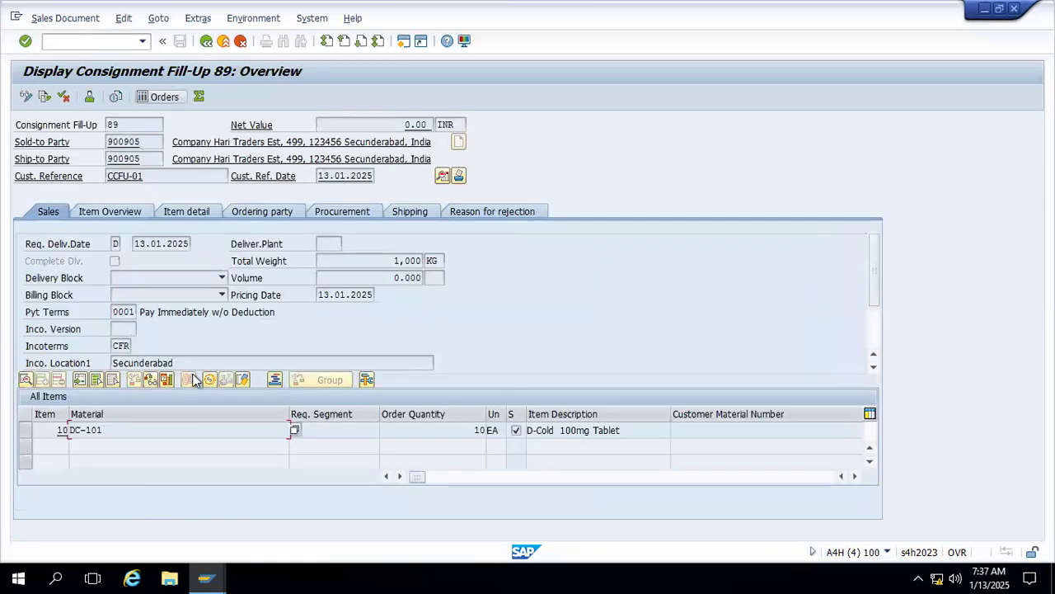
click(106, 41)
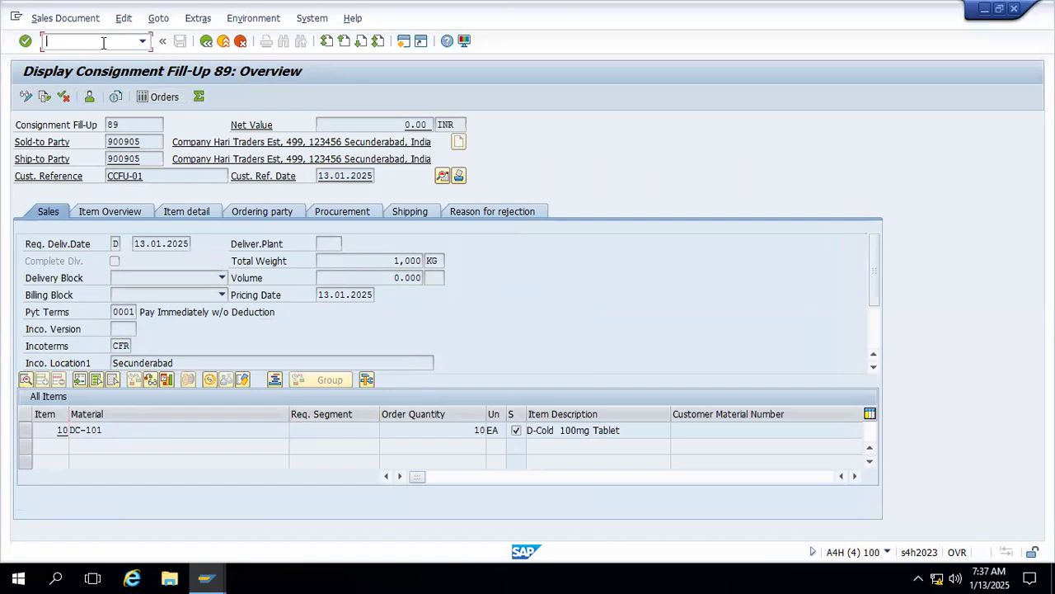
Open the consignment issue order for display in VA03
text(/nva03)
key(Return)
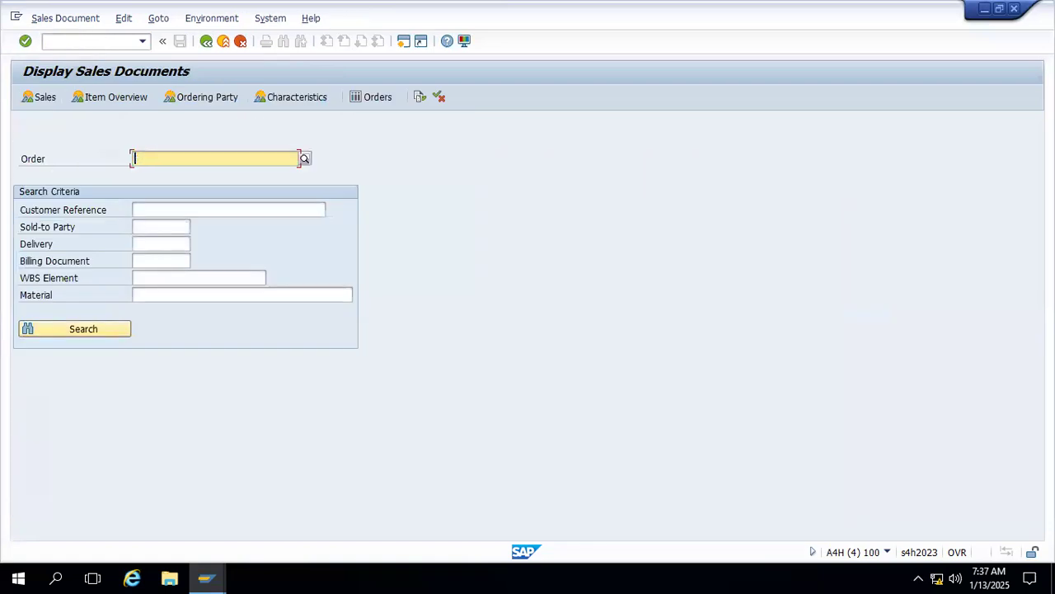
text(20000000)
key(Return)
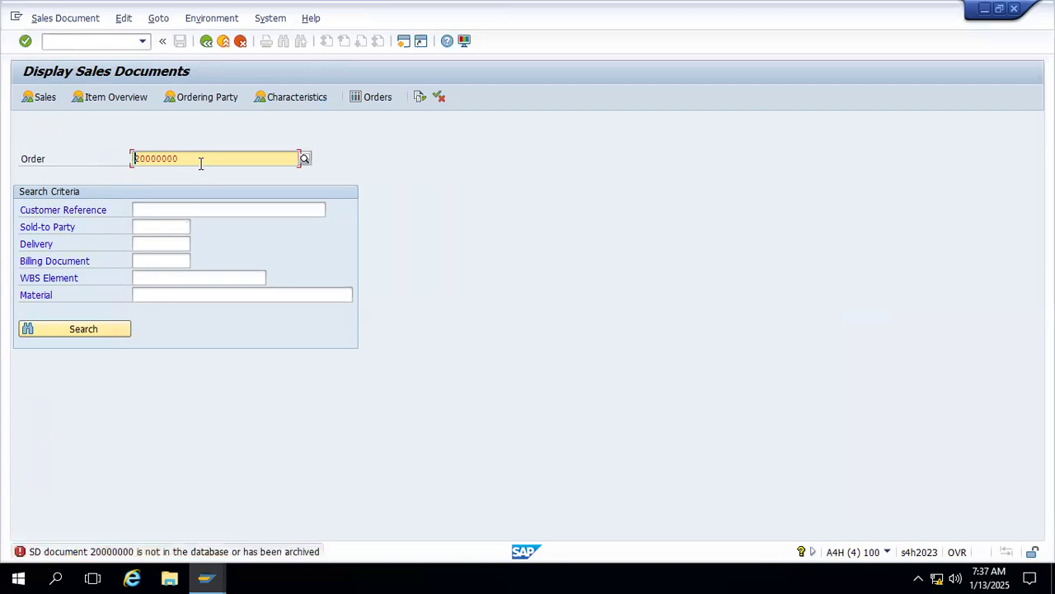
text(0)
key(Return)
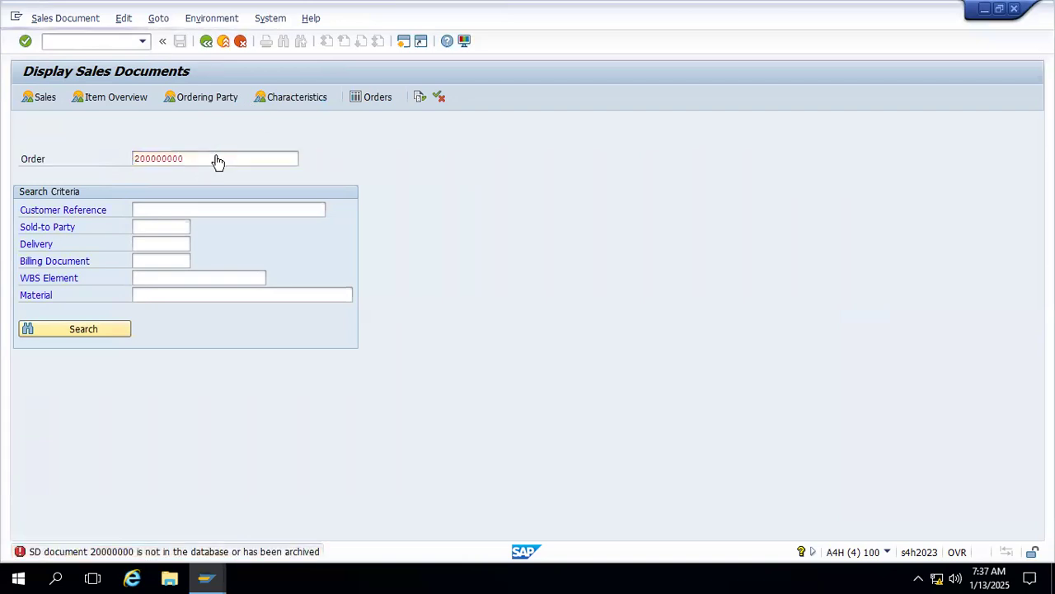
Examine the consignment issue's item columns and item 10's shipping point, and return to the overview
drag(290, 413, 116, 418)
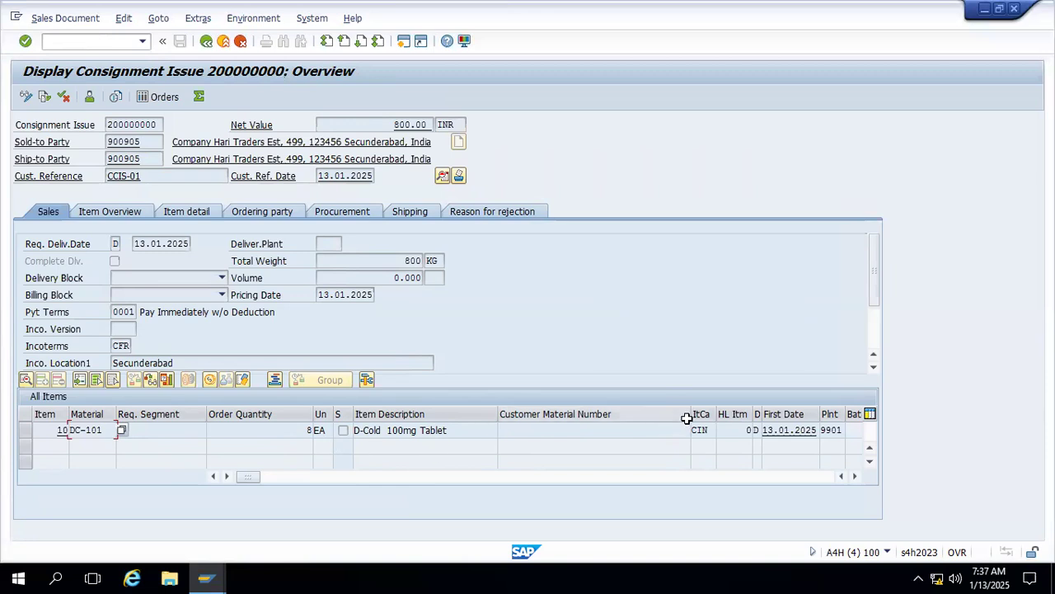
drag(691, 417, 615, 418)
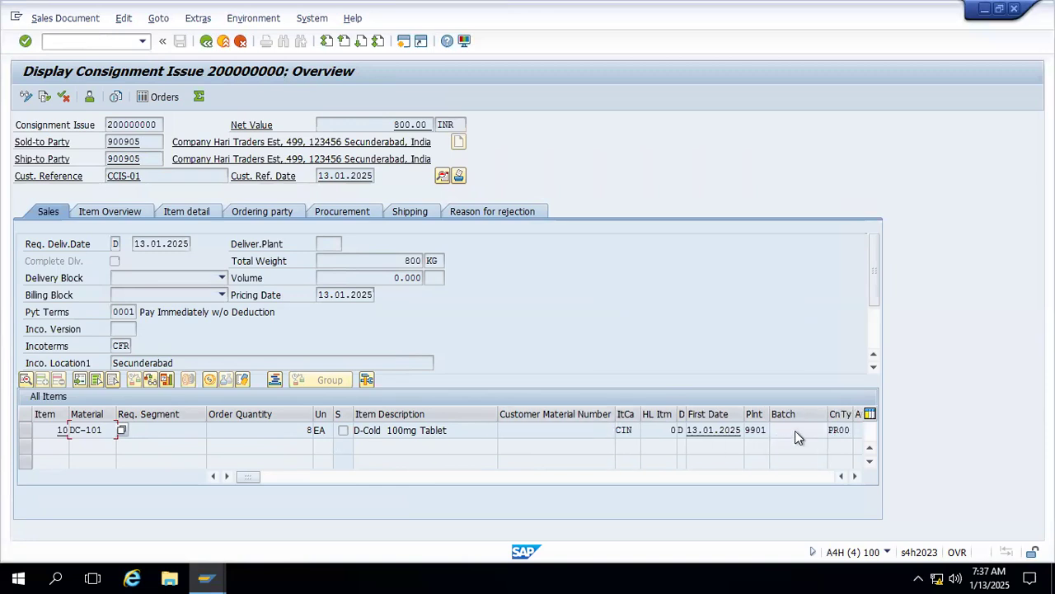
click(854, 477)
click(854, 477)
drag(773, 418, 742, 418)
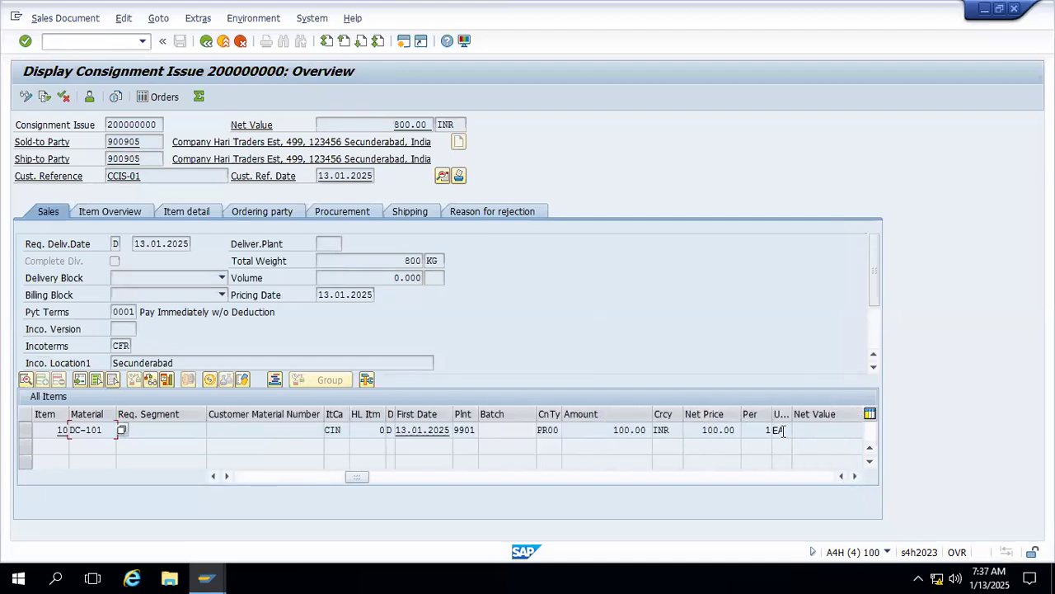
double_click(94, 428)
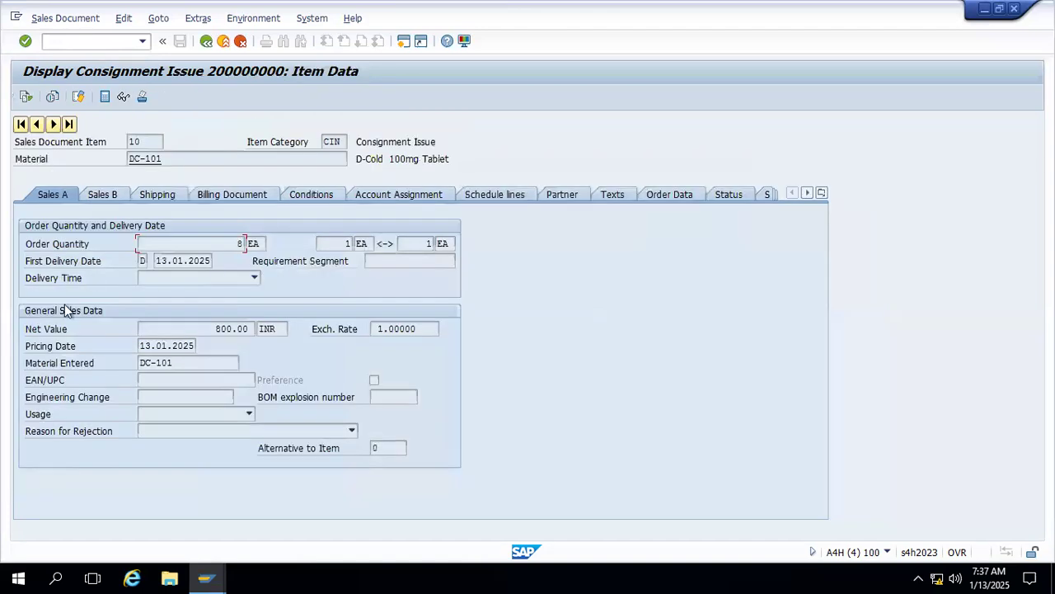
click(172, 198)
click(150, 329)
click(214, 43)
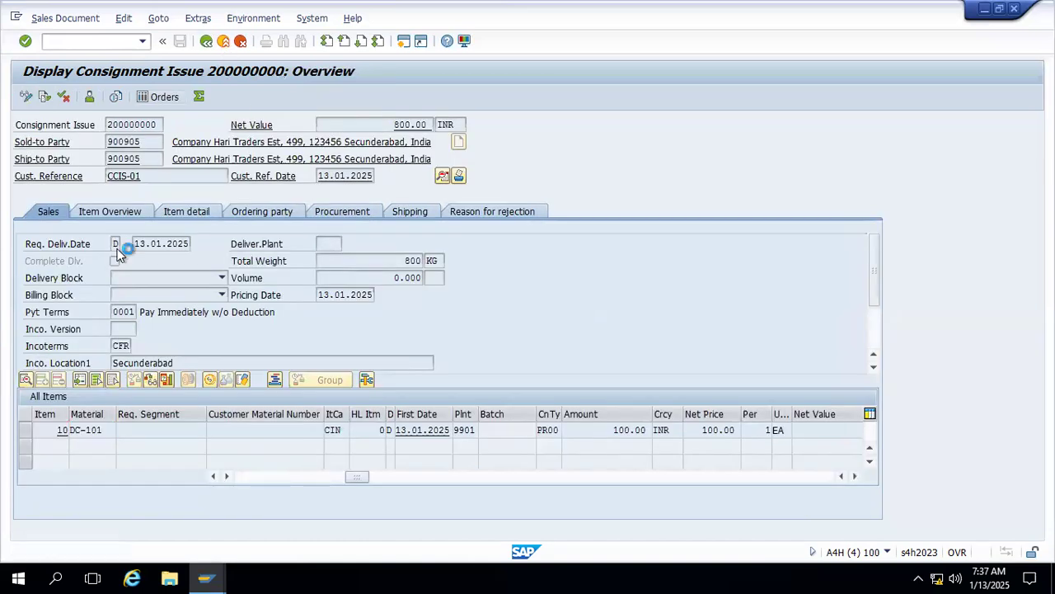
Switch the consignment issue order to change mode, set item 10's shipping point to 9901, and save the order
key(ctrl+F1)
double_click(86, 430)
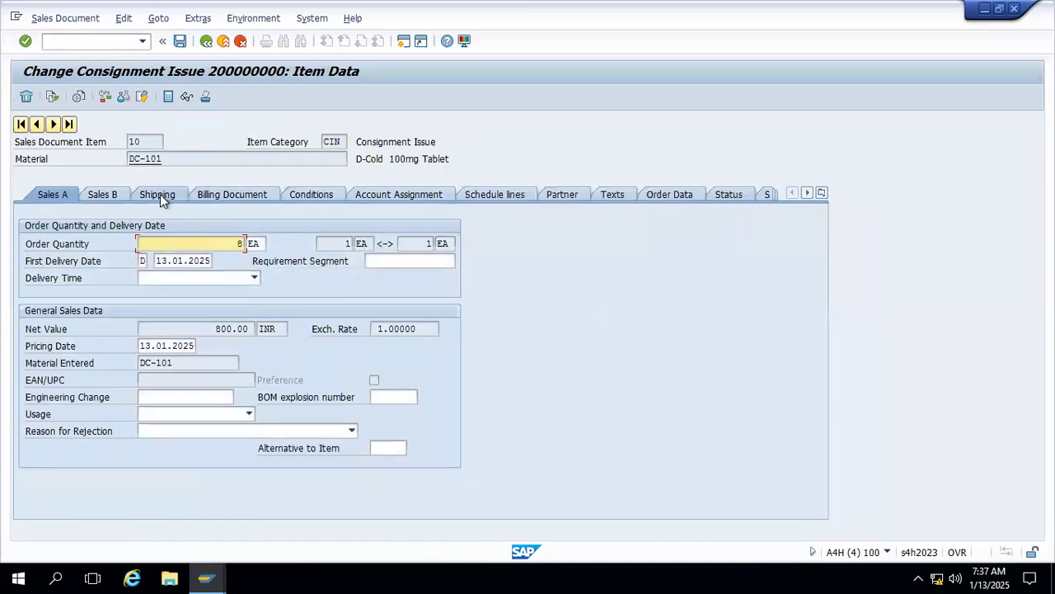
click(159, 196)
click(157, 328)
click(164, 330)
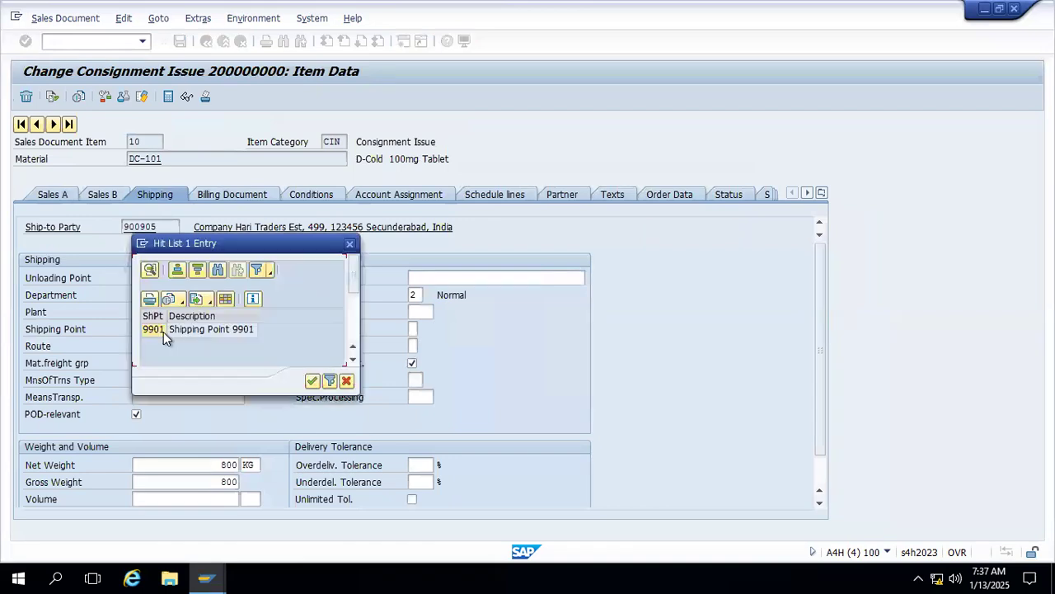
double_click(188, 331)
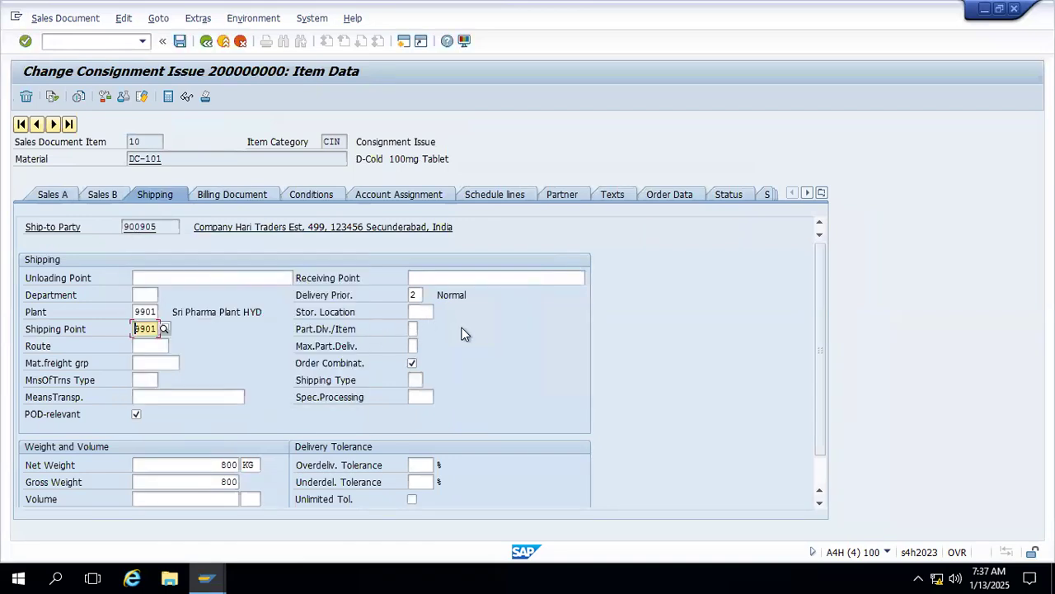
key(Return)
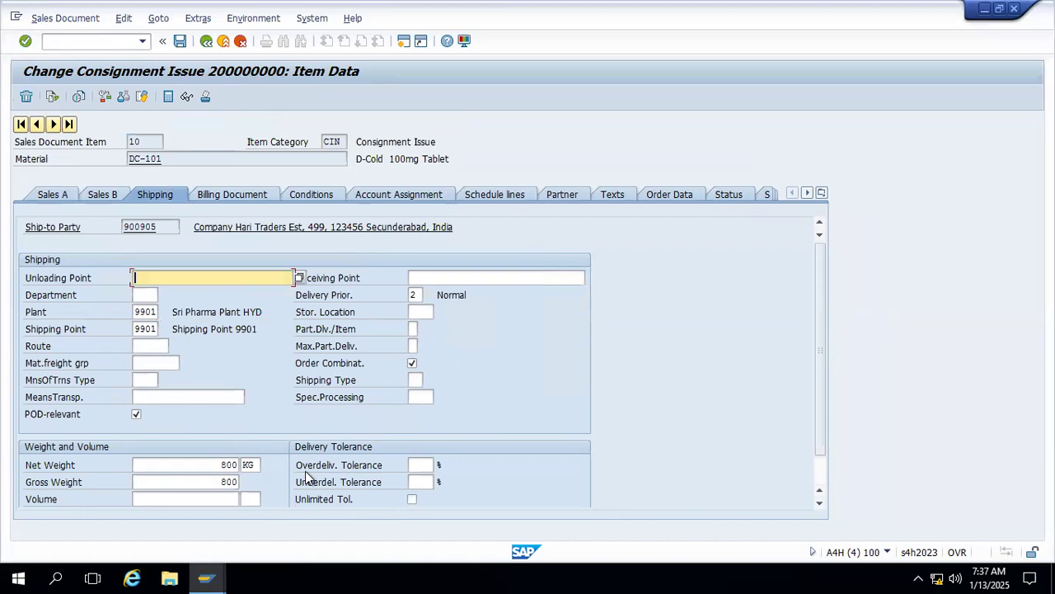
click(180, 41)
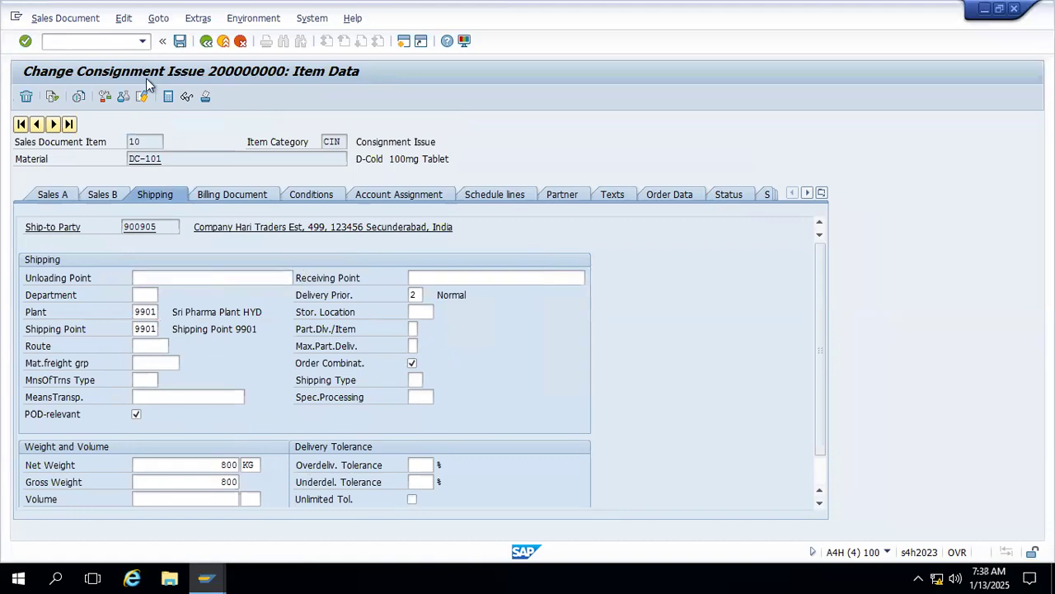
Start an outbound delivery for the consignment issue order at shipping point 9901, using VL01N in a new session
click(403, 41)
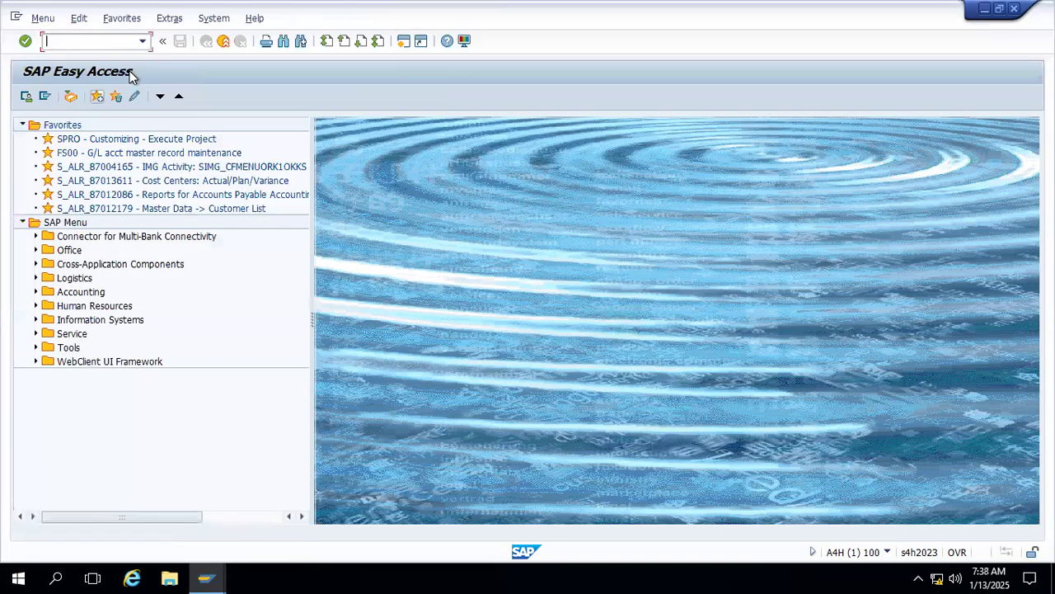
text(VL01N)
key(Return)
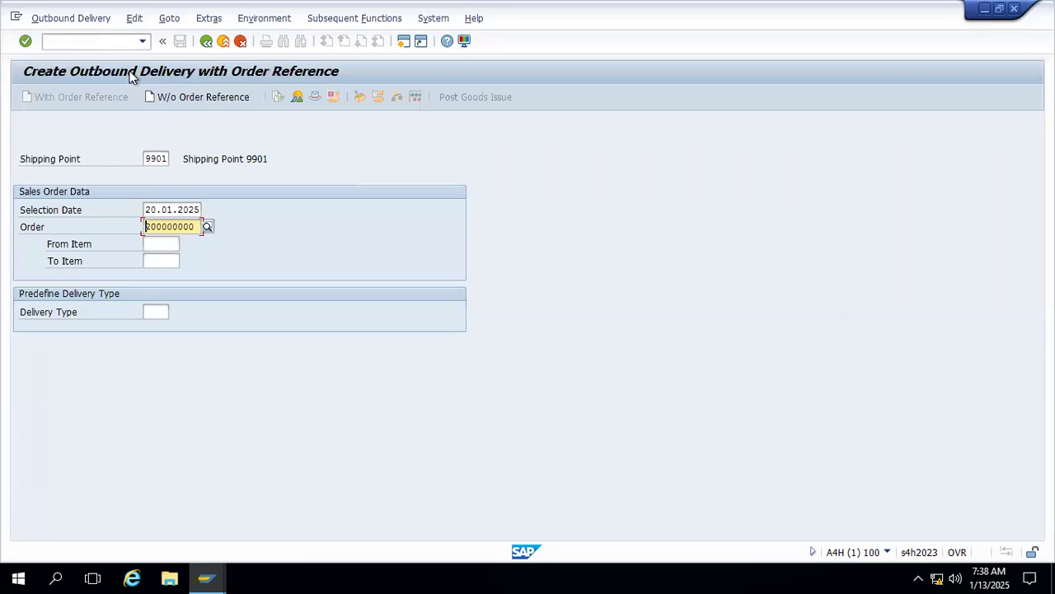
key(Return)
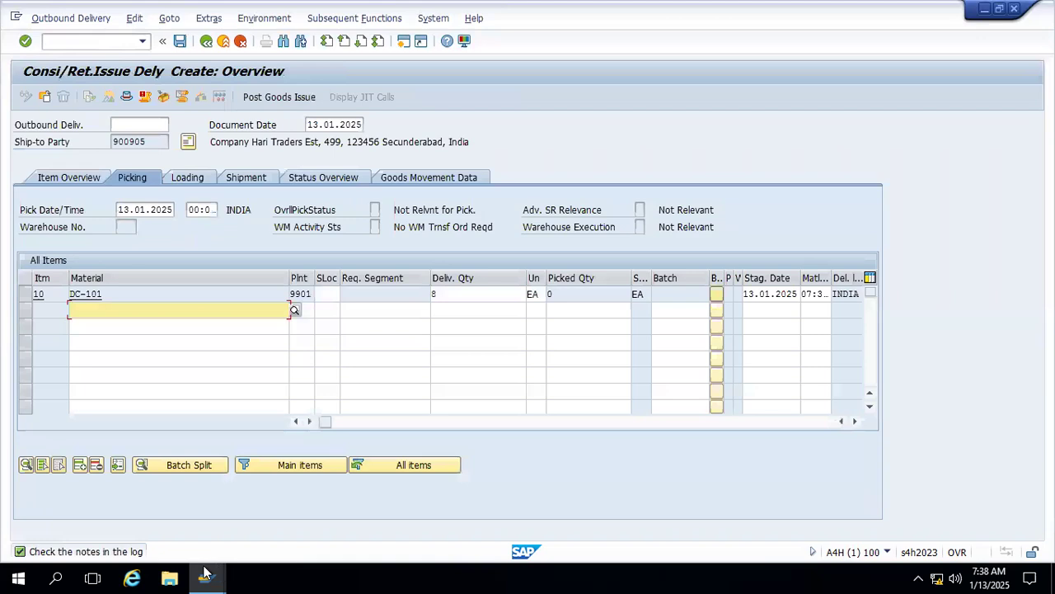
Switch to the sales document session, display the consignment issue order and check item 10's shipping point
mouse_move(206, 577)
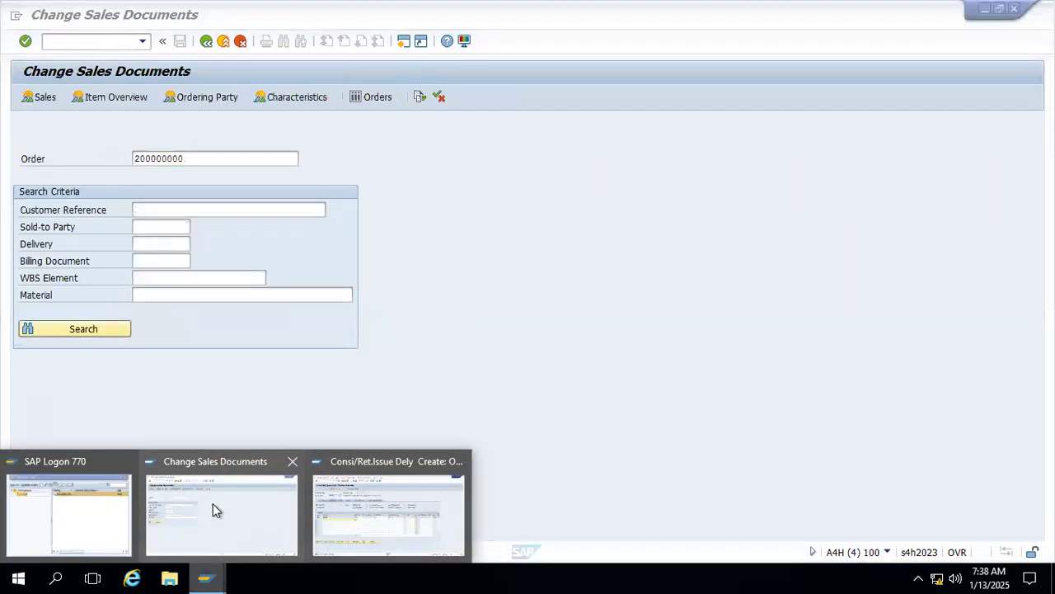
click(214, 508)
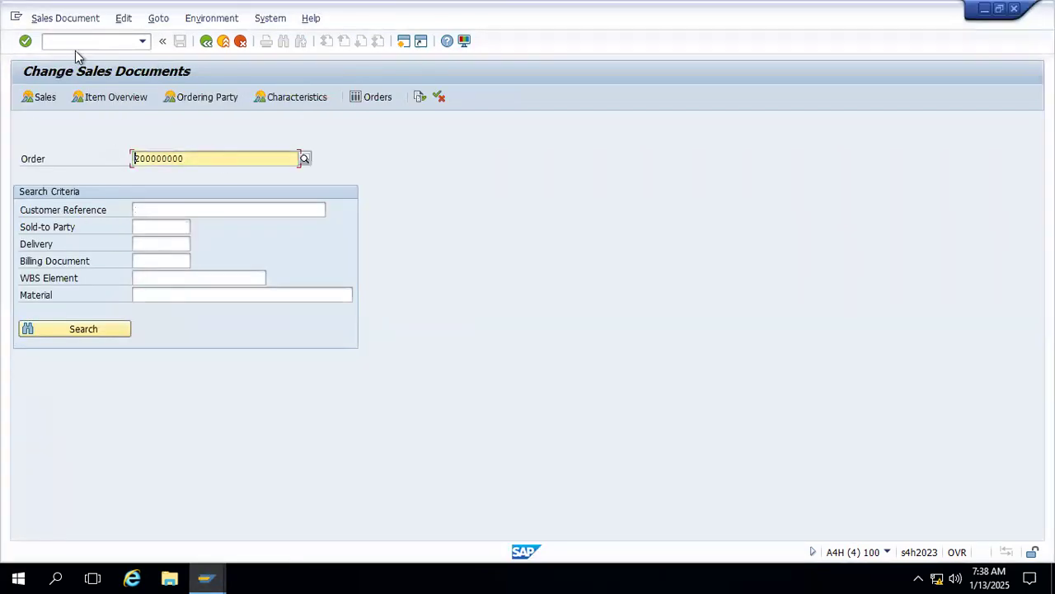
click(69, 18)
click(66, 72)
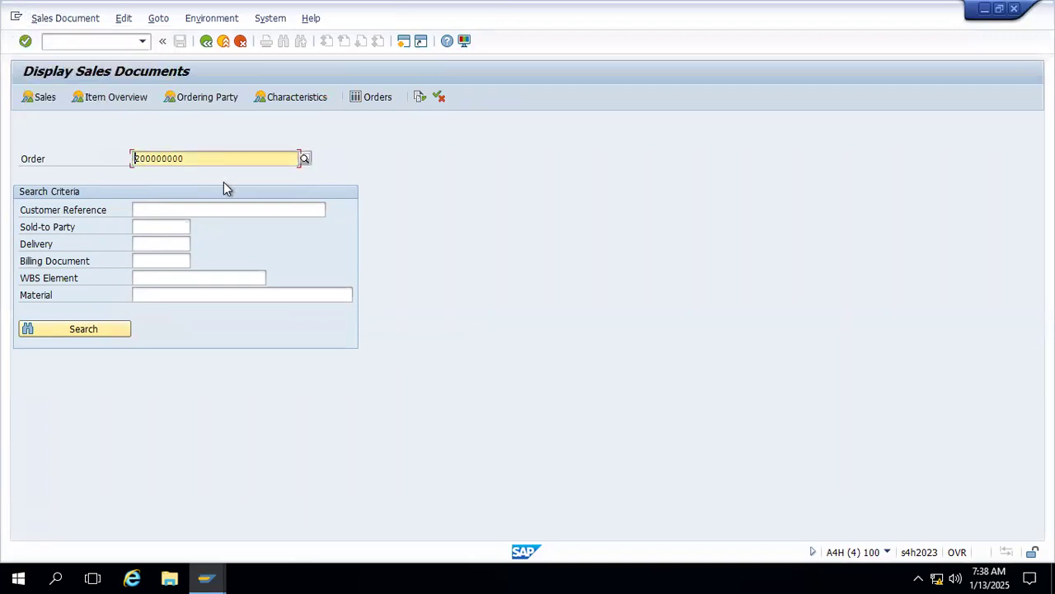
key(Return)
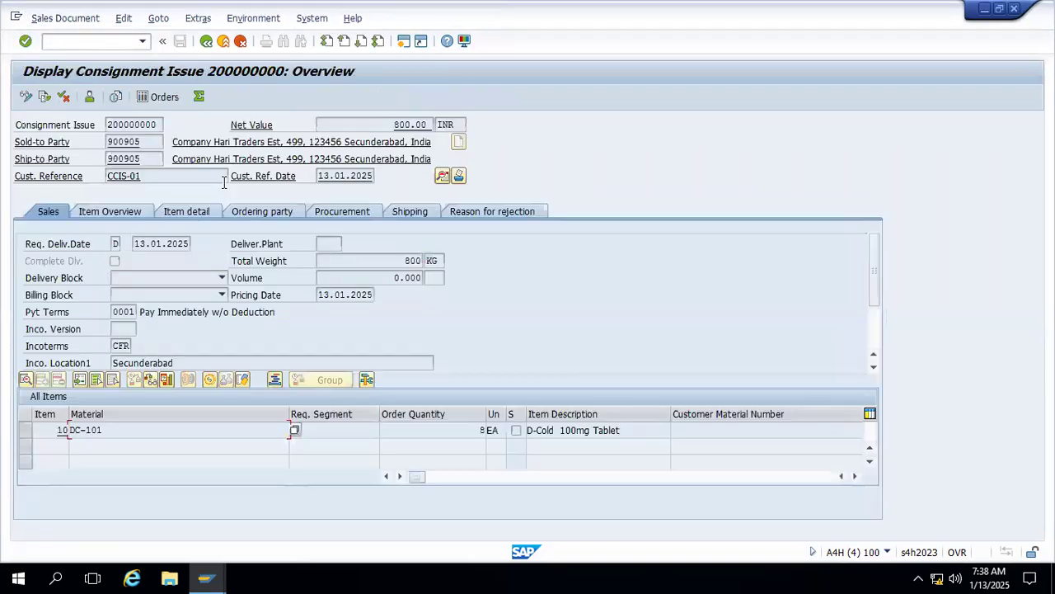
double_click(113, 427)
click(155, 194)
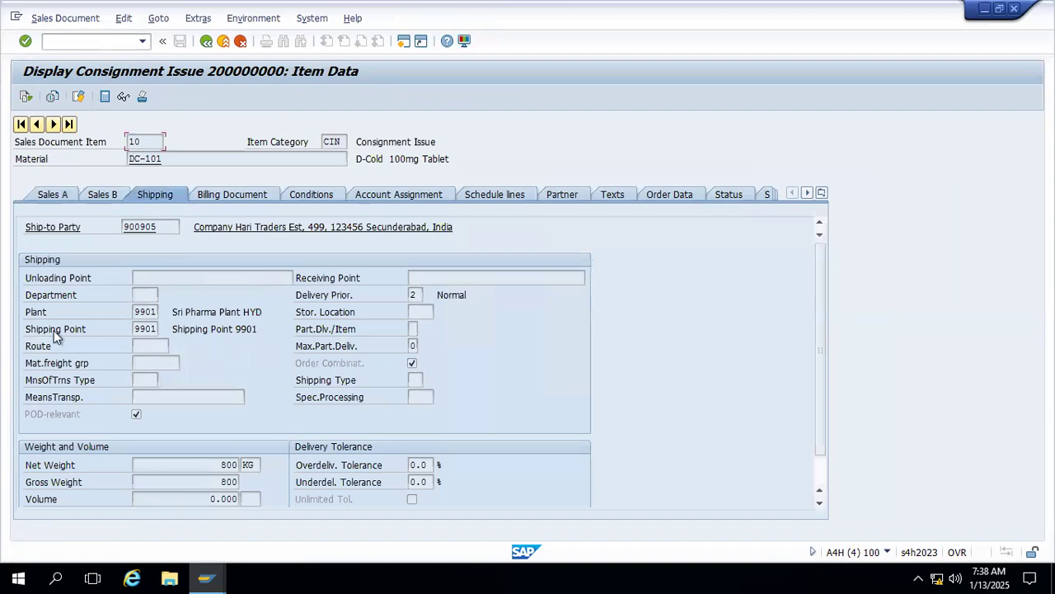
click(146, 328)
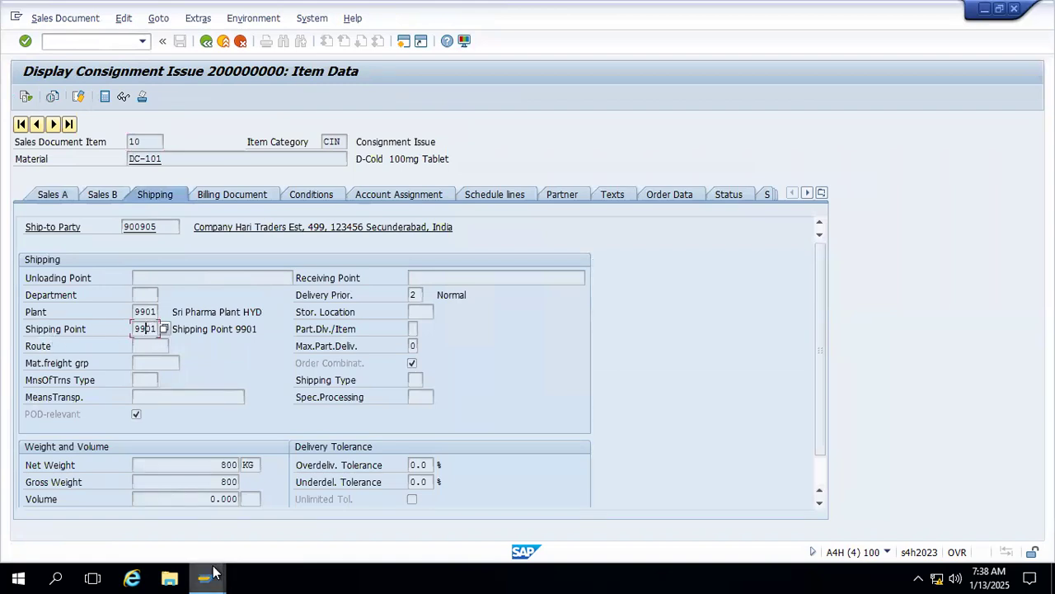
Return to the outbound delivery and set the storage location of item 10 to 9901
mouse_move(206, 578)
click(375, 500)
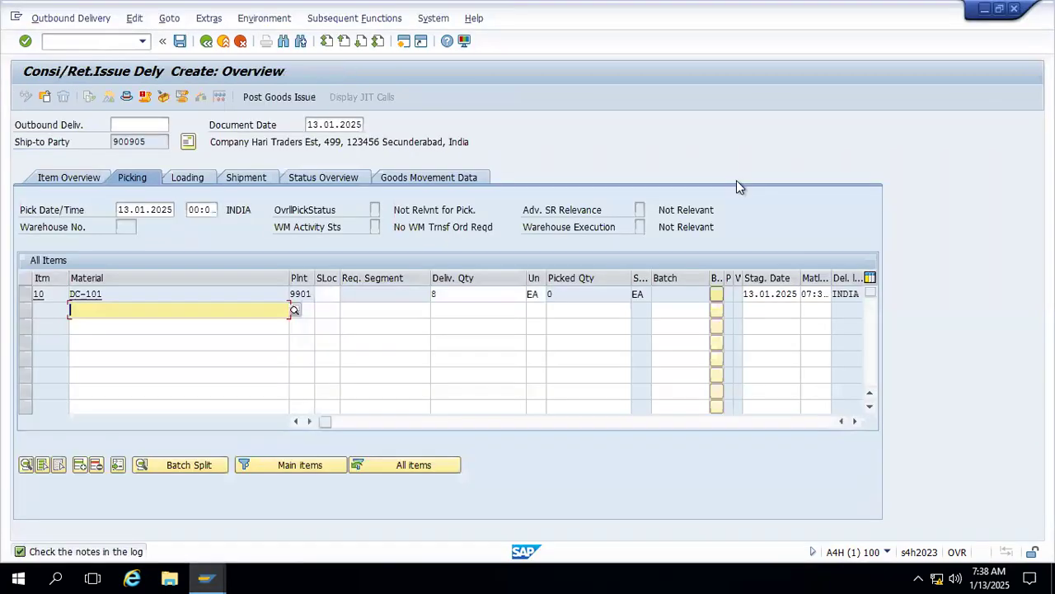
click(328, 296)
drag(289, 278, 133, 280)
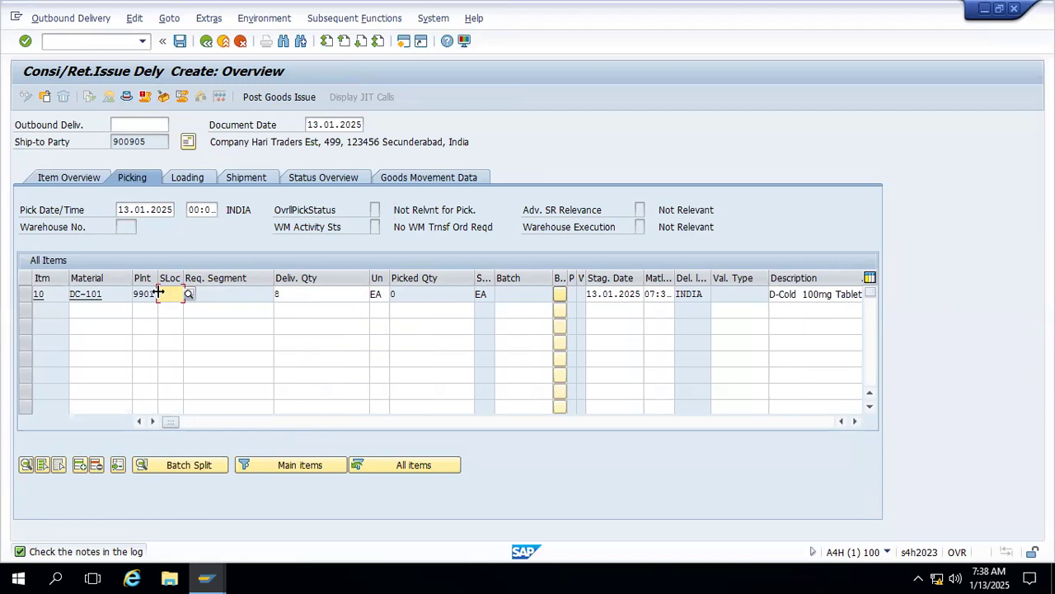
click(191, 297)
click(166, 294)
click(189, 295)
double_click(131, 251)
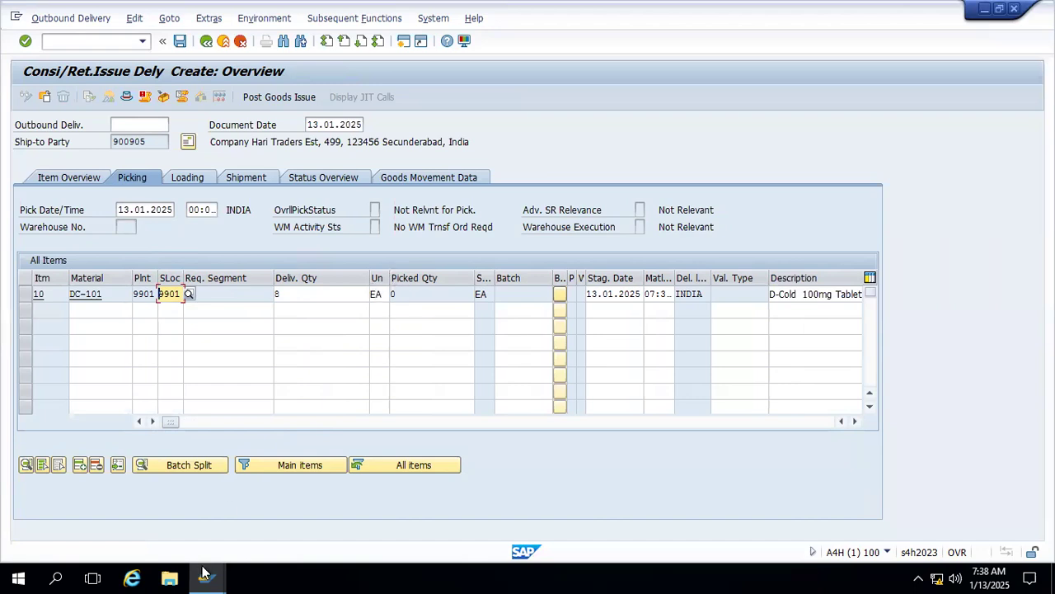
Check the customer consignment stock of DC-101 at plant 9901 with MMBE in the other session
mouse_move(204, 571)
click(210, 502)
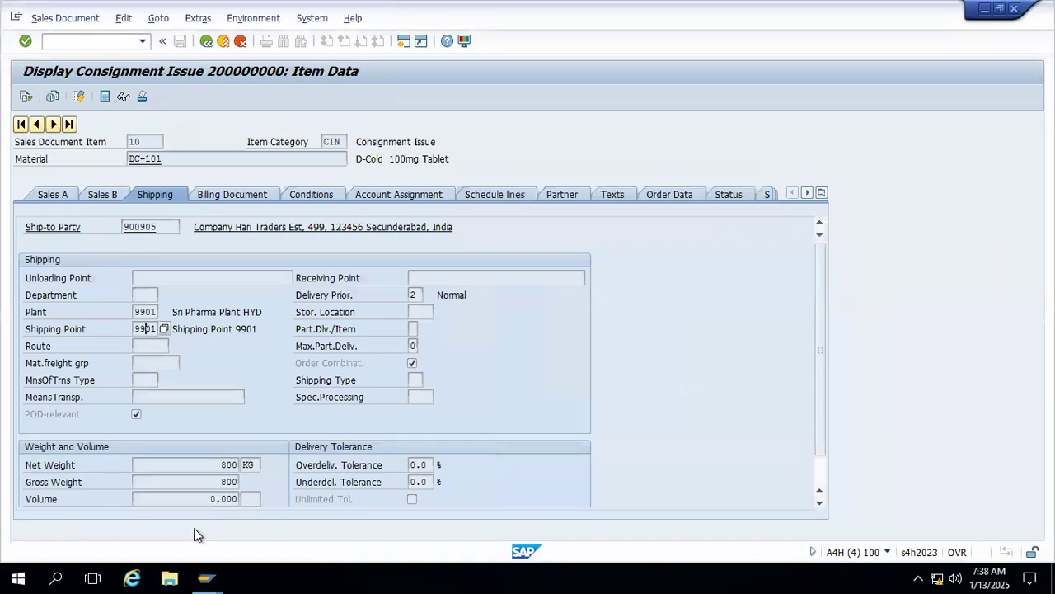
click(99, 42)
text(/nmmbe)
key(Return)
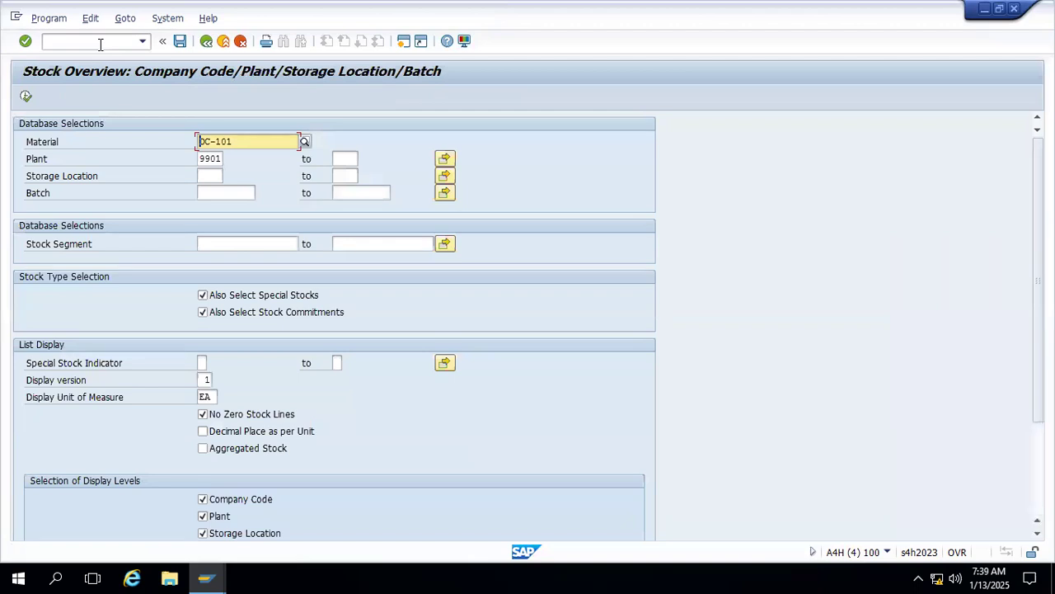
click(26, 97)
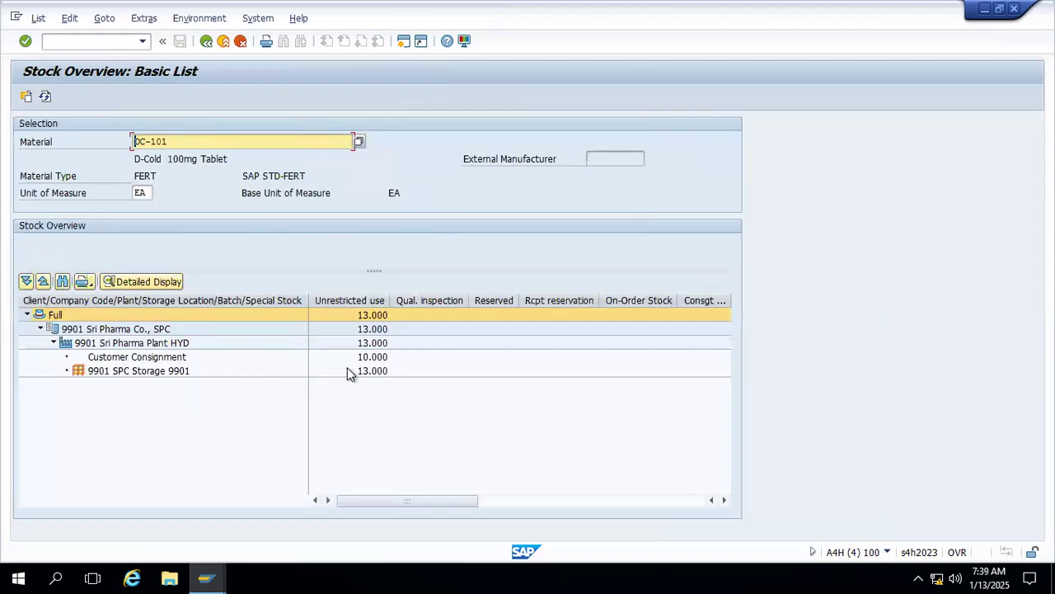
click(365, 359)
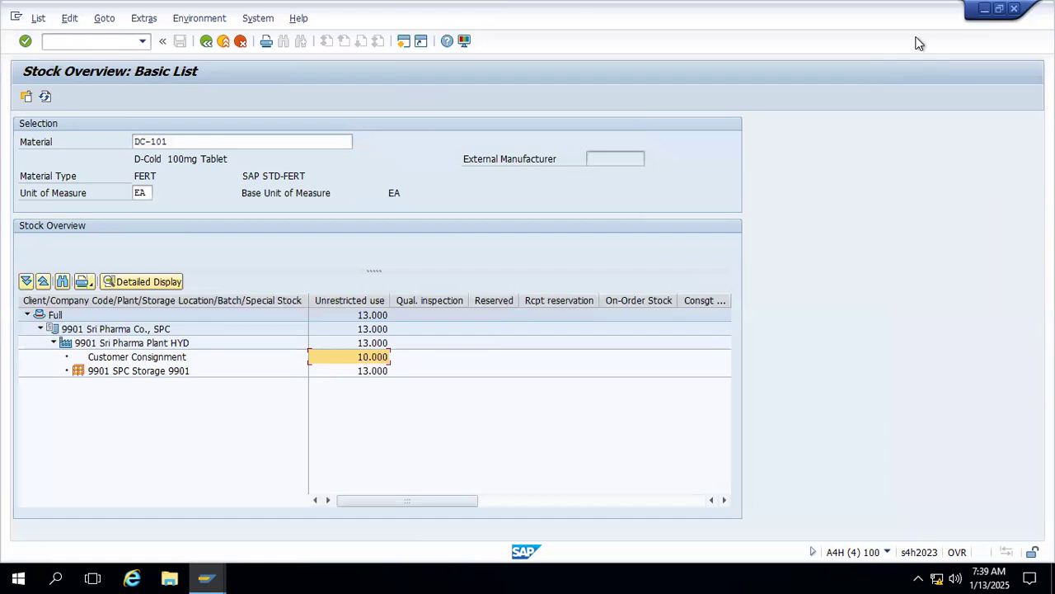
Return to the outbound delivery, review its loading, shipment and status data, and post the goods issue
click(984, 8)
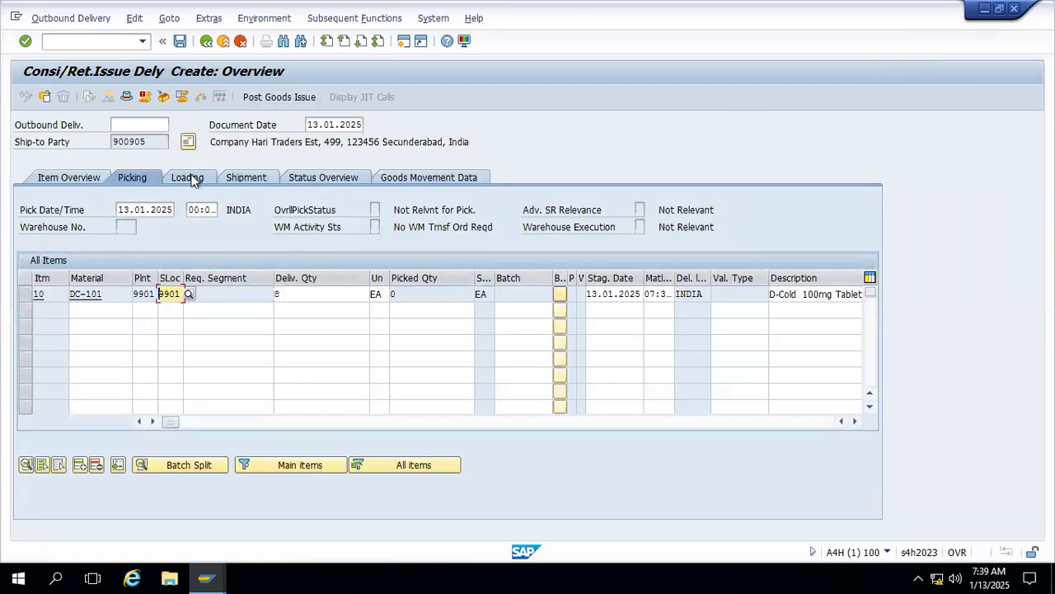
click(188, 178)
click(246, 178)
click(324, 177)
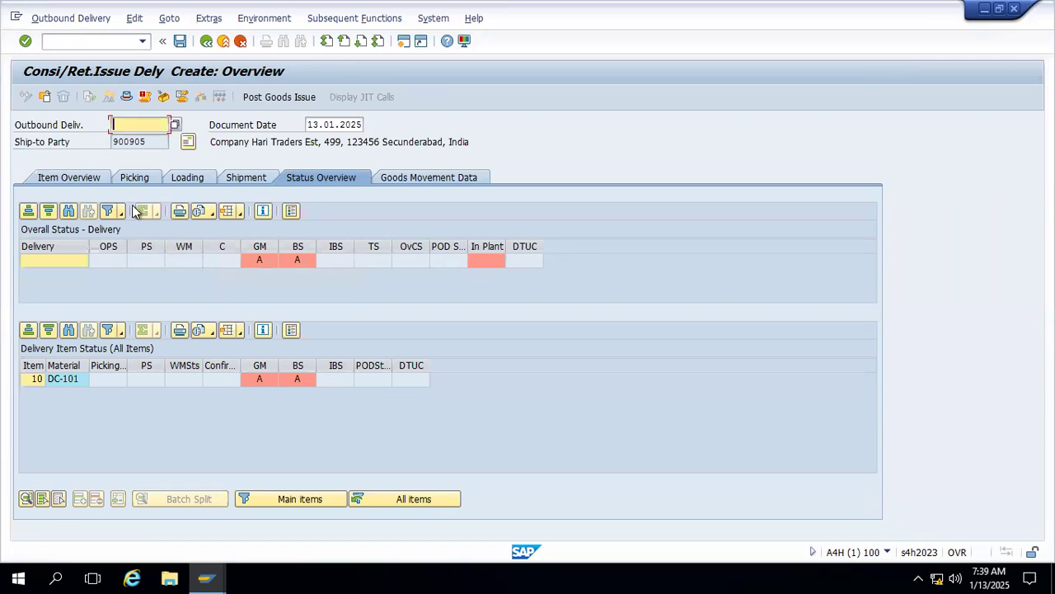
click(301, 96)
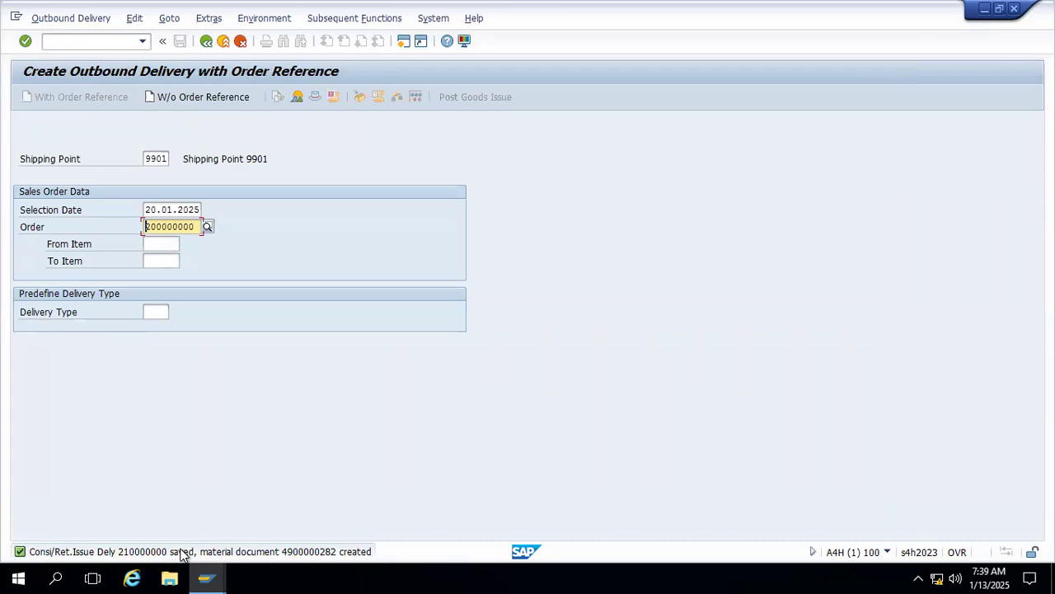
Return to the stock overview and recheck the updated customer consignment quantity of DC-101
mouse_move(218, 571)
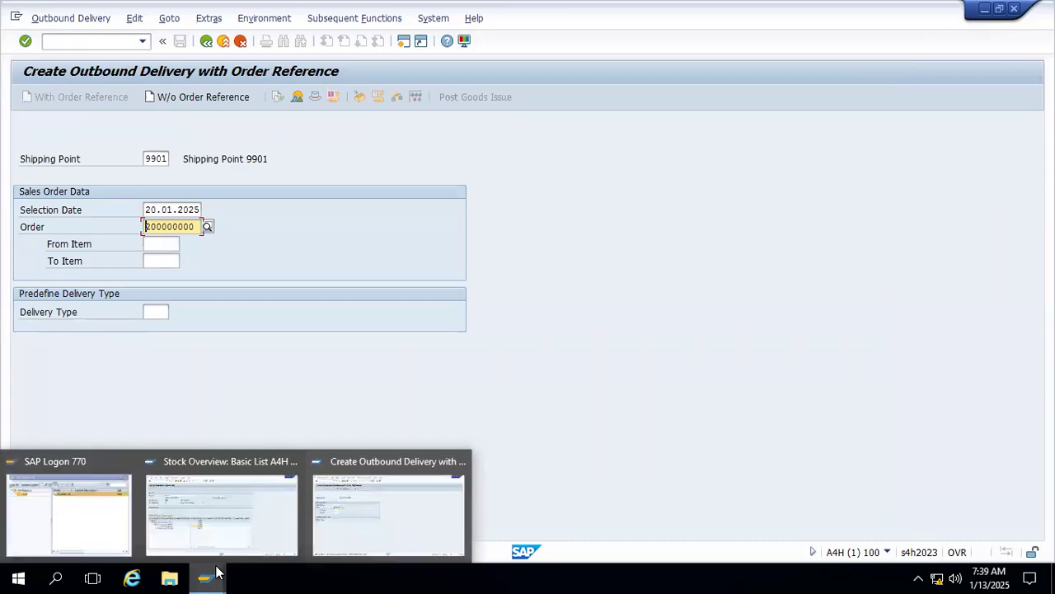
click(218, 520)
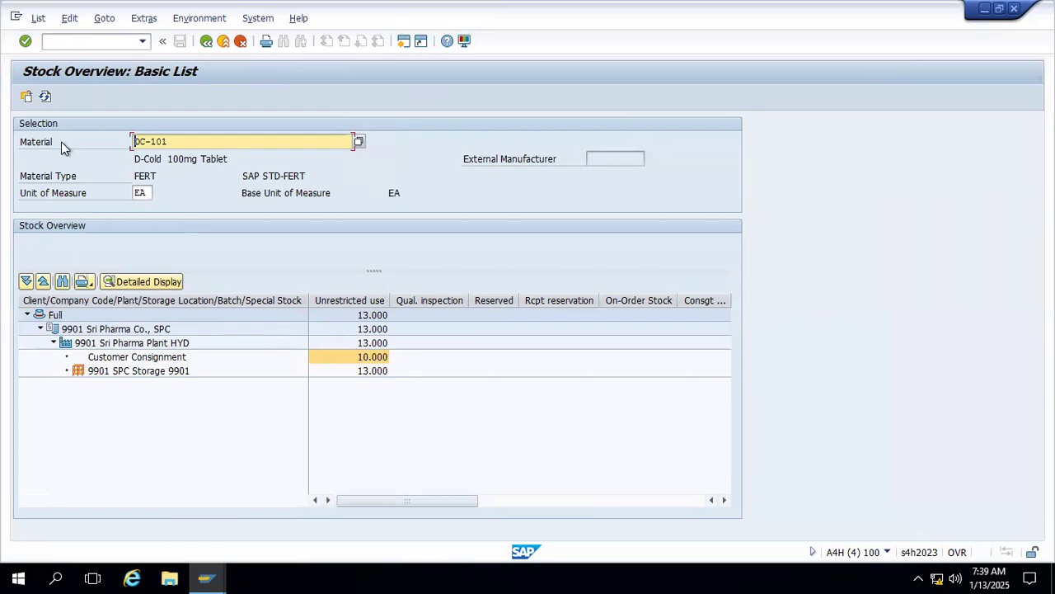
click(151, 362)
click(369, 361)
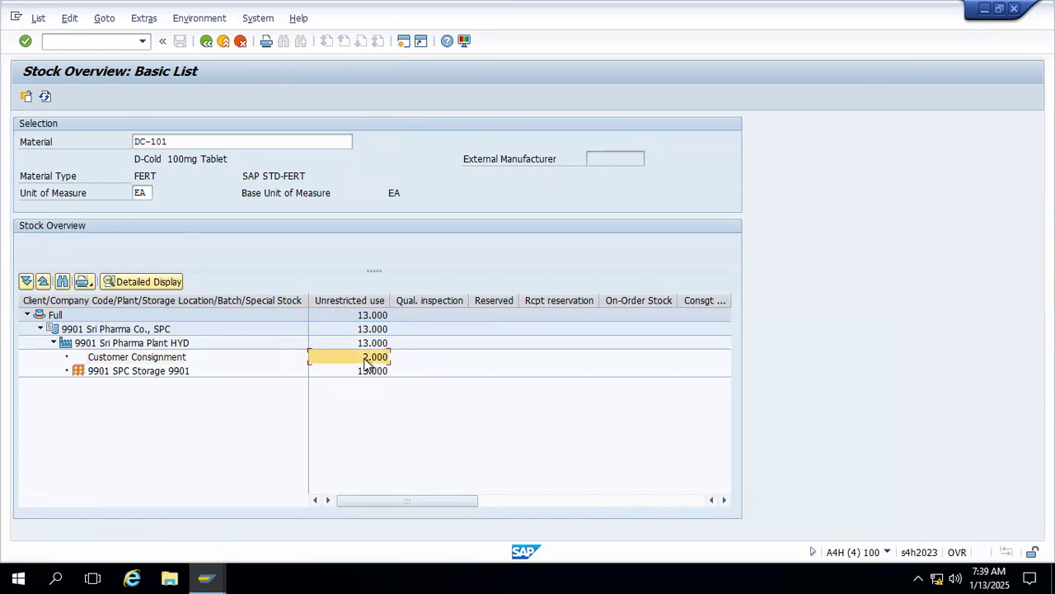
Return to the delivery session, open the outbound delivery display with VL03N, and select the delivery number
click(206, 578)
click(357, 508)
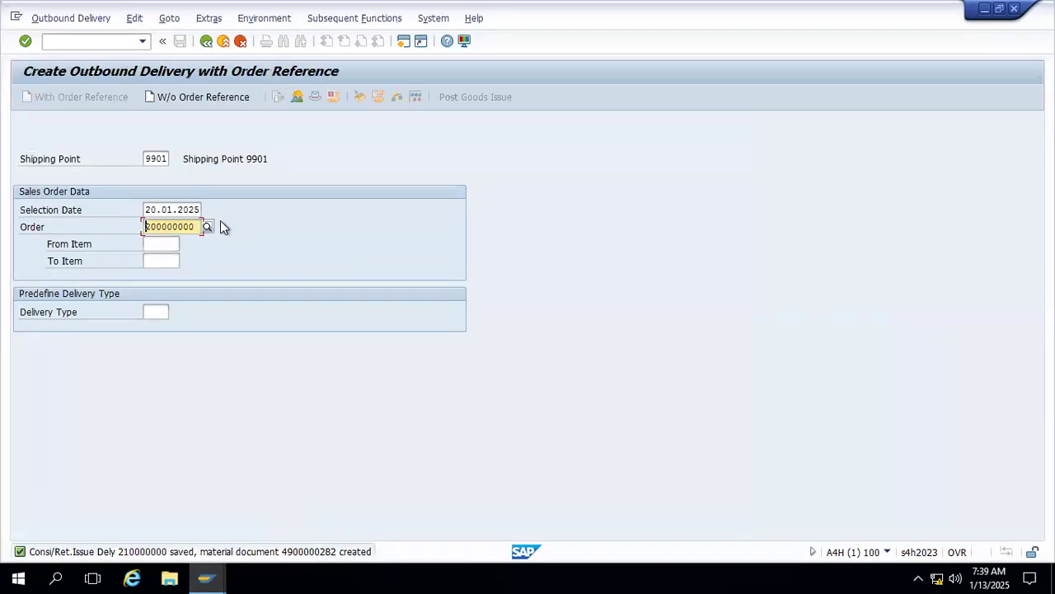
click(207, 41)
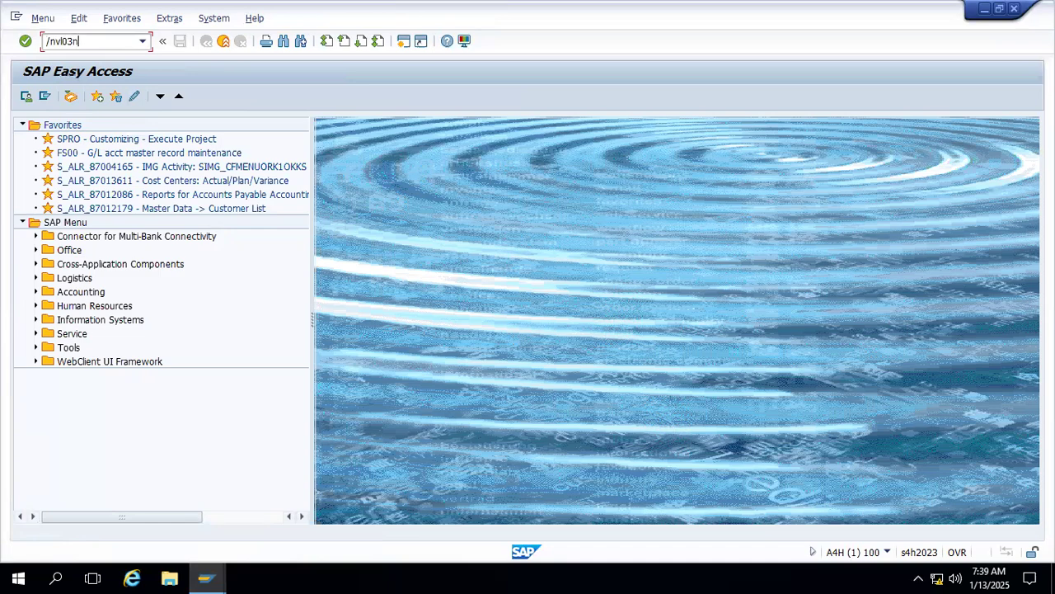
key(Return)
key(End)
key(shift+Home)
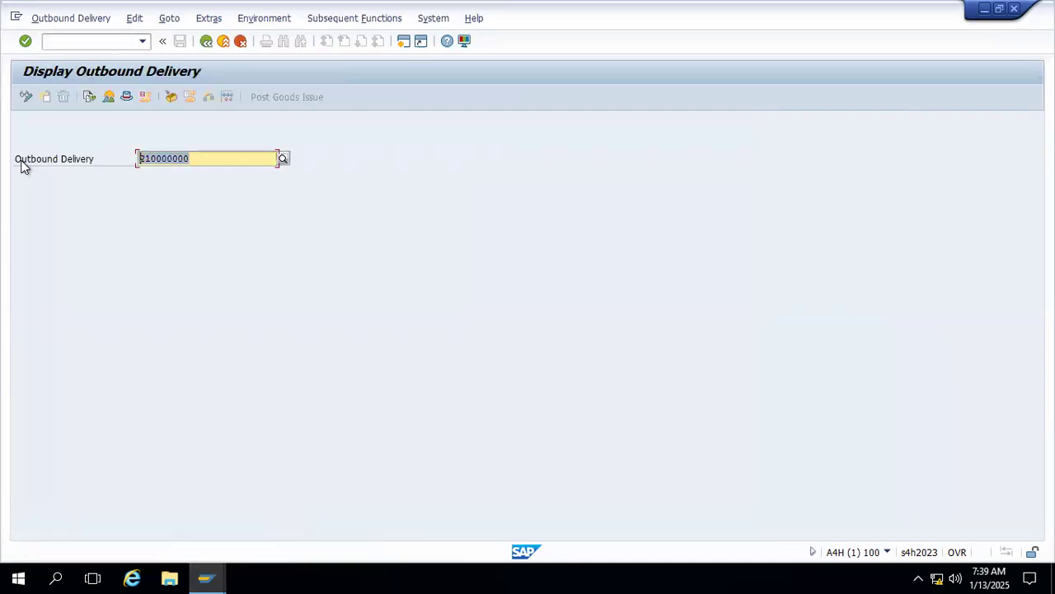
Create the F2 invoice for the outbound delivery with VF01, narrow the Material column, and save the billing document
click(75, 44)
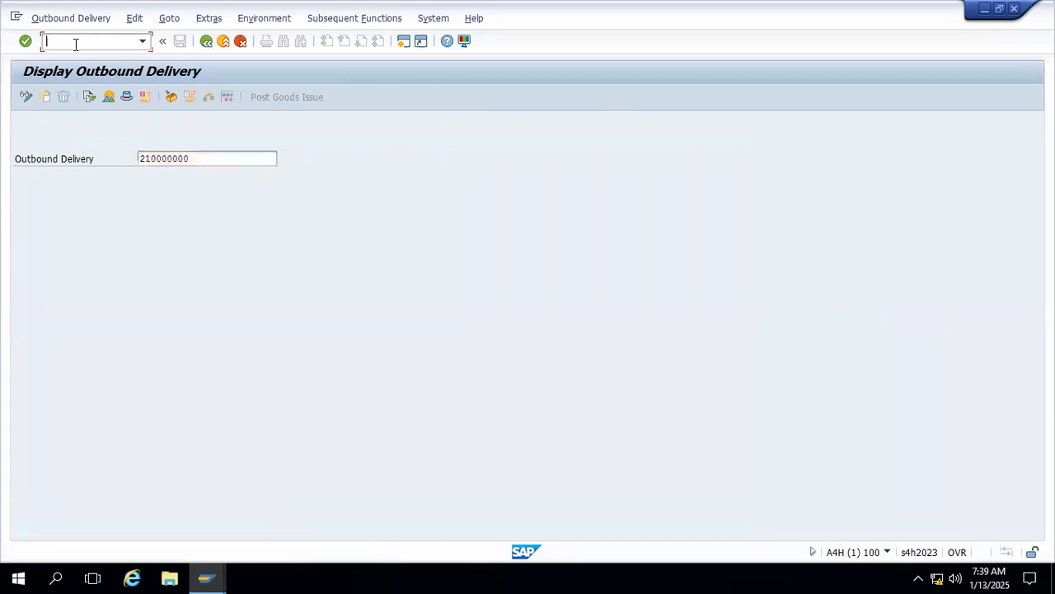
text(/nVF01)
key(Return)
key(Return)
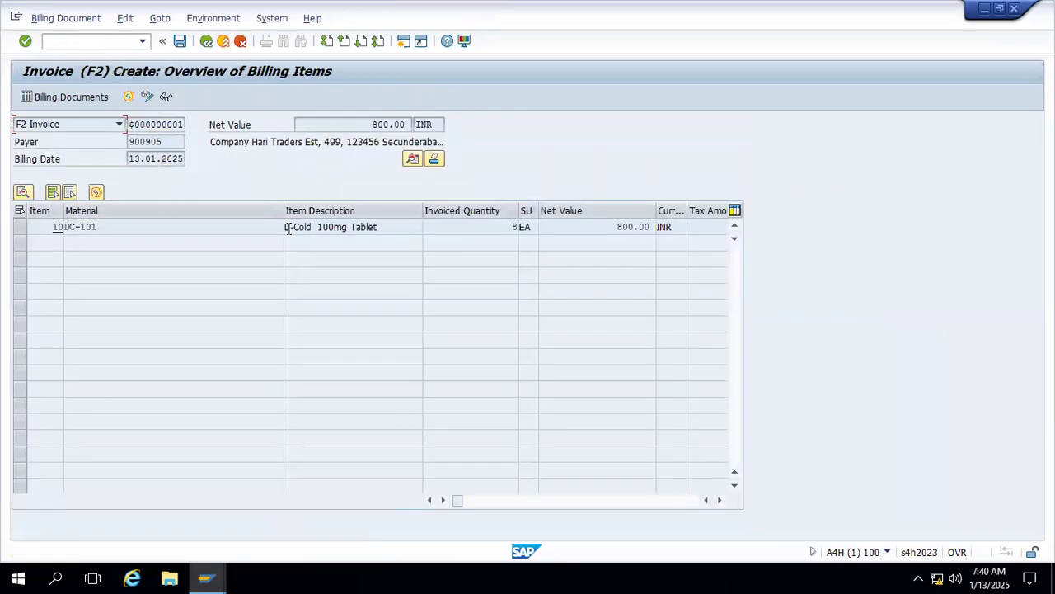
drag(283, 212, 104, 230)
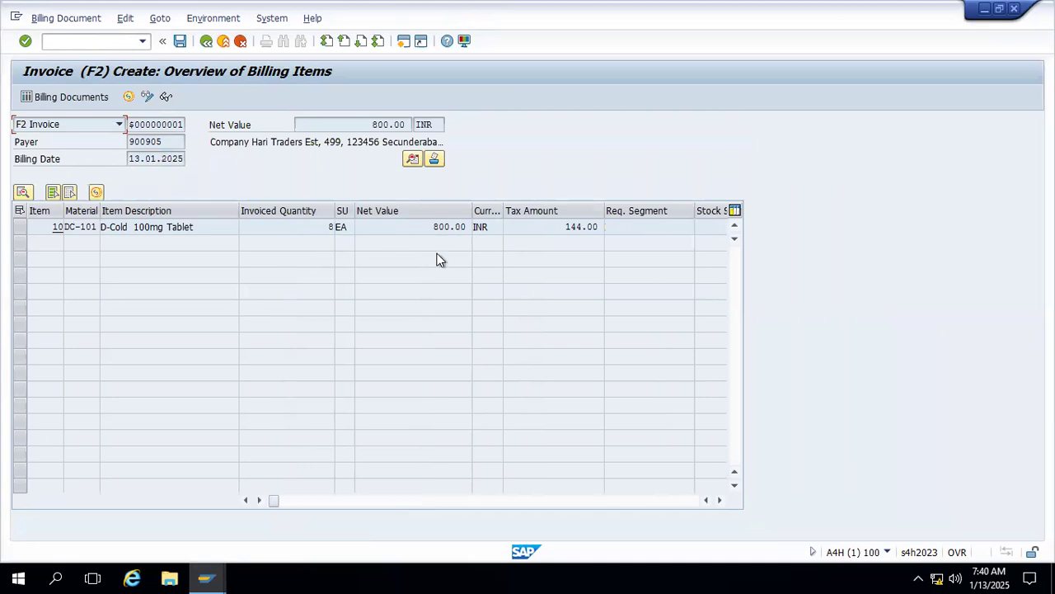
click(180, 43)
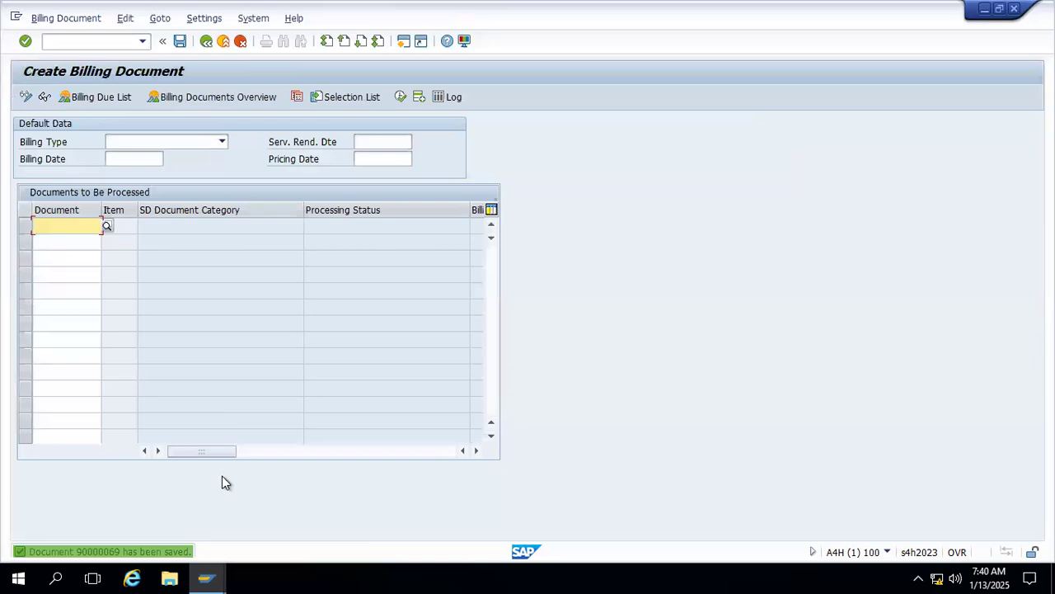
Open the saved billing document in change mode, release it to accounting, and display its accounting document
click(66, 18)
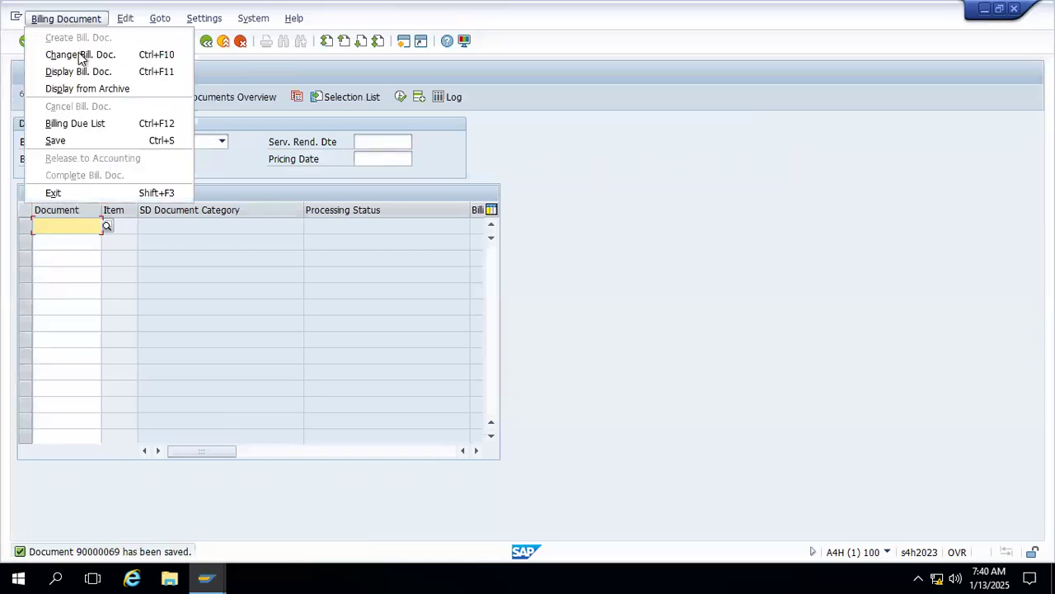
click(83, 52)
click(251, 98)
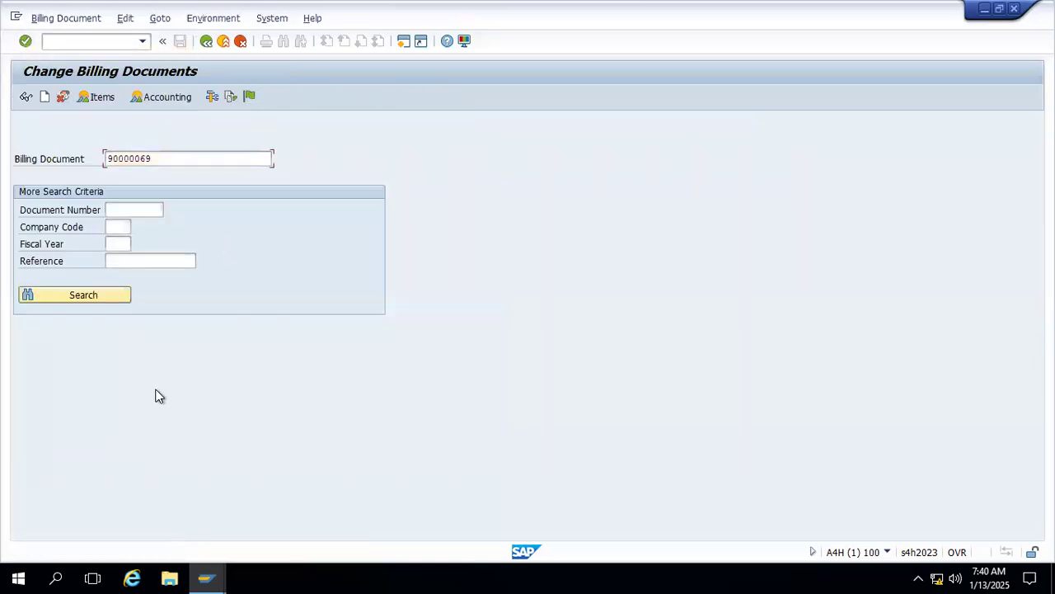
click(169, 99)
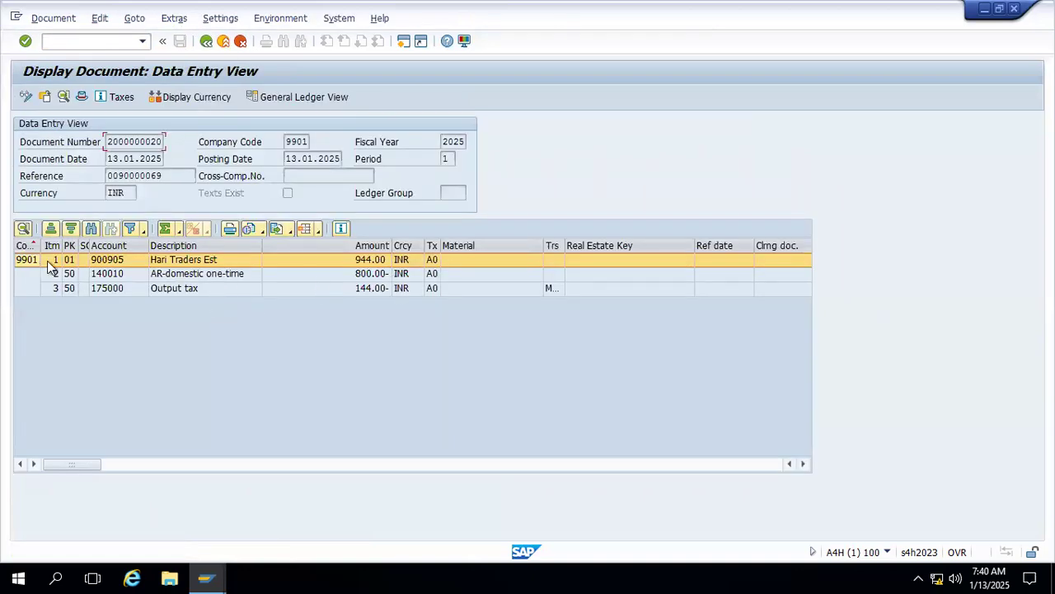
Review the customer, revenue and output tax postings of the accounting document, widening the item and key columns and narrowing Amount and Material
click(363, 276)
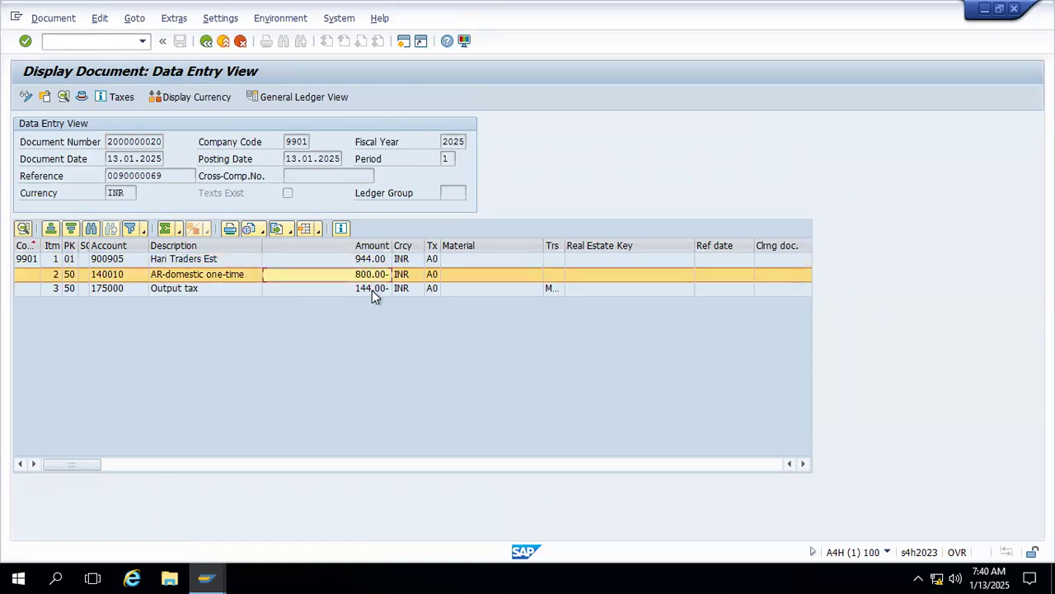
click(372, 290)
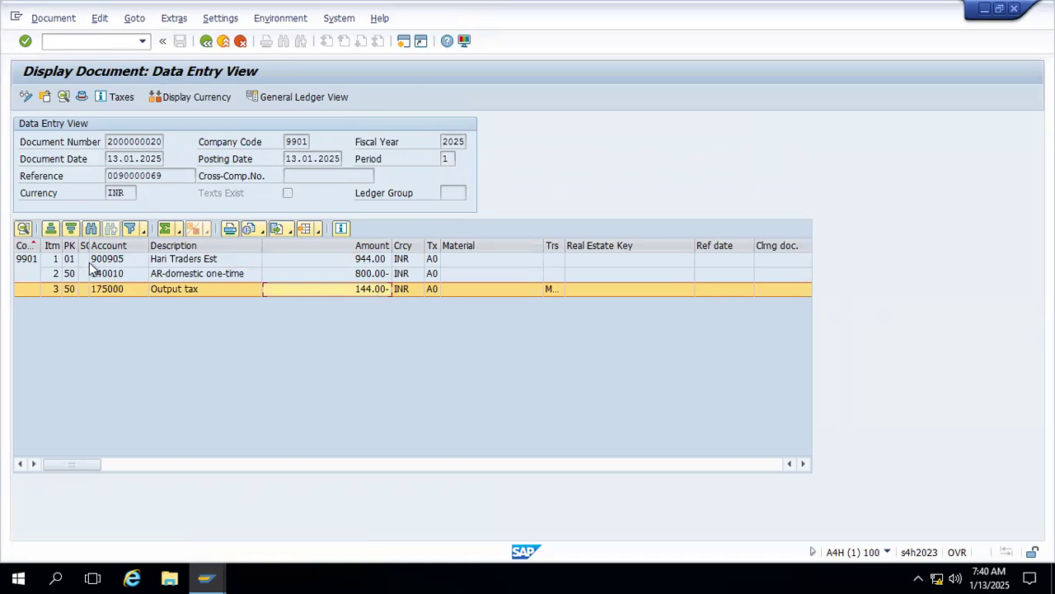
drag(63, 246, 110, 246)
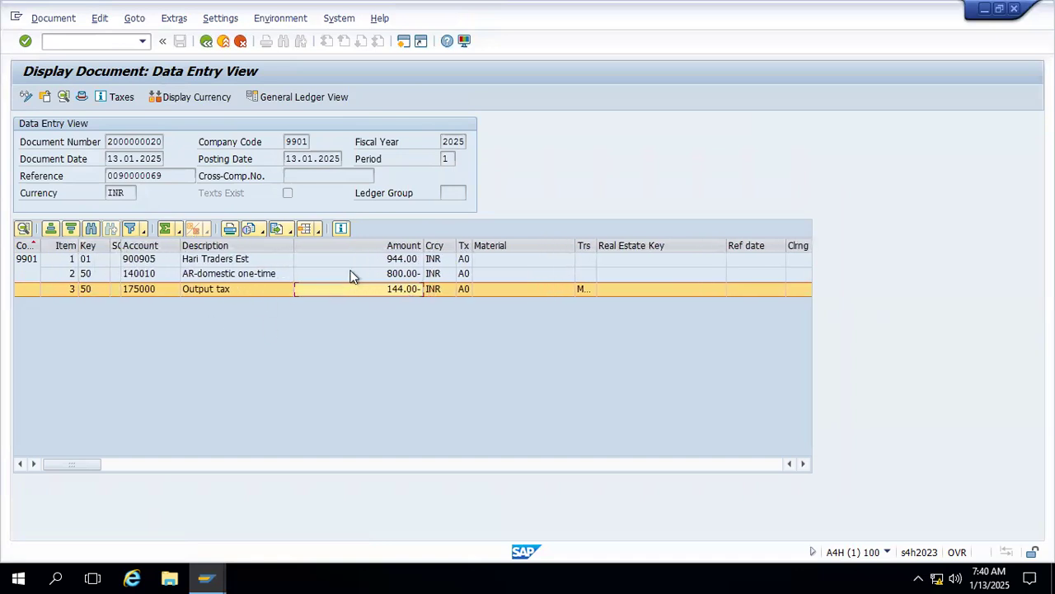
drag(422, 250, 357, 249)
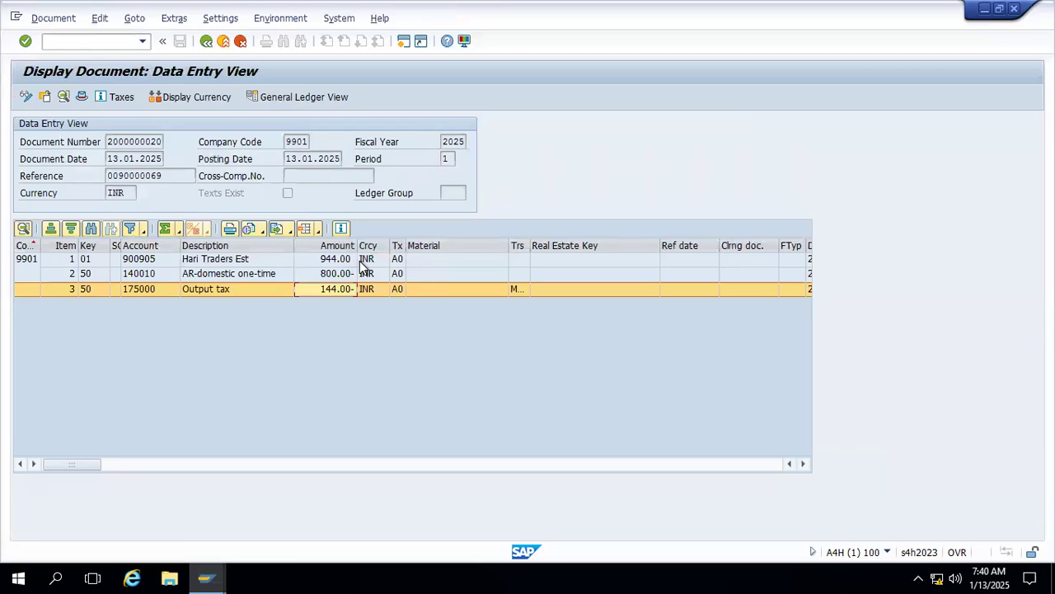
drag(507, 245, 459, 245)
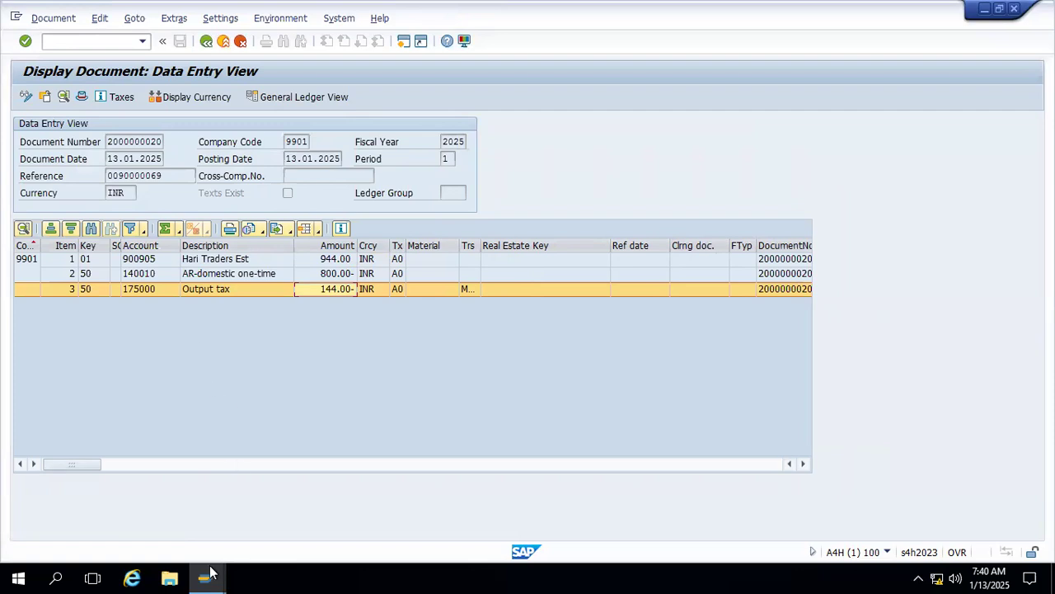
Switch to the DC-101 stock overview and inspect the customer consignment stock per customer, narrowing the detail columns before closing the details
click(984, 9)
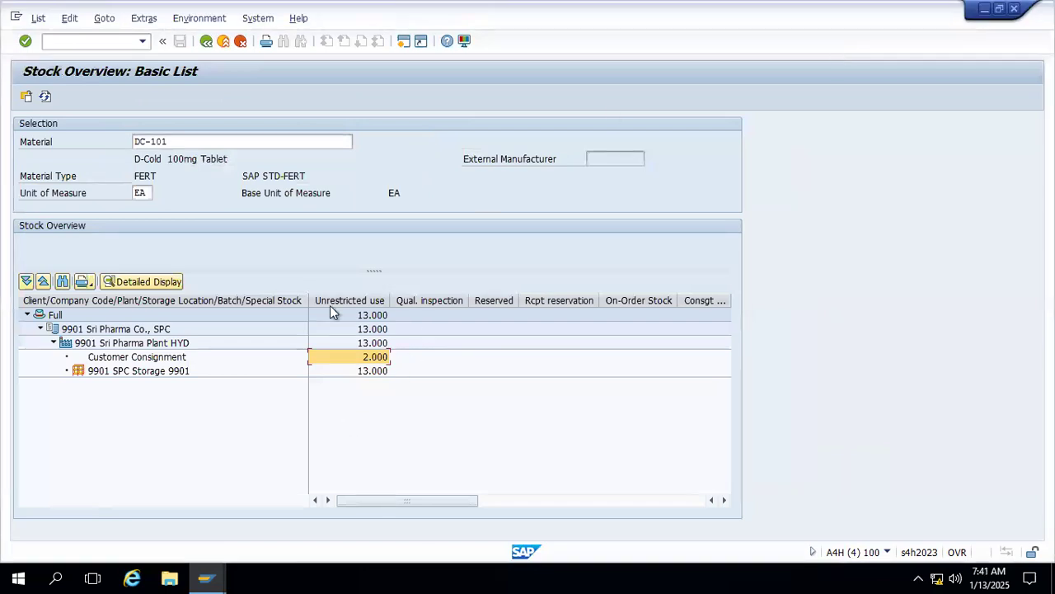
click(149, 360)
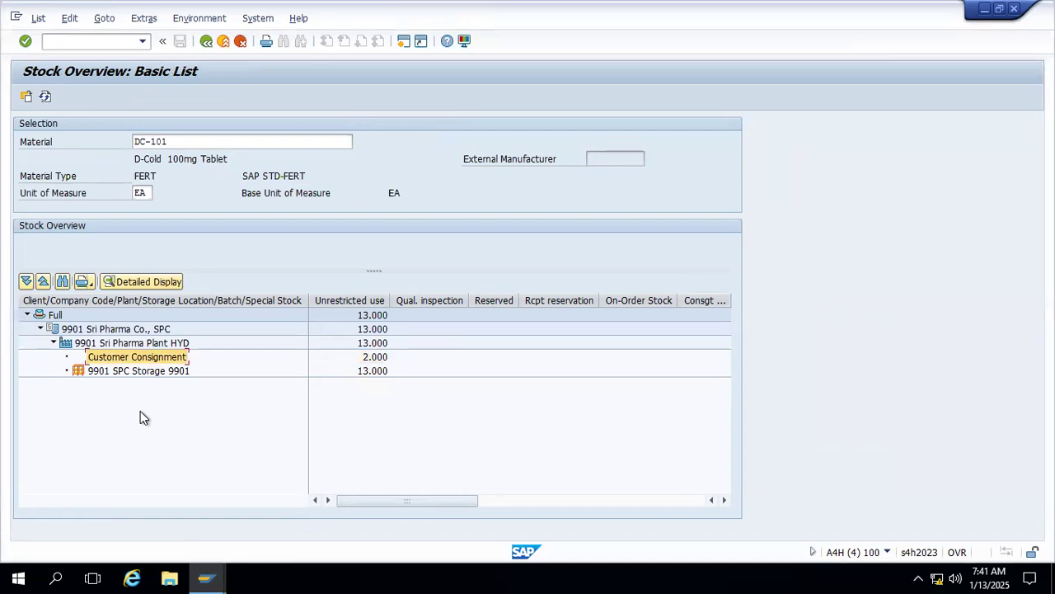
double_click(157, 363)
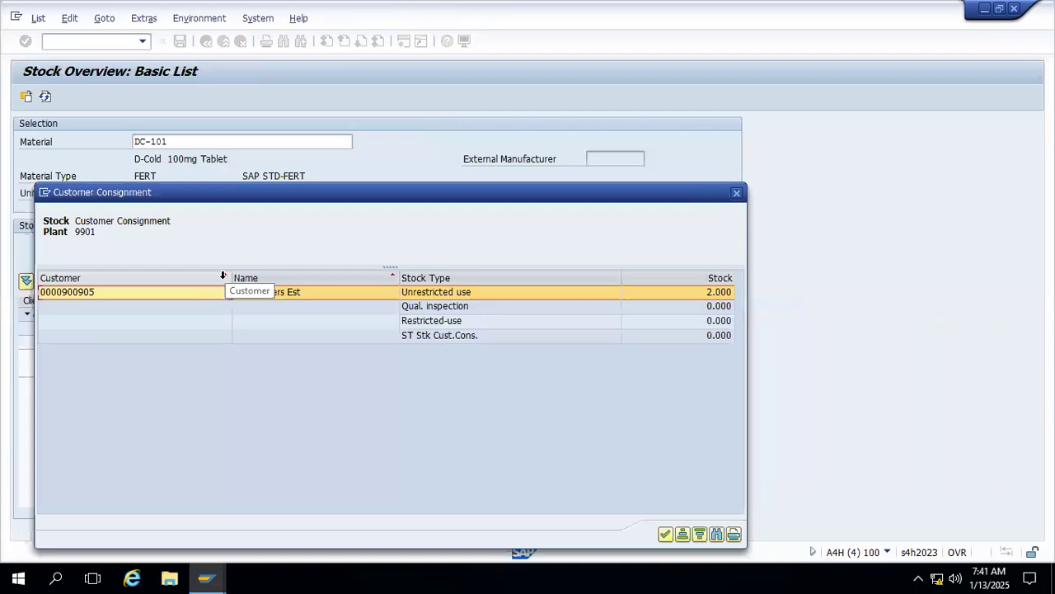
drag(224, 274, 111, 284)
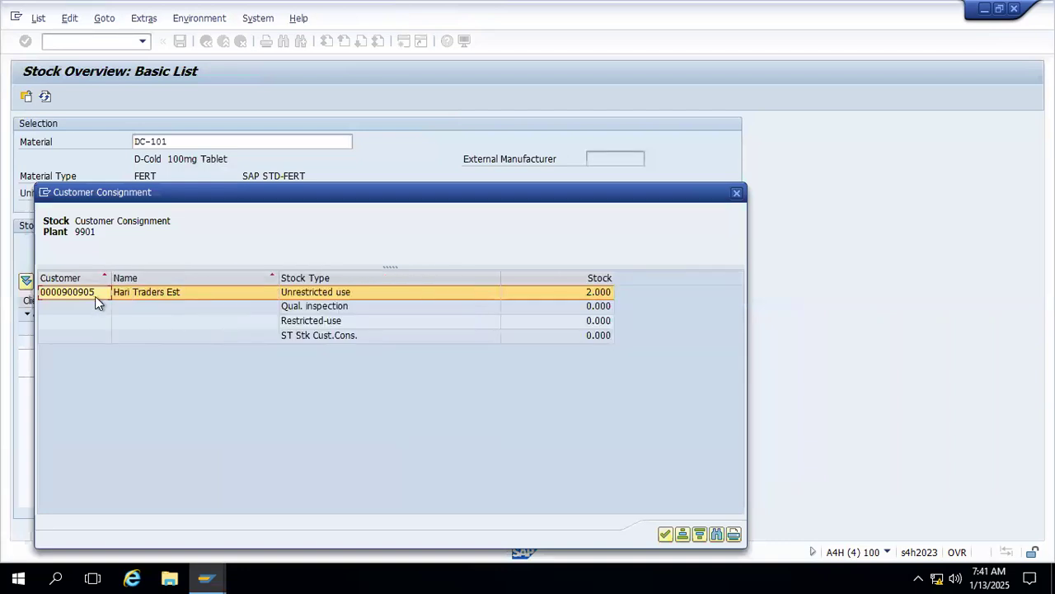
drag(278, 274, 201, 305)
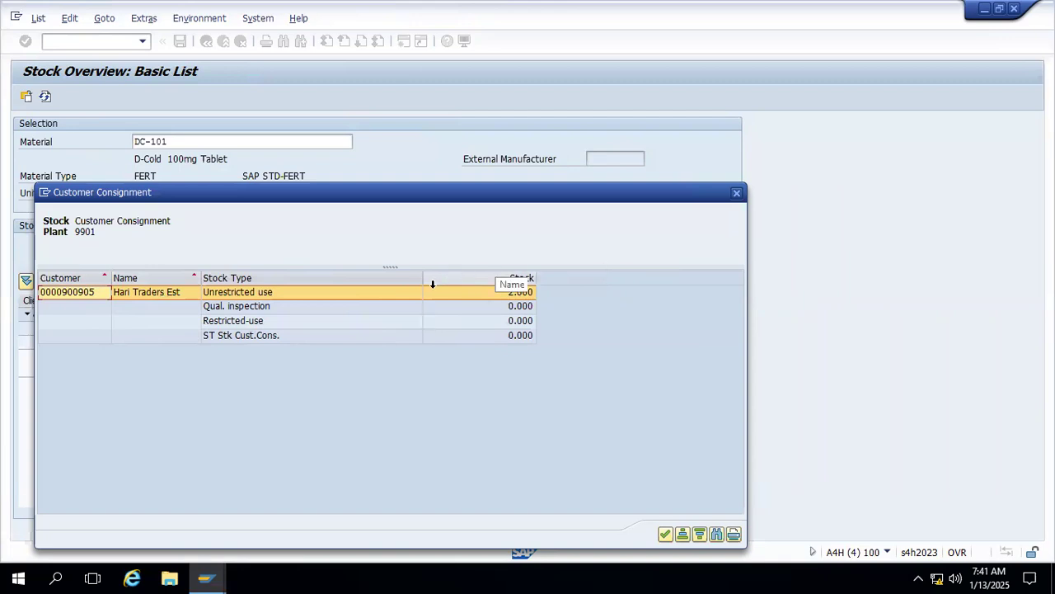
drag(423, 277, 317, 293)
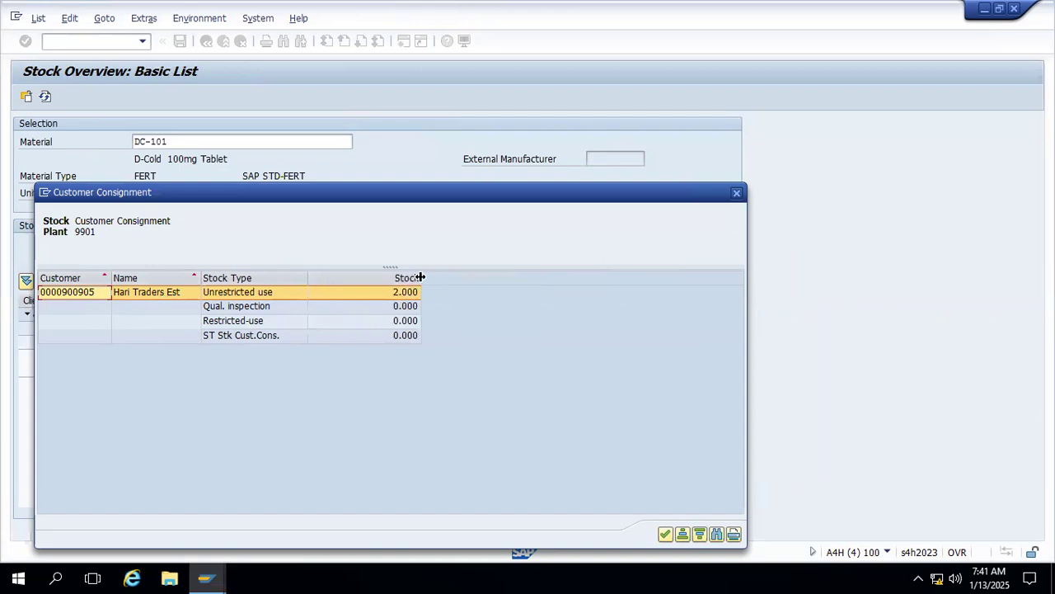
drag(420, 275, 369, 279)
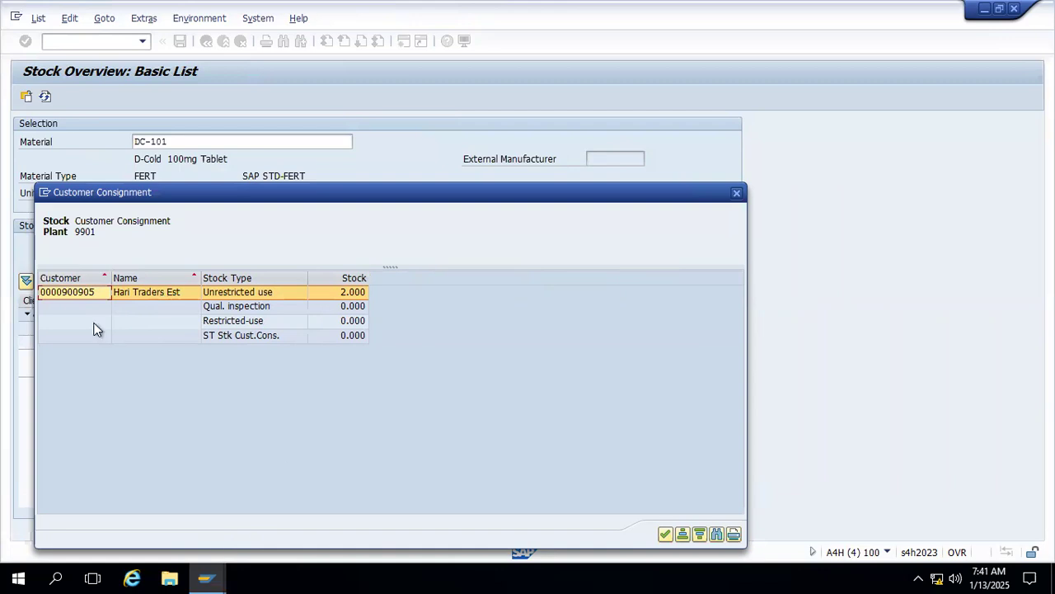
click(114, 296)
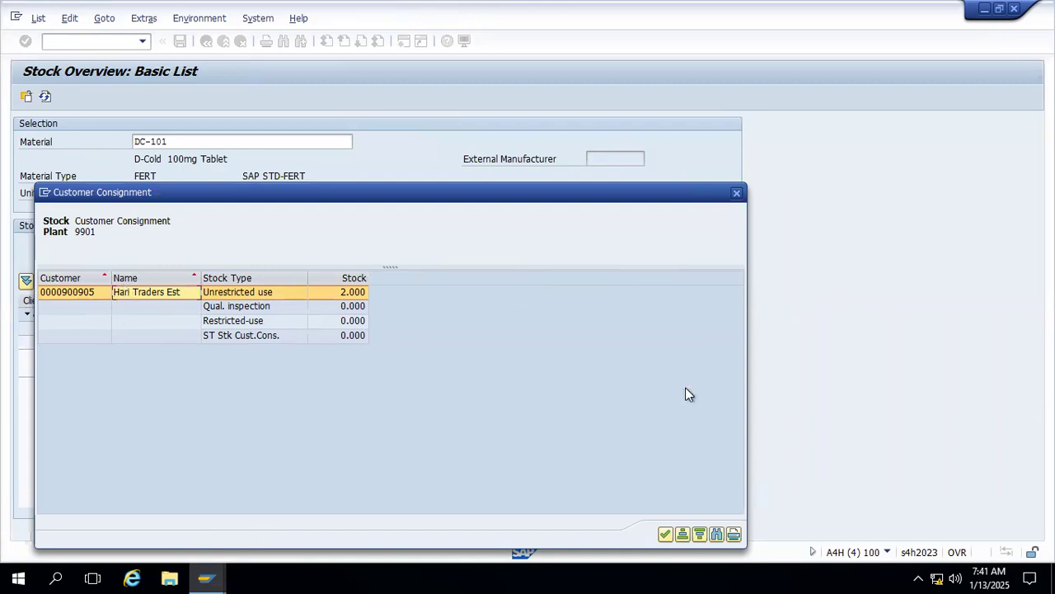
click(736, 192)
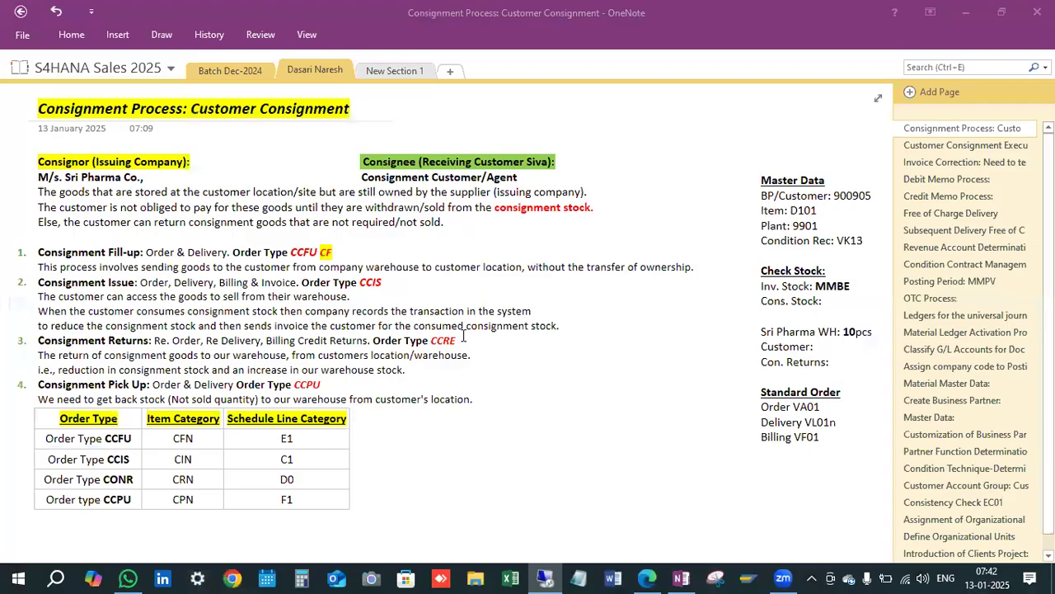
Switch to the OneNote consignment page, add "8 pcs sold" to the Customer line under Check Stock, and make the 8 bold
click(693, 10)
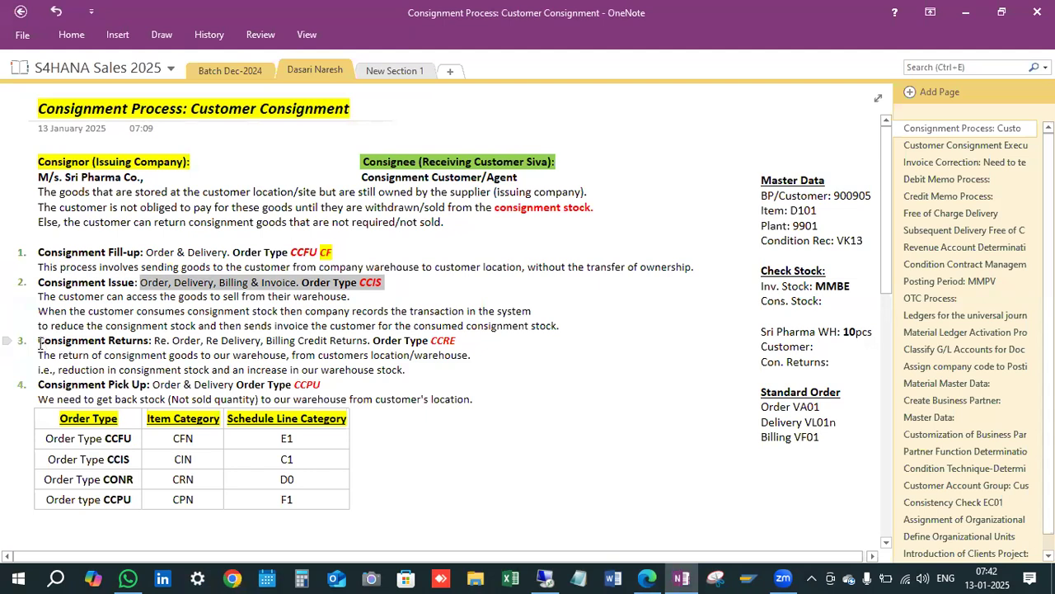
drag(38, 340, 146, 341)
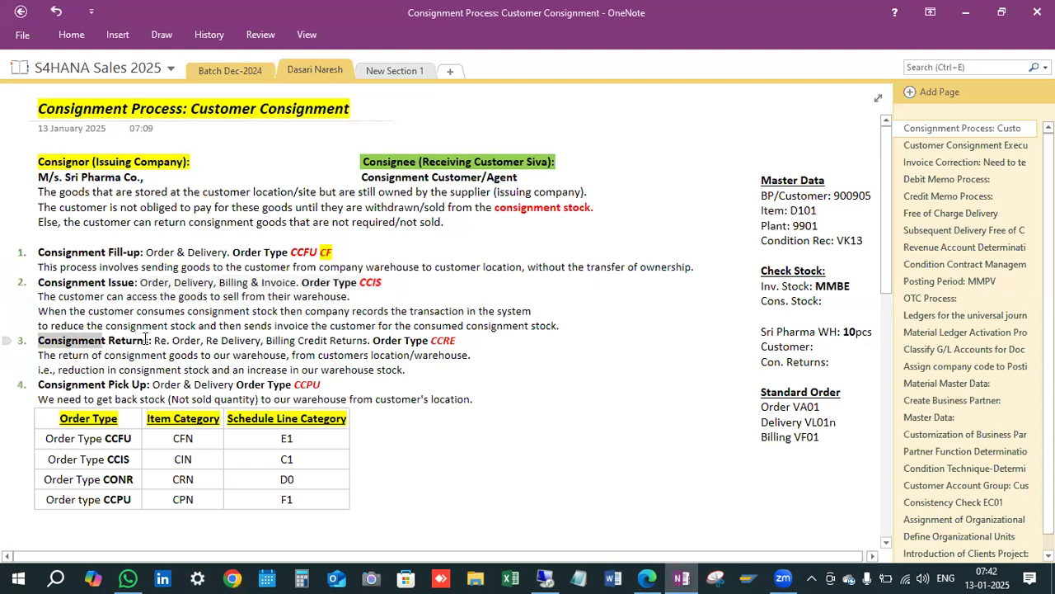
click(857, 332)
click(830, 347)
text(8 pcs sold)
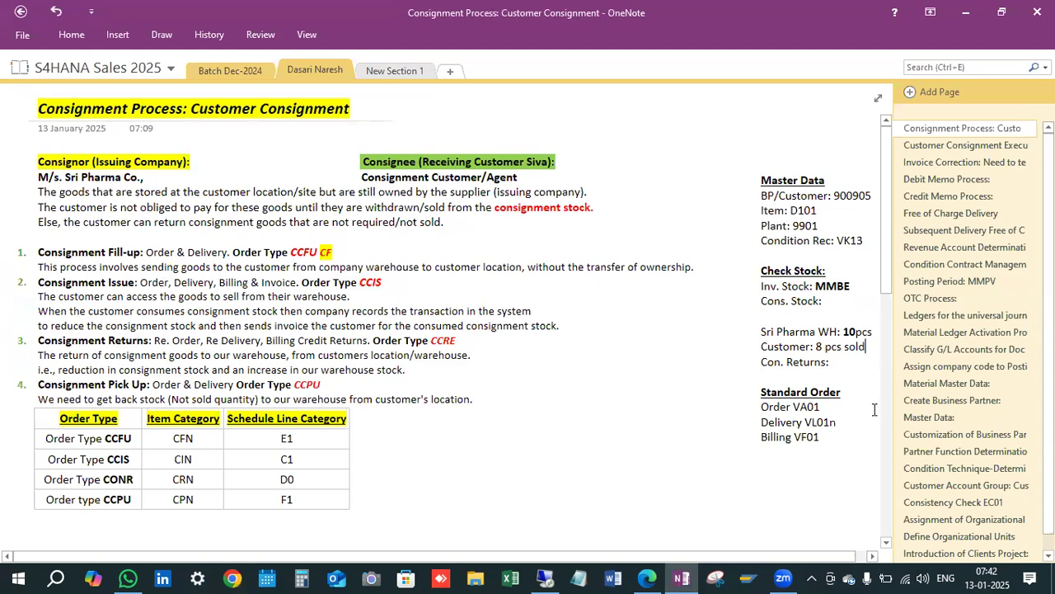
click(819, 348)
drag(815, 347, 825, 347)
click(834, 325)
click(839, 365)
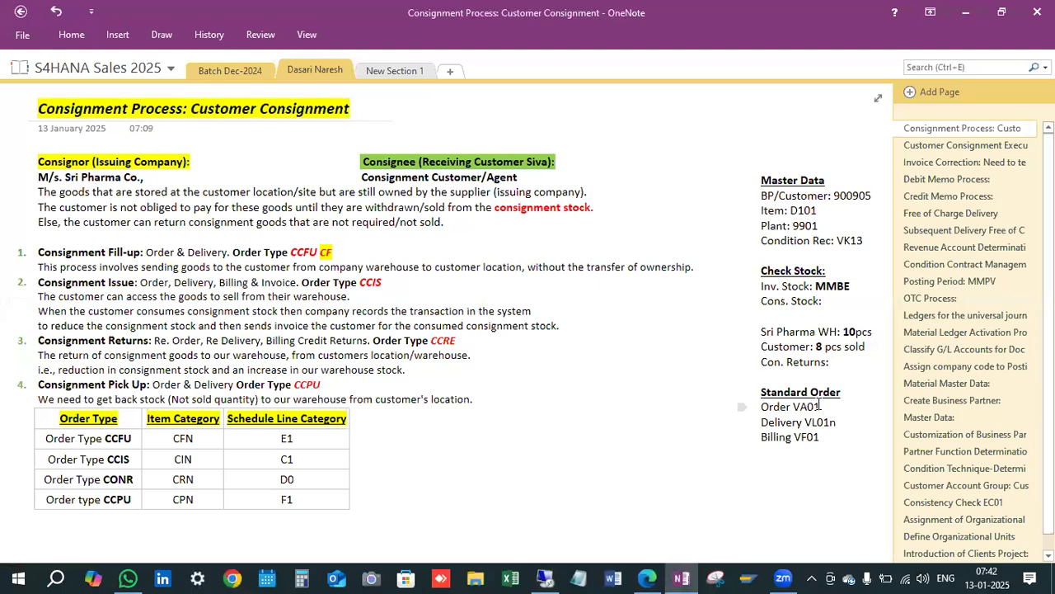
Set the font size of the order type CCRE in the Consignment Returns line to 12
double_click(442, 340)
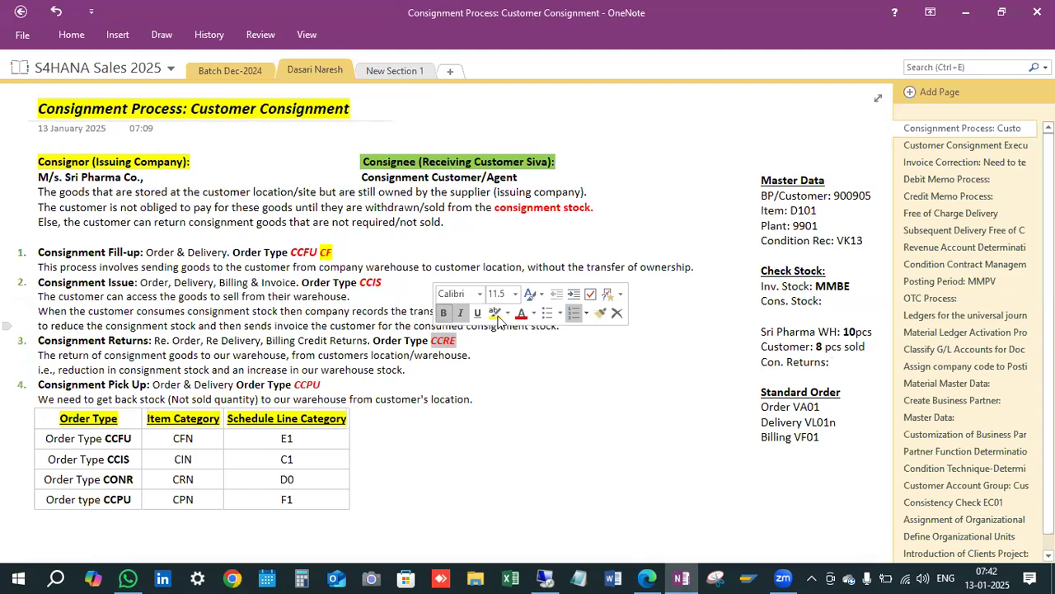
click(516, 294)
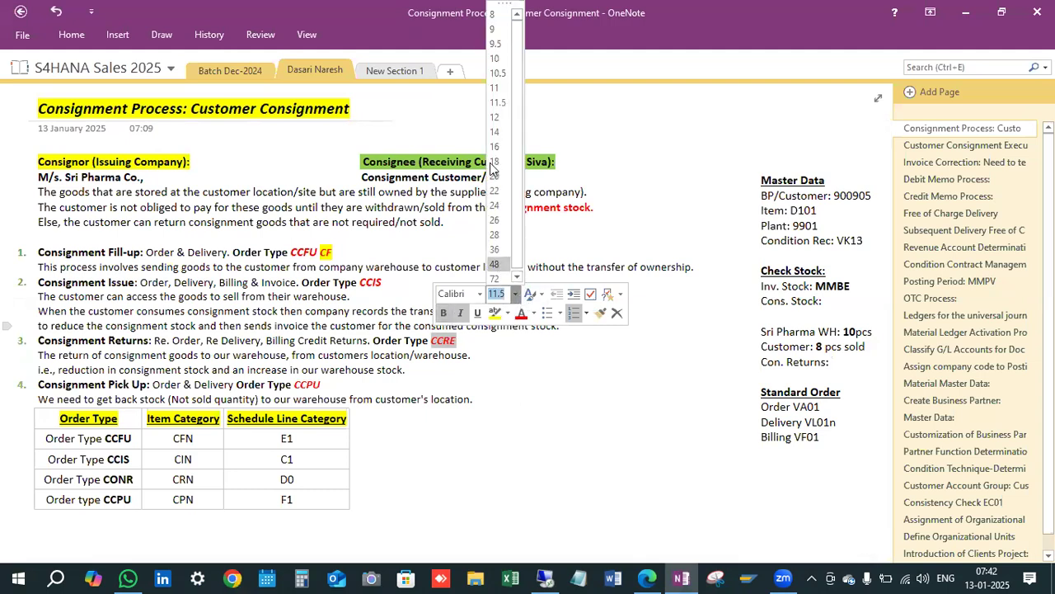
click(494, 121)
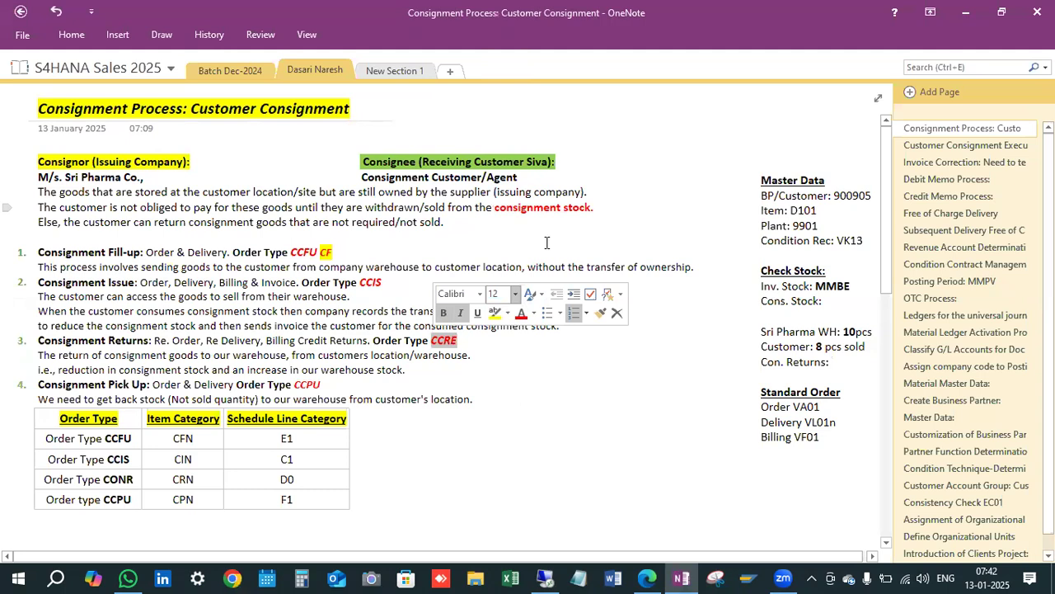
click(510, 349)
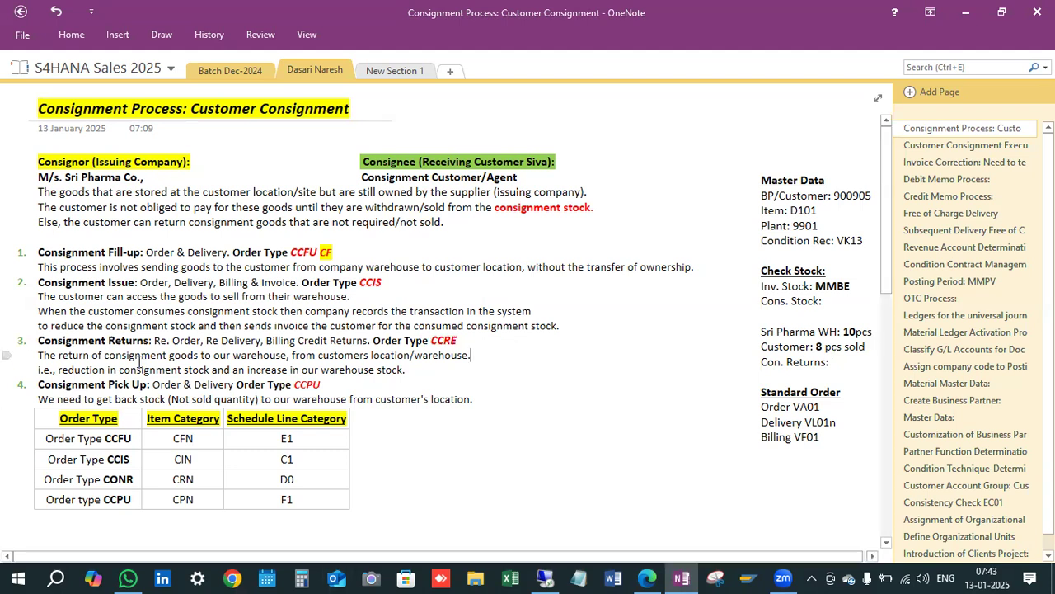
Examine the Consignment Returns note, highlighting its heading and the text "Re. Order, Re Delivery, Billing Credit Returns."
drag(31, 347, 164, 347)
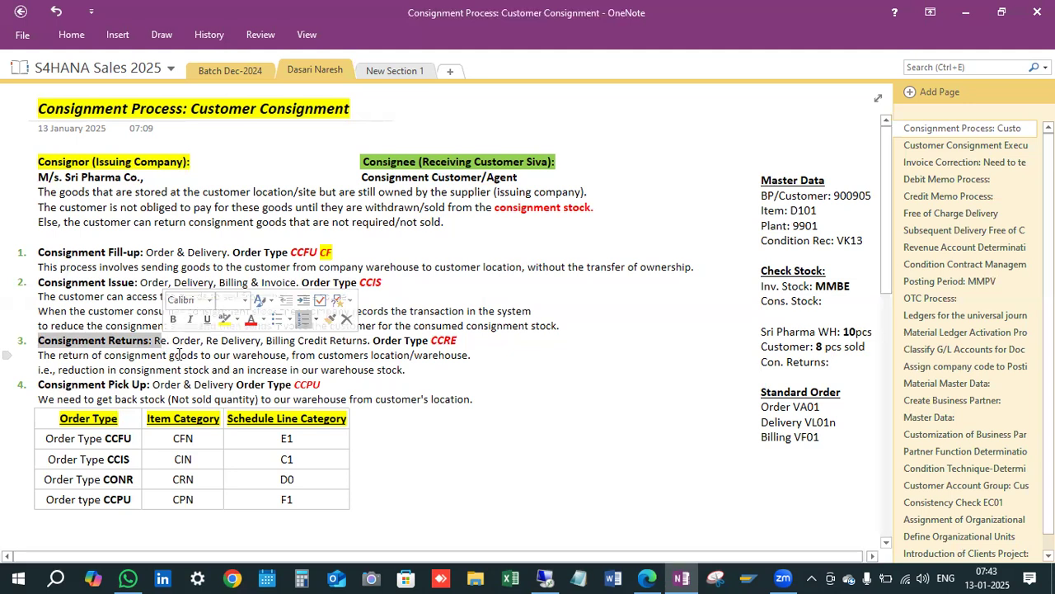
click(180, 355)
drag(154, 341, 371, 341)
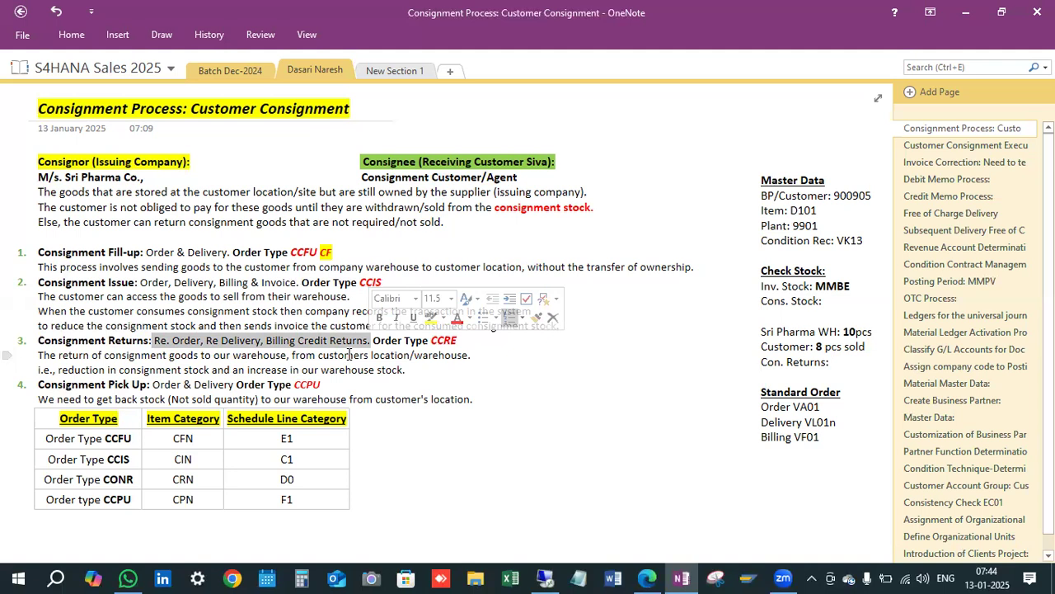
click(240, 340)
drag(155, 340, 376, 348)
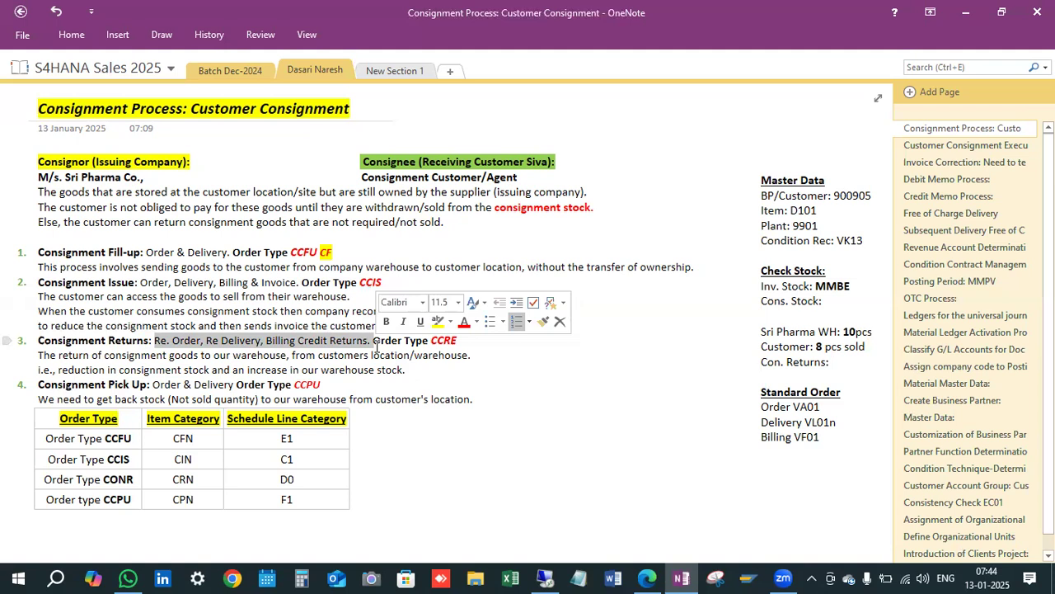
Examine the Consignment Returns description, highlighting the lines on returning goods to the warehouse and the reduction in consignment stock
click(416, 384)
drag(37, 356, 475, 355)
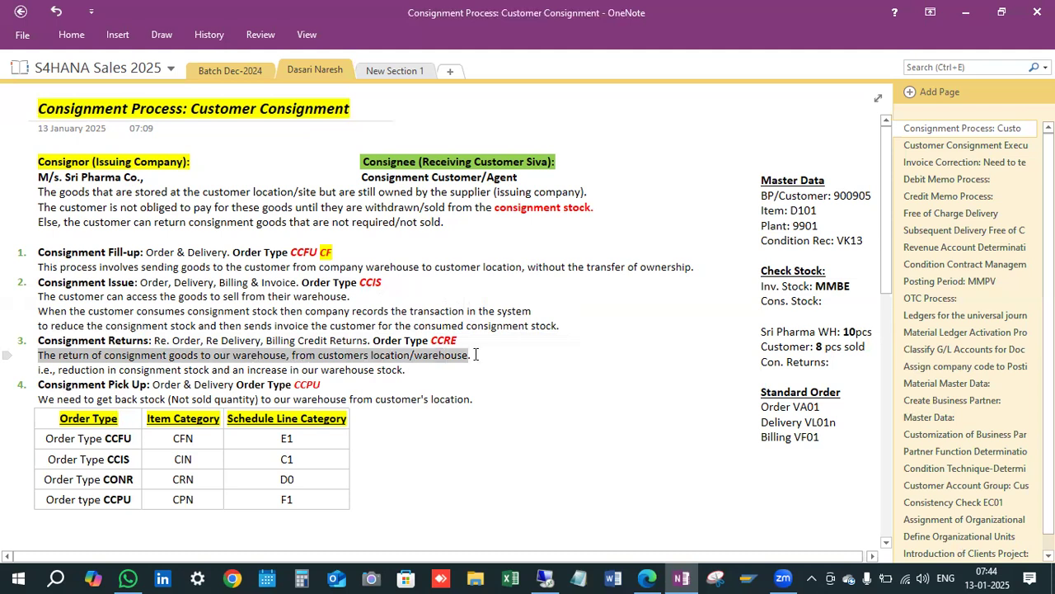
click(39, 370)
drag(89, 371, 414, 371)
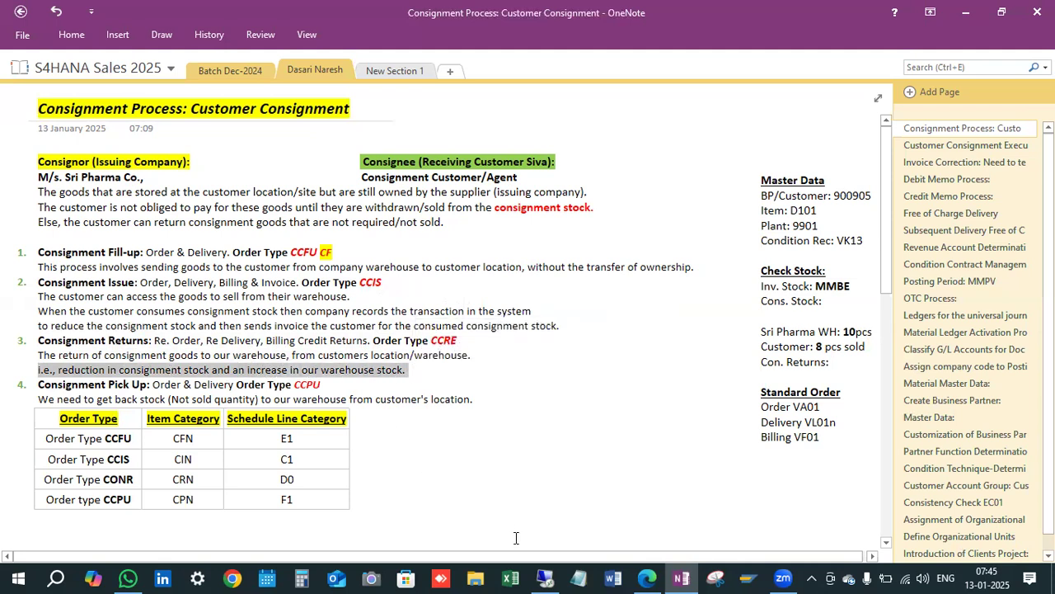
Switch to the SAP stock overview of DC-101 and inspect the unrestricted stock of Customer Consignment and of storage location 9901
click(544, 577)
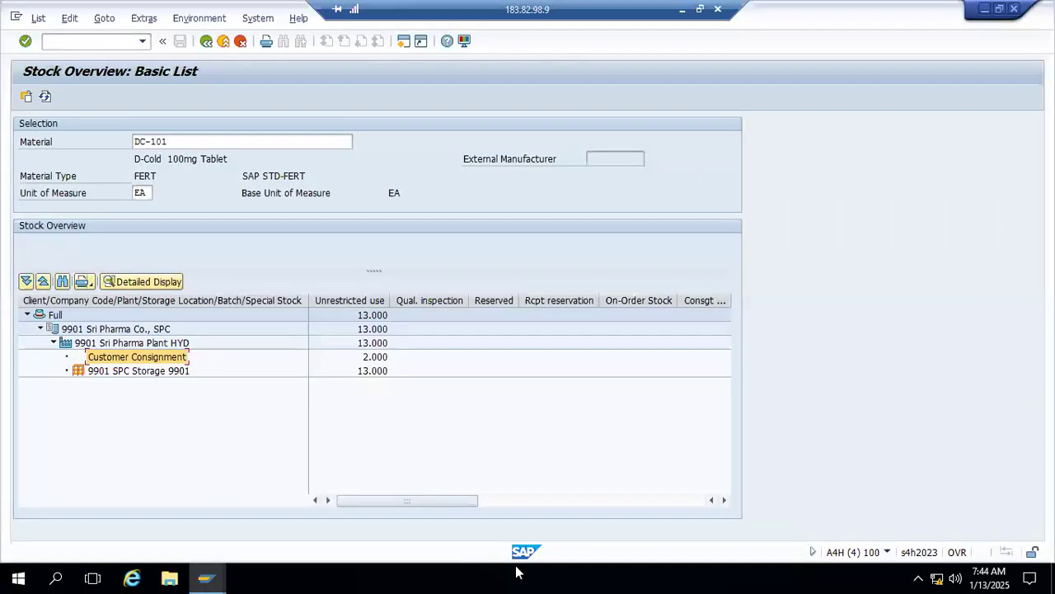
click(372, 371)
click(374, 362)
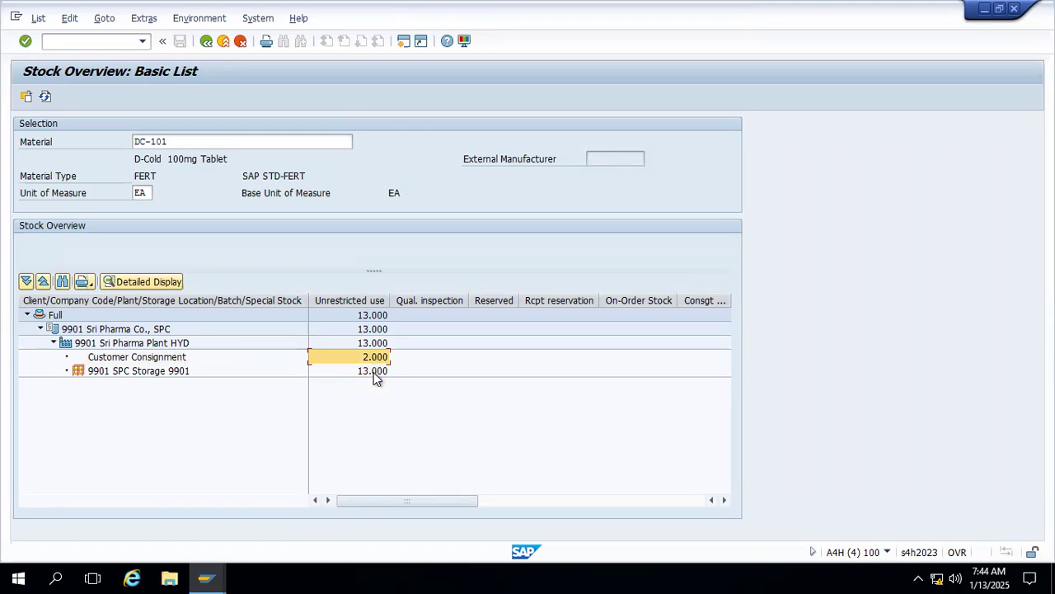
click(375, 373)
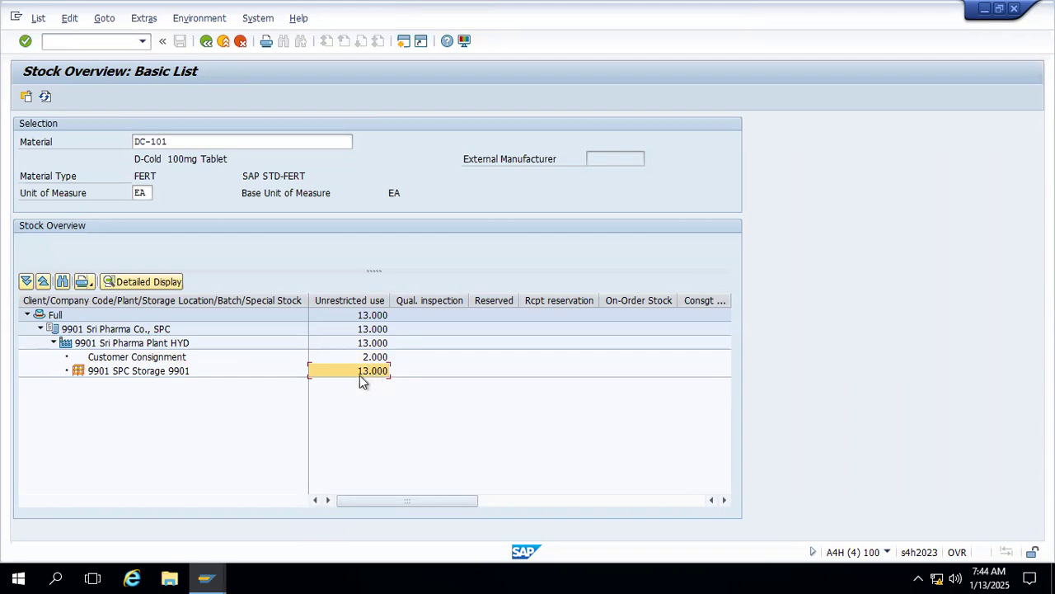
click(149, 375)
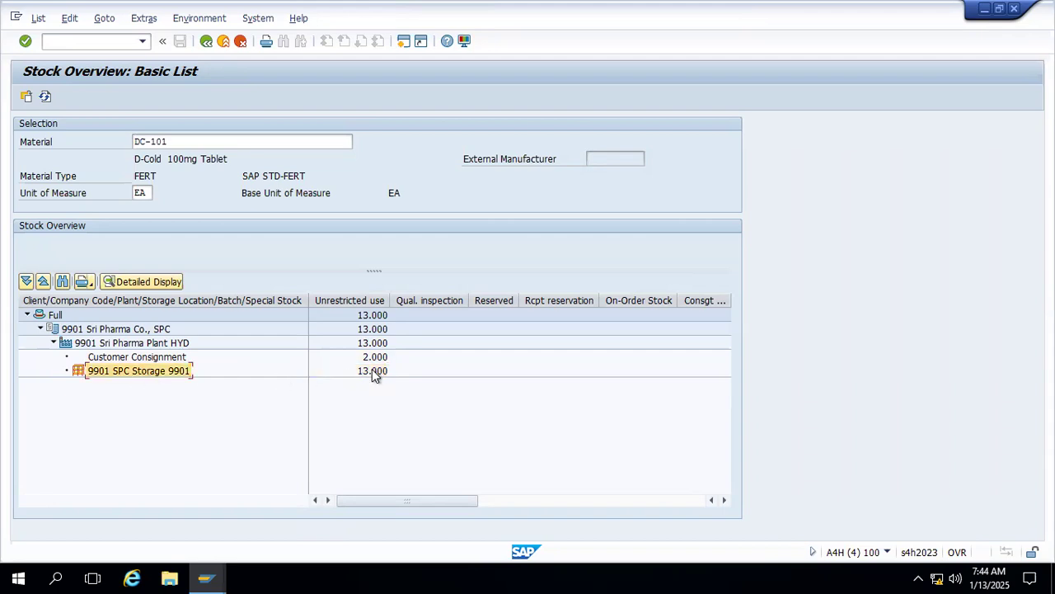
click(371, 370)
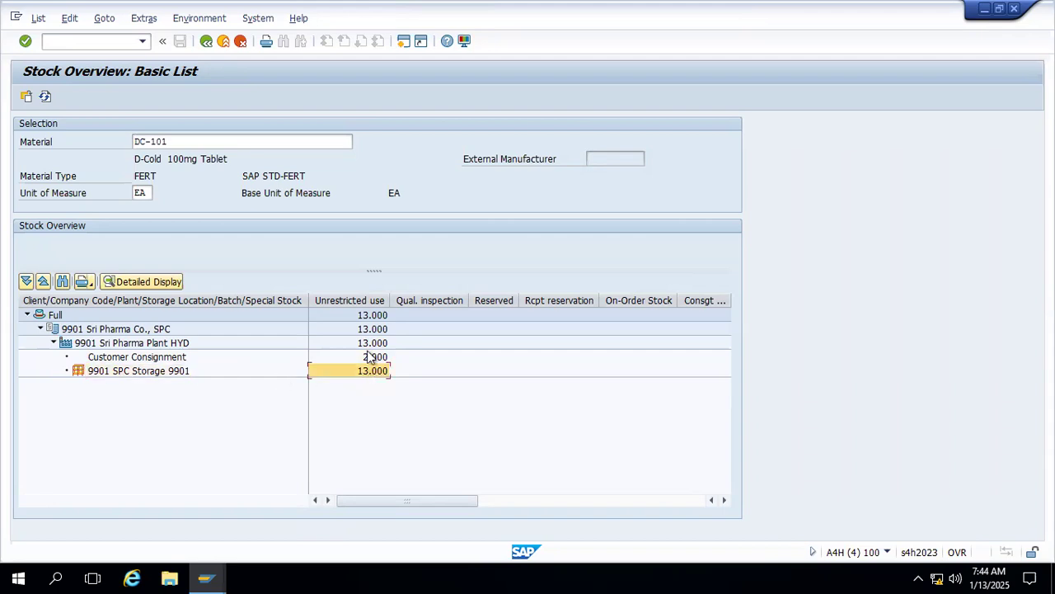
Switch to the SAP session showing the accounting document and start a VA01 sales document with order type CCRE, Consignment Return
click(985, 10)
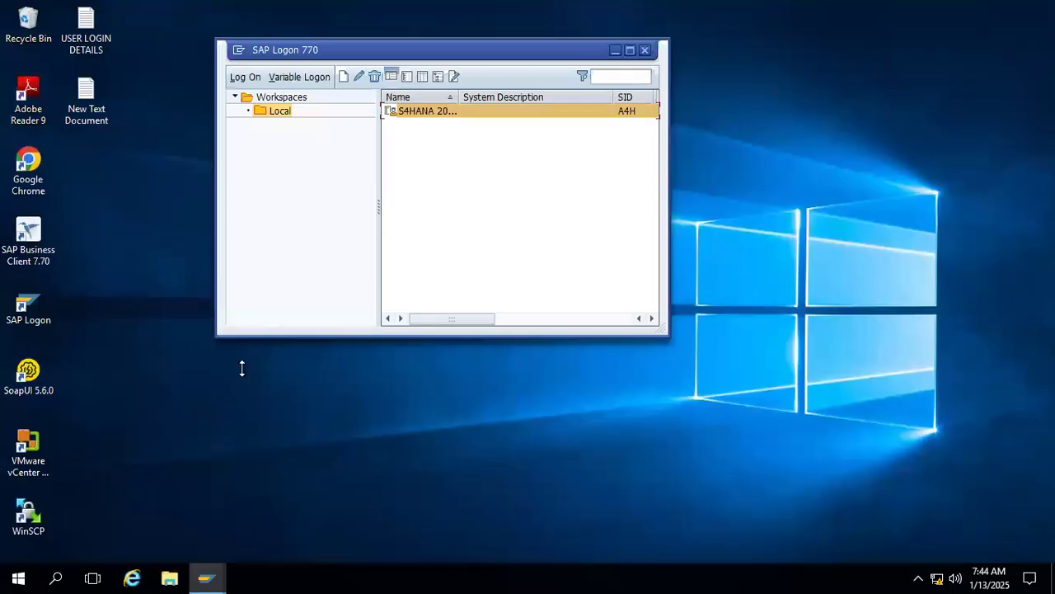
mouse_move(209, 575)
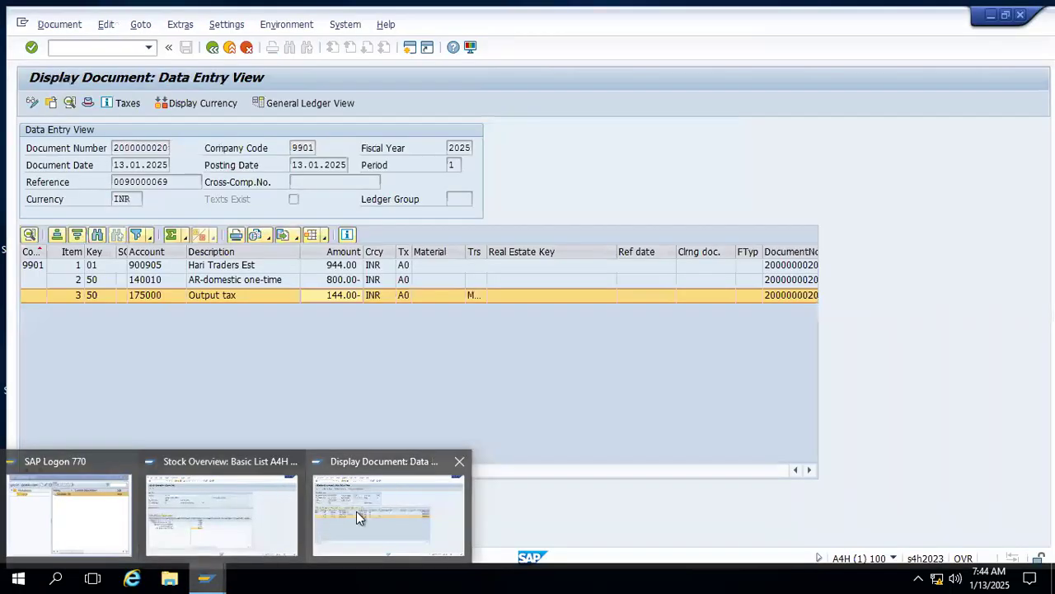
click(357, 511)
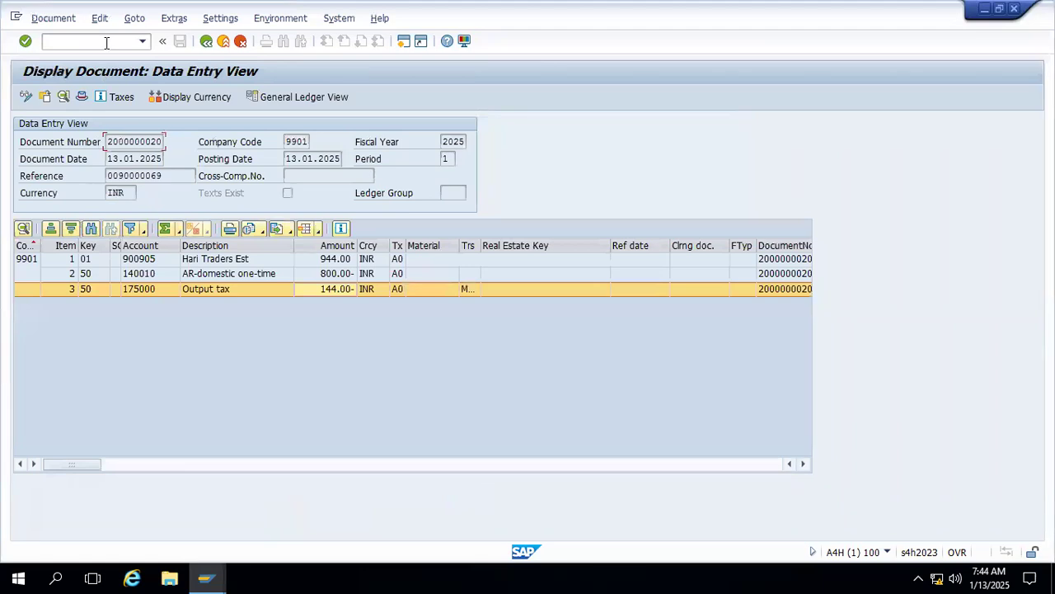
text(/nVA01)
key(Return)
key(Delete)
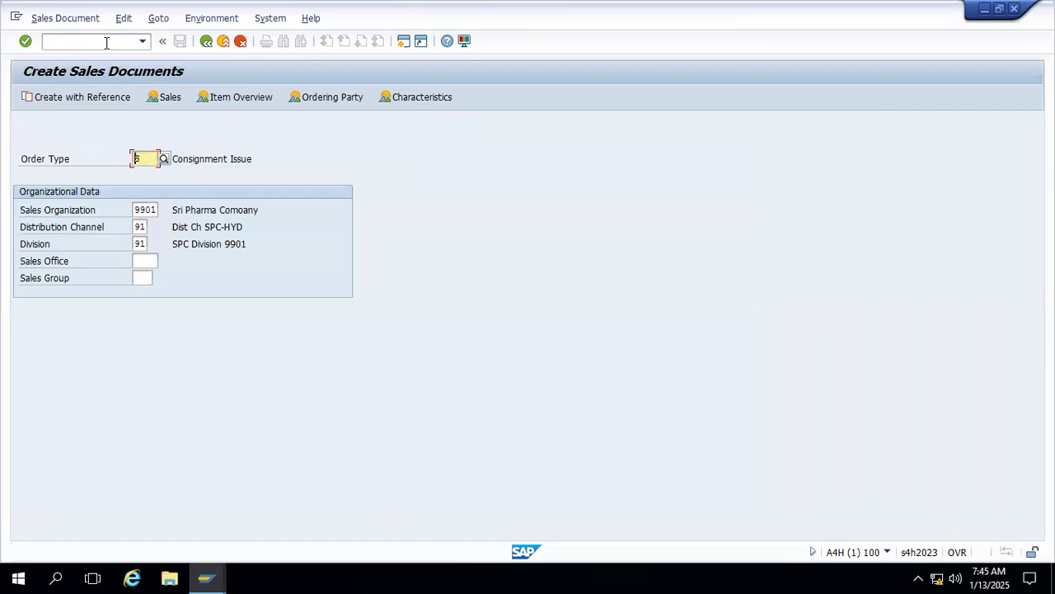
text(CCR)
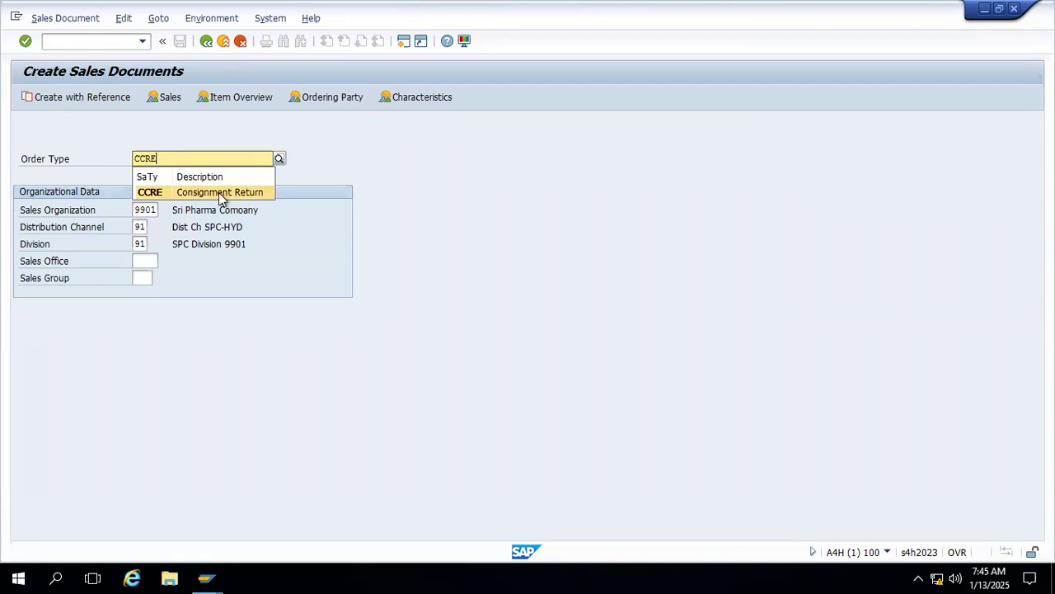
text(E)
click(220, 197)
key(Return)
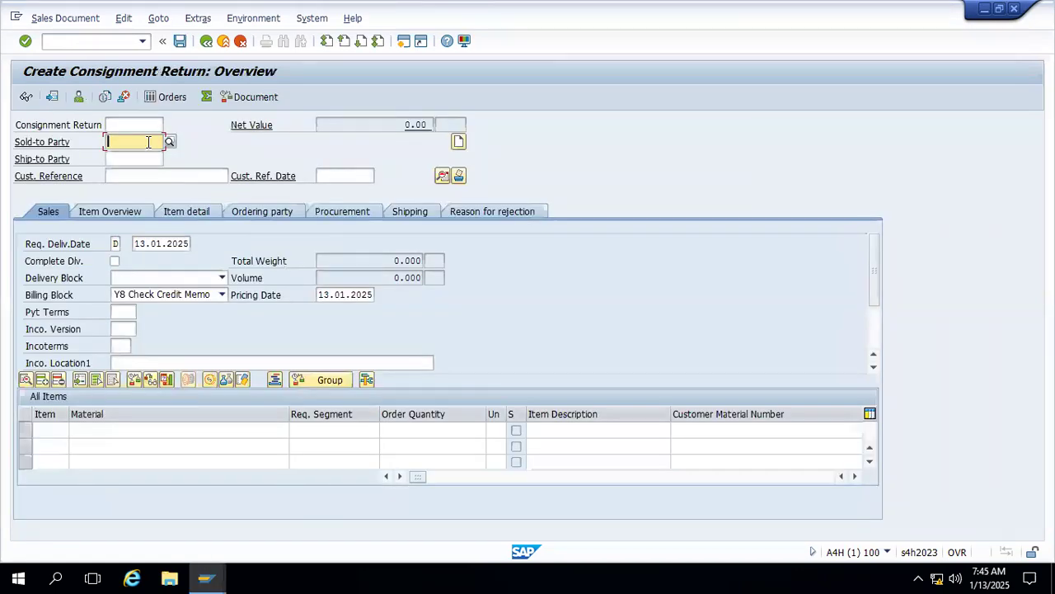
Try to enter the return with the sold-to customer number, reference CCRE-01, reference date 13.01.2025 and 2 units of material DC-101
text(900905)
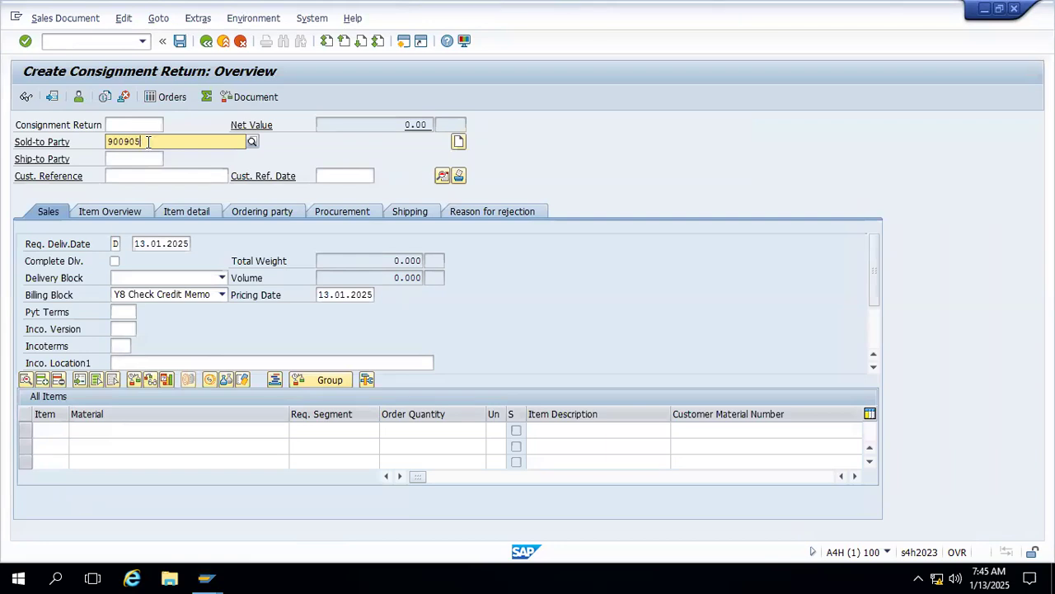
click(135, 178)
text(CCRE-01)
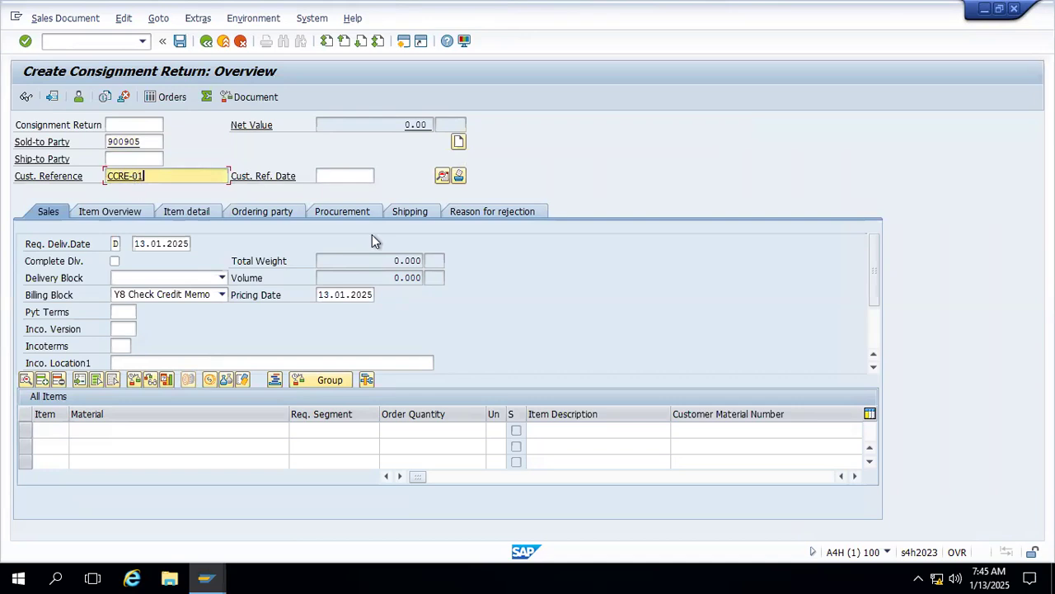
click(348, 179)
text(1)
click(352, 198)
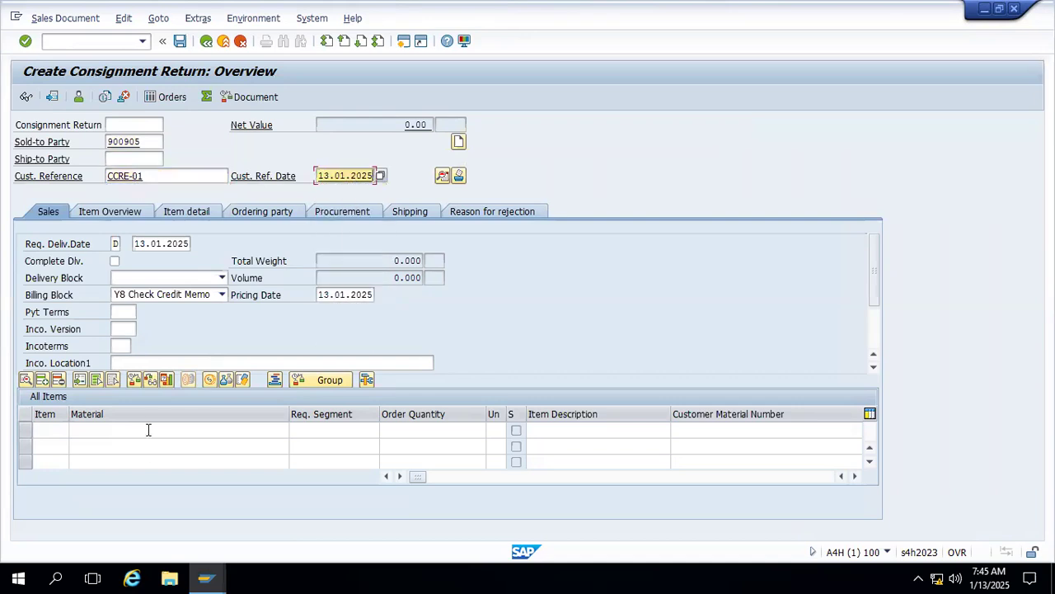
click(150, 424)
text(D)
click(110, 445)
click(418, 430)
text(2)
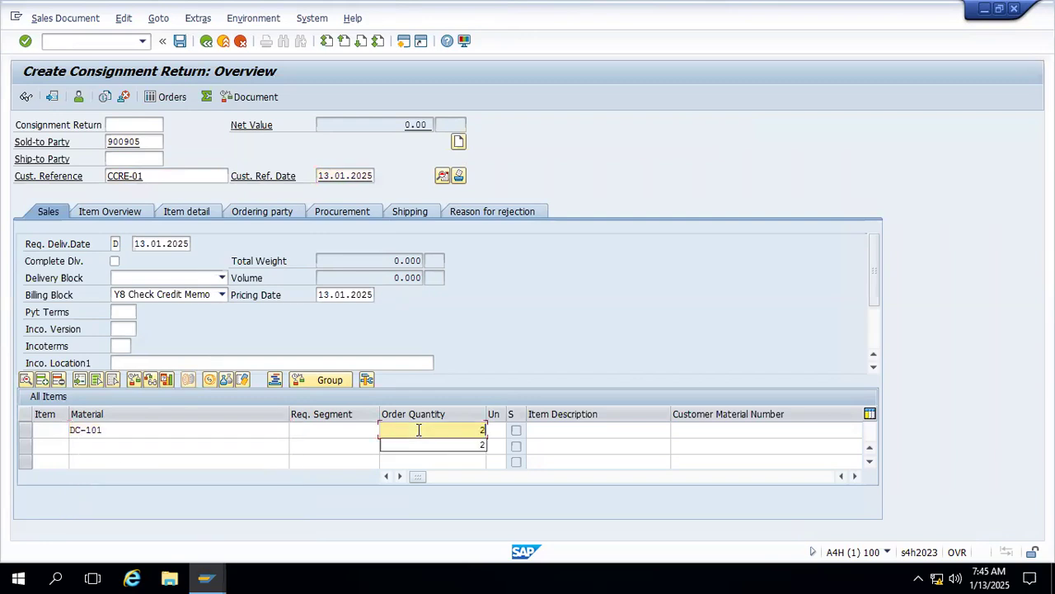
key(Return)
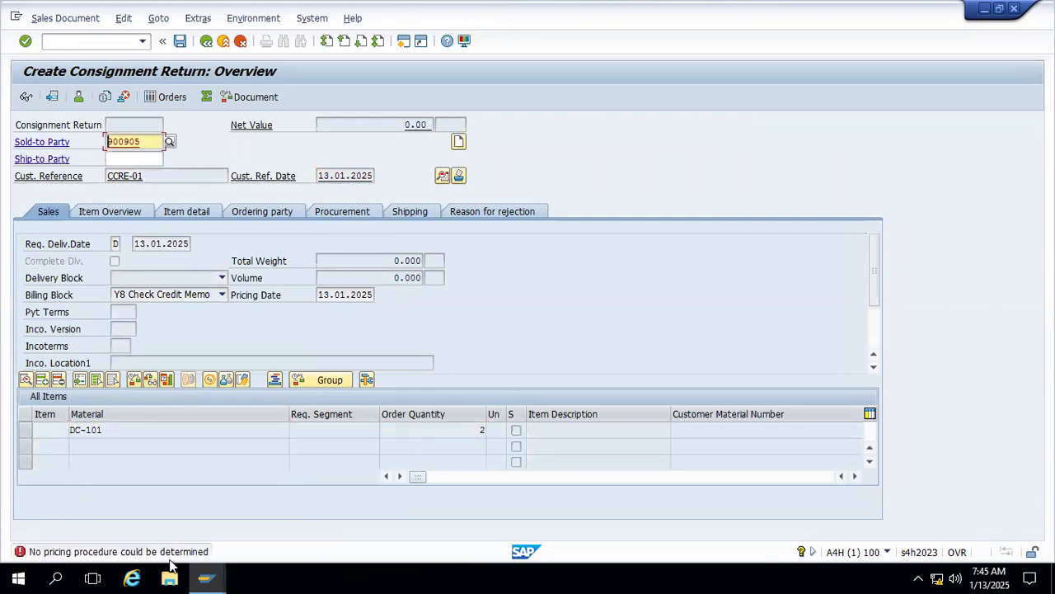
Run VOV8 in a new session and open the details of sales order type CCRE
click(404, 42)
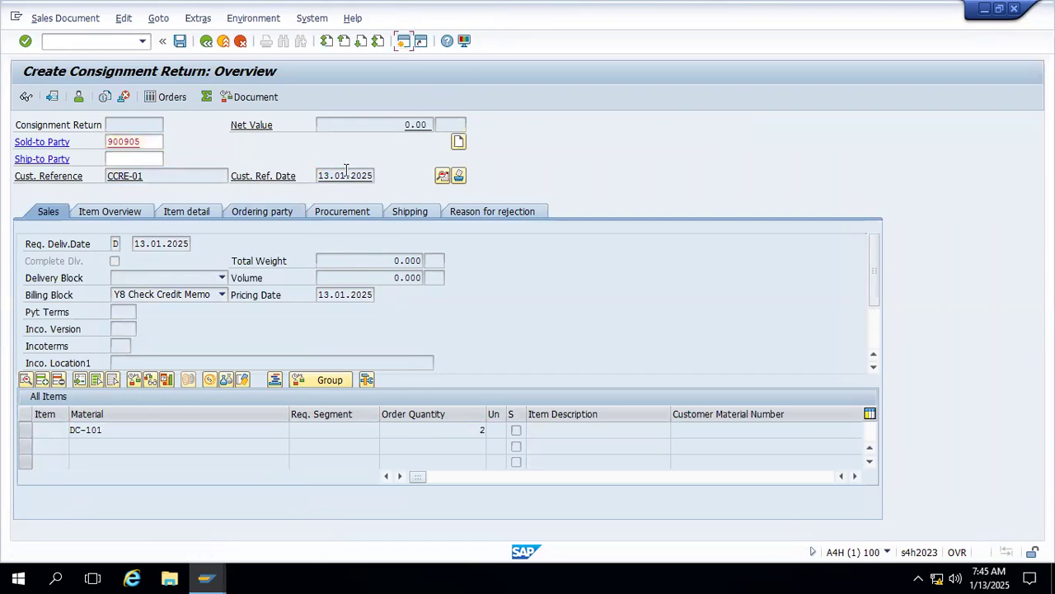
text(vov8)
key(Return)
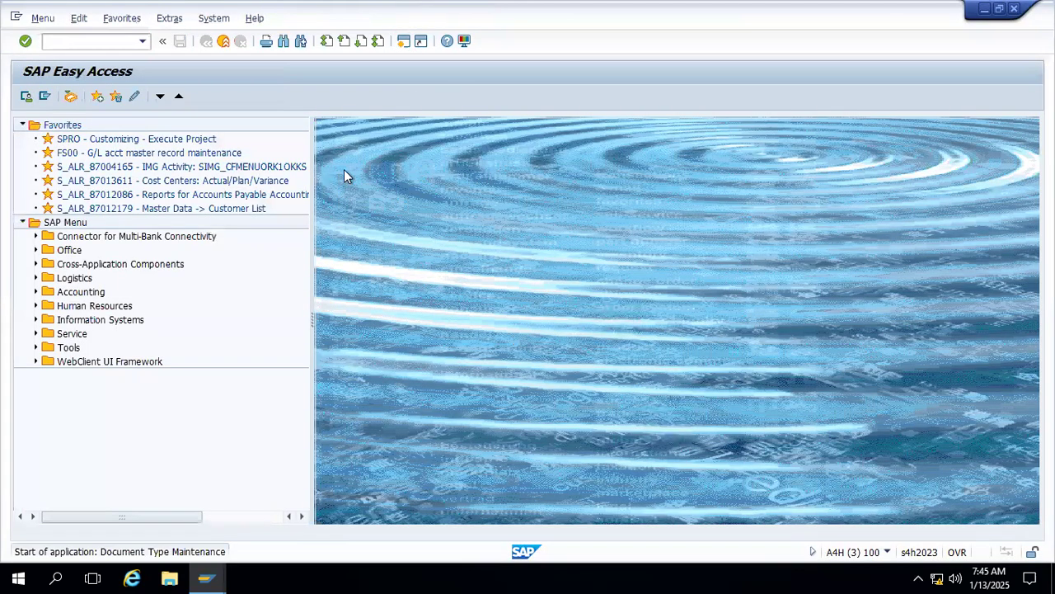
click(89, 516)
text(ccr)
key(Return)
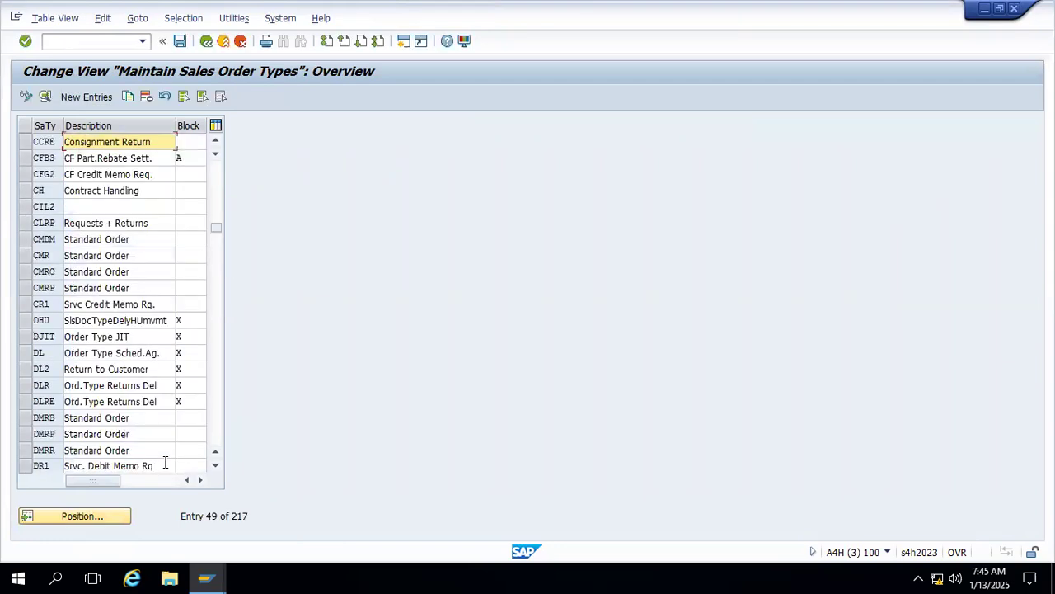
double_click(46, 142)
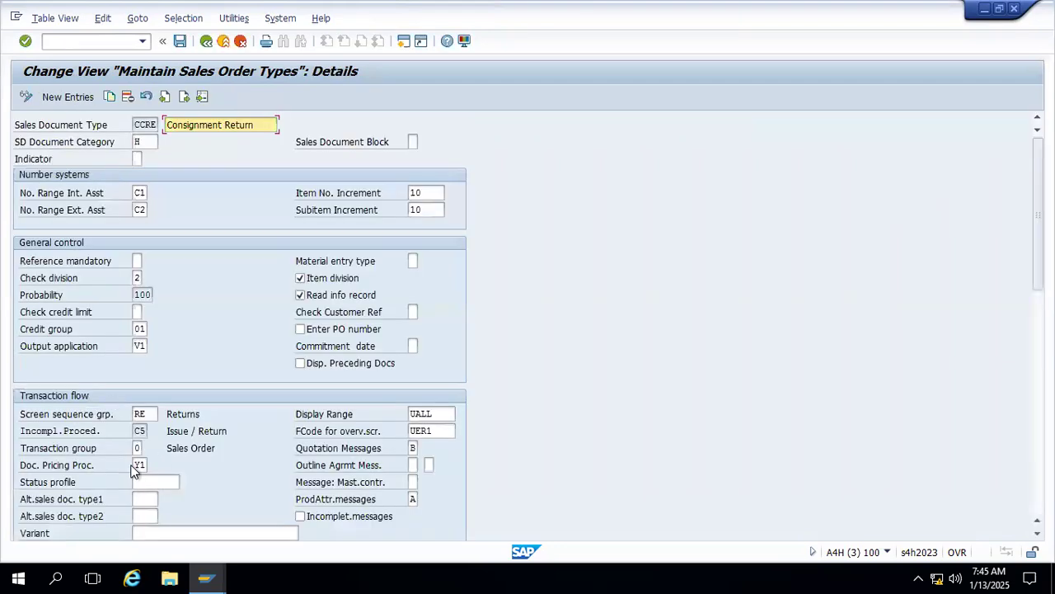
Set the document pricing procedure of order type CCRE to A, save it and go back to the consignment return
click(139, 465)
text(A)
key(Return)
click(181, 41)
click(226, 262)
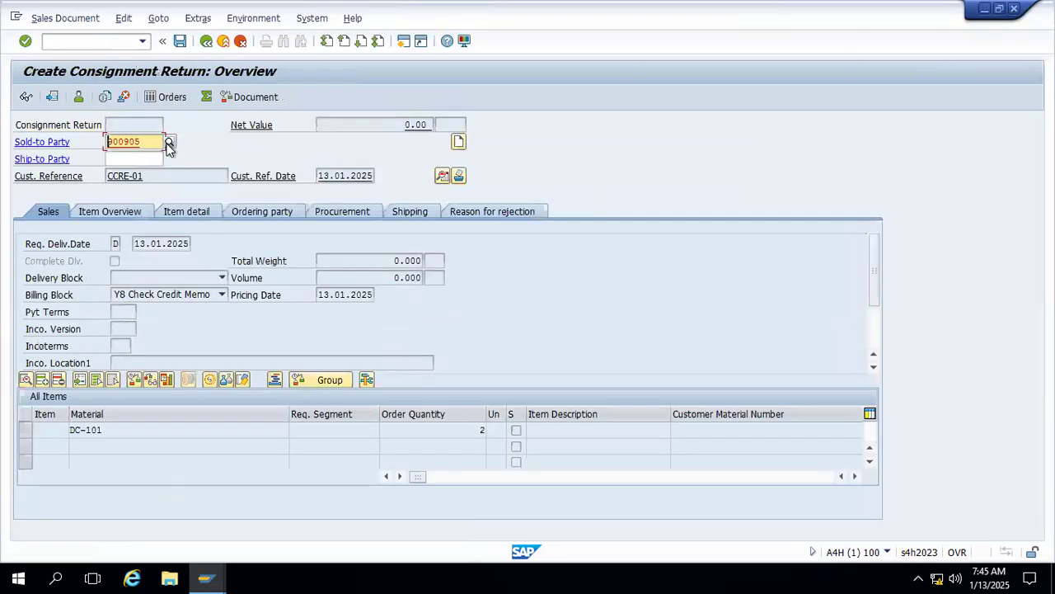
Restart VA01 with order type CCRE and enter the sold-to customer number, customer reference CCRE-01 and reference date 13.01.2025
click(115, 40)
text(/nva)
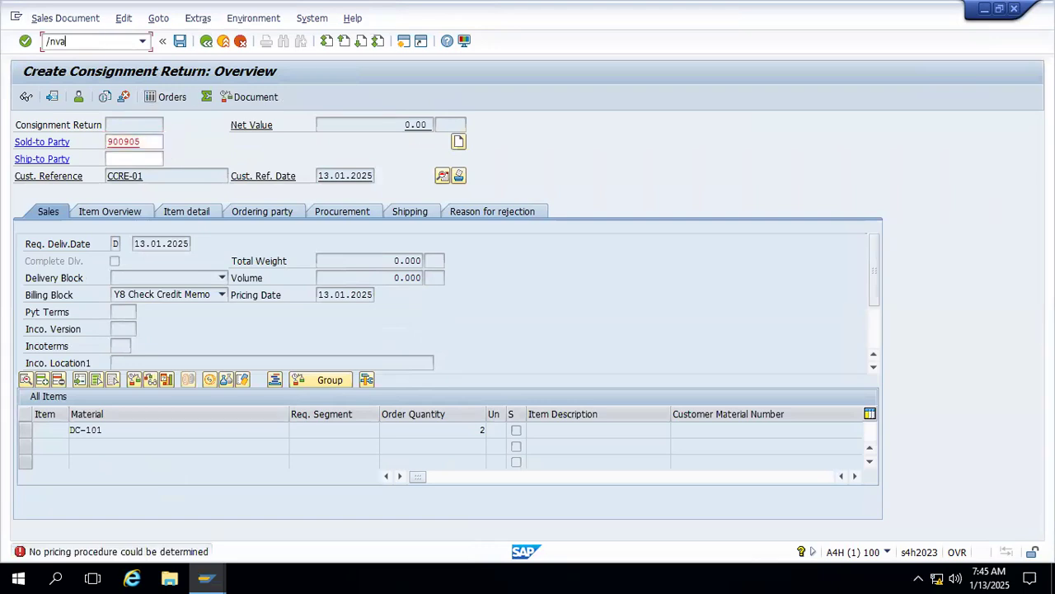
text(01)
key(Return)
key(Return)
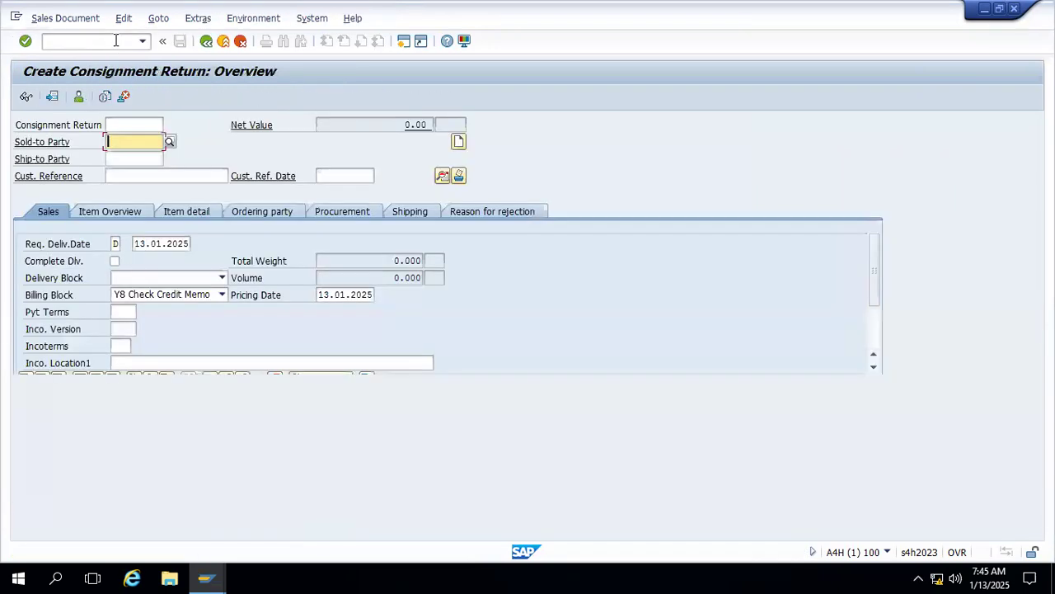
click(136, 141)
click(124, 150)
click(159, 180)
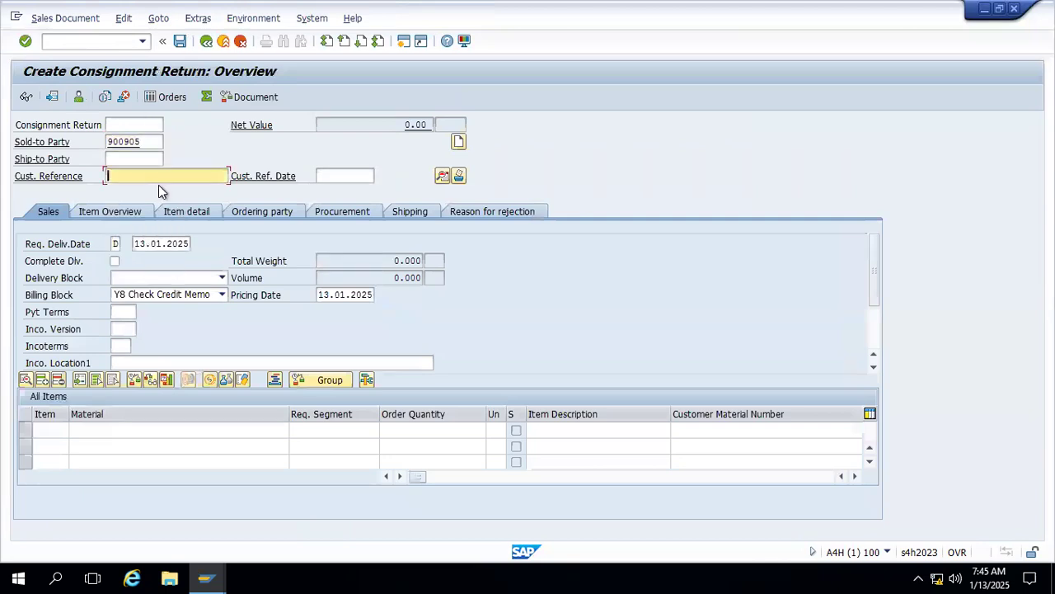
click(158, 189)
click(345, 175)
click(344, 188)
Add material DC-101 with an order quantity of 1 to the consignment return and confirm the entries
click(98, 433)
click(98, 442)
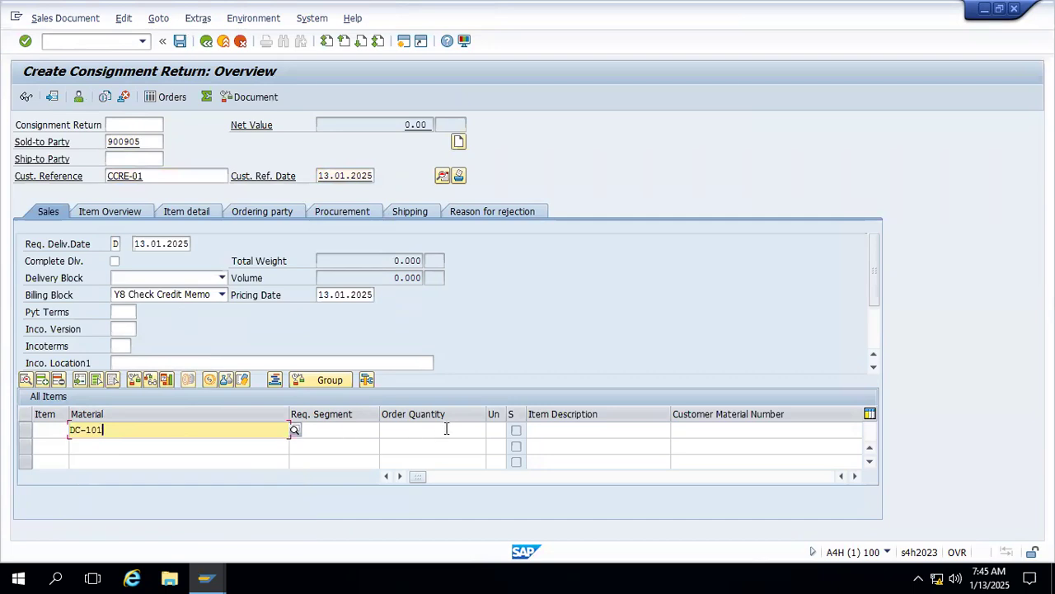
click(446, 428)
text(2)
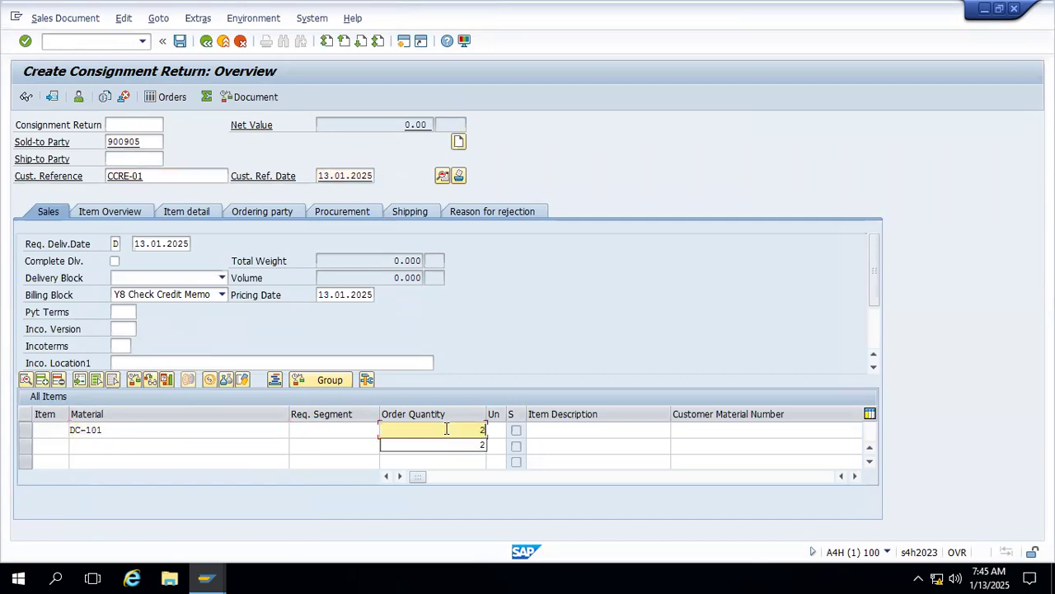
key(BackSpace)
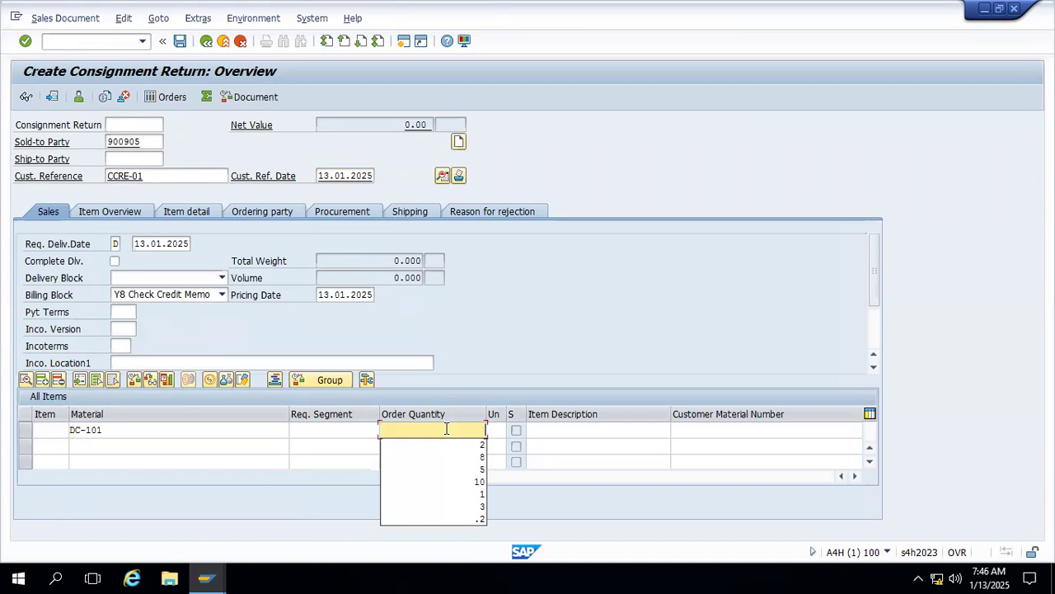
text(1)
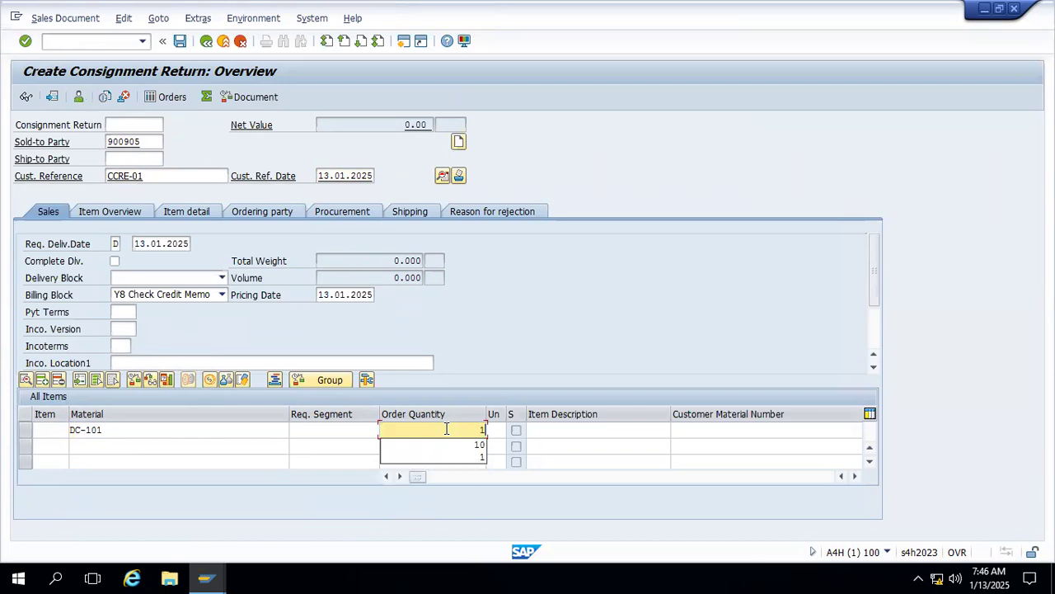
key(Return)
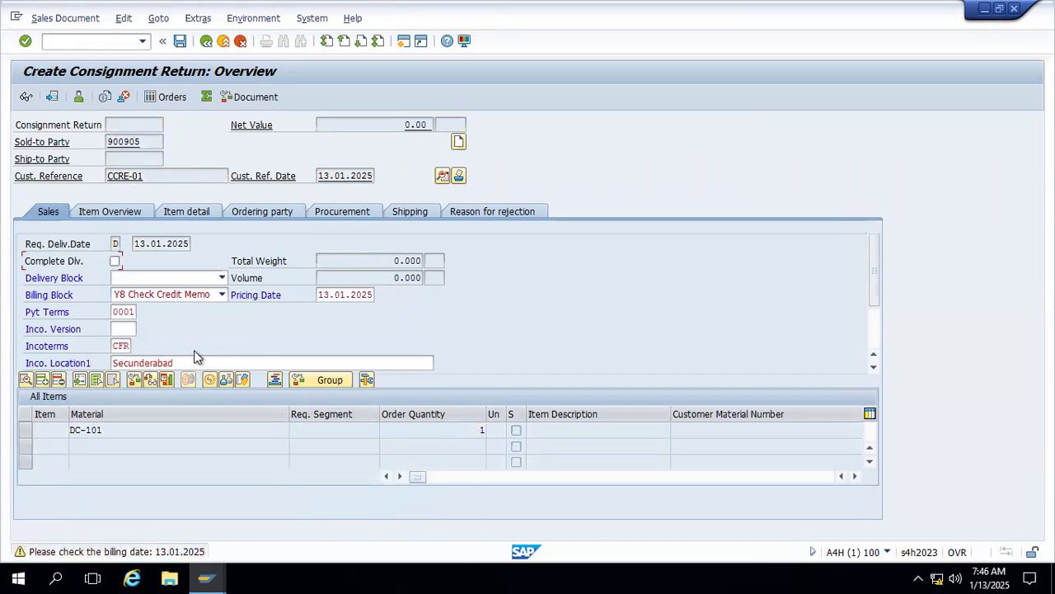
key(Return)
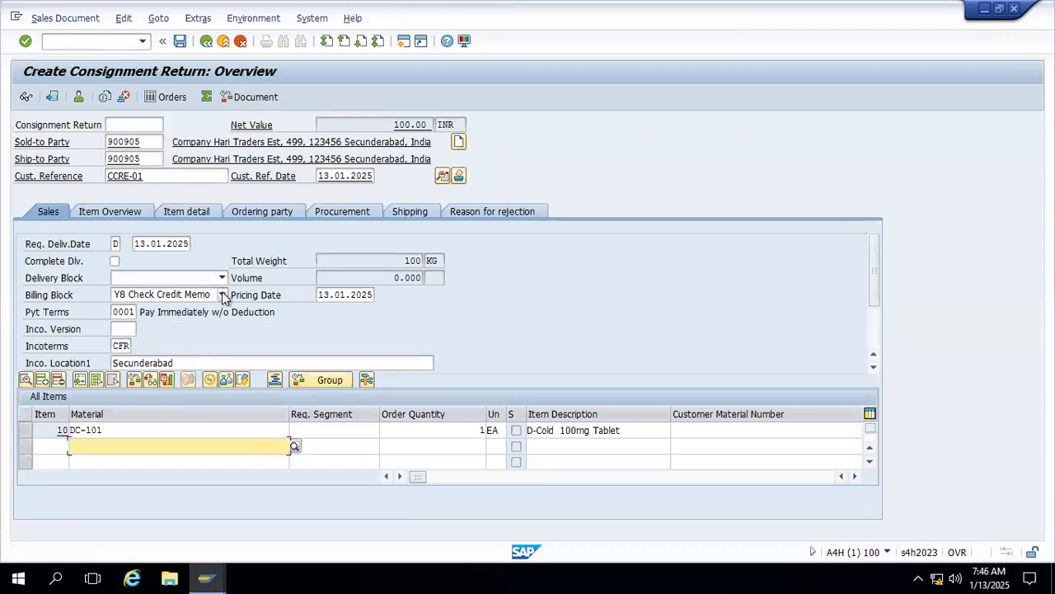
Clear the billing block on the consignment return by choosing the blank entry
click(222, 294)
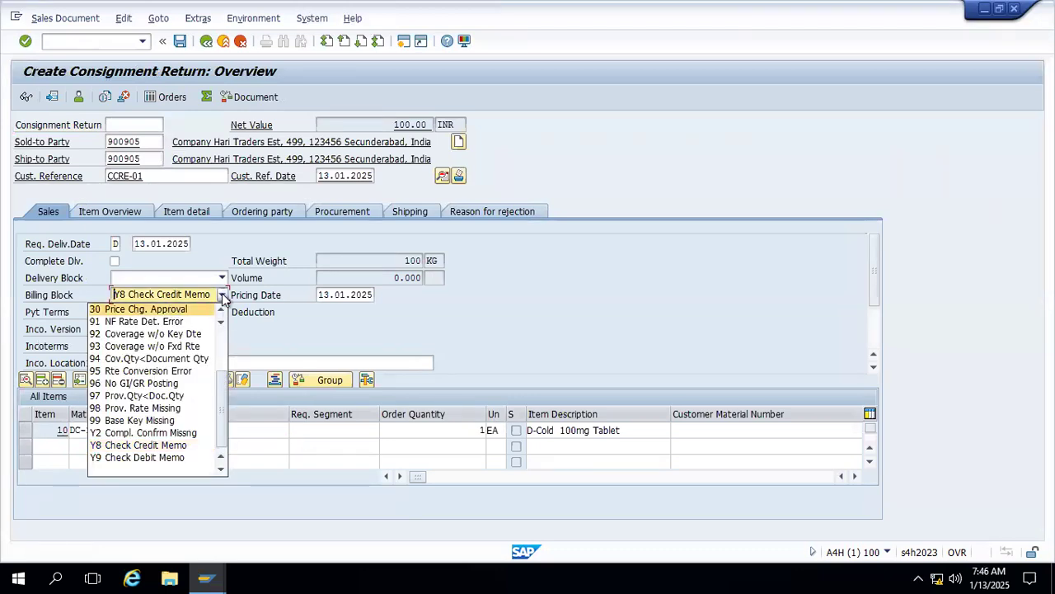
click(165, 471)
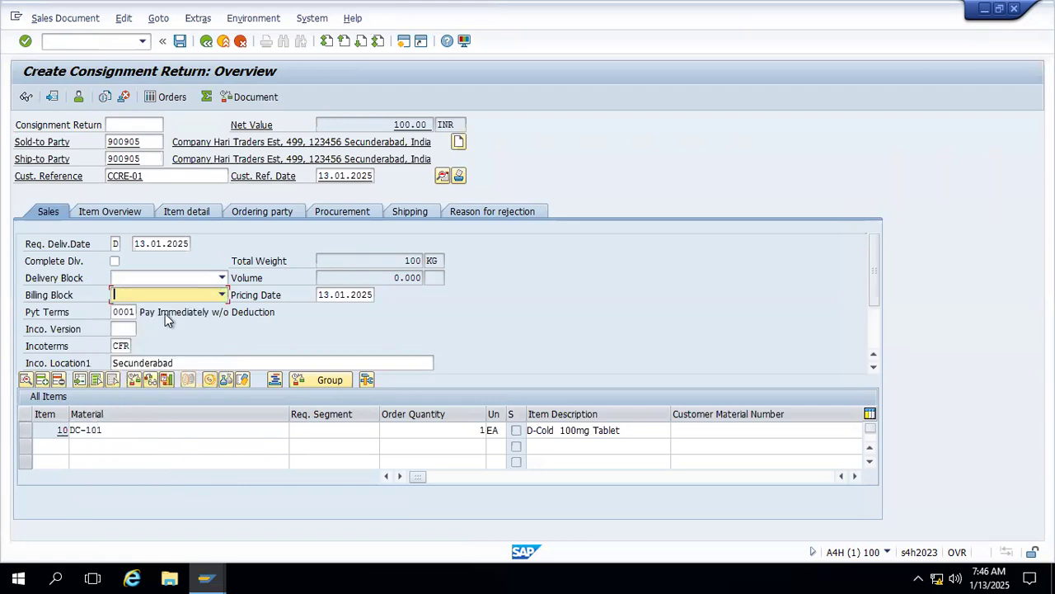
click(191, 445)
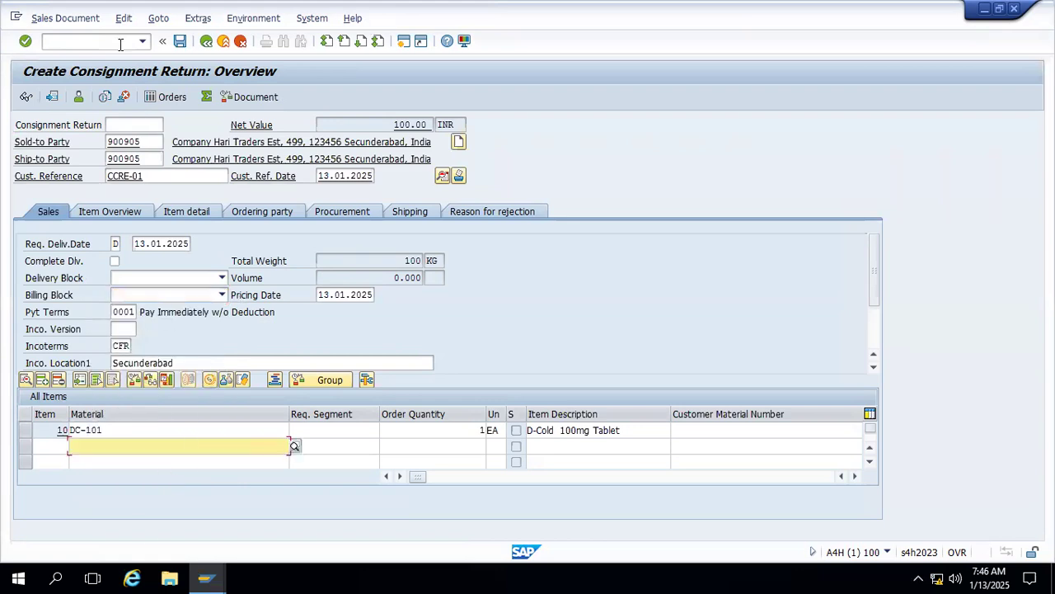
Check the consignment return for incomplete data and save it
click(122, 18)
click(188, 208)
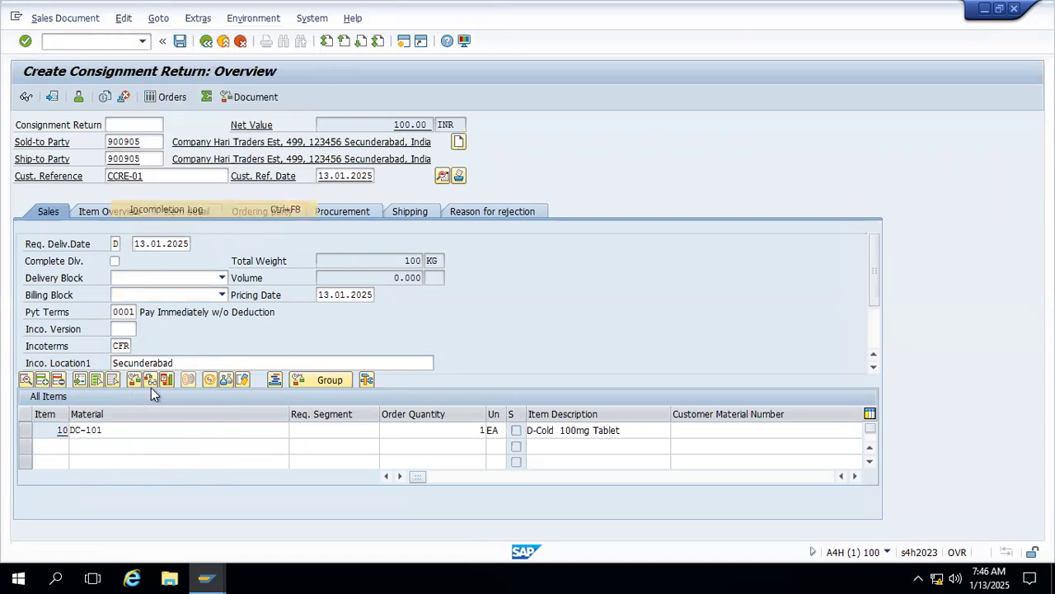
click(180, 41)
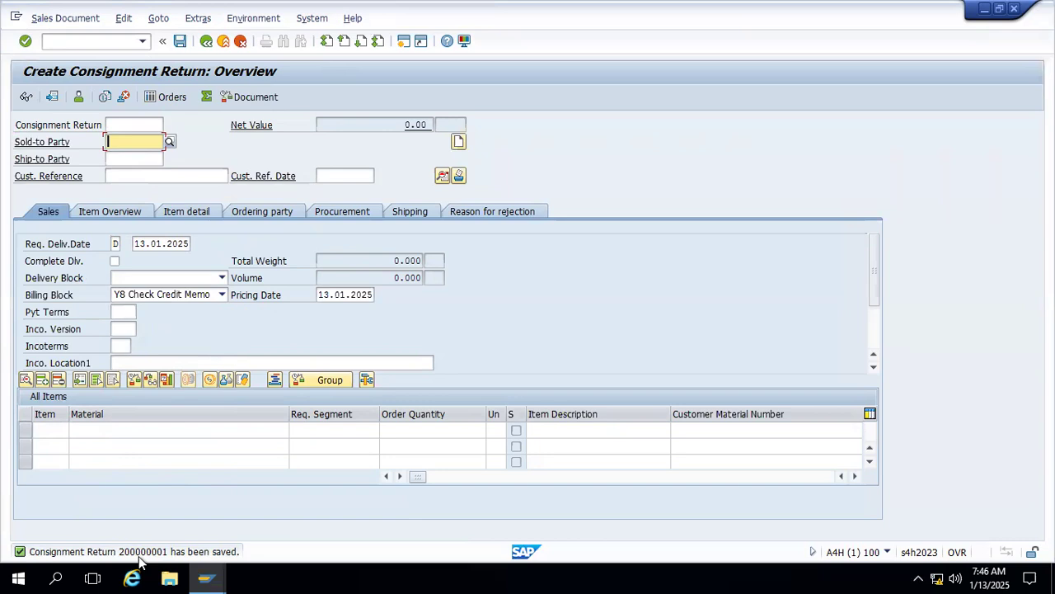
Create a delivery for the saved consignment return, keeping shipping point 9901 and selection date 20.01.2025
click(72, 18)
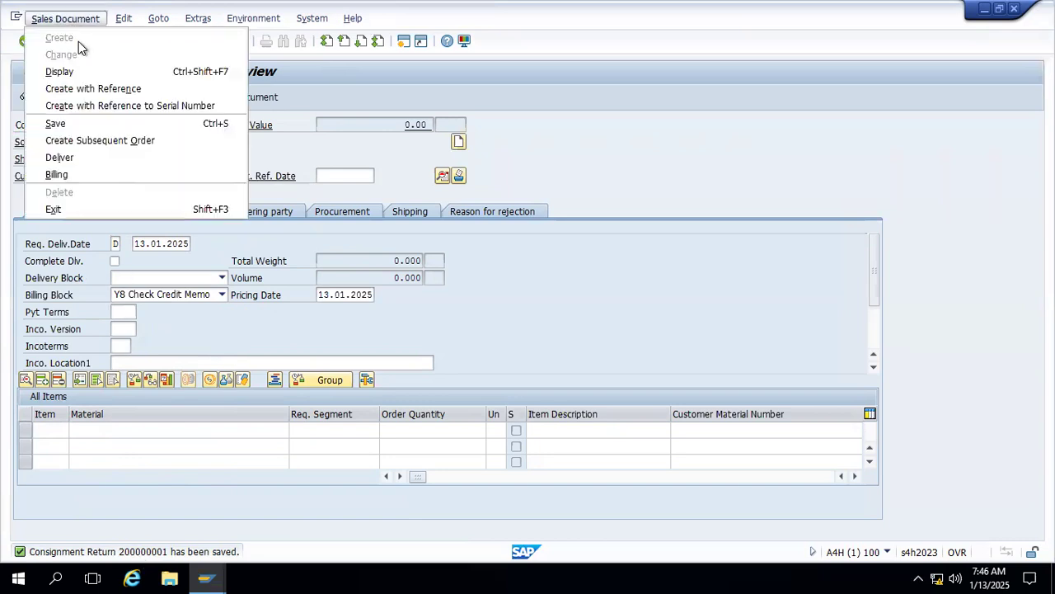
click(88, 156)
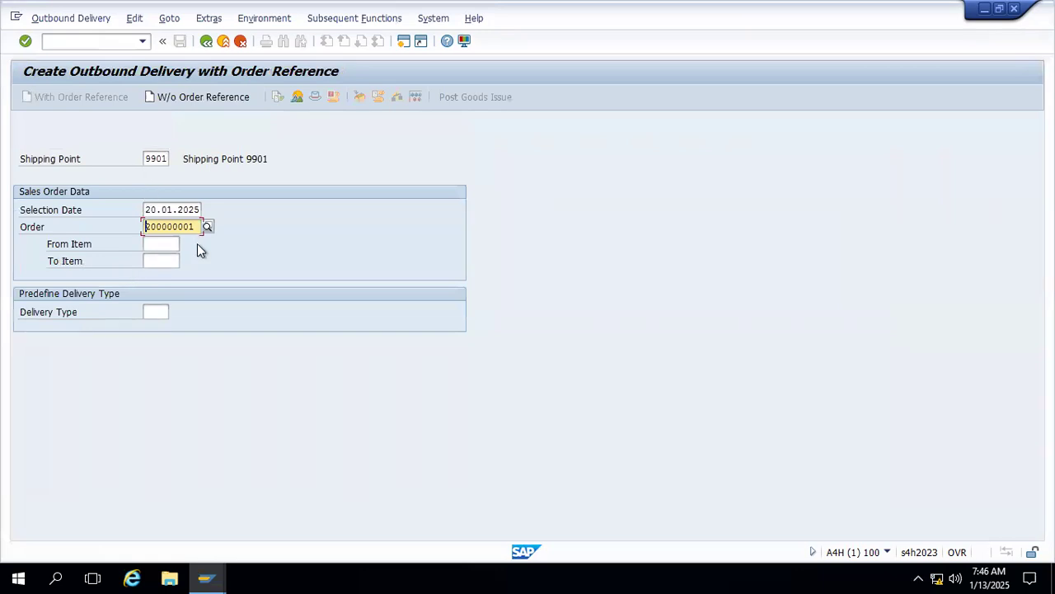
key(Return)
drag(289, 282, 122, 279)
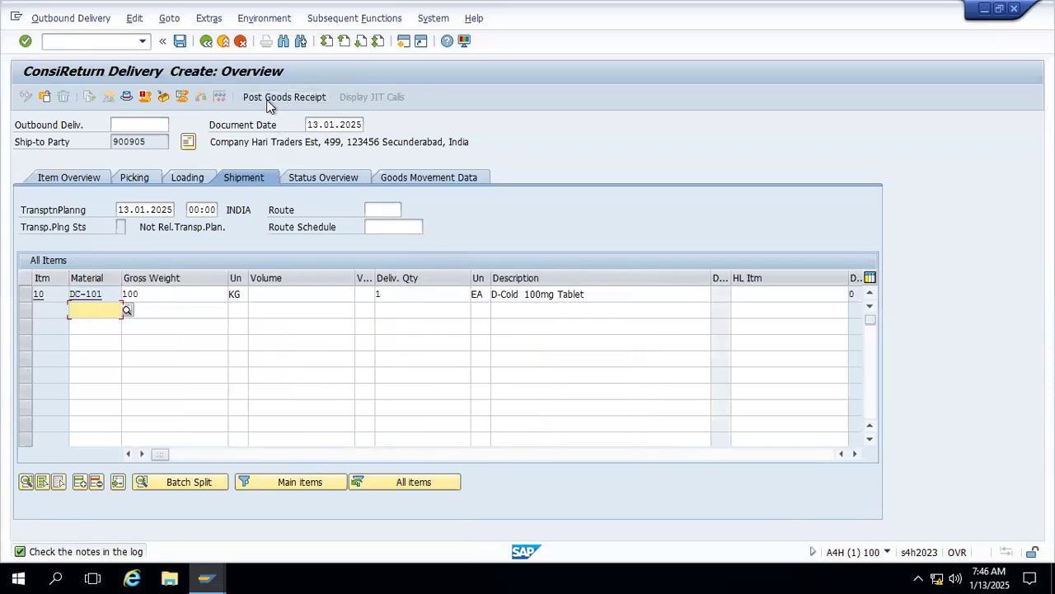
Choose a storage location for item DC-101 in the return delivery's picking data and post the goods receipt
click(136, 176)
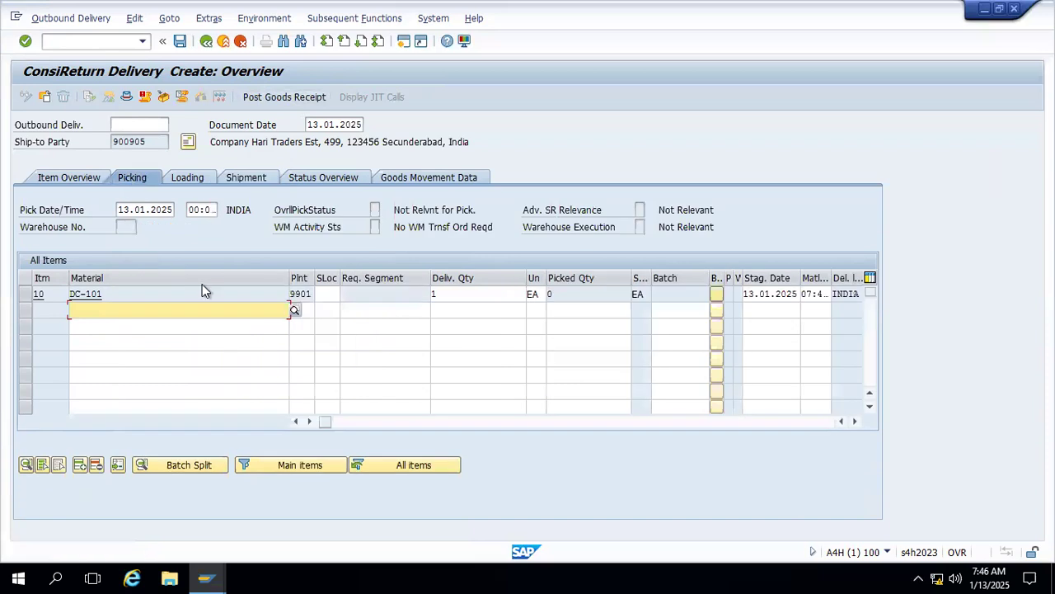
click(328, 294)
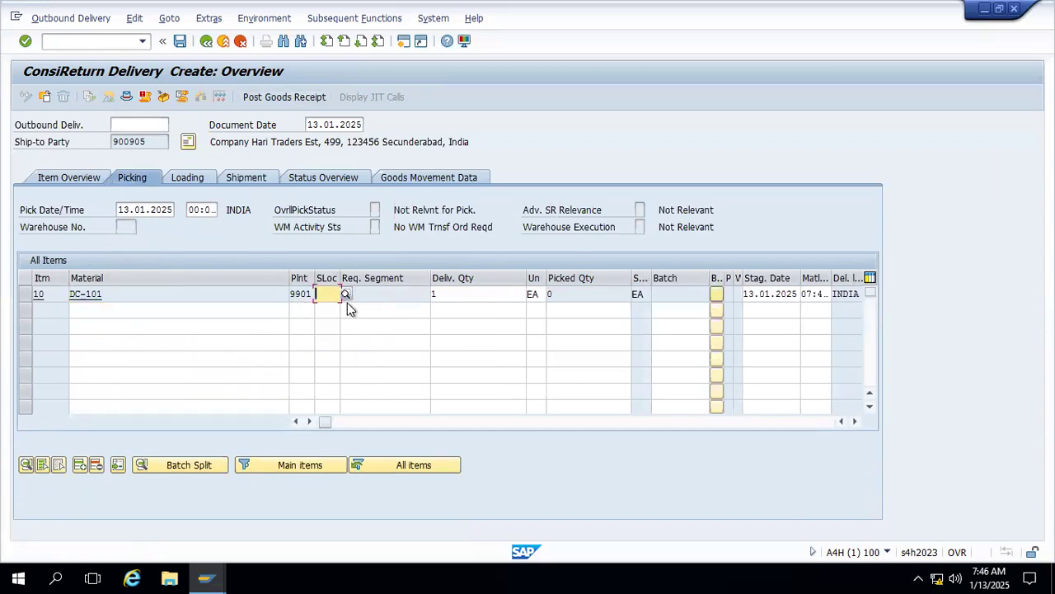
click(345, 295)
double_click(129, 253)
click(287, 98)
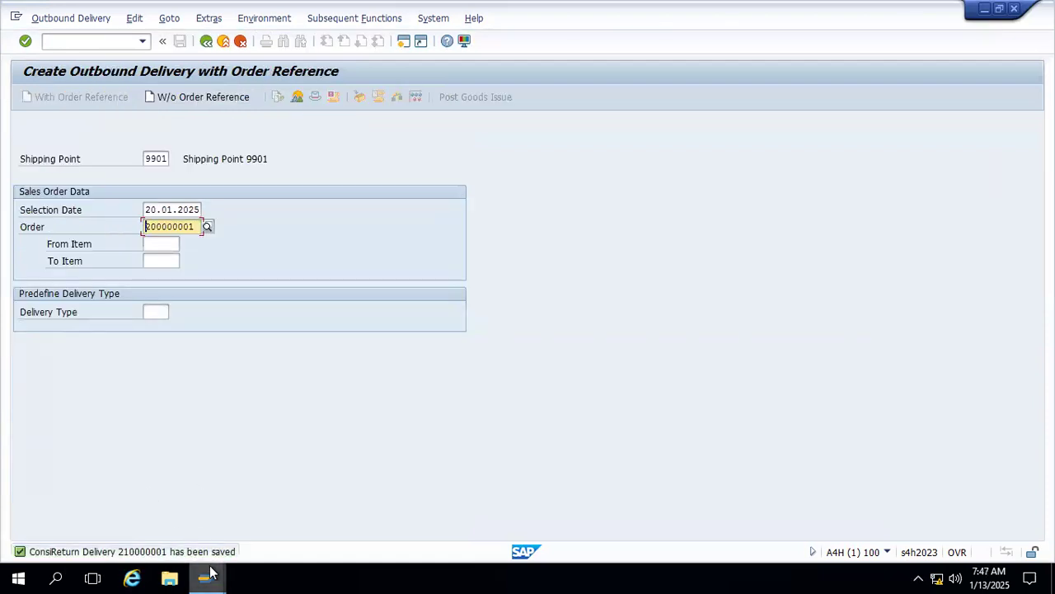
Refresh the DC-101 stock overview, compare the customer consignment and storage location 9901 quantities, and return to the delivery session
mouse_move(208, 569)
click(208, 517)
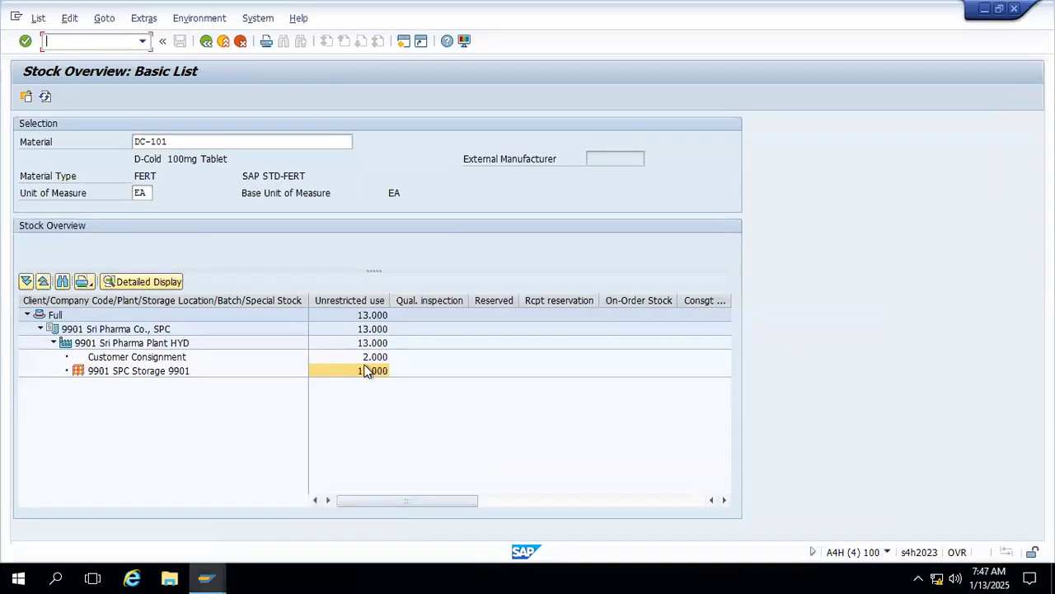
click(370, 373)
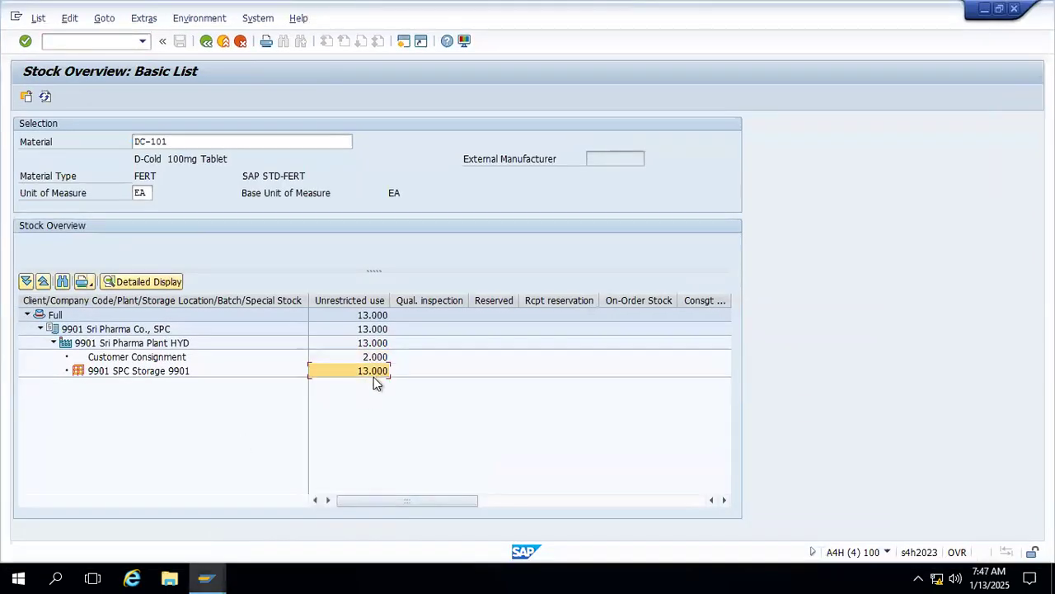
click(45, 97)
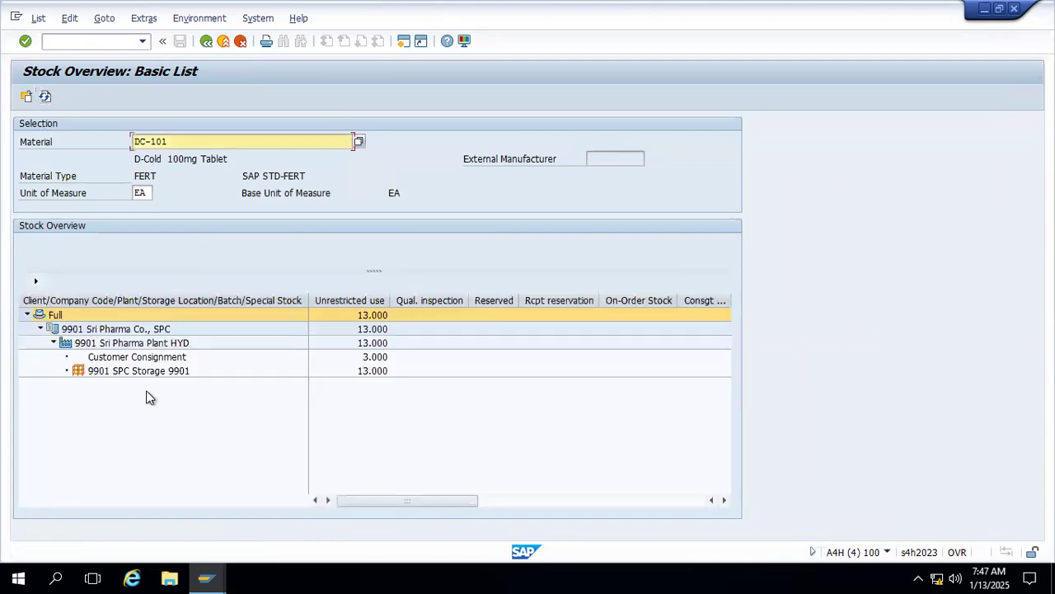
click(196, 363)
click(358, 366)
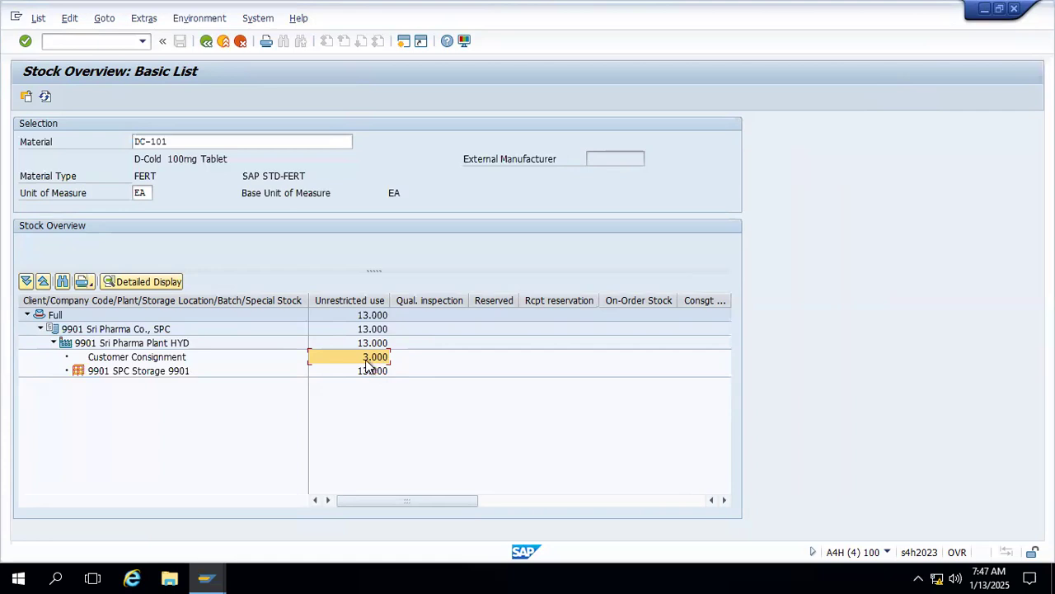
click(157, 358)
click(384, 363)
click(985, 8)
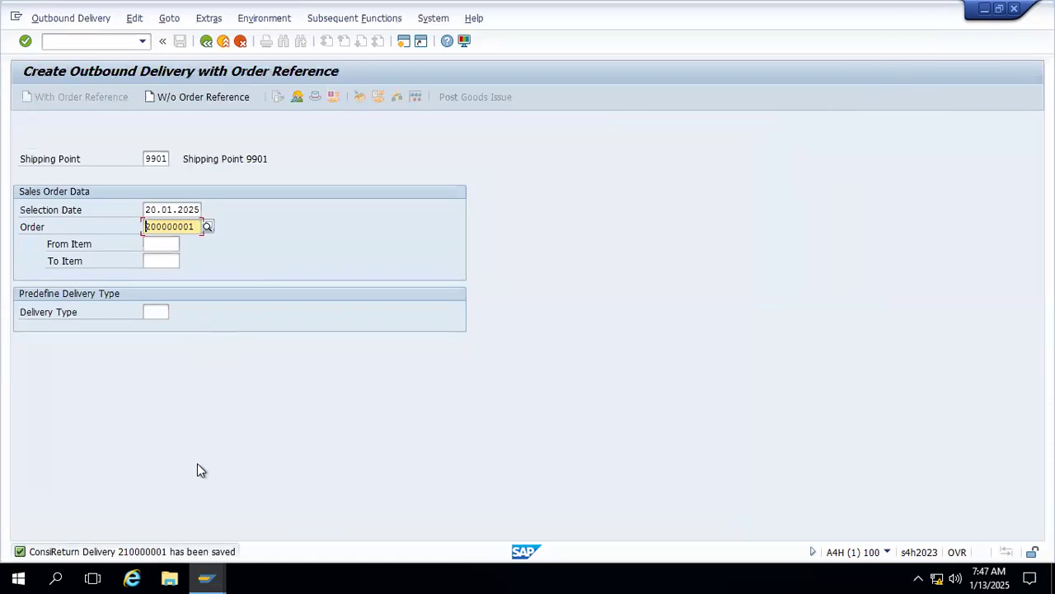
Start VF01, create the CBRE credit memo for the return delivery and save it
click(106, 41)
text(/nvf01)
key(Return)
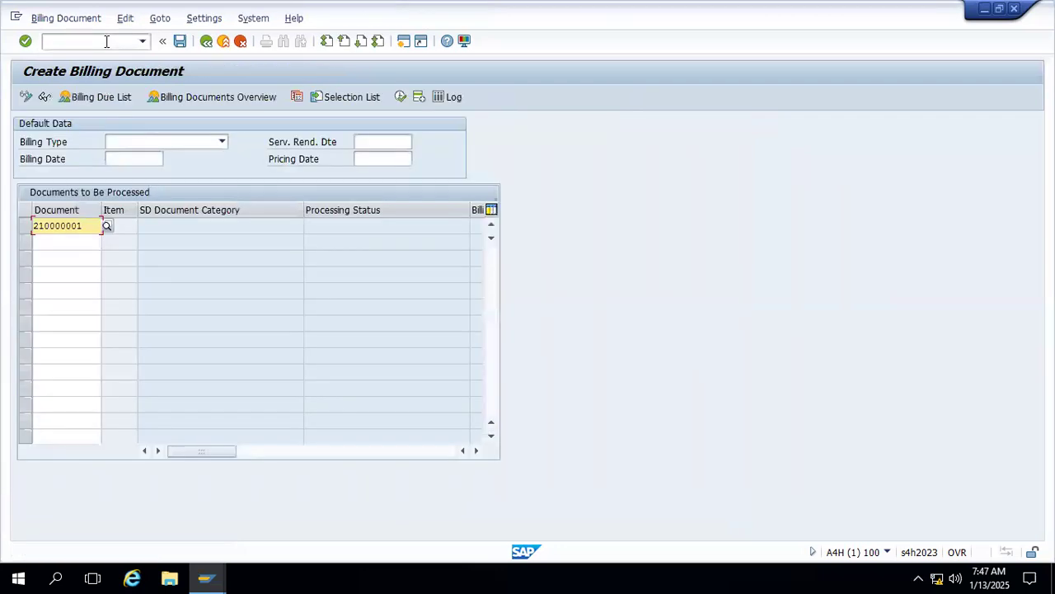
key(Return)
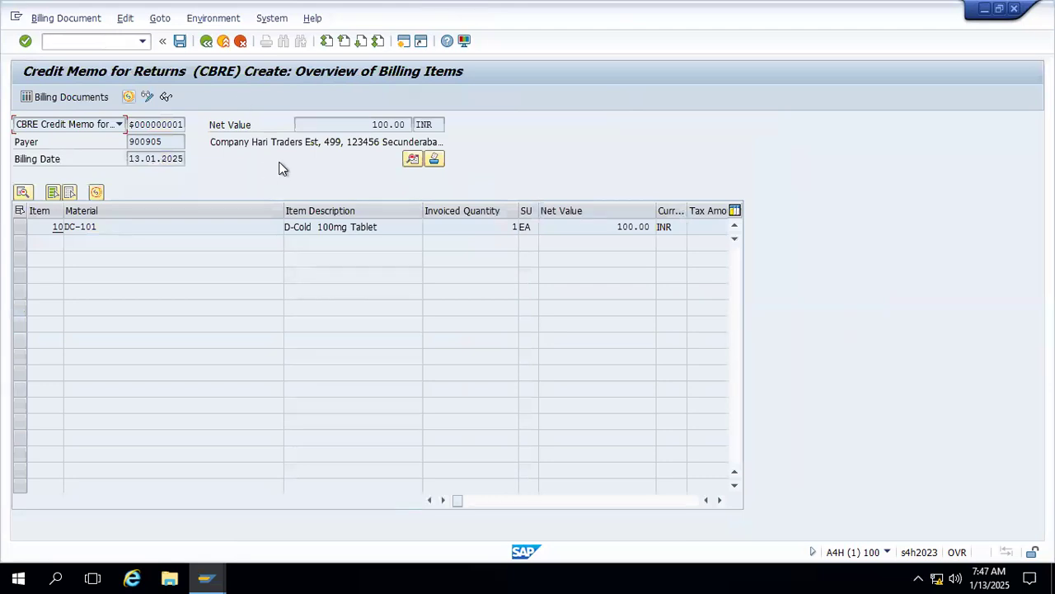
click(181, 41)
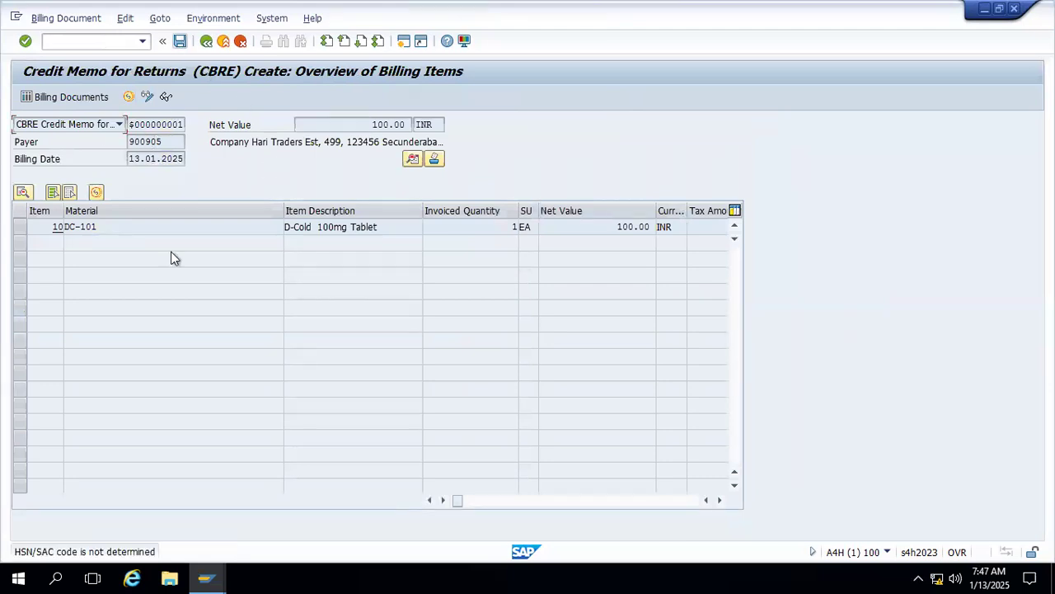
key(Return)
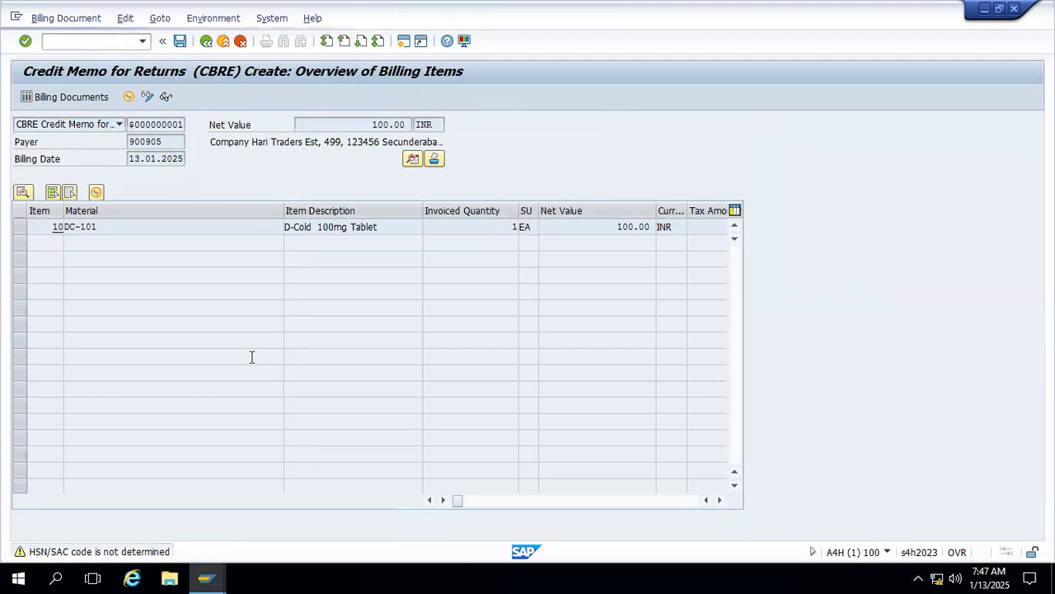
Go to the change screen for the saved credit memo and display its accounting document
click(76, 19)
click(83, 55)
key(shift+F4)
click(174, 97)
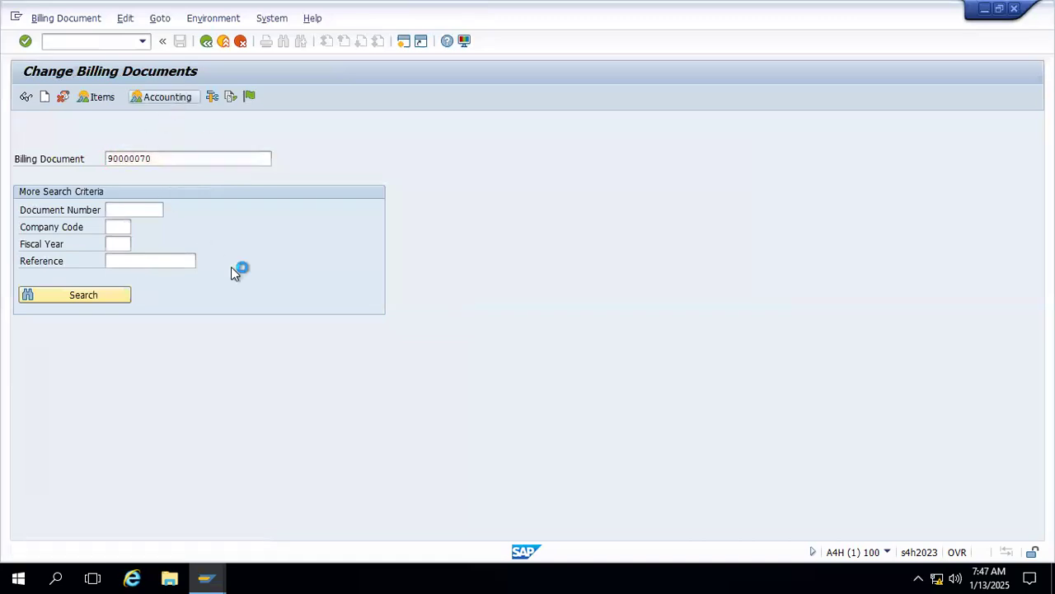
Examine the customer and AR-domestic posting lines in the accounting document and fit the company code column to its content
click(373, 261)
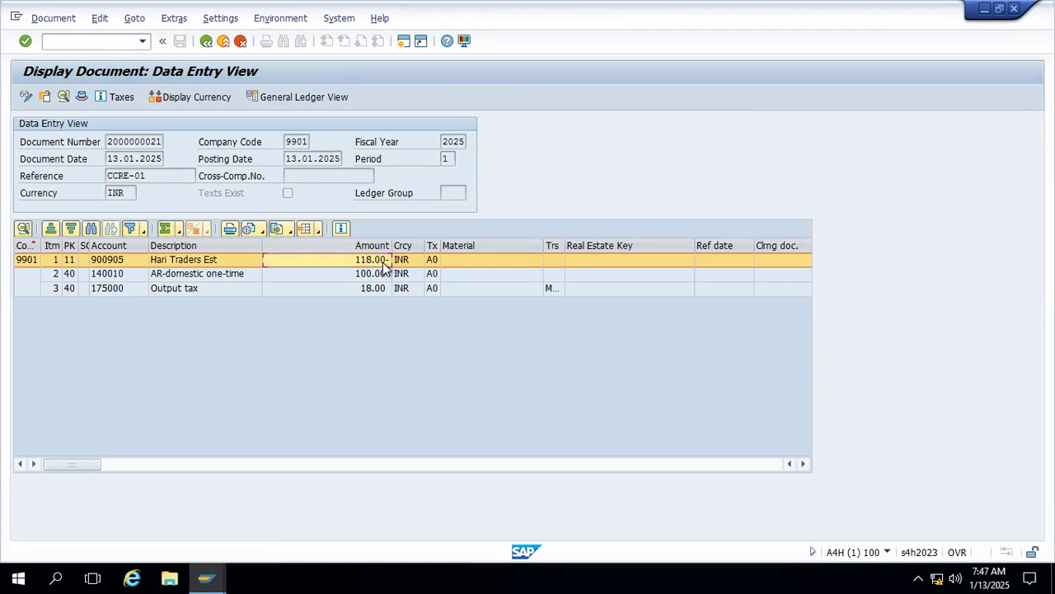
click(236, 260)
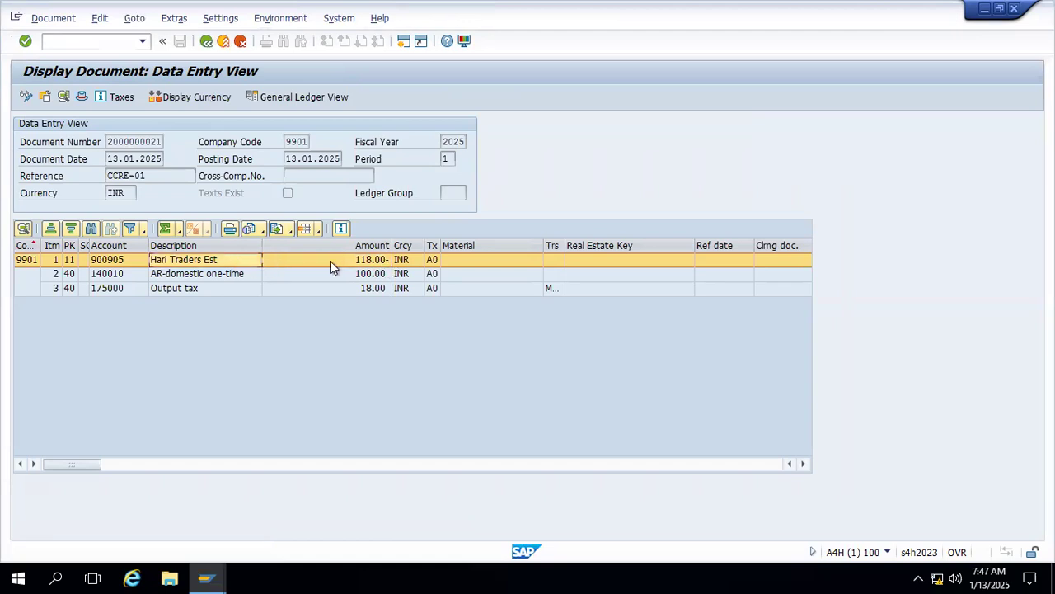
click(378, 276)
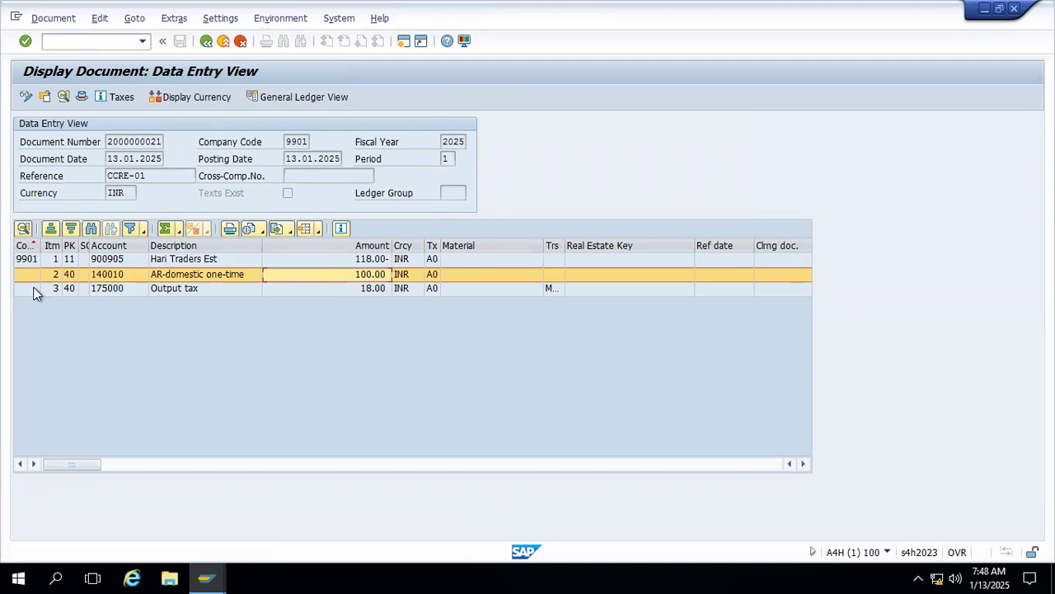
double_click(42, 245)
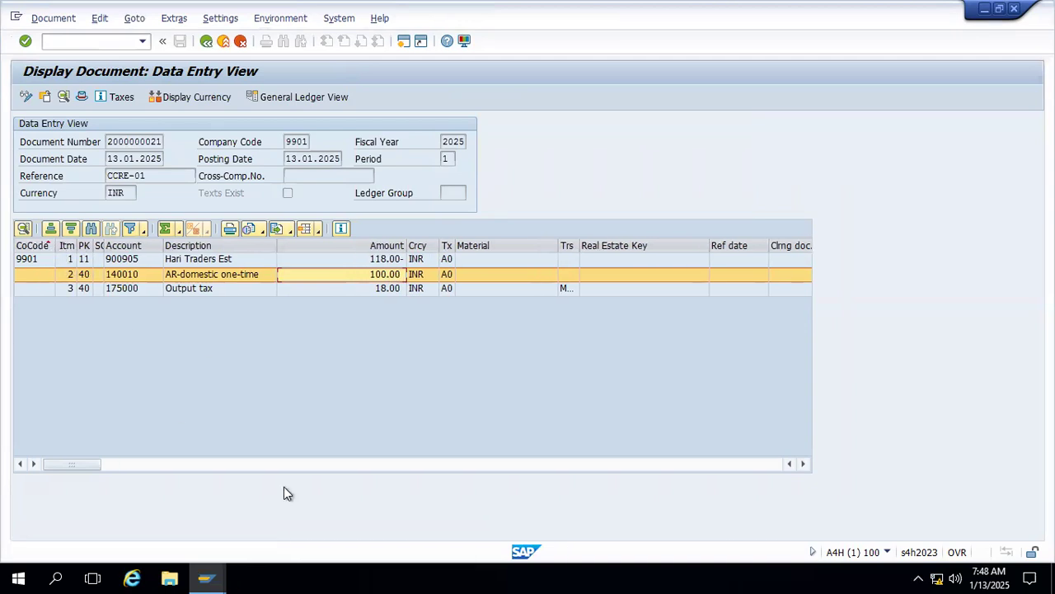